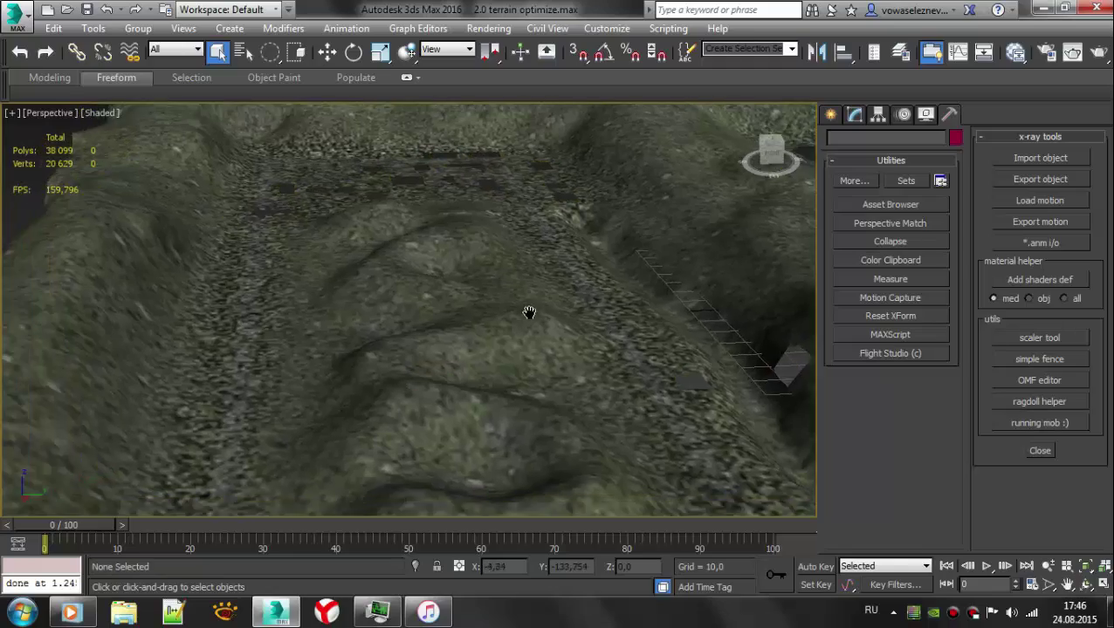
- Select the wiz_2_terrain mesh and convert it to an Editable Poly
{"action": "left_click", "coordinate": [380, 293]}
{"action": "key", "text": "F3"}
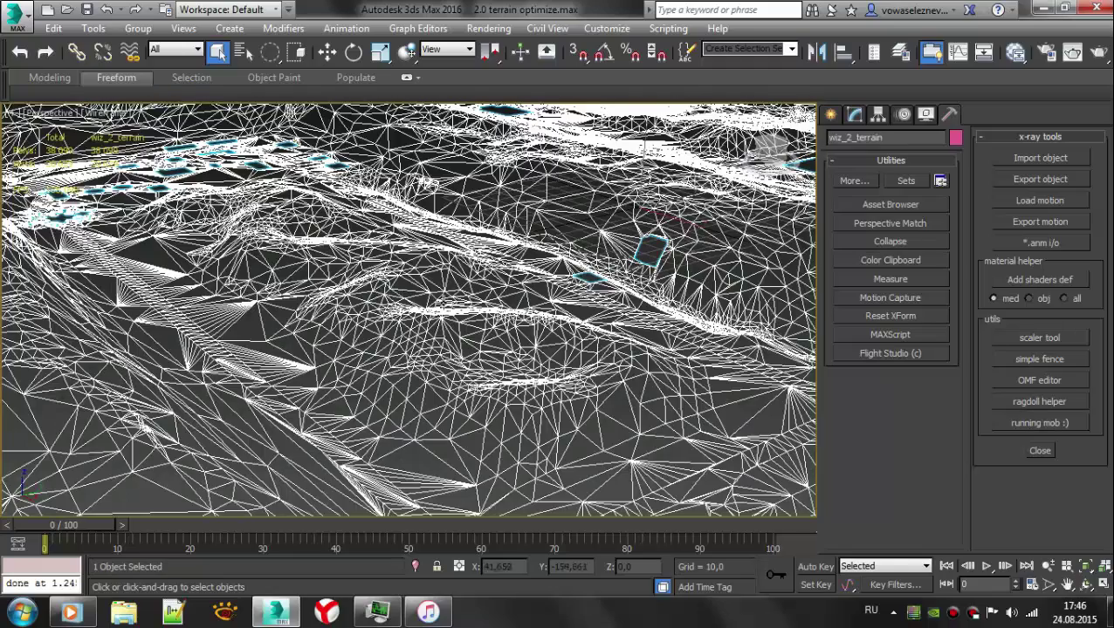
{"action": "mouse_move", "coordinate": [427, 342]}
{"action": "middle_mouse_down", "text": "alt"}
{"action": "mouse_move", "coordinate": [533, 315]}
{"action": "mouse_move", "coordinate": [384, 322]}
{"action": "middle_mouse_up", "text": "alt"}
{"action": "key", "text": "F3"}
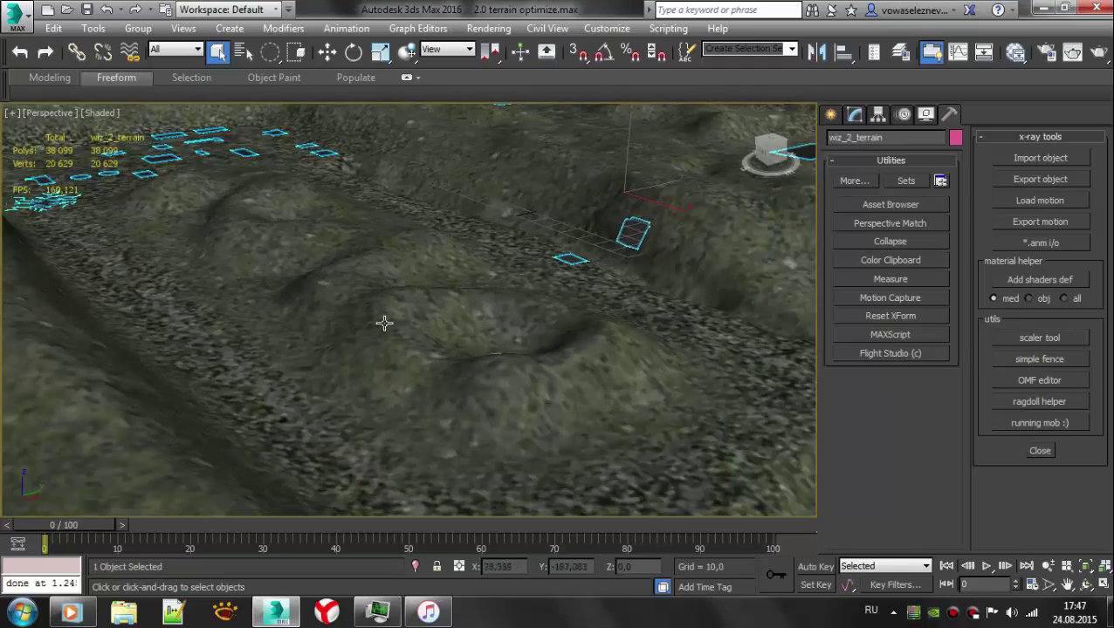
{"action": "right_click", "coordinate": [390, 217]}
{"action": "left_click", "coordinate": [633, 535]}
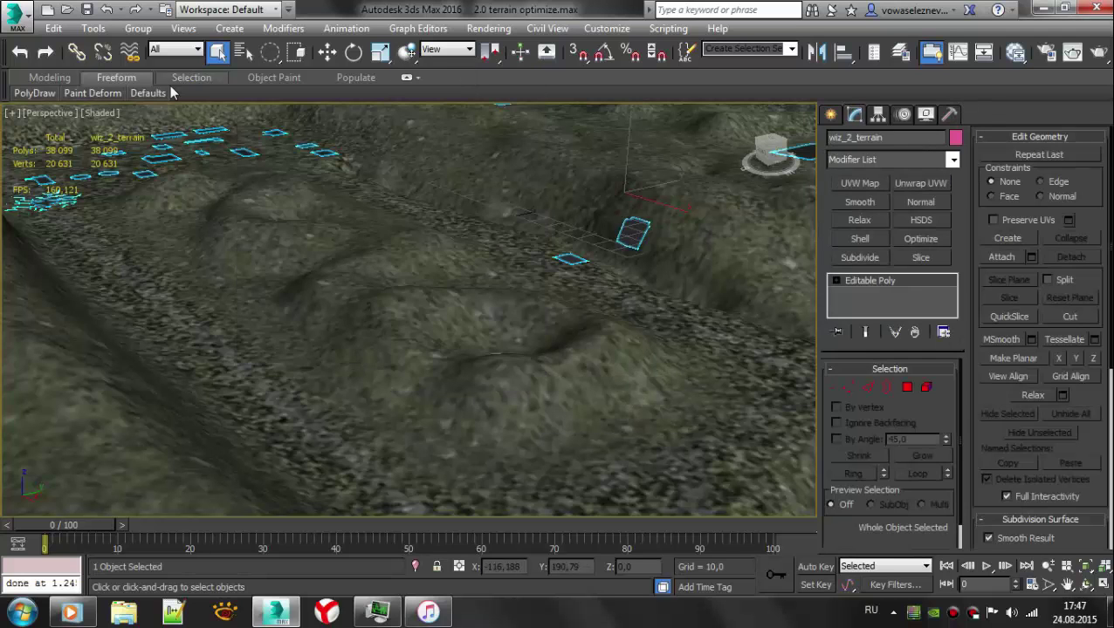
- Add a Subdivide modifier with size 10 and collapse it back into Editable Poly
{"action": "left_click", "coordinate": [859, 257]}
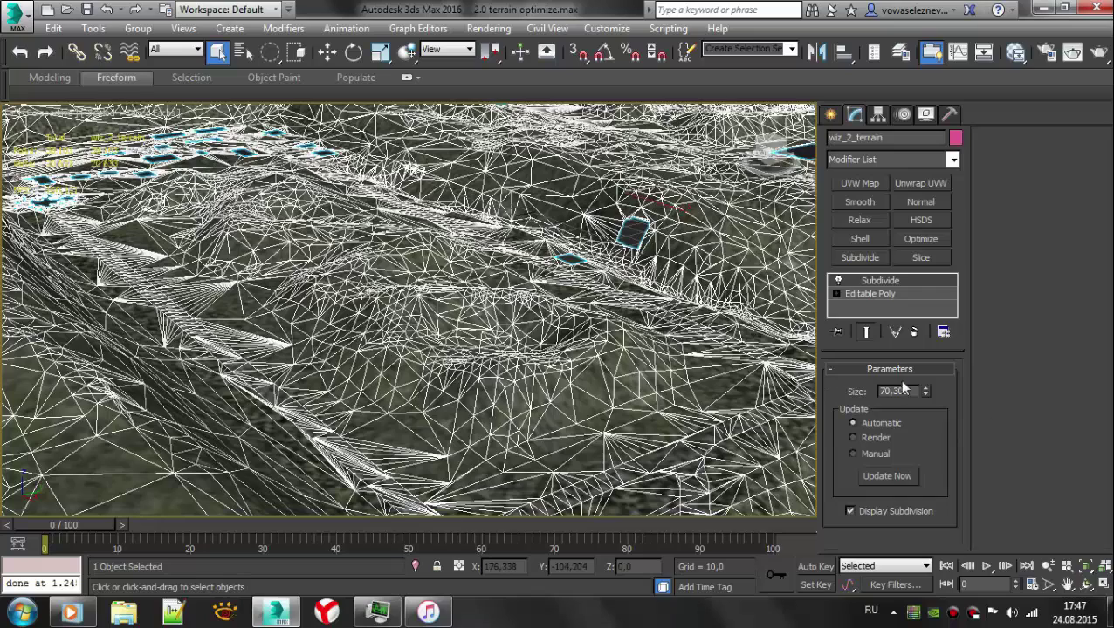
{"action": "type", "text": "10"}
{"action": "key", "text": "Return"}
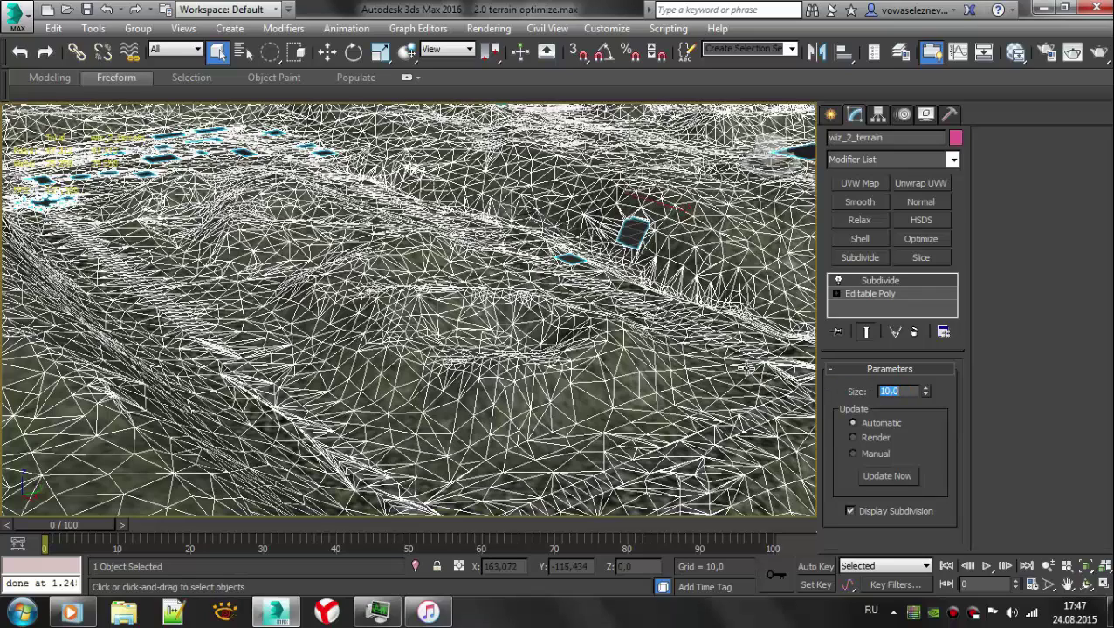
{"action": "key", "text": "Return"}
{"action": "right_click", "coordinate": [585, 295]}
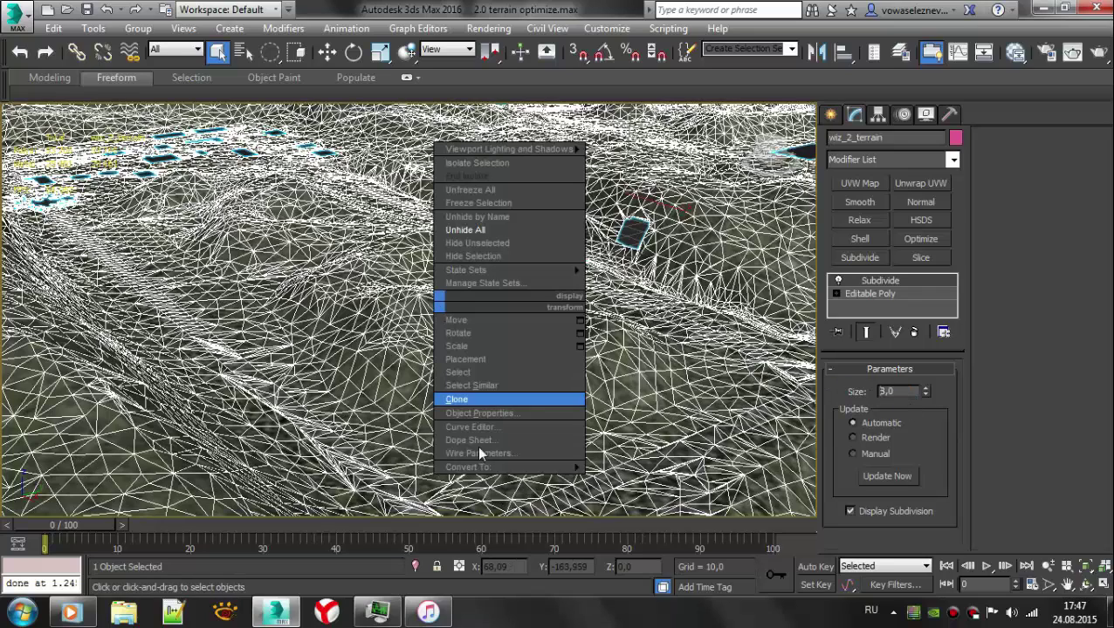
{"action": "left_click", "coordinate": [645, 477]}
{"action": "middle_click_drag", "start_coordinate": [450, 525], "coordinate": [519, 369], "text": "alt"}
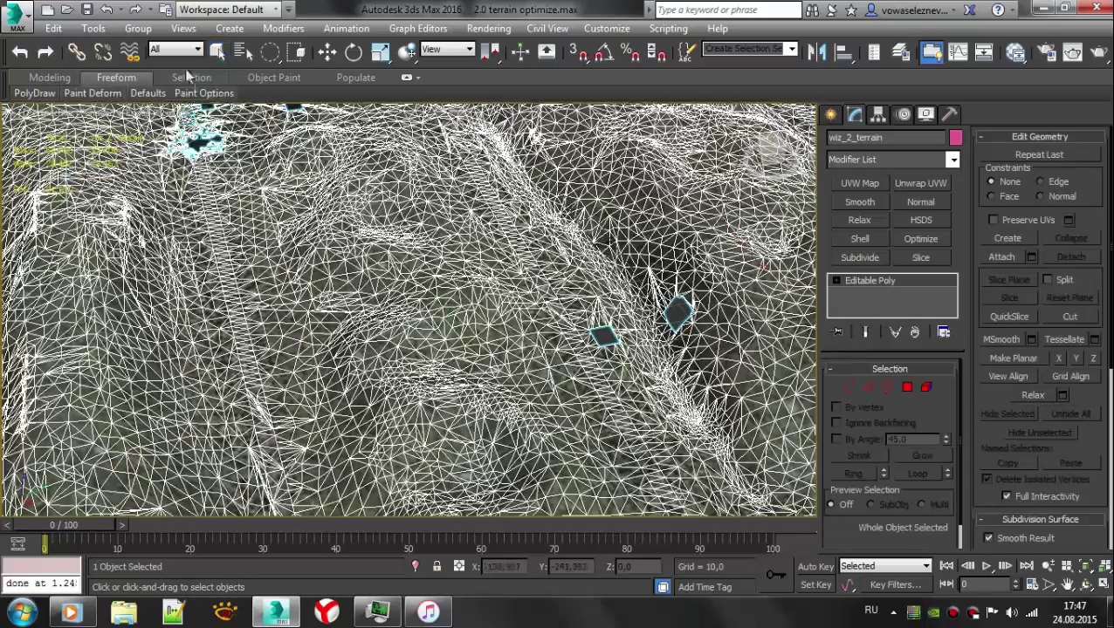
- Sculpt mounds and hollows into the dense terrain with Paint Deform at size 30, strength 2
{"action": "left_click", "coordinate": [204, 93]}
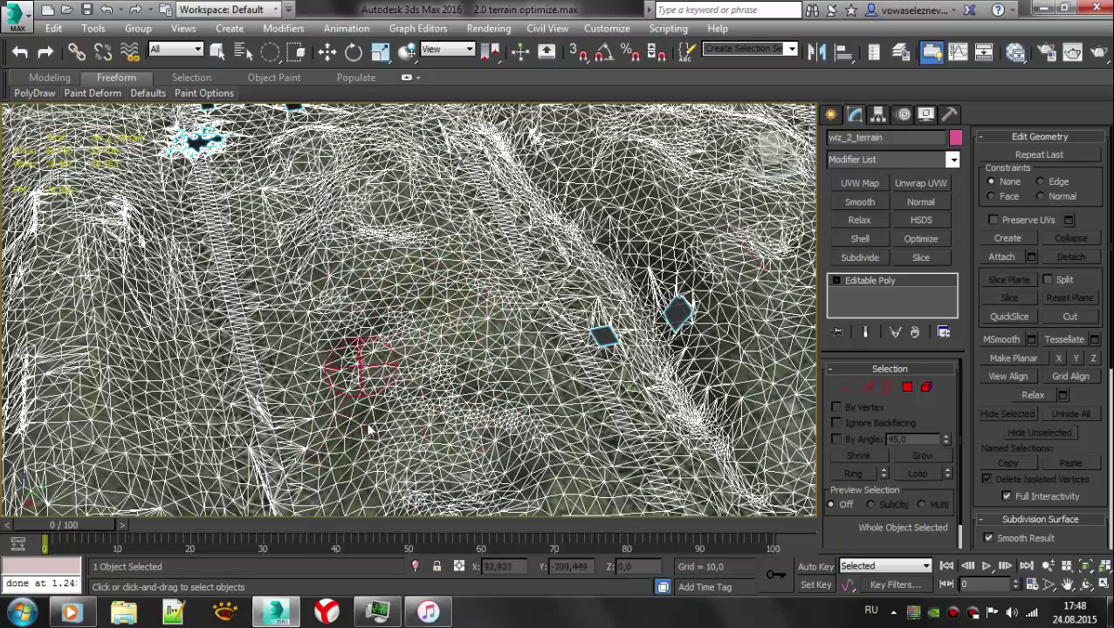
{"action": "key", "text": "F4"}
{"action": "middle_click_drag", "start_coordinate": [368, 429], "coordinate": [462, 433], "text": "alt"}
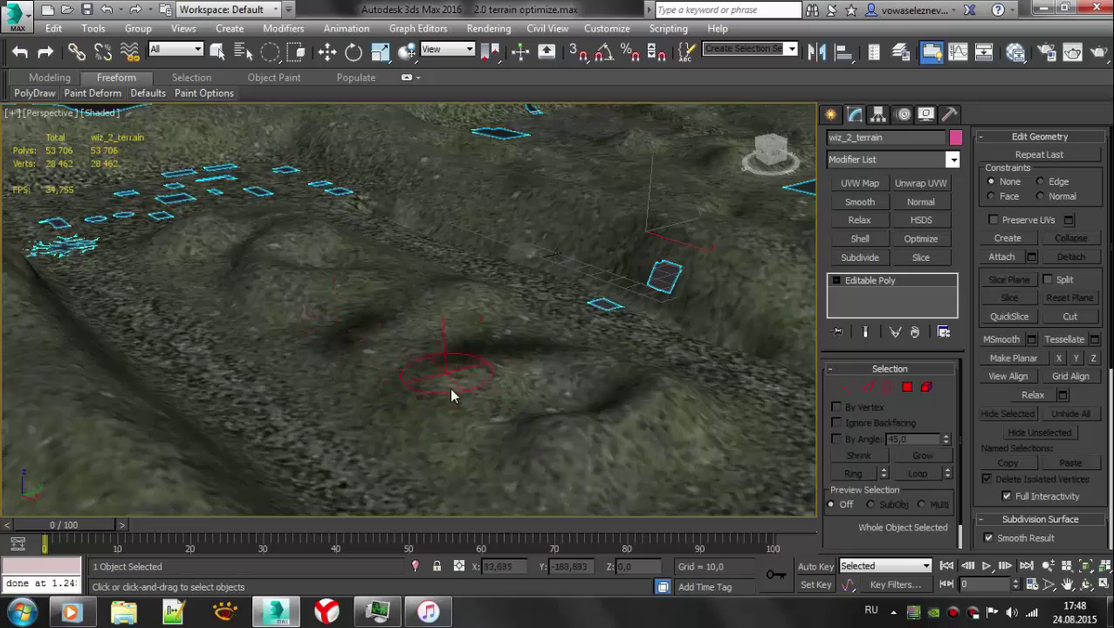
- Enter Polygon mode and maximize the wireframe Top view over the terrain
{"action": "key", "text": "4"}
{"action": "key", "text": "alt+w"}
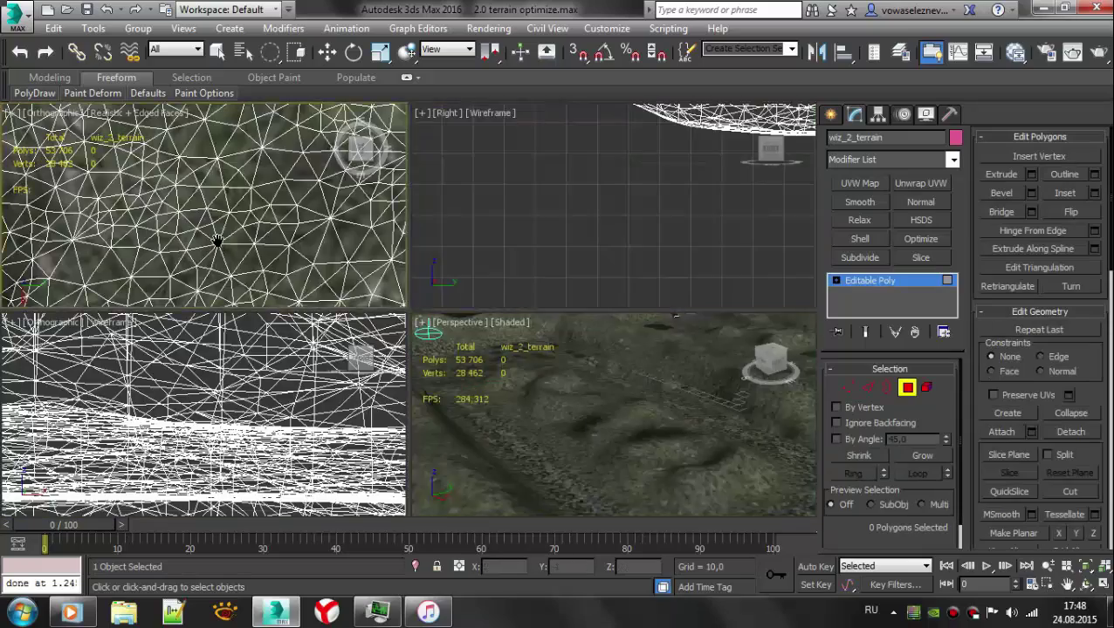
{"action": "key", "text": "alt+w"}
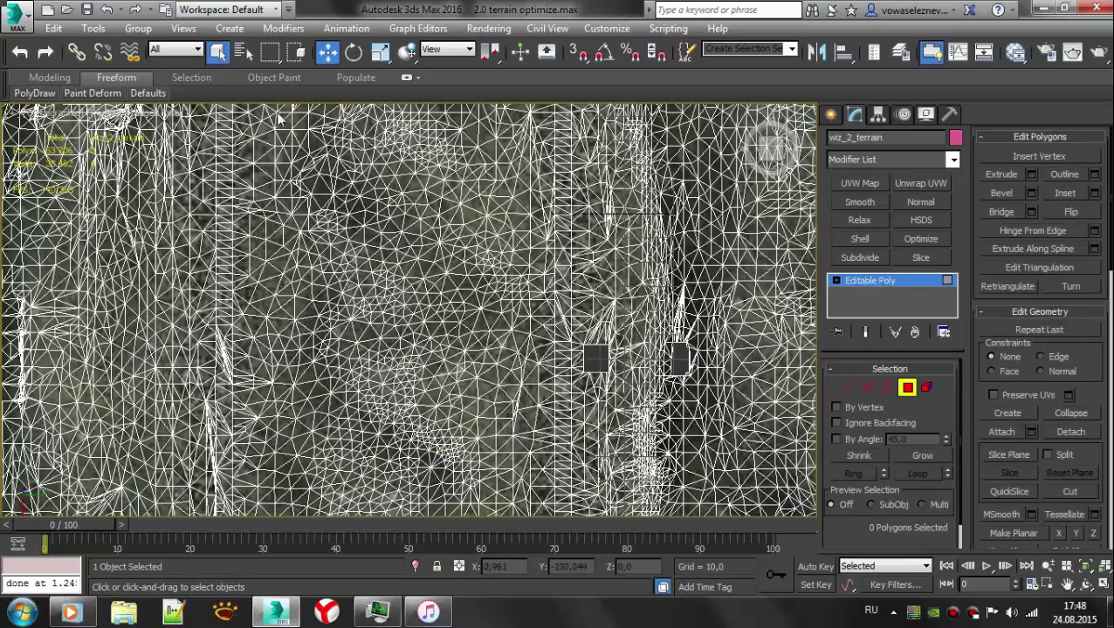
{"action": "middle_click_drag", "start_coordinate": [278, 118], "coordinate": [300, 169]}
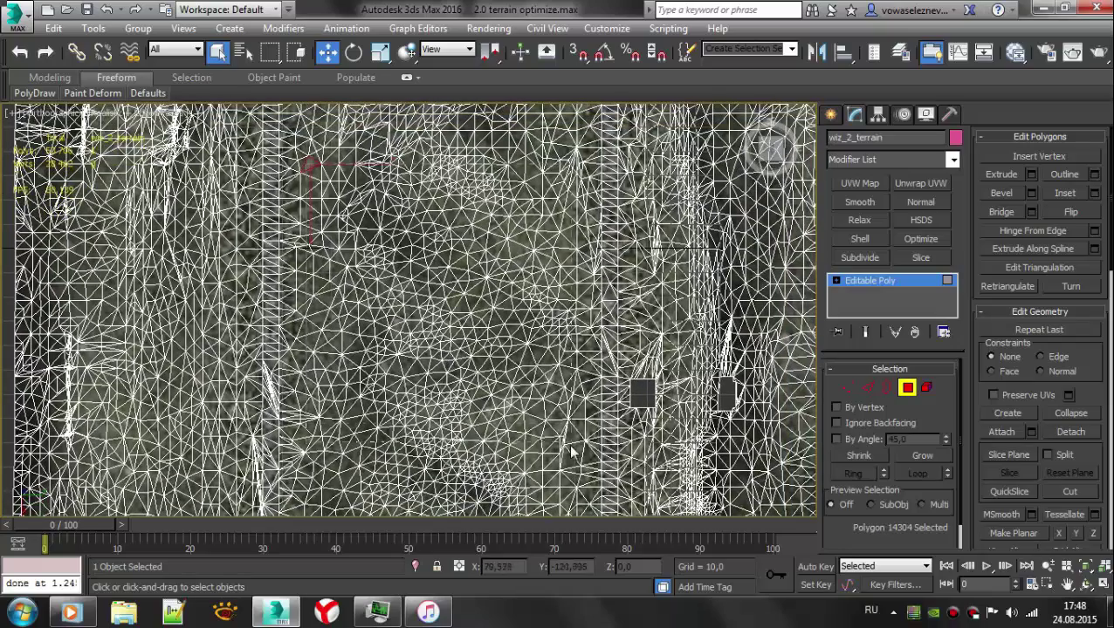
- Drag-select a rectangular polygon patch, extending it to 1464 polygons in Perspective
{"action": "left_click_drag", "start_coordinate": [306, 161], "coordinate": [576, 460]}
{"action": "key", "text": "p"}
{"action": "key", "text": "F3"}
{"action": "middle_click_drag", "start_coordinate": [576, 460], "coordinate": [510, 177], "text": "alt"}
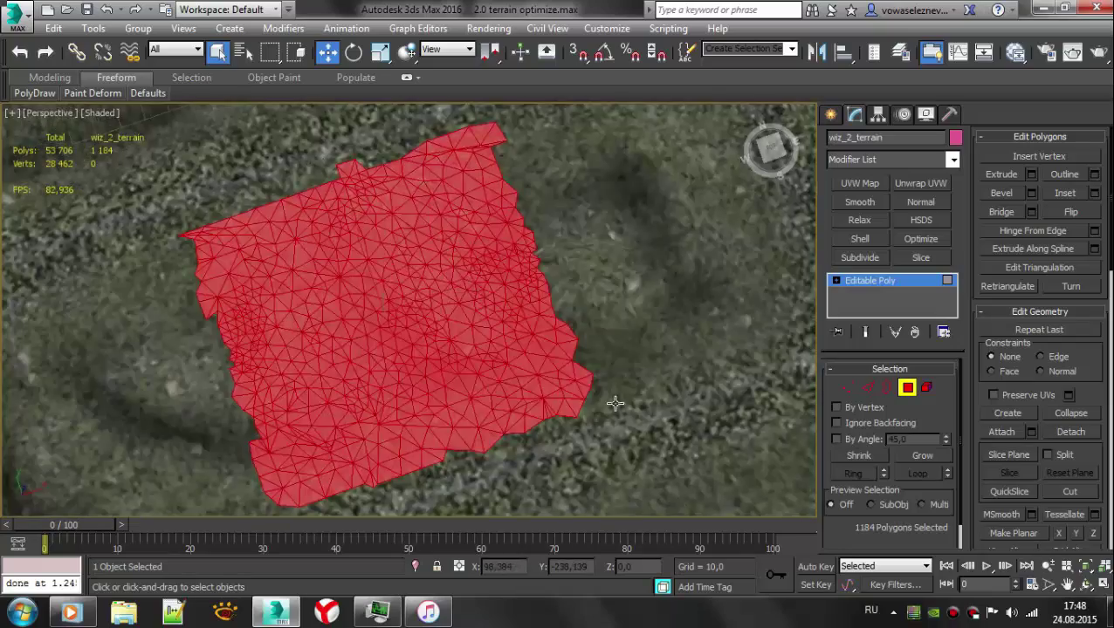
{"action": "left_click_drag", "start_coordinate": [592, 458], "coordinate": [599, 448], "text": "ctrl"}
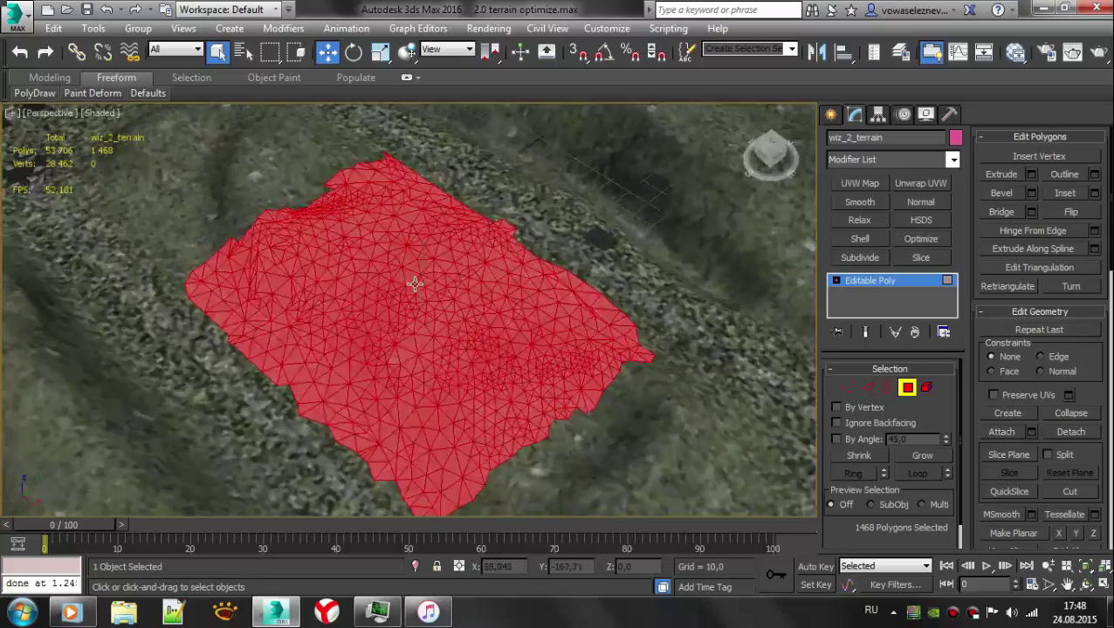
{"action": "mouse_move", "coordinate": [600, 448]}
{"action": "middle_mouse_down", "text": "alt"}
{"action": "mouse_move", "coordinate": [499, 366]}
{"action": "mouse_move", "coordinate": [761, 387]}
{"action": "middle_mouse_up", "text": "alt"}
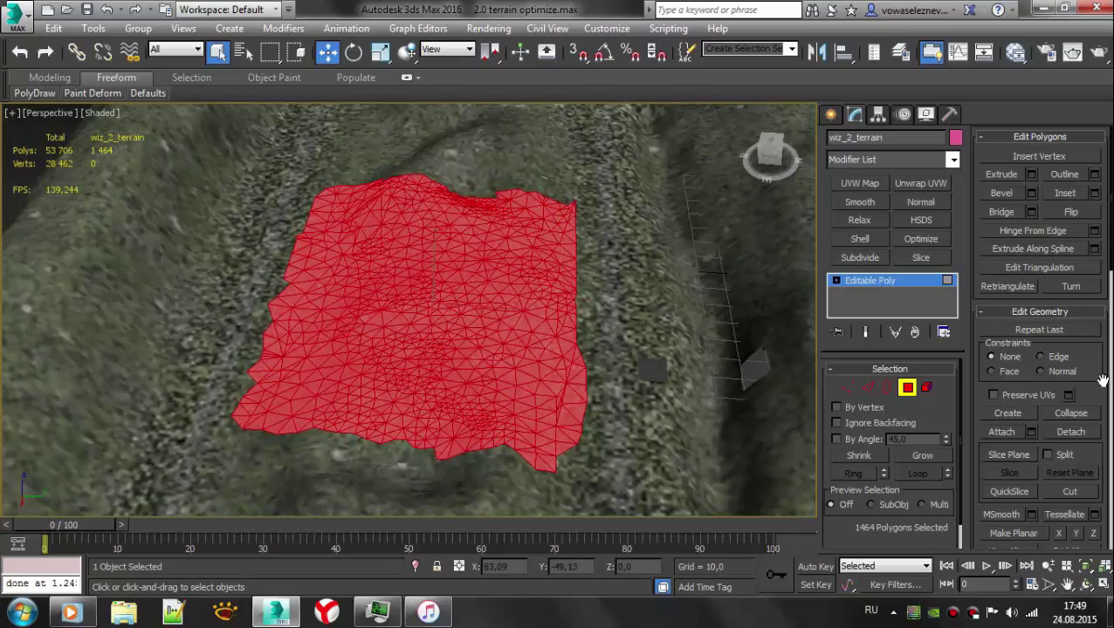
{"action": "scroll", "coordinate": [1102, 381], "scroll_direction": "down", "scroll_amount": 1}
- Move the selected polygons down along Z below the surrounding ground
{"action": "key", "text": "w"}
{"action": "middle_click_drag", "start_coordinate": [419, 288], "coordinate": [432, 312], "text": "alt"}
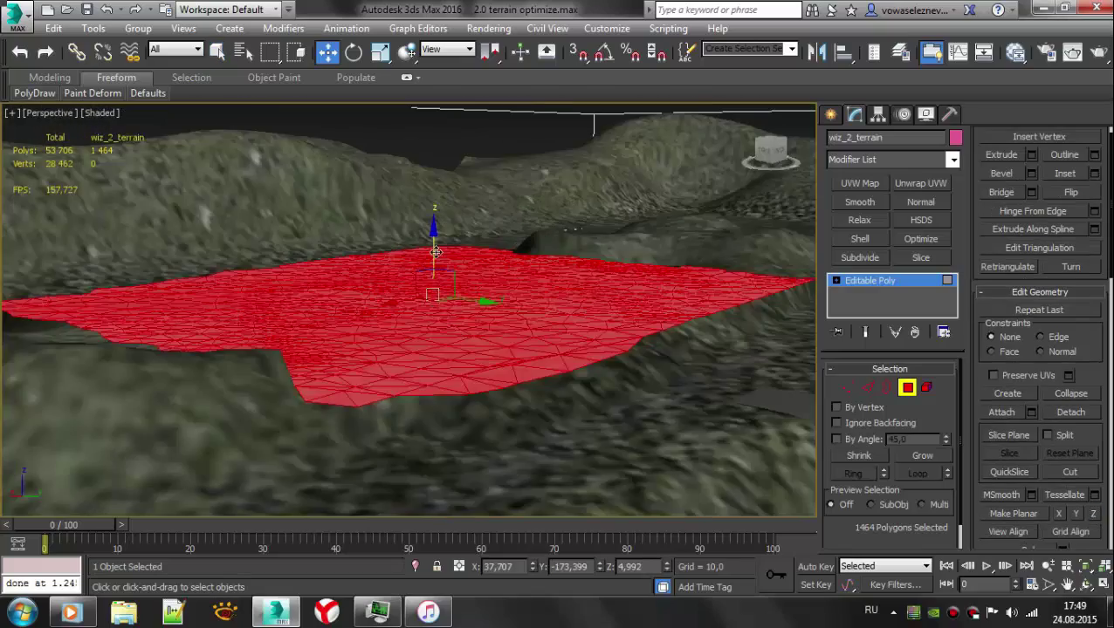
{"action": "left_click_drag", "start_coordinate": [435, 253], "coordinate": [484, 305]}
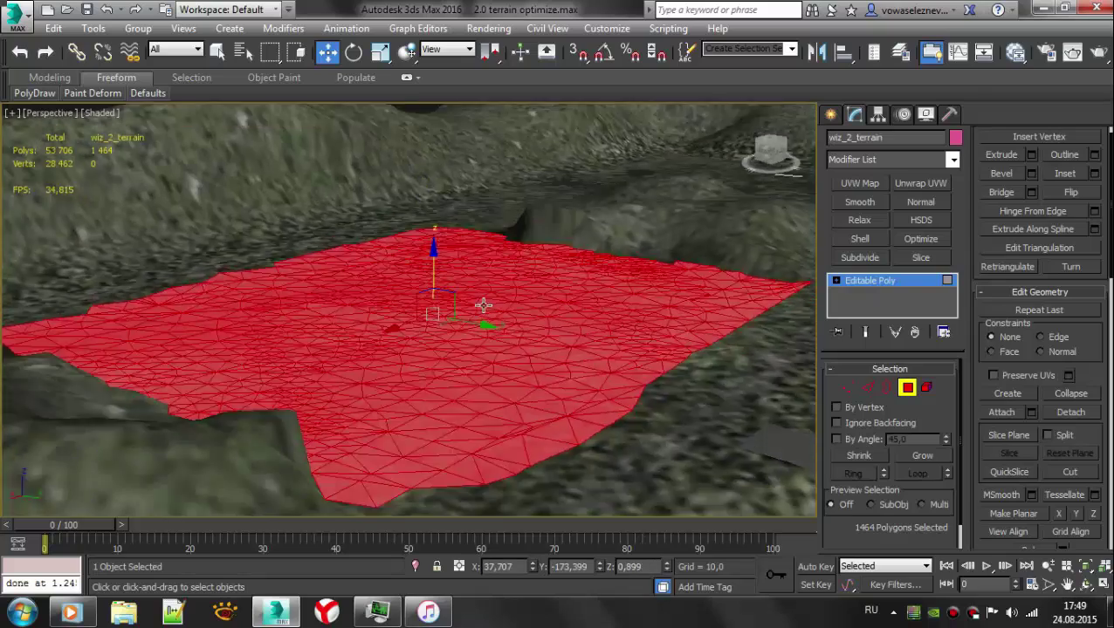
- Activate Paint Deform and inspect the lowered patch's borders with edged faces shown
{"action": "left_click", "coordinate": [92, 92]}
{"action": "left_click", "coordinate": [117, 122]}
{"action": "middle_click_drag", "start_coordinate": [489, 200], "coordinate": [547, 208], "text": "alt"}
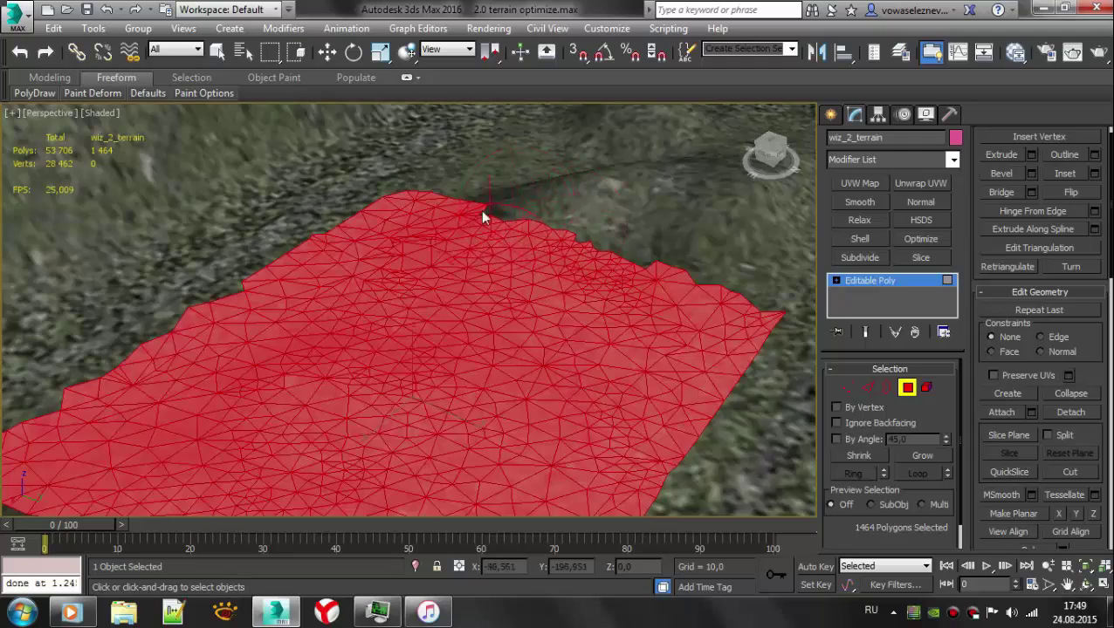
{"action": "middle_click_drag", "start_coordinate": [483, 214], "coordinate": [416, 328], "text": "alt"}
{"action": "scroll", "coordinate": [415, 329], "scroll_direction": "up", "scroll_amount": 3}
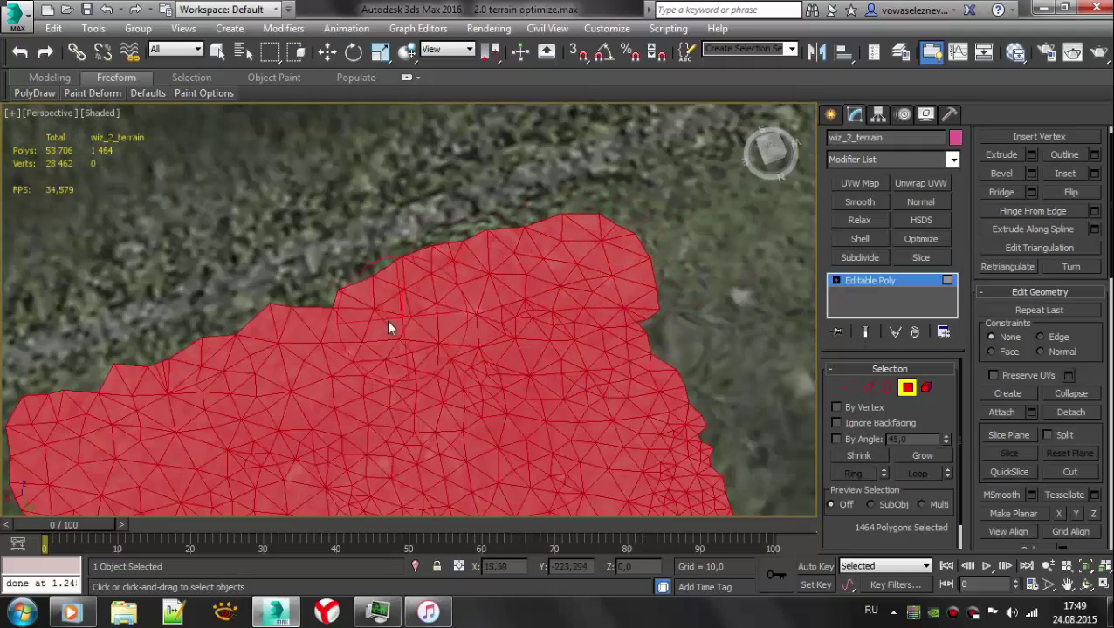
{"action": "key", "text": "F4"}
{"action": "mouse_move", "coordinate": [137, 423]}
{"action": "middle_mouse_down"}
{"action": "mouse_move", "coordinate": [293, 330]}
{"action": "mouse_move", "coordinate": [483, 286]}
{"action": "mouse_move", "coordinate": [338, 356]}
{"action": "middle_mouse_up"}
{"action": "scroll", "coordinate": [369, 477], "scroll_direction": "down", "scroll_amount": 2}
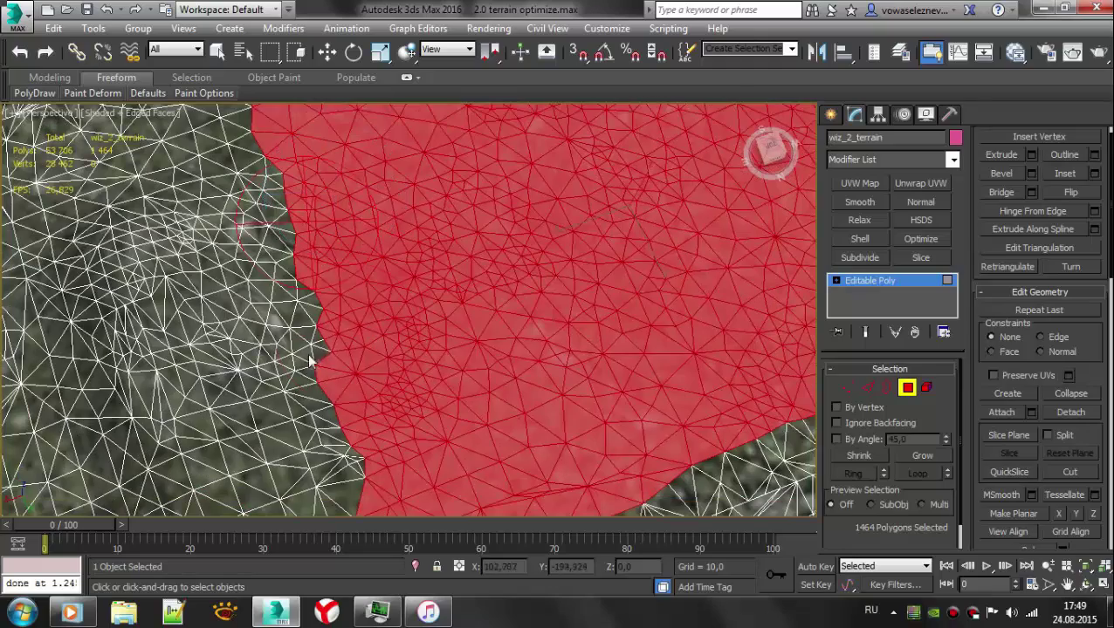
{"action": "middle_click_drag", "start_coordinate": [362, 396], "coordinate": [330, 308]}
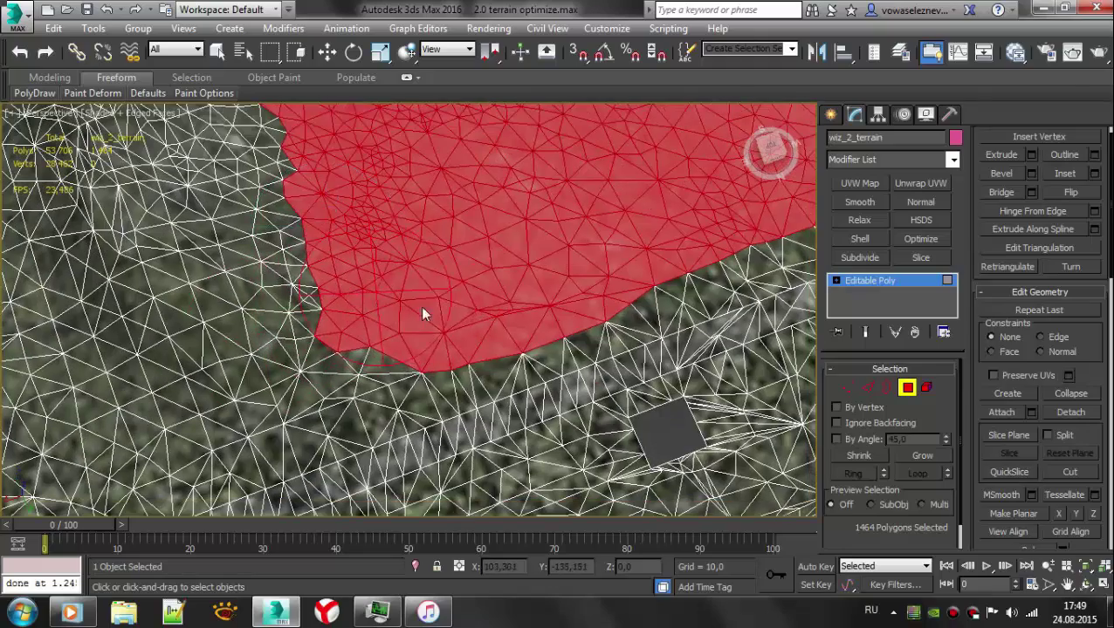
{"action": "middle_click_drag", "start_coordinate": [639, 248], "coordinate": [435, 343]}
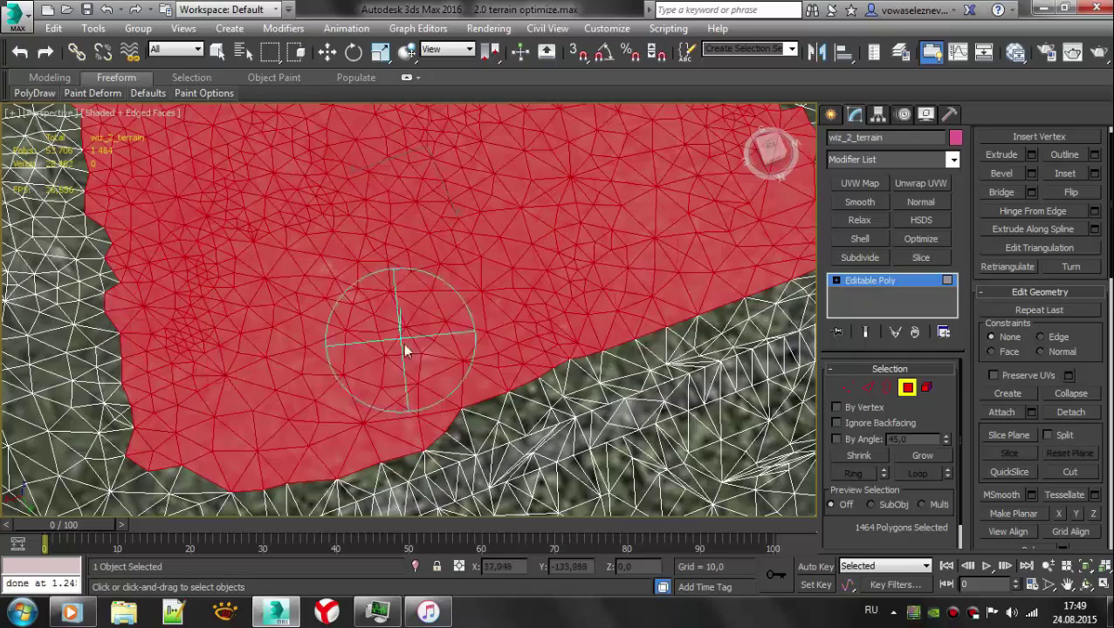
{"action": "middle_click_drag", "start_coordinate": [555, 310], "coordinate": [509, 288]}
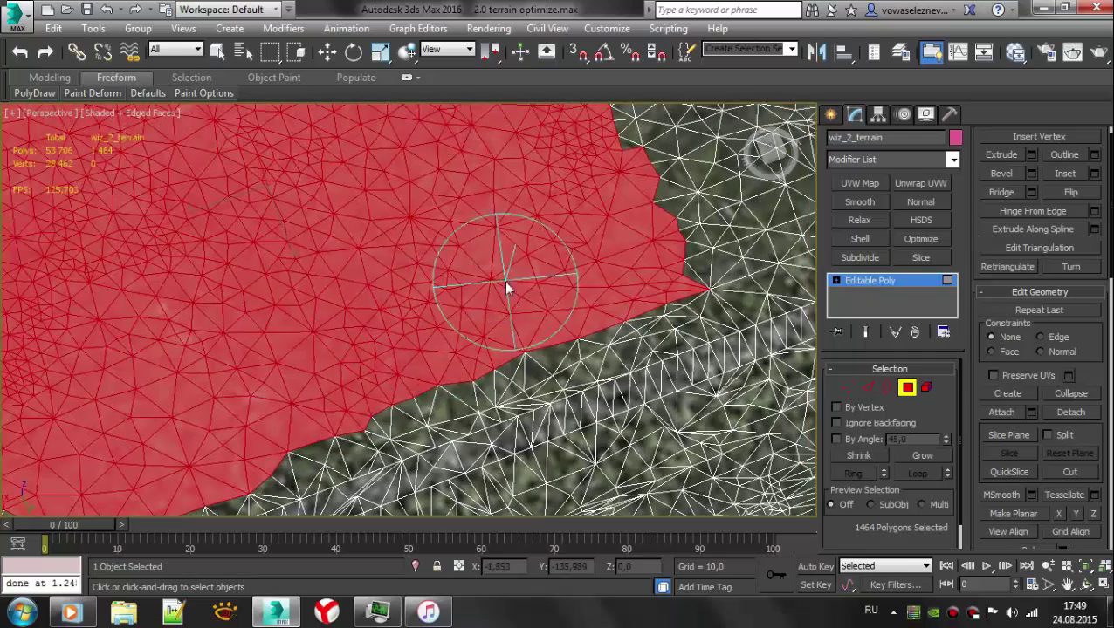
{"action": "mouse_move", "coordinate": [666, 256]}
{"action": "middle_mouse_down"}
{"action": "mouse_move", "coordinate": [560, 363]}
{"action": "mouse_move", "coordinate": [597, 397]}
{"action": "middle_mouse_up"}
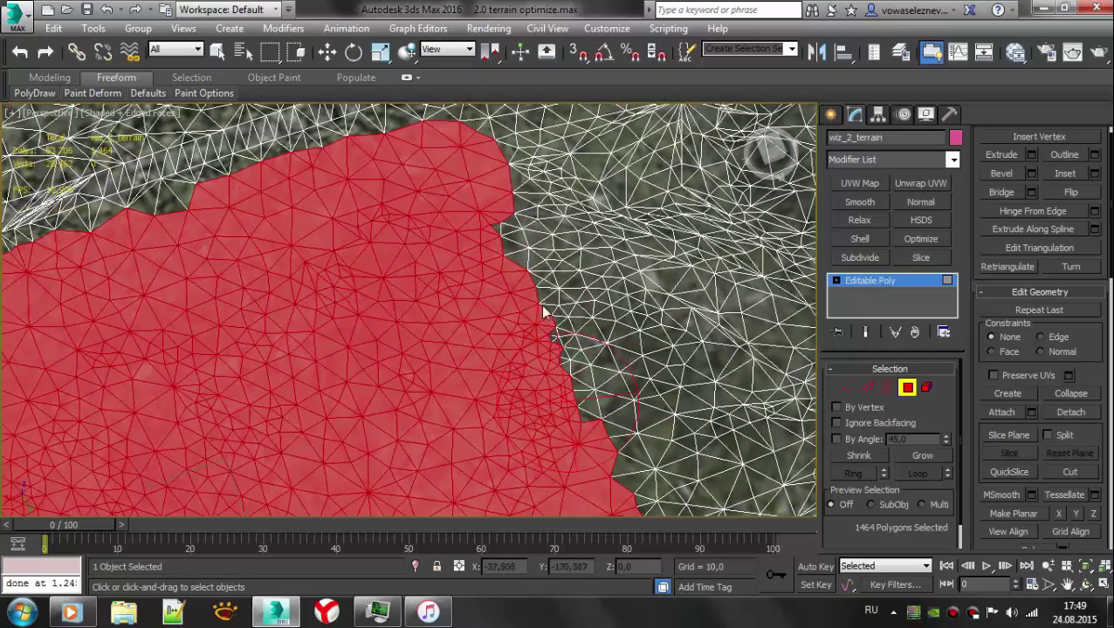
- Frame the lowered patch and review it in shaded view without edges
{"action": "key", "text": "z"}
{"action": "key", "text": "w"}
{"action": "key", "text": "alt+w"}
{"action": "key", "text": "alt+w"}
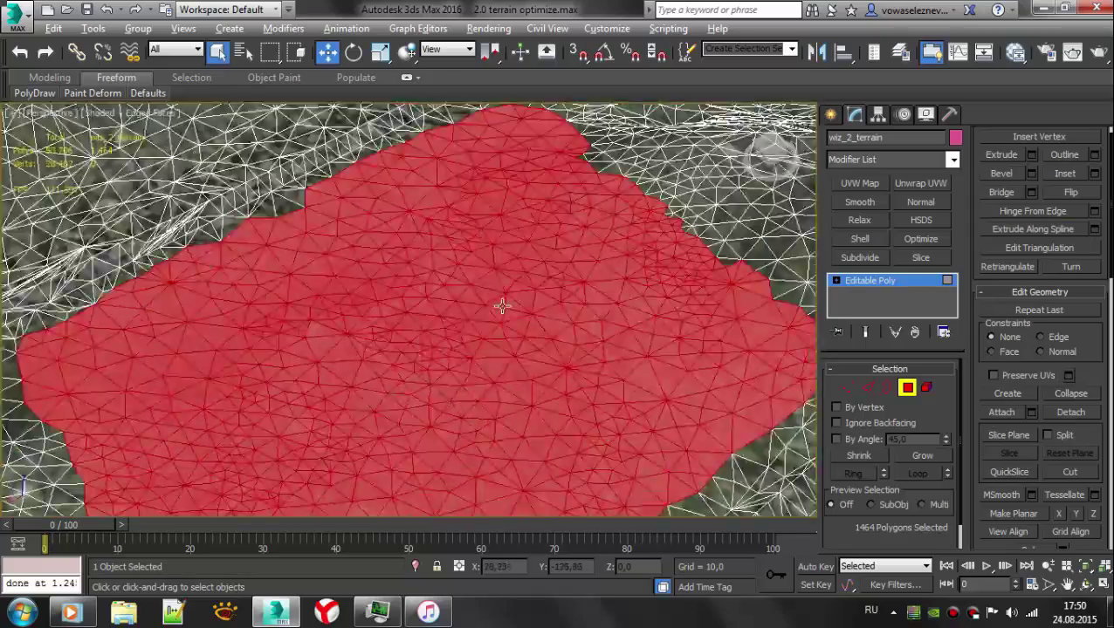
{"action": "mouse_move", "coordinate": [502, 305]}
{"action": "middle_mouse_down", "text": "alt"}
{"action": "mouse_move", "coordinate": [455, 291]}
{"action": "mouse_move", "coordinate": [487, 312]}
{"action": "middle_mouse_up", "text": "alt"}
{"action": "key", "text": "F4"}
{"action": "scroll", "coordinate": [418, 312], "scroll_direction": "down", "scroll_amount": 5}
{"action": "scroll", "coordinate": [434, 278], "scroll_direction": "up", "scroll_amount": 5}
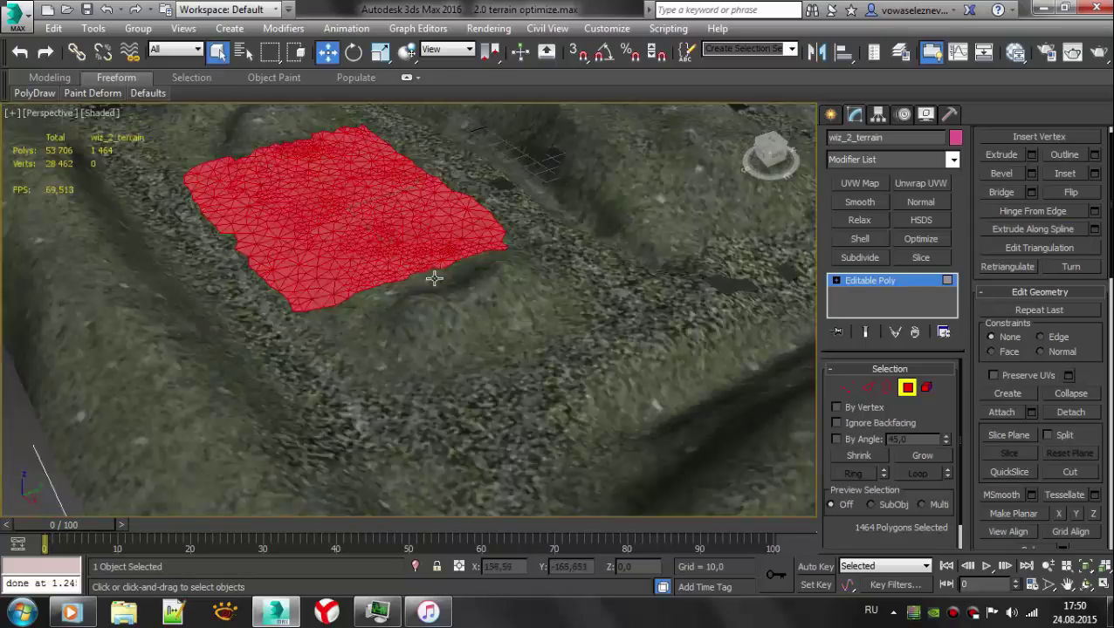
{"action": "scroll", "coordinate": [361, 360], "scroll_direction": "up", "scroll_amount": 3}
{"action": "middle_click_drag", "start_coordinate": [360, 360], "coordinate": [361, 300], "text": "alt"}
{"action": "scroll", "coordinate": [360, 300], "scroll_direction": "up", "scroll_amount": 4}
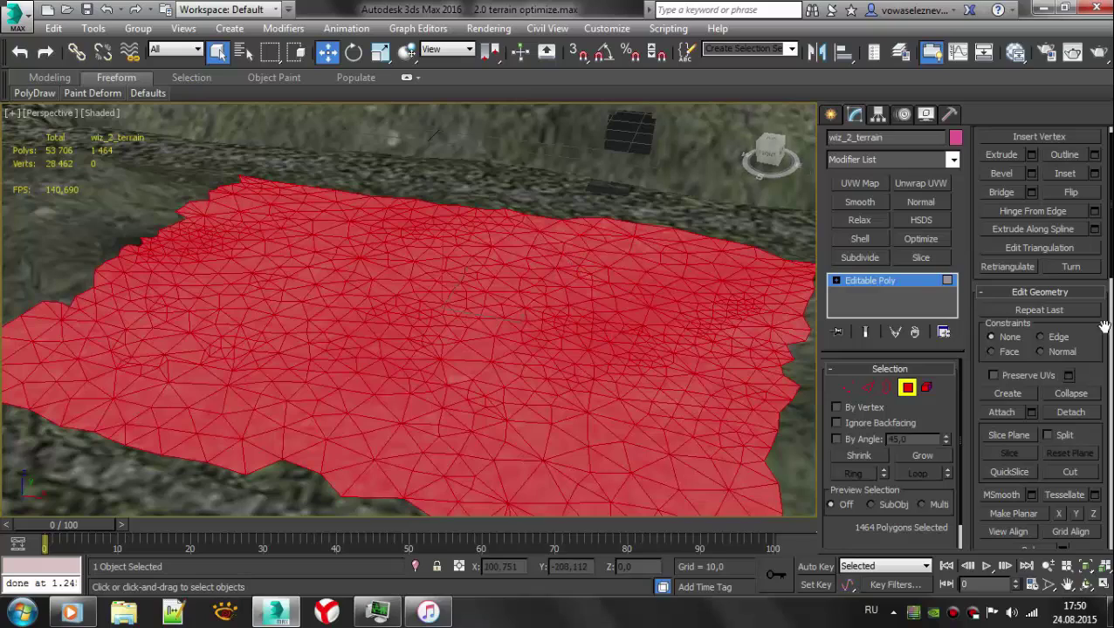
- Close iTunes and bring up the program list to launch Photoshop
{"action": "left_click", "coordinate": [446, 618]}
{"action": "left_click", "coordinate": [1095, 9]}
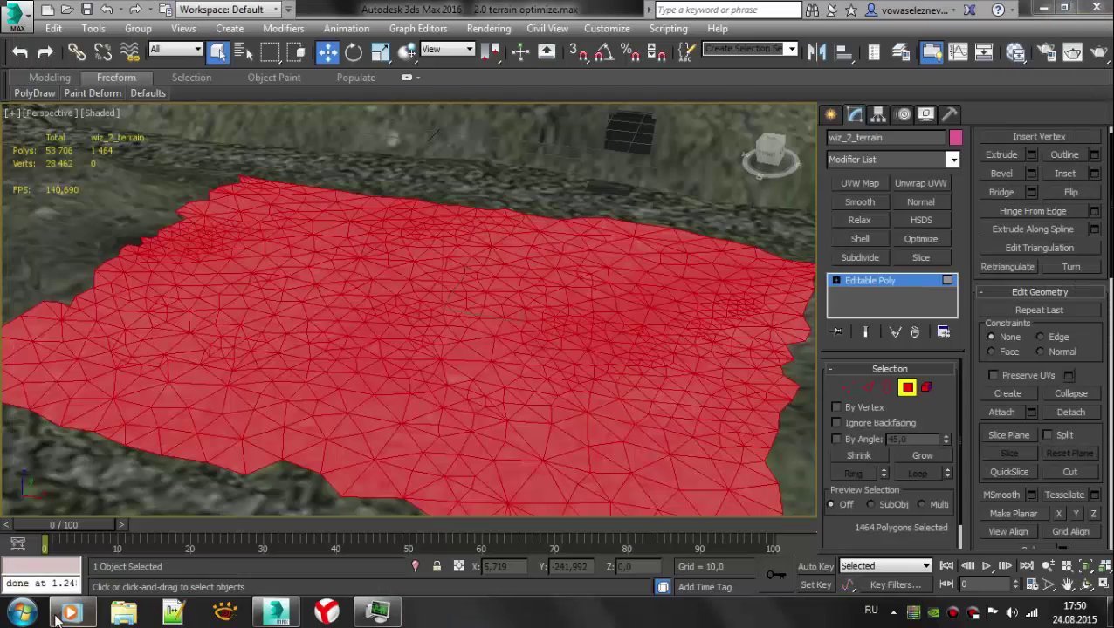
{"action": "left_click", "coordinate": [21, 611]}
- Create a transparent 2048 × 2048 px, 72 ppi RGB document
{"action": "key", "text": "Escape"}
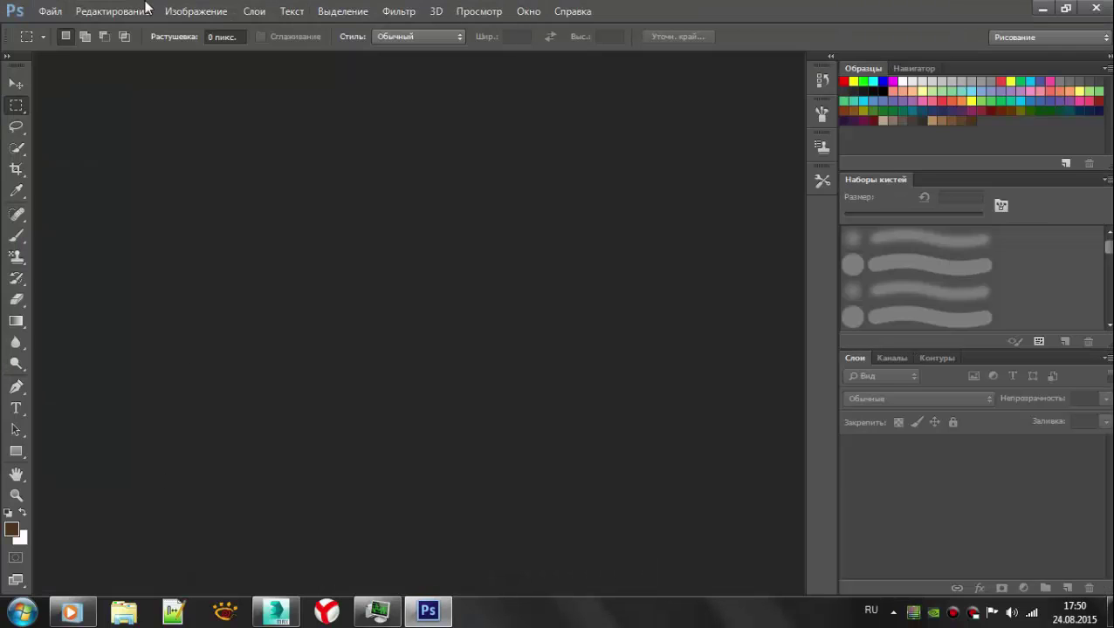
{"action": "left_click", "coordinate": [54, 16]}
{"action": "left_click", "coordinate": [61, 24]}
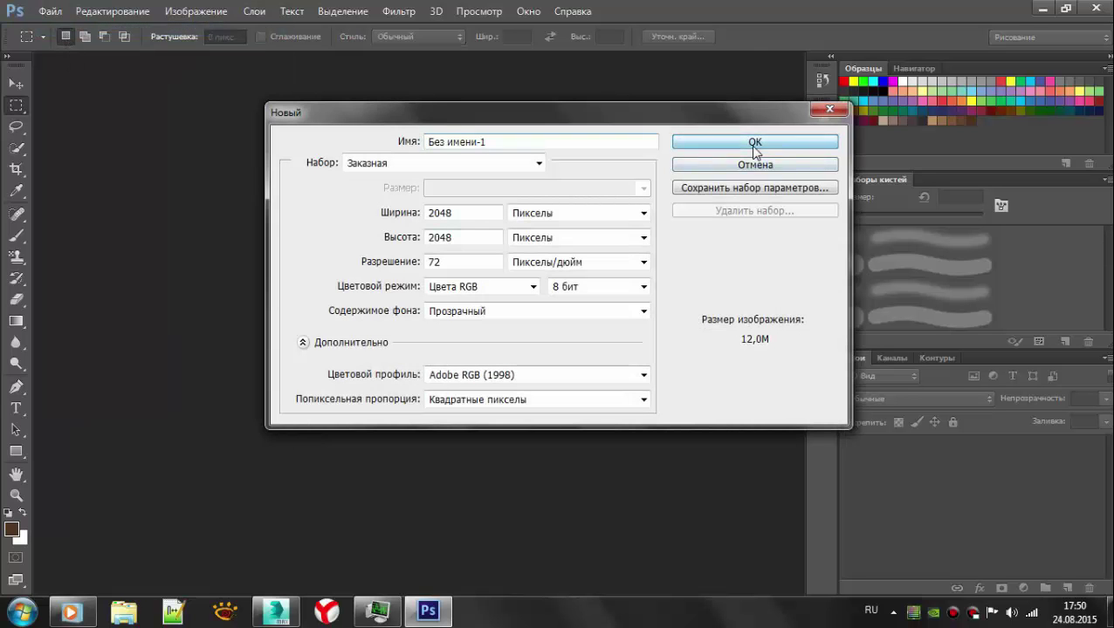
{"action": "left_click", "coordinate": [755, 144]}
- Add a new empty layer from the Layers panel menu
{"action": "left_click", "coordinate": [1106, 358]}
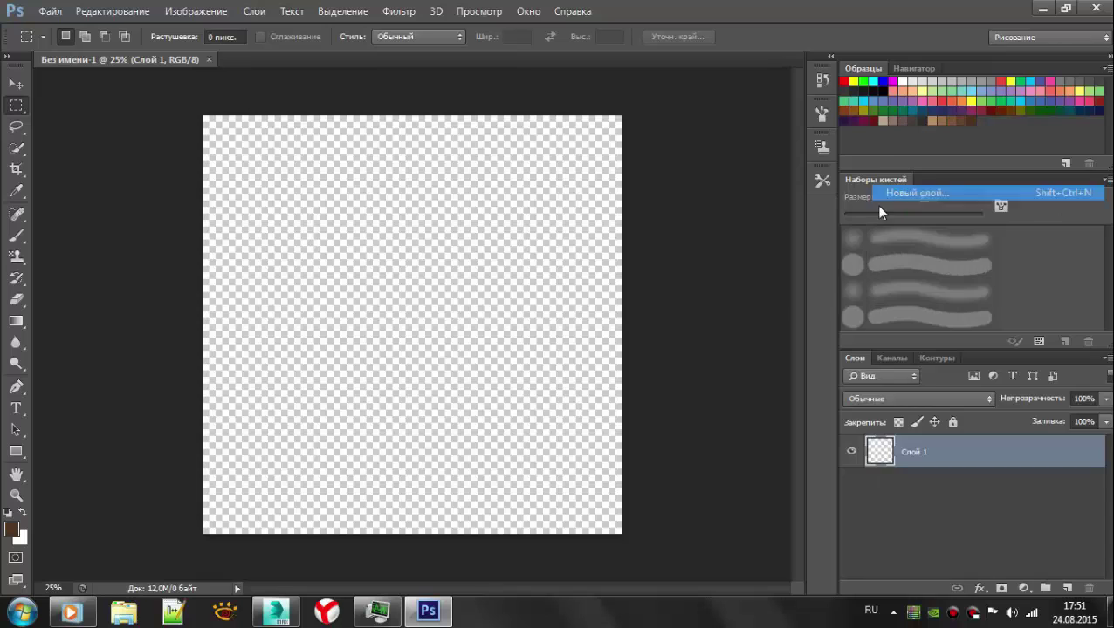
{"action": "left_click", "coordinate": [875, 188]}
{"action": "left_click", "coordinate": [812, 188]}
{"action": "left_click", "coordinate": [930, 484]}
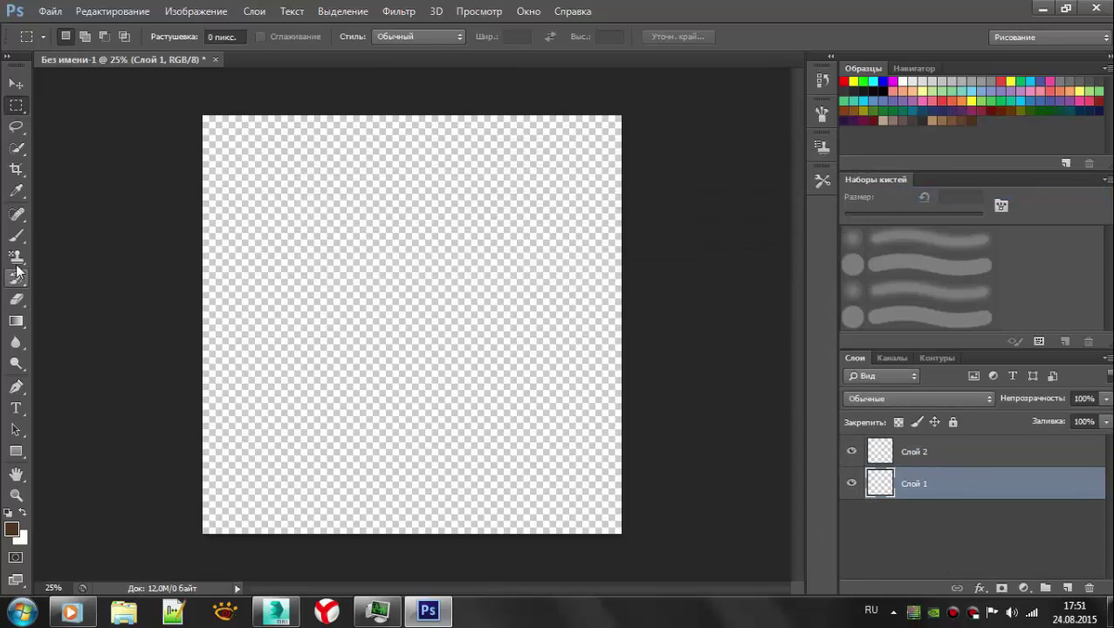
- Paint Слой 1 solid dark brown with an enlarged 500 px brush, then select Слой 2
{"action": "left_click", "coordinate": [17, 235]}
{"action": "mouse_move", "coordinate": [352, 331]}
{"action": "left_mouse_down"}
{"action": "mouse_move", "coordinate": [373, 310]}
{"action": "mouse_move", "coordinate": [294, 259]}
{"action": "mouse_move", "coordinate": [577, 264]}
{"action": "mouse_move", "coordinate": [436, 470]}
{"action": "mouse_move", "coordinate": [682, 471]}
{"action": "left_mouse_up"}
{"action": "key", "text": "ctrl+z"}
{"action": "key", "text": "bracketright"}
{"action": "key", "text": "bracketright"}
{"action": "key", "text": "bracketright"}
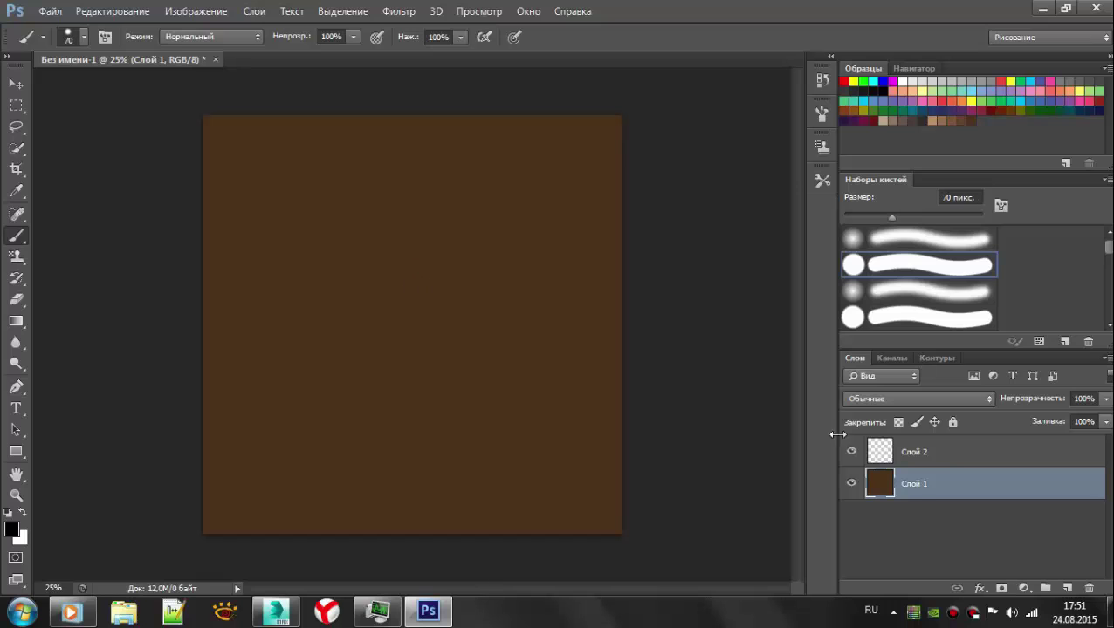
{"action": "left_click", "coordinate": [882, 451]}
{"action": "scroll", "coordinate": [379, 305], "scroll_direction": "up", "scroll_amount": 2, "text": "alt"}
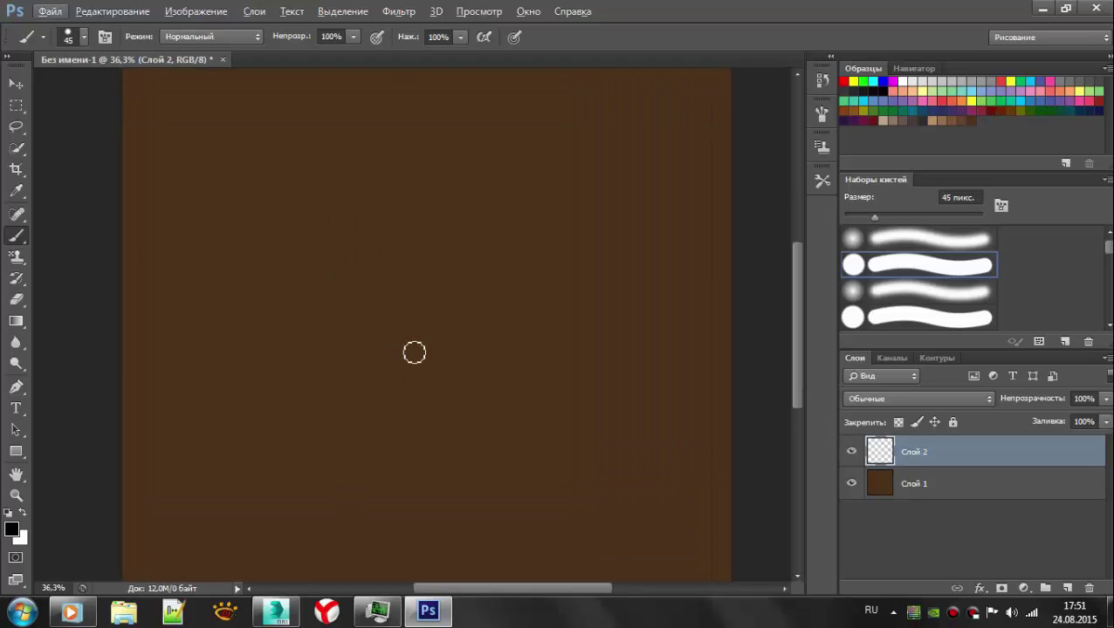
{"action": "scroll", "coordinate": [367, 259], "scroll_direction": "down", "scroll_amount": 2, "text": "alt"}
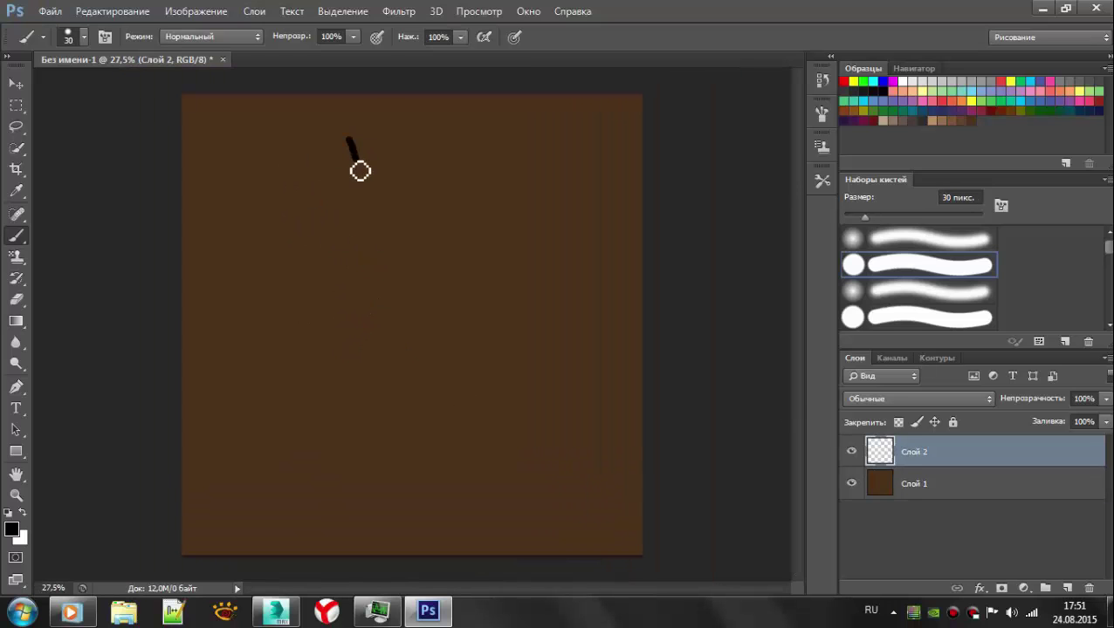
- Brush the jagged black outer terrain outline around the canvas on Слой 2
{"action": "left_click_drag", "start_coordinate": [269, 235], "coordinate": [211, 297]}
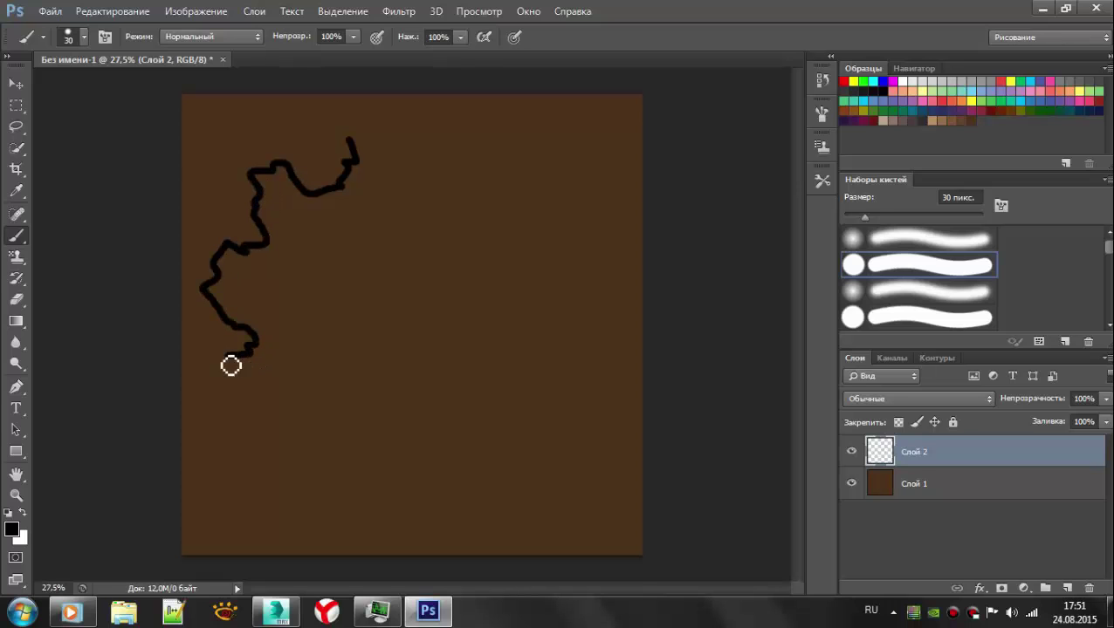
{"action": "left_click_drag", "start_coordinate": [217, 437], "coordinate": [333, 405]}
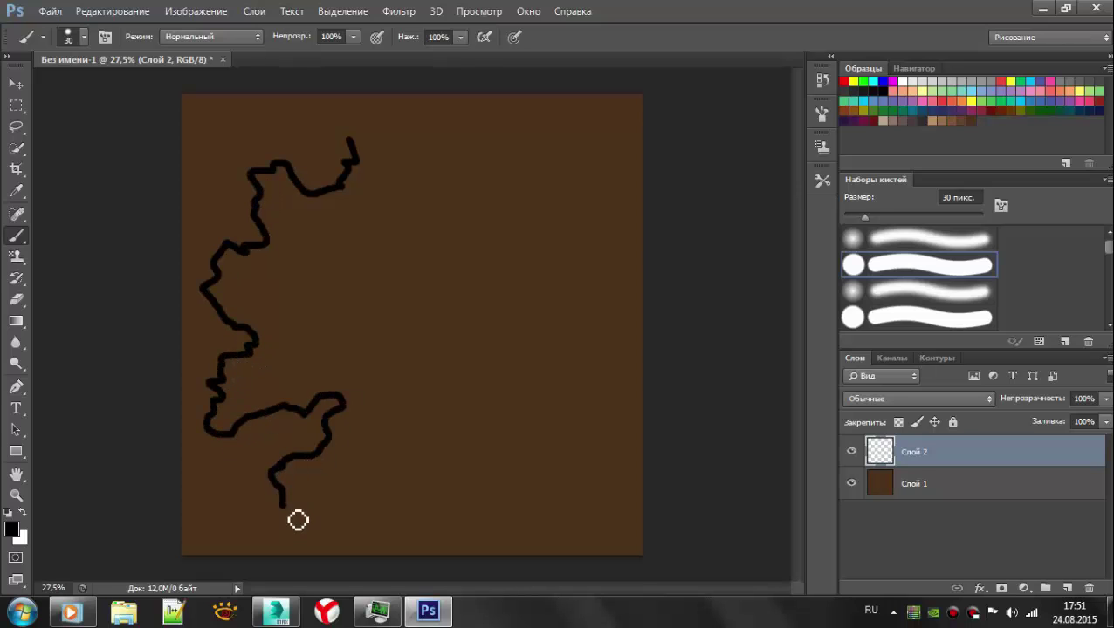
{"action": "mouse_move", "coordinate": [297, 521]}
{"action": "left_mouse_down"}
{"action": "mouse_move", "coordinate": [380, 487]}
{"action": "mouse_move", "coordinate": [430, 522]}
{"action": "mouse_move", "coordinate": [512, 526]}
{"action": "mouse_move", "coordinate": [524, 450]}
{"action": "left_mouse_up"}
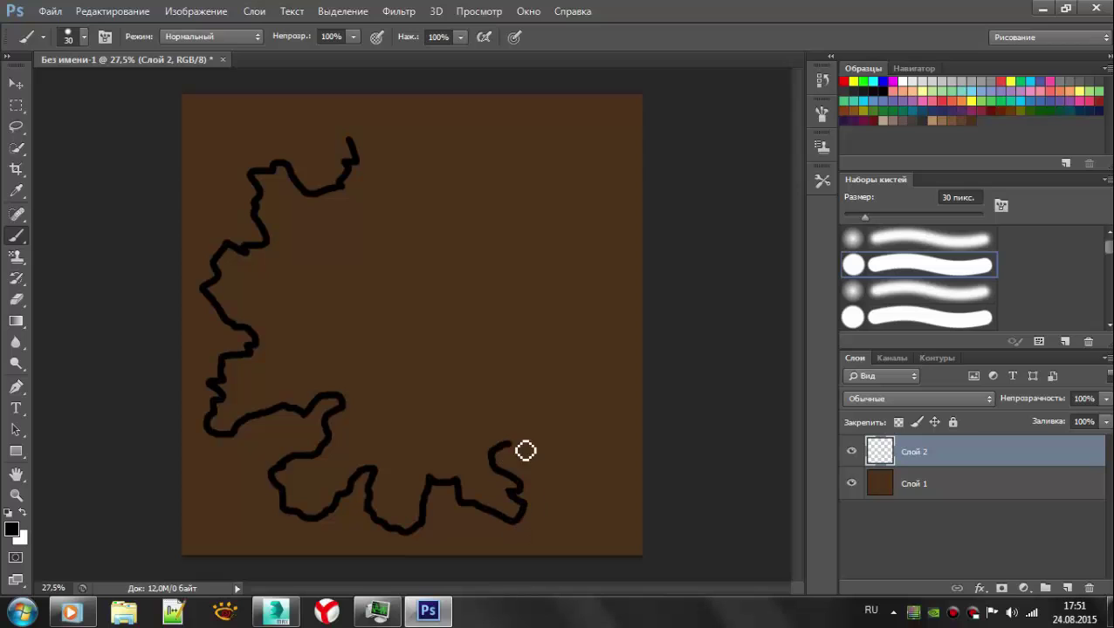
{"action": "mouse_move", "coordinate": [580, 415]}
{"action": "left_mouse_down"}
{"action": "mouse_move", "coordinate": [607, 362]}
{"action": "mouse_move", "coordinate": [629, 246]}
{"action": "mouse_move", "coordinate": [563, 272]}
{"action": "left_mouse_up"}
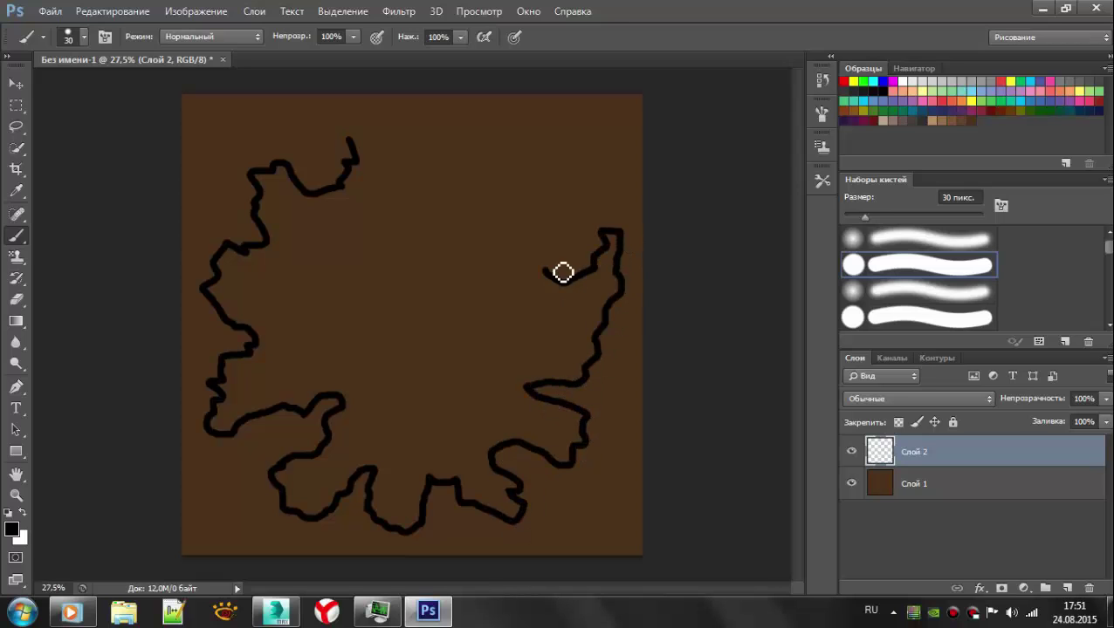
{"action": "mouse_move", "coordinate": [605, 218]}
{"action": "left_mouse_down"}
{"action": "mouse_move", "coordinate": [559, 173]}
{"action": "mouse_move", "coordinate": [549, 137]}
{"action": "mouse_move", "coordinate": [487, 126]}
{"action": "mouse_move", "coordinate": [412, 142]}
{"action": "left_mouse_up"}
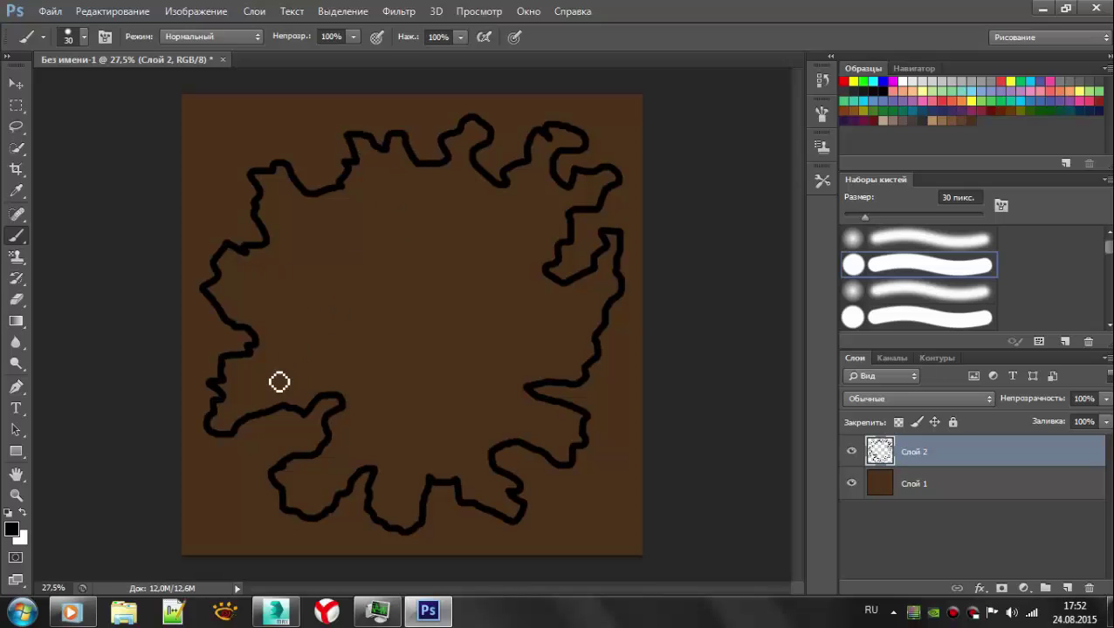
- Add Слой 3 and brush a parallel black outline just inside the first
{"action": "left_click", "coordinate": [1106, 358]}
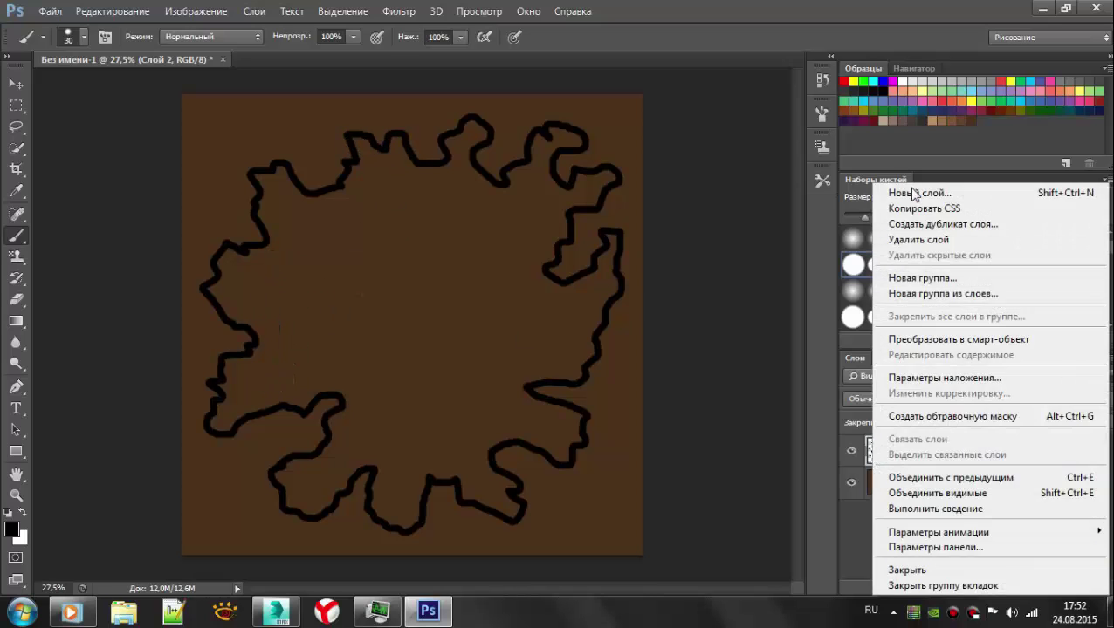
{"action": "left_click", "coordinate": [920, 192]}
{"action": "key", "text": "Return"}
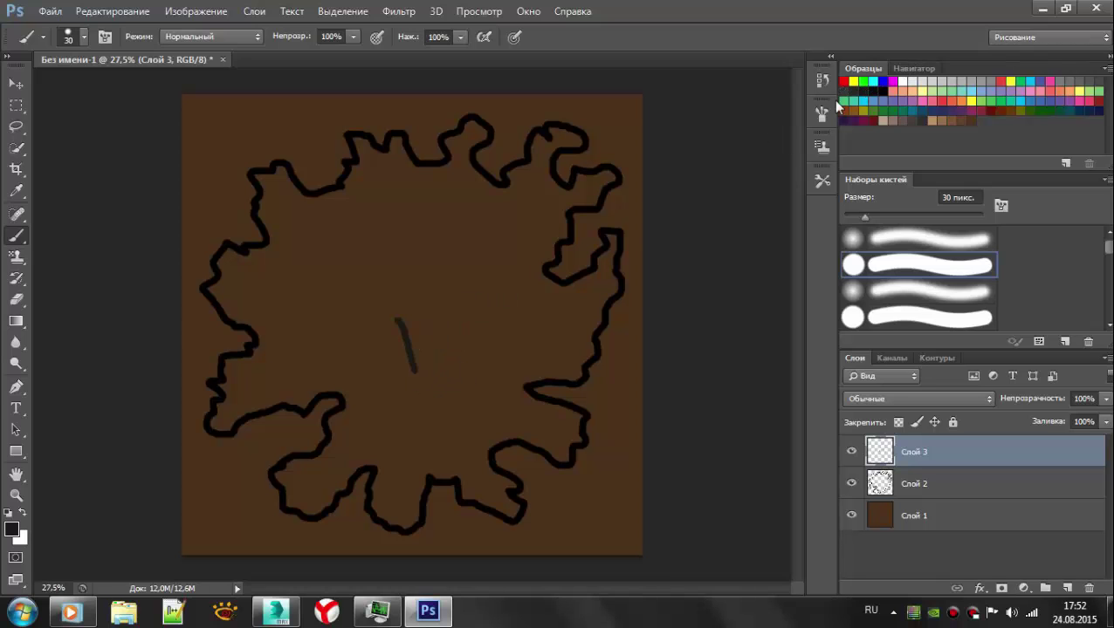
{"action": "left_click_drag", "start_coordinate": [379, 360], "coordinate": [408, 341]}
{"action": "key", "text": "ctrl+z"}
{"action": "left_click_drag", "start_coordinate": [299, 481], "coordinate": [355, 446]}
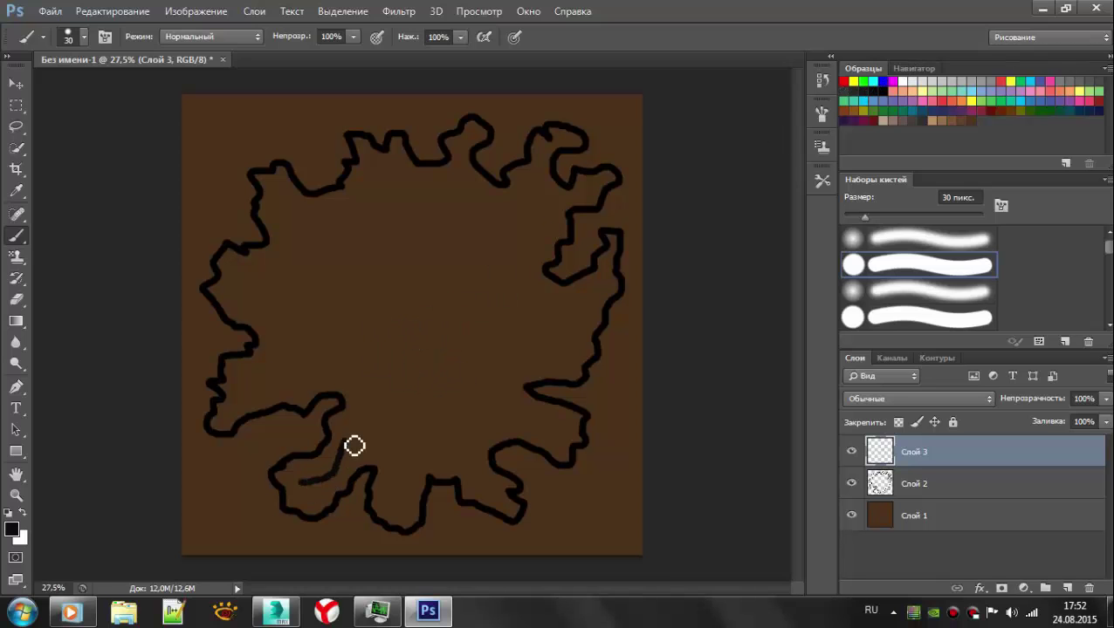
{"action": "left_click_drag", "start_coordinate": [319, 388], "coordinate": [278, 343]}
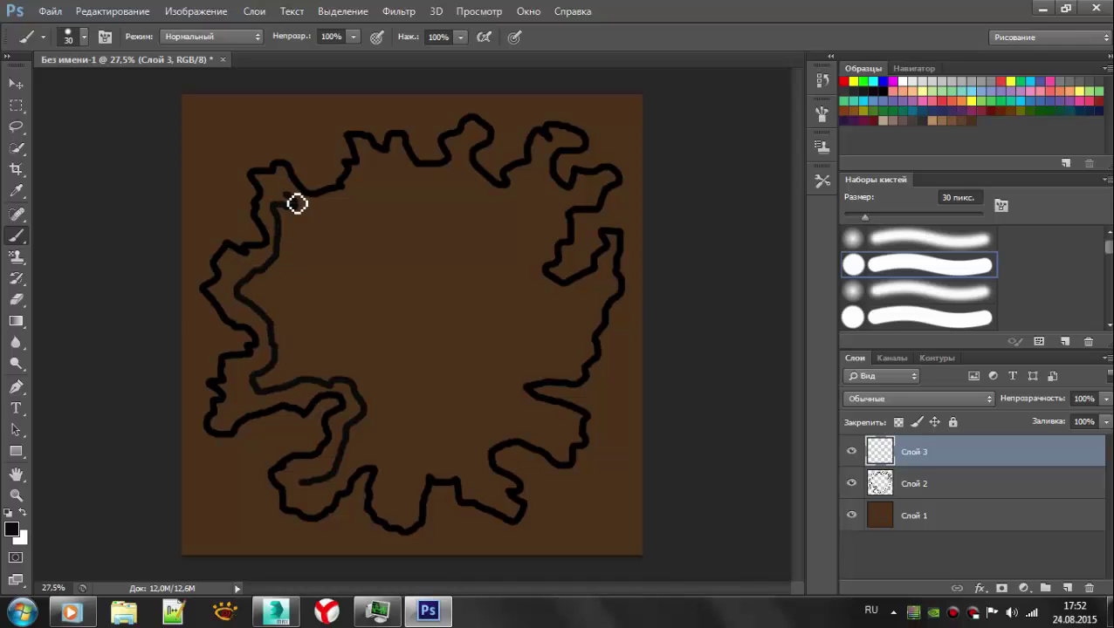
{"action": "left_click_drag", "start_coordinate": [297, 203], "coordinate": [370, 181]}
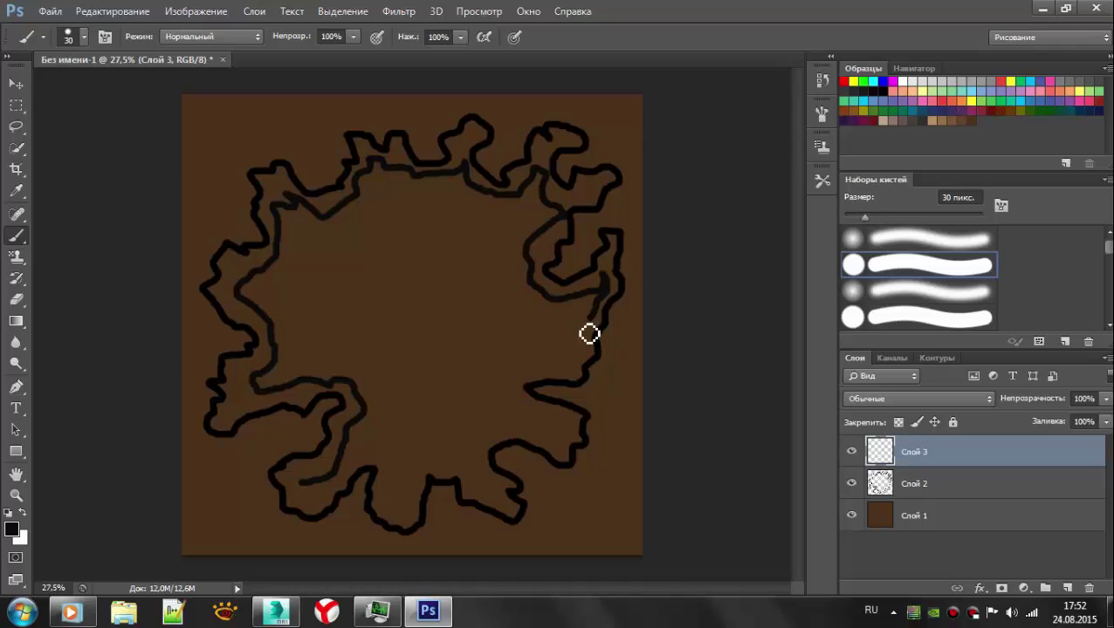
{"action": "left_click_drag", "start_coordinate": [589, 334], "coordinate": [501, 373]}
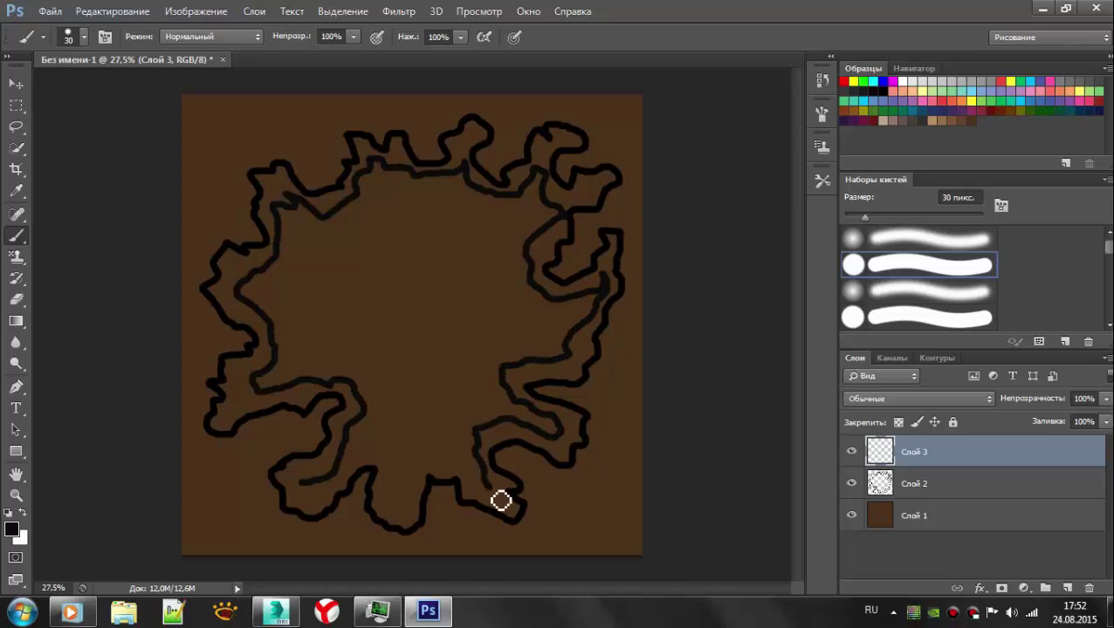
{"action": "left_click_drag", "start_coordinate": [500, 500], "coordinate": [418, 479]}
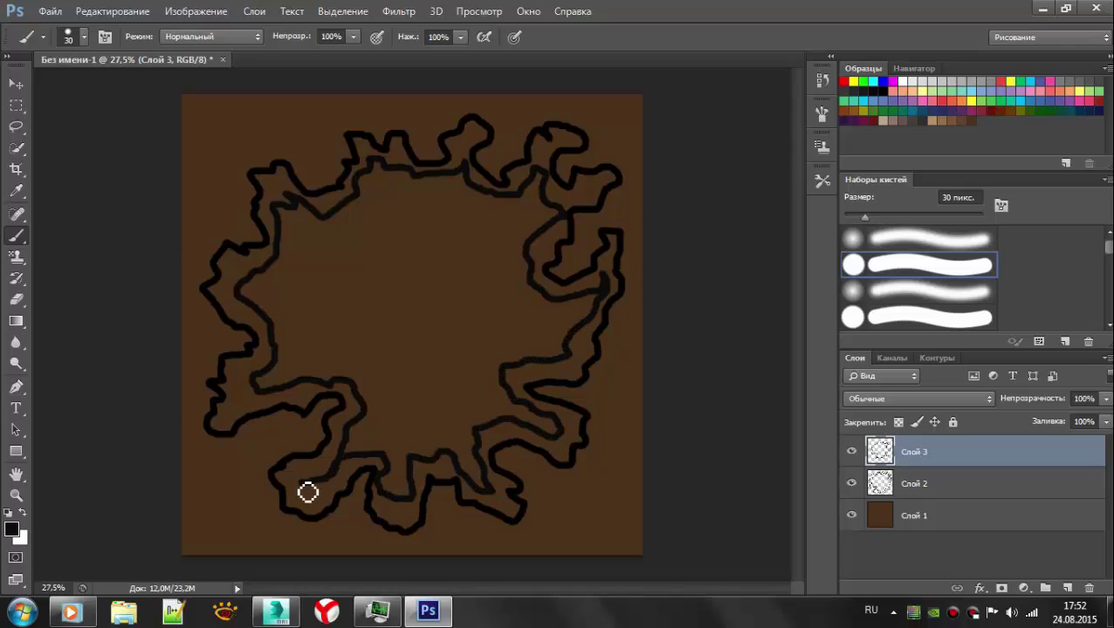
- Touch up the inner outline with the 30 px brush, then add another layer
{"action": "scroll", "coordinate": [323, 467], "scroll_direction": "up", "scroll_amount": 2, "text": "alt"}
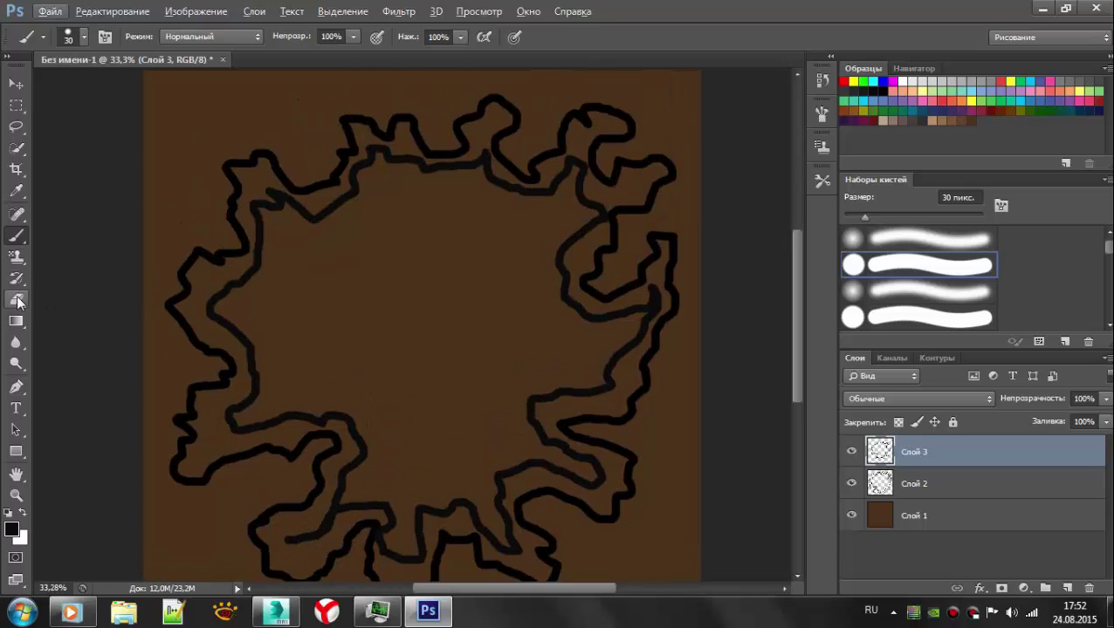
{"action": "key", "text": "e"}
{"action": "key", "text": "b"}
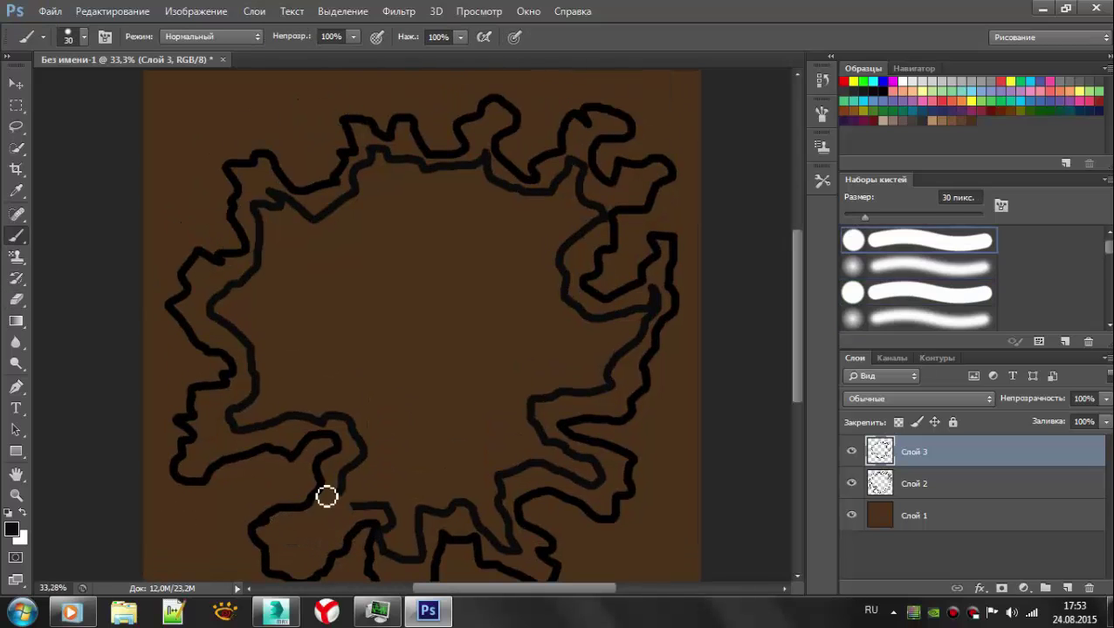
{"action": "left_click_drag", "start_coordinate": [305, 534], "coordinate": [376, 513]}
{"action": "scroll", "coordinate": [495, 478], "scroll_direction": "down", "scroll_amount": 3}
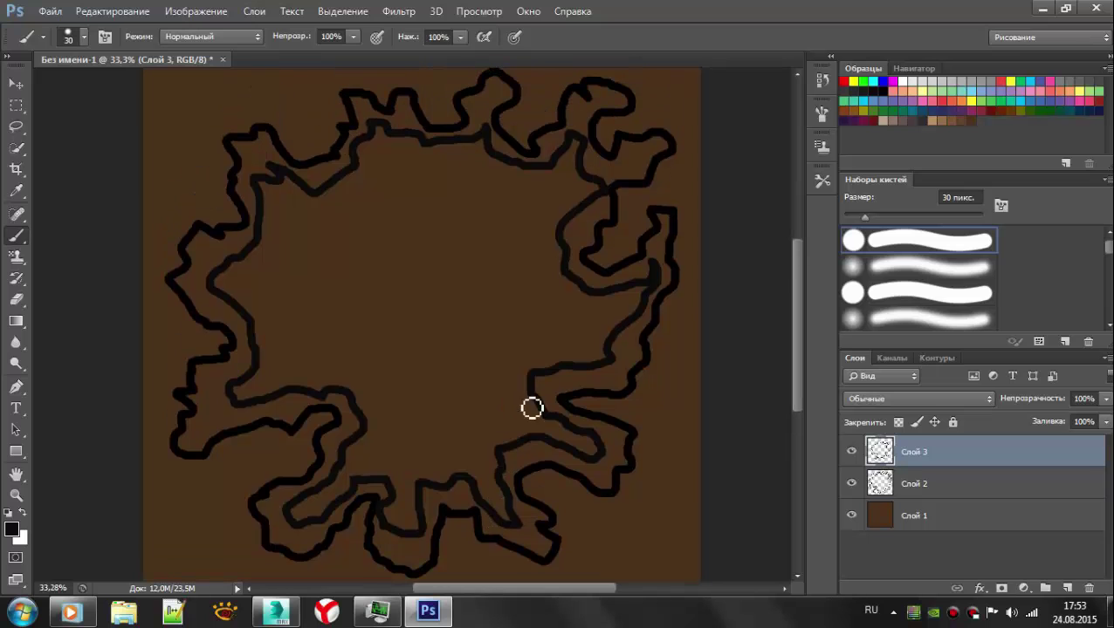
{"action": "left_click", "coordinate": [1106, 358]}
{"action": "left_click", "coordinate": [925, 191]}
- Confirm Слой 4 and draw a beige outline inside the black rings
{"action": "left_click", "coordinate": [796, 184]}
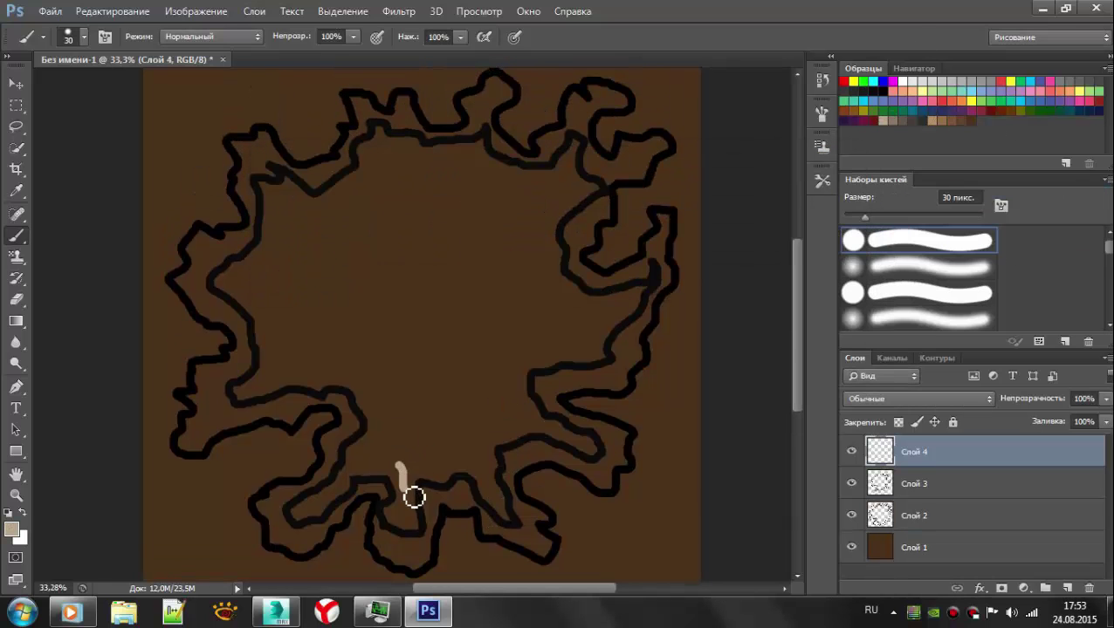
{"action": "mouse_move", "coordinate": [413, 496]}
{"action": "left_mouse_down"}
{"action": "mouse_move", "coordinate": [485, 462]}
{"action": "mouse_move", "coordinate": [525, 373]}
{"action": "mouse_move", "coordinate": [615, 307]}
{"action": "mouse_move", "coordinate": [525, 370]}
{"action": "mouse_move", "coordinate": [489, 450]}
{"action": "mouse_move", "coordinate": [428, 466]}
{"action": "mouse_move", "coordinate": [375, 455]}
{"action": "mouse_move", "coordinate": [301, 382]}
{"action": "mouse_move", "coordinate": [249, 288]}
{"action": "mouse_move", "coordinate": [301, 219]}
{"action": "mouse_move", "coordinate": [371, 178]}
{"action": "mouse_move", "coordinate": [504, 184]}
{"action": "mouse_move", "coordinate": [601, 309]}
{"action": "left_mouse_up"}
{"action": "key", "text": "ctrl+z"}
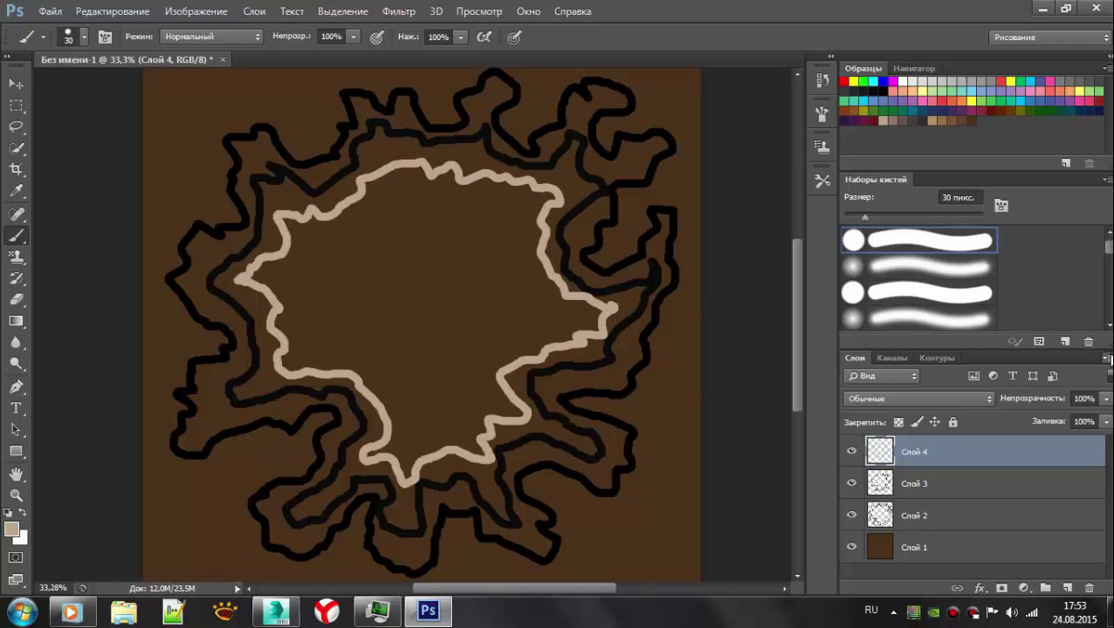
- Add Слой 5 and brush a tan outline inside the beige one
{"action": "left_click", "coordinate": [1107, 358]}
{"action": "left_click", "coordinate": [925, 191]}
{"action": "key", "text": "Return"}
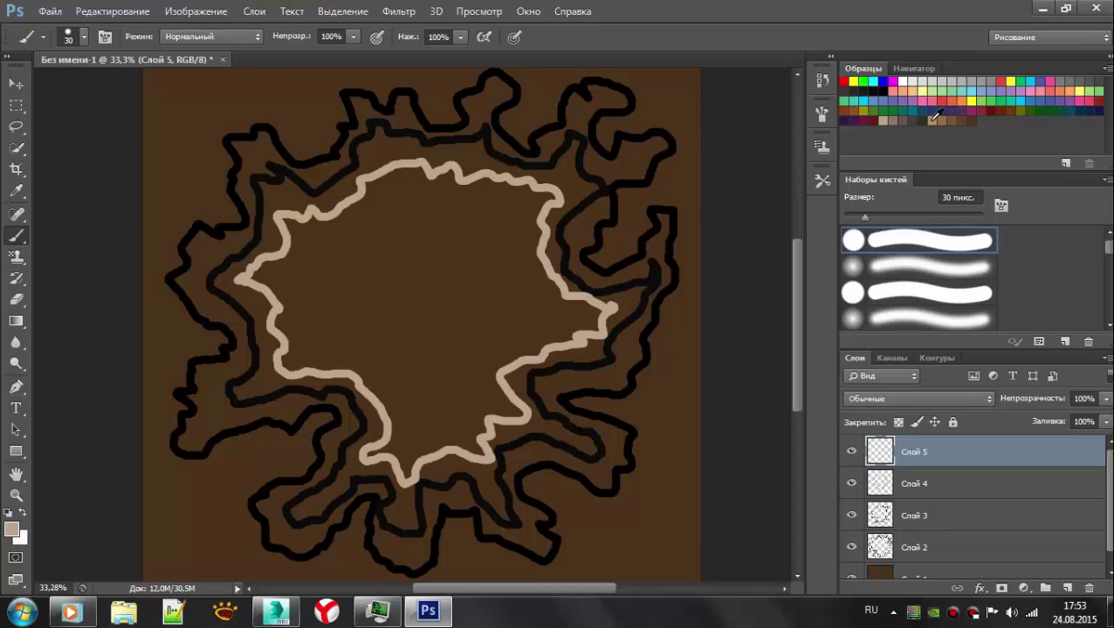
{"action": "left_click", "coordinate": [935, 117]}
{"action": "left_click_drag", "start_coordinate": [384, 241], "coordinate": [381, 296]}
{"action": "key", "text": "ctrl+z"}
{"action": "mouse_move", "coordinate": [300, 353]}
{"action": "left_mouse_down"}
{"action": "mouse_move", "coordinate": [310, 355]}
{"action": "mouse_move", "coordinate": [366, 290]}
{"action": "mouse_move", "coordinate": [397, 234]}
{"action": "mouse_move", "coordinate": [519, 238]}
{"action": "mouse_move", "coordinate": [544, 328]}
{"action": "mouse_move", "coordinate": [484, 422]}
{"action": "mouse_move", "coordinate": [415, 377]}
{"action": "left_mouse_up"}
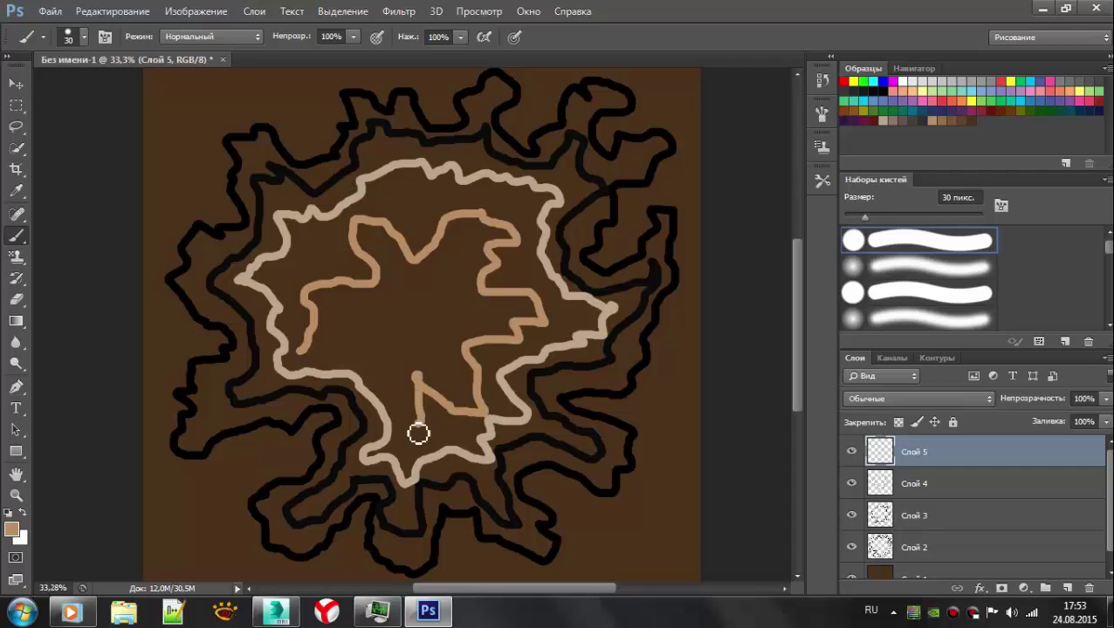
{"action": "key", "text": "ctrl+z"}
{"action": "mouse_move", "coordinate": [407, 447]}
{"action": "left_mouse_down"}
{"action": "mouse_move", "coordinate": [417, 393]}
{"action": "mouse_move", "coordinate": [343, 360]}
{"action": "left_mouse_up"}
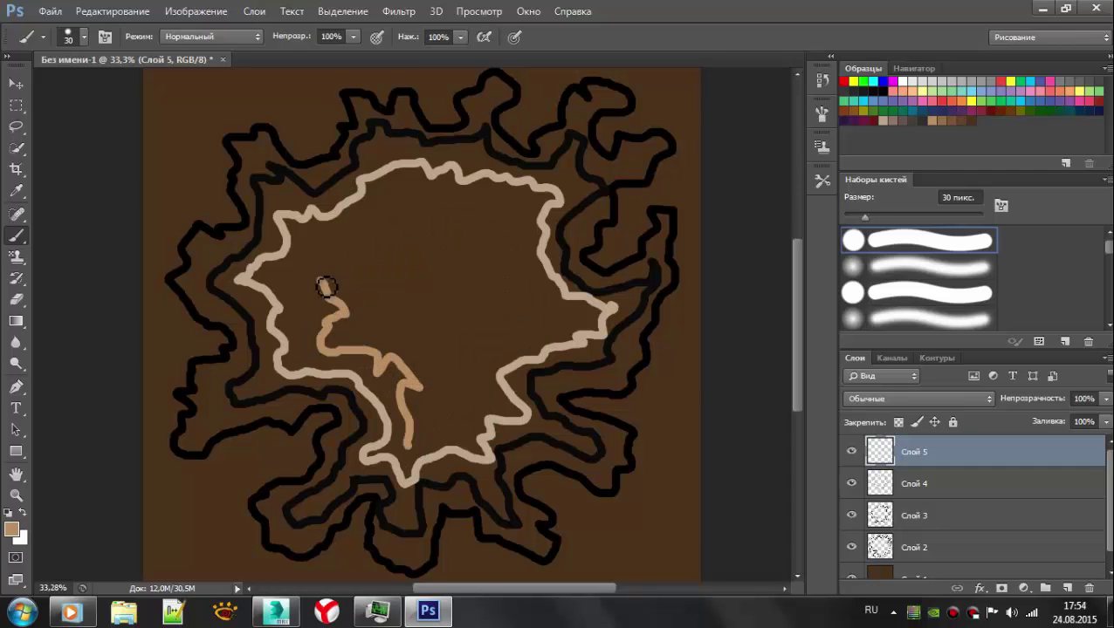
{"action": "mouse_move", "coordinate": [325, 286]}
{"action": "left_mouse_down"}
{"action": "mouse_move", "coordinate": [401, 194]}
{"action": "mouse_move", "coordinate": [512, 232]}
{"action": "mouse_move", "coordinate": [562, 309]}
{"action": "mouse_move", "coordinate": [500, 342]}
{"action": "mouse_move", "coordinate": [452, 434]}
{"action": "left_mouse_up"}
- Add Слой 6, draw the pale innermost outline, and pick red
{"action": "scroll", "coordinate": [622, 253], "scroll_direction": "up", "scroll_amount": 1}
{"action": "scroll", "coordinate": [622, 253], "scroll_direction": "up", "scroll_amount": 1}
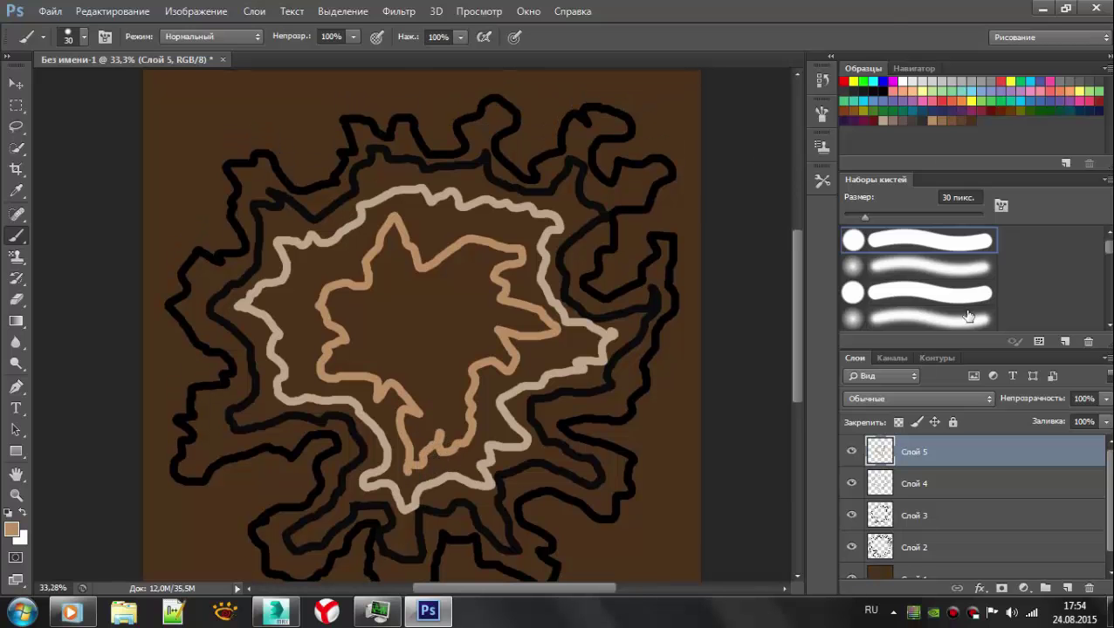
{"action": "left_click", "coordinate": [1107, 358]}
{"action": "left_click", "coordinate": [923, 200]}
{"action": "left_click", "coordinate": [816, 189]}
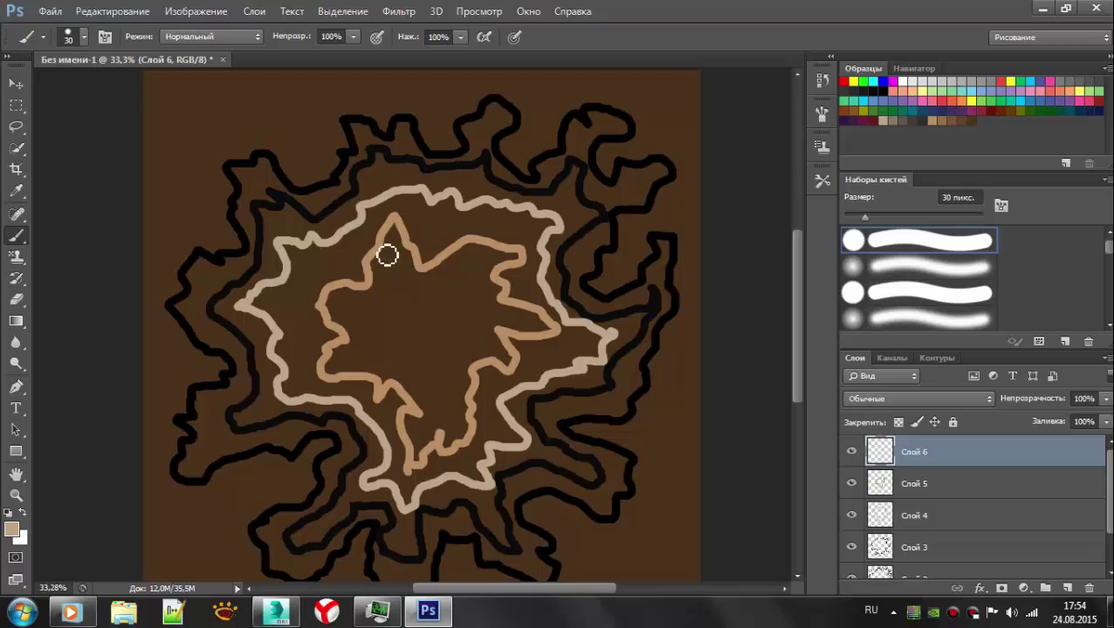
{"action": "mouse_move", "coordinate": [404, 365]}
{"action": "left_mouse_down"}
{"action": "mouse_move", "coordinate": [405, 288]}
{"action": "mouse_move", "coordinate": [465, 279]}
{"action": "mouse_move", "coordinate": [534, 332]}
{"action": "mouse_move", "coordinate": [450, 416]}
{"action": "left_mouse_up"}
{"action": "scroll", "coordinate": [433, 259], "scroll_direction": "up", "scroll_amount": 1, "text": "alt"}
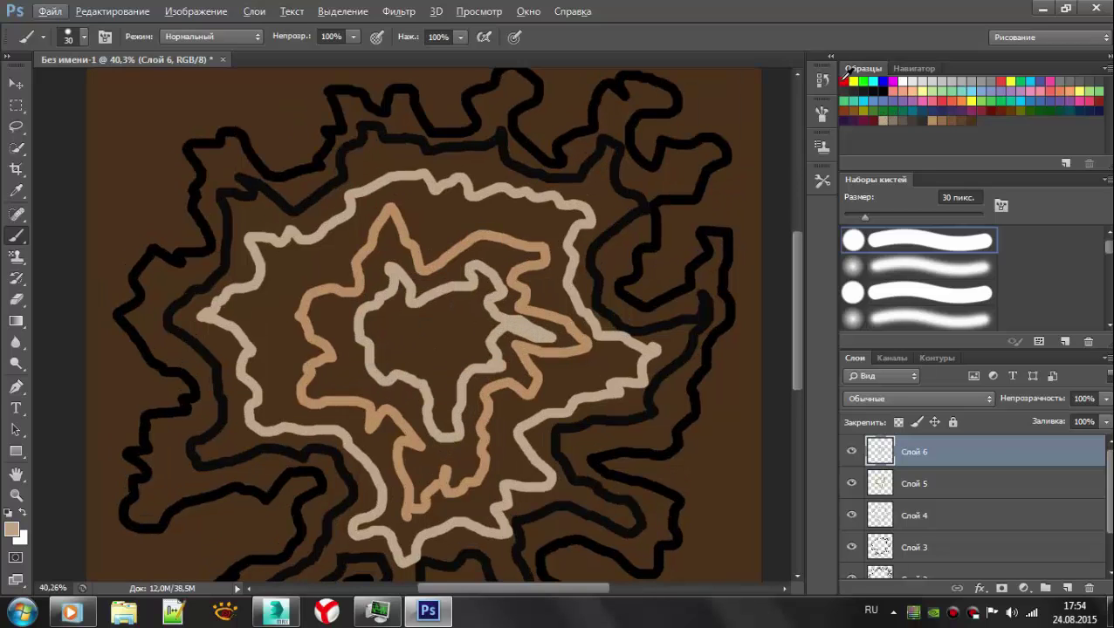
{"action": "left_click", "coordinate": [1107, 359]}
{"action": "left_click", "coordinate": [908, 188]}
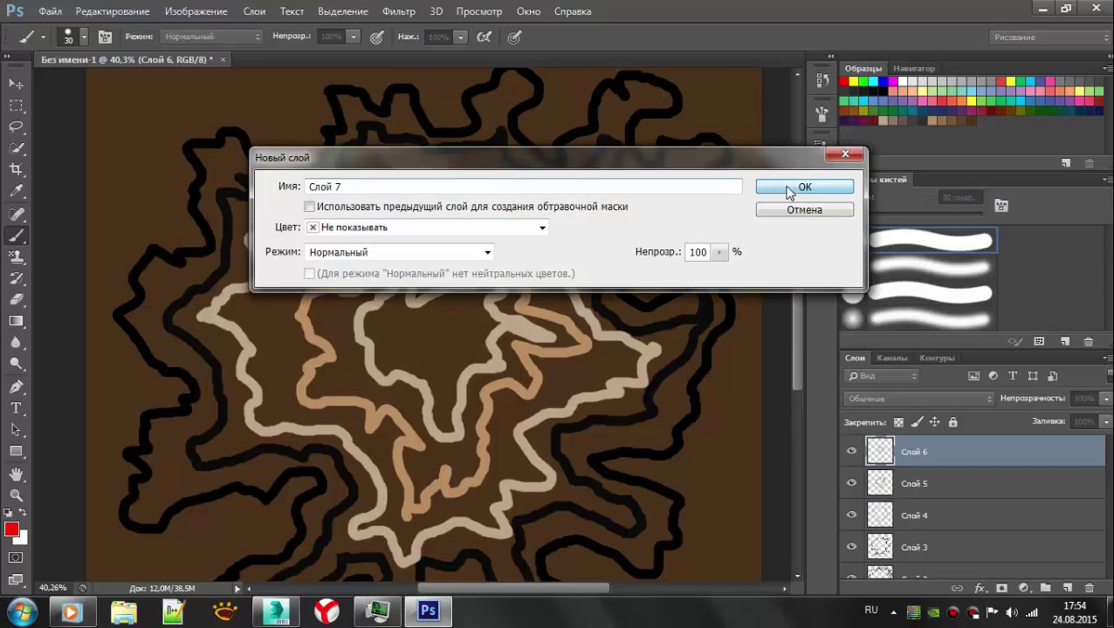
- On Слой 7, paint a red centre loop crossed by a blue X, then zoom out
{"action": "left_click", "coordinate": [812, 185]}
{"action": "scroll", "coordinate": [429, 367], "scroll_direction": "up", "scroll_amount": 3, "text": "alt"}
{"action": "mouse_move", "coordinate": [419, 381]}
{"action": "left_mouse_down"}
{"action": "mouse_move", "coordinate": [405, 360]}
{"action": "mouse_move", "coordinate": [505, 331]}
{"action": "mouse_move", "coordinate": [422, 392]}
{"action": "mouse_move", "coordinate": [439, 325]}
{"action": "mouse_move", "coordinate": [510, 381]}
{"action": "mouse_move", "coordinate": [468, 316]}
{"action": "mouse_move", "coordinate": [465, 428]}
{"action": "left_mouse_up"}
{"action": "key", "text": "ctrl+z"}
{"action": "left_click_drag", "start_coordinate": [389, 310], "coordinate": [543, 377]}
{"action": "scroll", "coordinate": [543, 377], "scroll_direction": "down", "scroll_amount": 5, "text": "alt"}
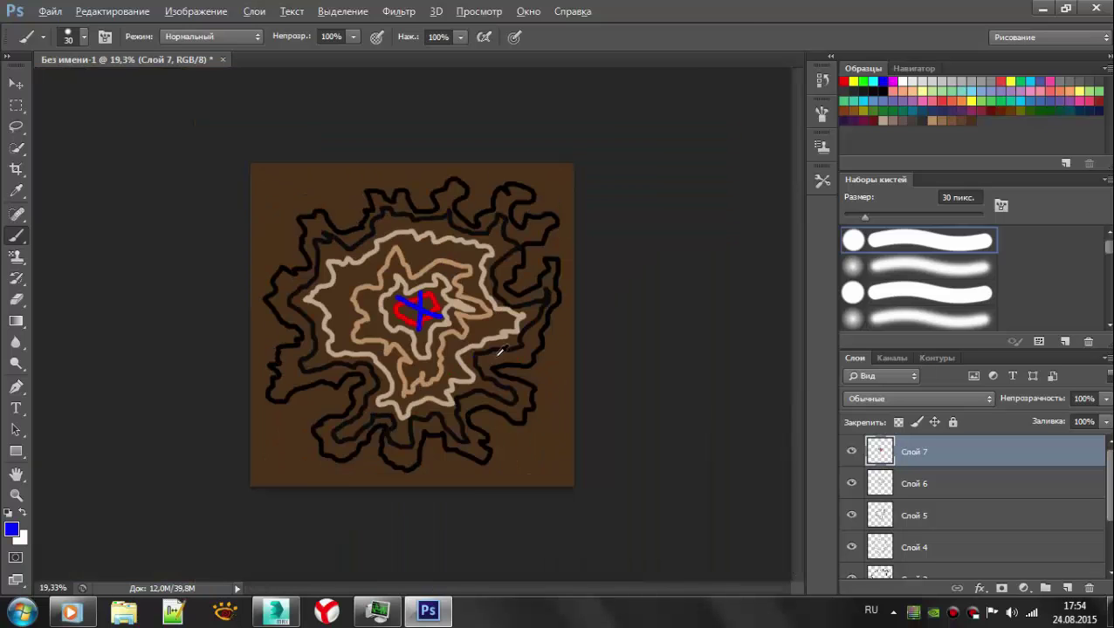
{"action": "left_click", "coordinate": [41, 11]}
- Save the drawing as аномалия.psd in the Работа над WIZ folder
{"action": "left_click", "coordinate": [90, 204]}
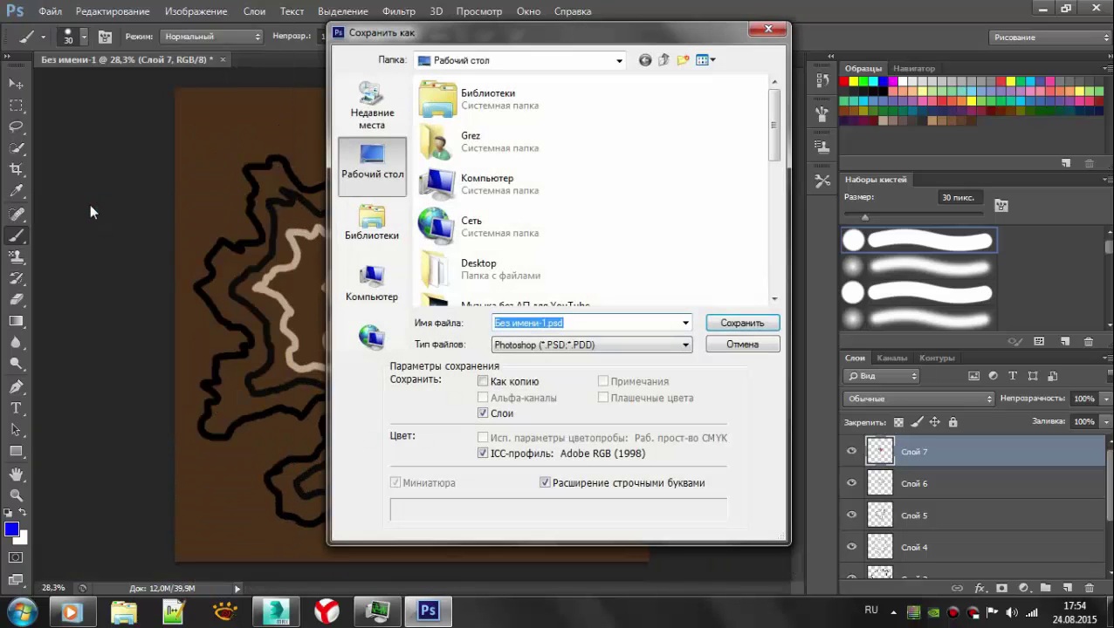
{"action": "scroll", "coordinate": [624, 191], "scroll_direction": "down", "scroll_amount": 5}
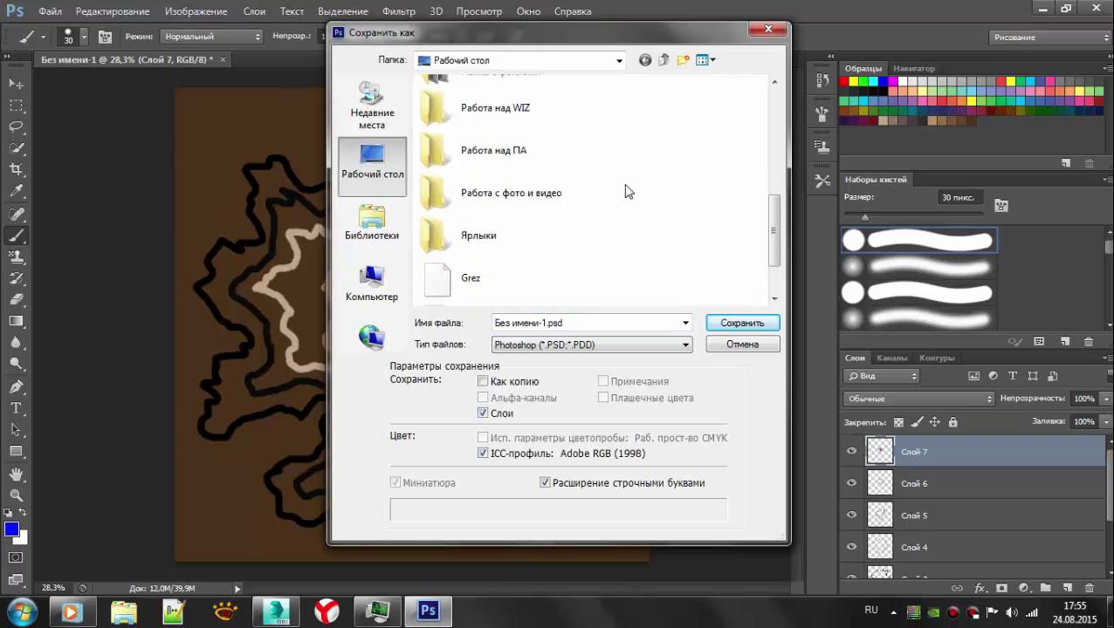
{"action": "double_click", "coordinate": [510, 122]}
{"action": "type", "text": "a"}
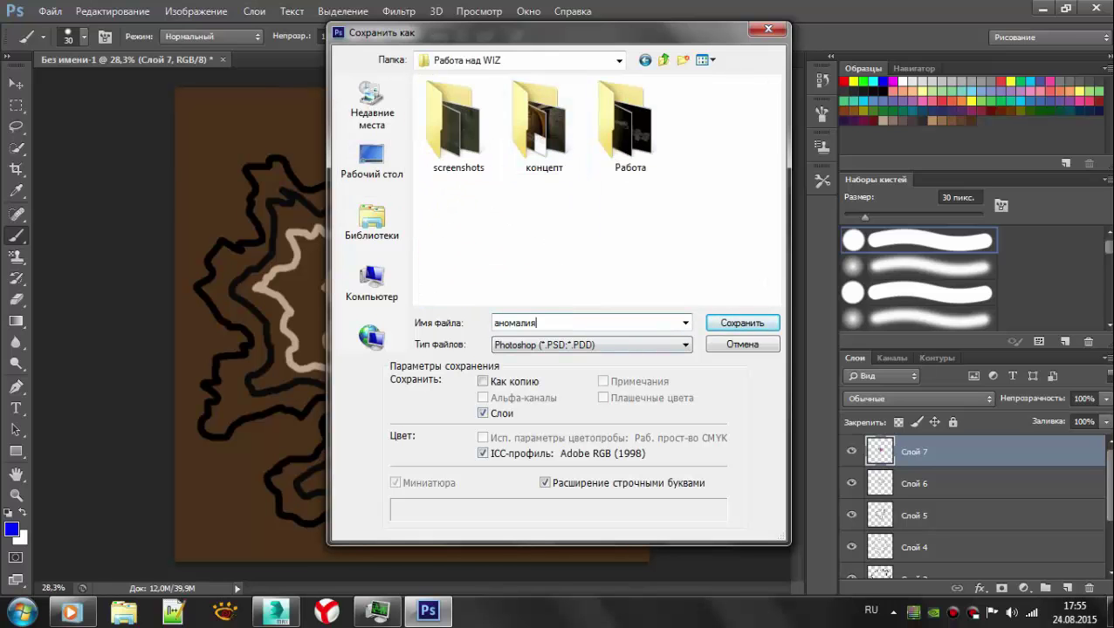
{"action": "key", "text": "Return"}
{"action": "key", "text": "Return"}
- Save a JPEG copy with default quality, then close Photoshop to return to 3ds Max
{"action": "left_click", "coordinate": [90, 214]}
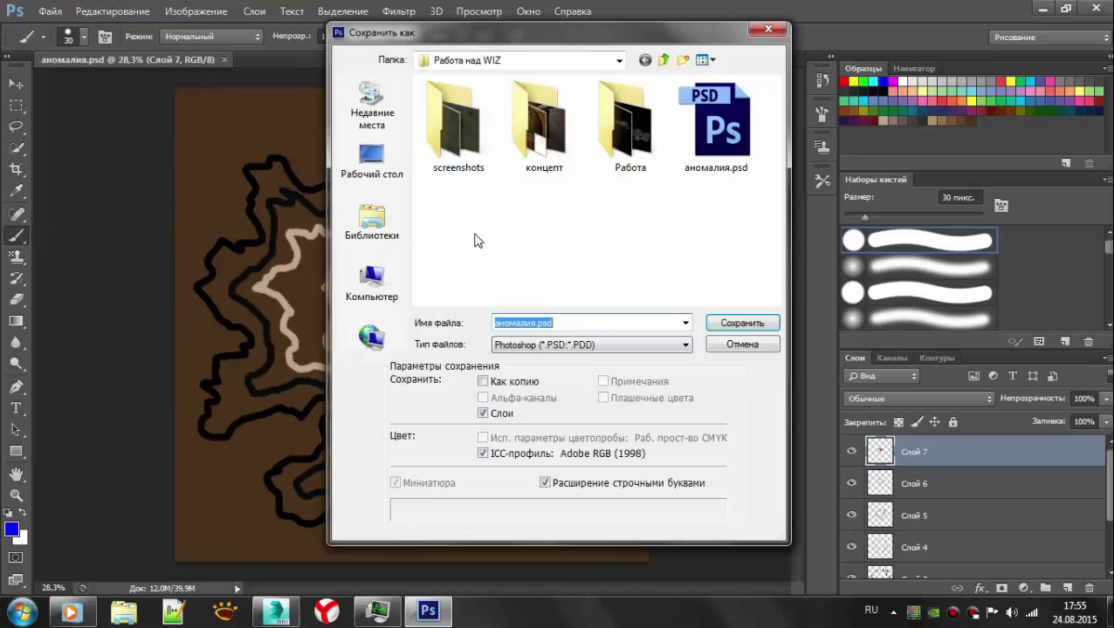
{"action": "left_click", "coordinate": [559, 344]}
{"action": "left_click", "coordinate": [563, 465]}
{"action": "key", "text": "Return"}
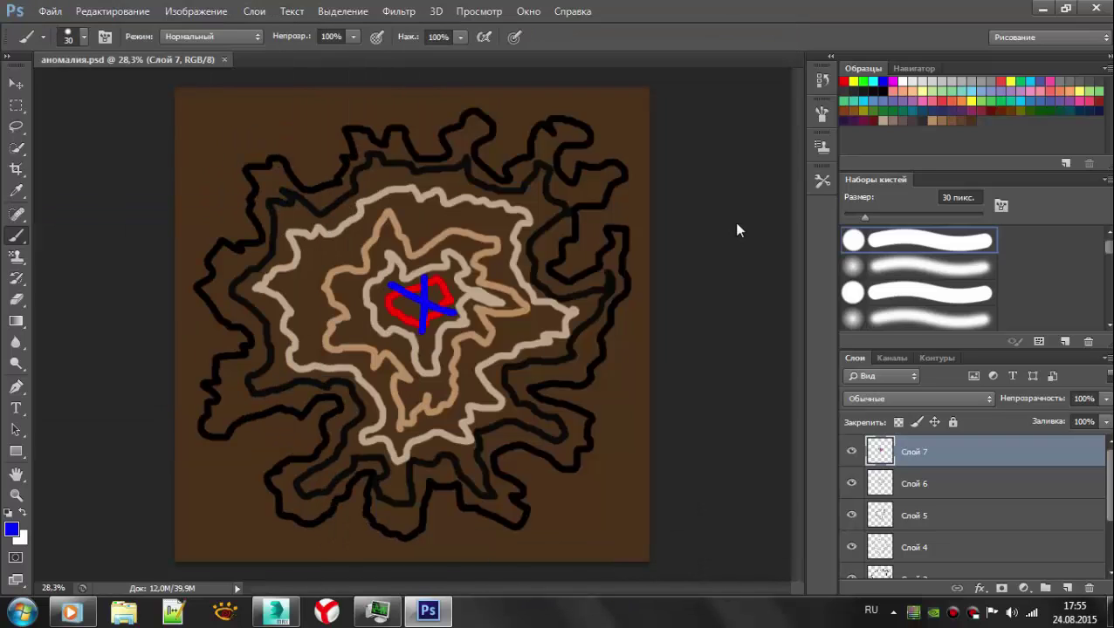
{"action": "left_click", "coordinate": [648, 154]}
{"action": "left_click", "coordinate": [1095, 7]}
{"action": "left_click", "coordinate": [832, 115]}
- Draw a plane over the terrain and raise it just above the surface
{"action": "left_click", "coordinate": [923, 287]}
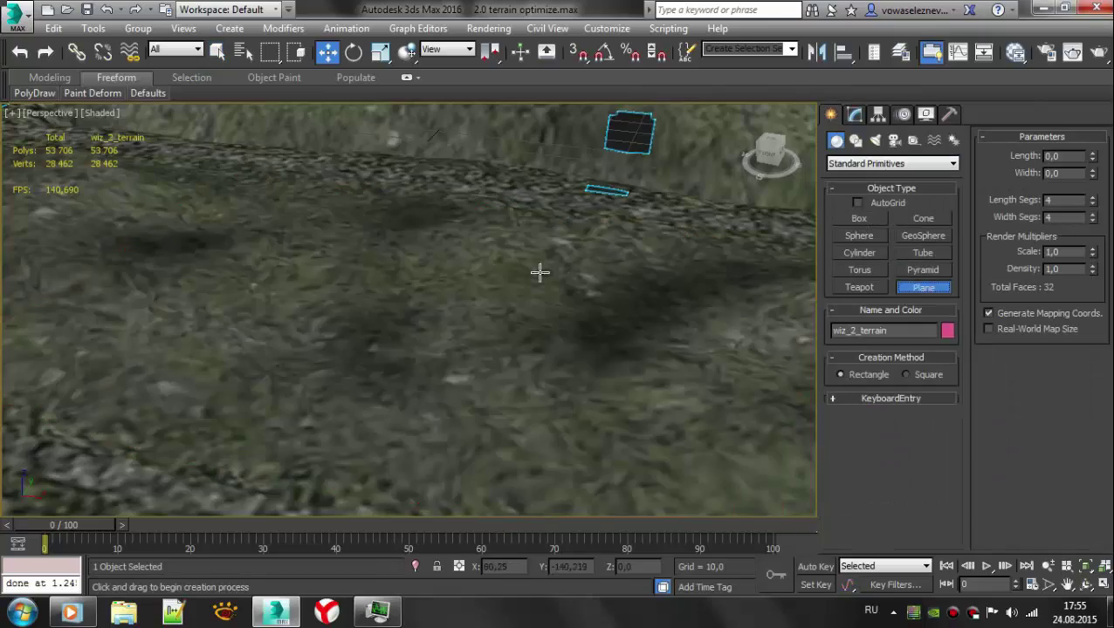
{"action": "key", "text": "alt+w"}
{"action": "key", "text": "alt+w"}
{"action": "mouse_move", "coordinate": [590, 362]}
{"action": "middle_mouse_down", "text": "alt"}
{"action": "mouse_move", "coordinate": [406, 297]}
{"action": "mouse_move", "coordinate": [400, 186]}
{"action": "mouse_move", "coordinate": [355, 259]}
{"action": "middle_mouse_up", "text": "alt"}
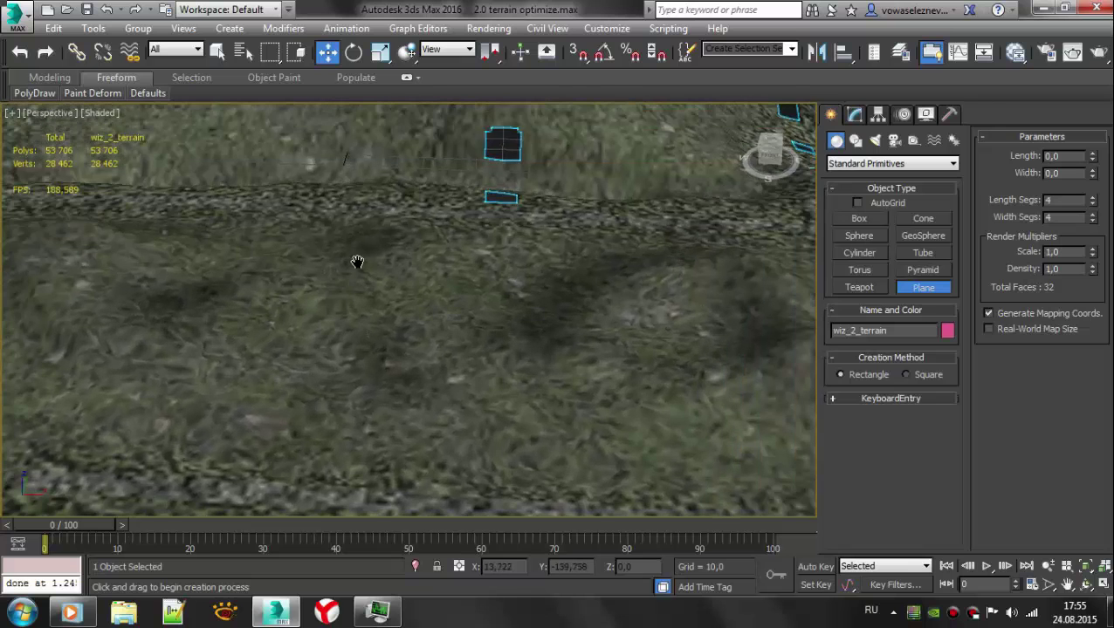
{"action": "left_click_drag", "start_coordinate": [191, 228], "coordinate": [714, 458]}
{"action": "right_click", "coordinate": [666, 353]}
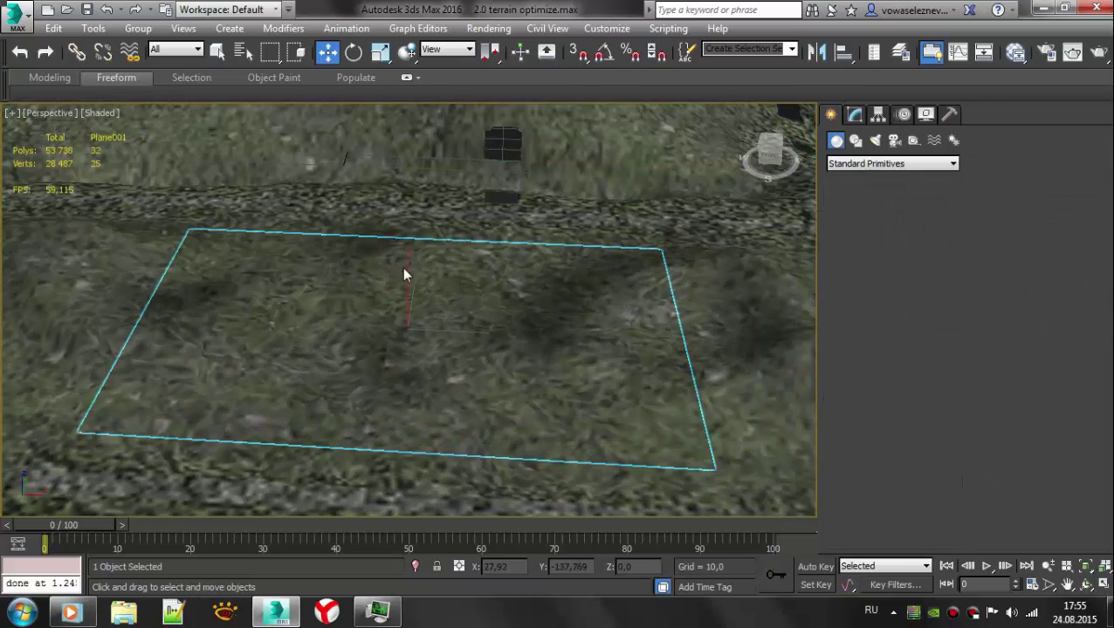
{"action": "middle_click_drag", "start_coordinate": [405, 273], "coordinate": [407, 296], "text": "alt"}
{"action": "left_click_drag", "start_coordinate": [407, 288], "coordinate": [400, 281]}
{"action": "mouse_move", "coordinate": [400, 281]}
{"action": "middle_mouse_down", "text": "alt"}
{"action": "mouse_move", "coordinate": [402, 307]}
{"action": "mouse_move", "coordinate": [393, 255]}
{"action": "middle_mouse_up", "text": "alt"}
{"action": "key", "text": "F4"}
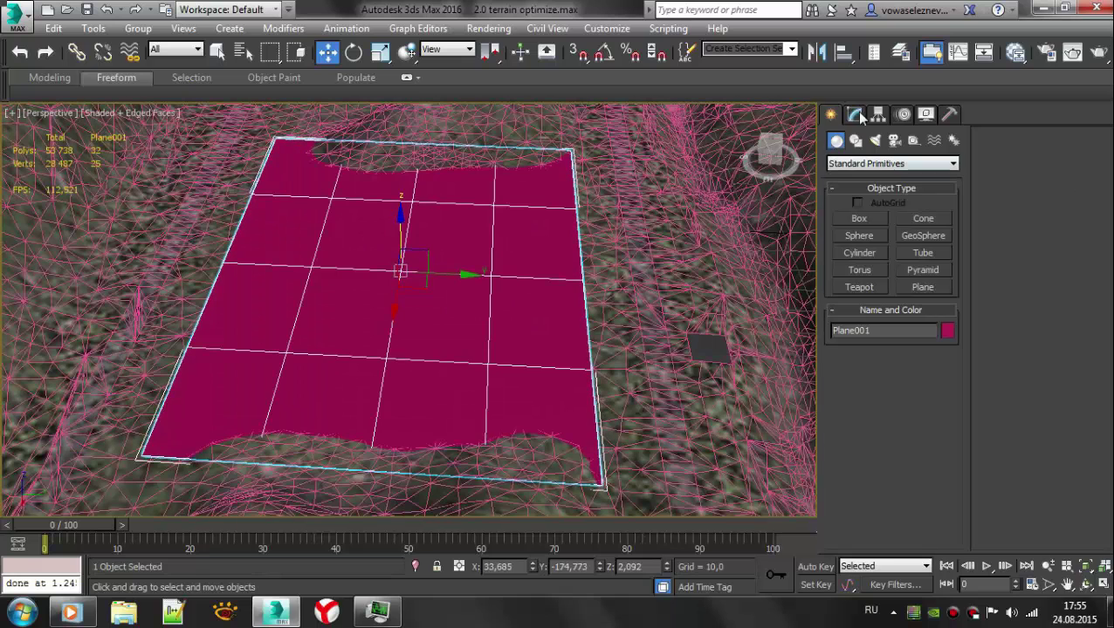
- Set the plane to 125 by 125 with 1 length and 1 width segment
{"action": "left_click", "coordinate": [855, 114]}
{"action": "left_click_drag", "start_coordinate": [940, 391], "coordinate": [940, 384]}
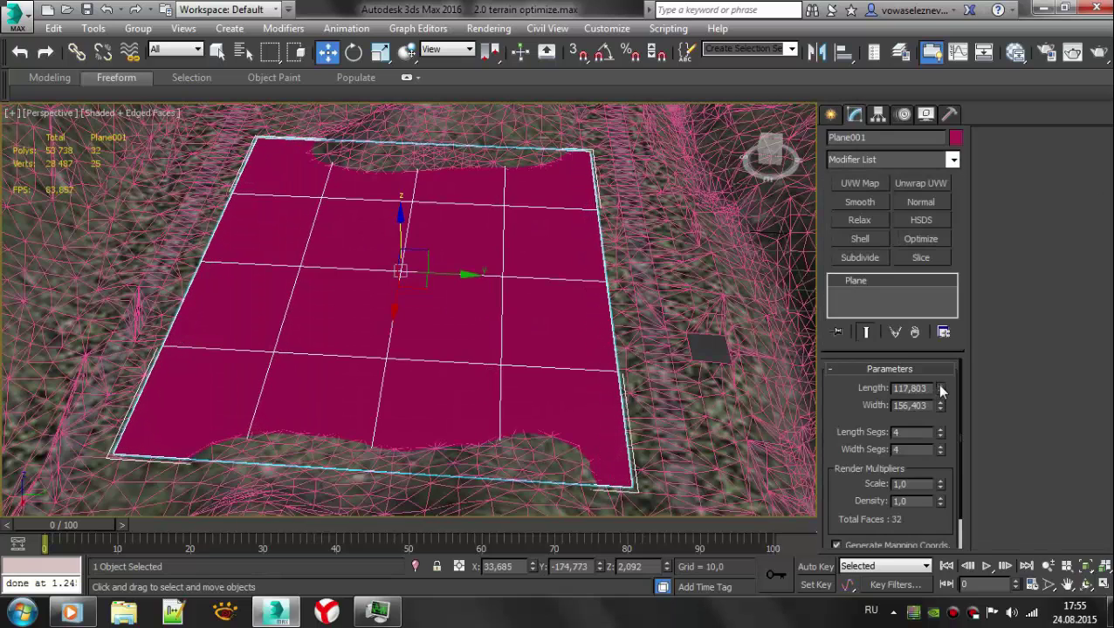
{"action": "type", "text": "125"}
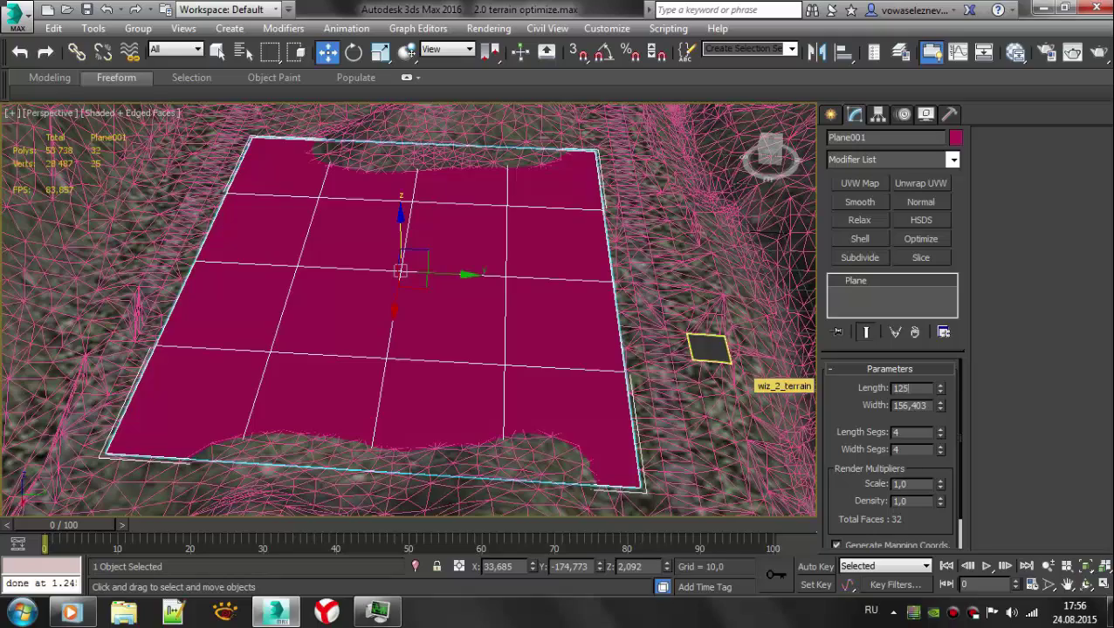
{"action": "key", "text": "Return"}
{"action": "double_click", "coordinate": [923, 406]}
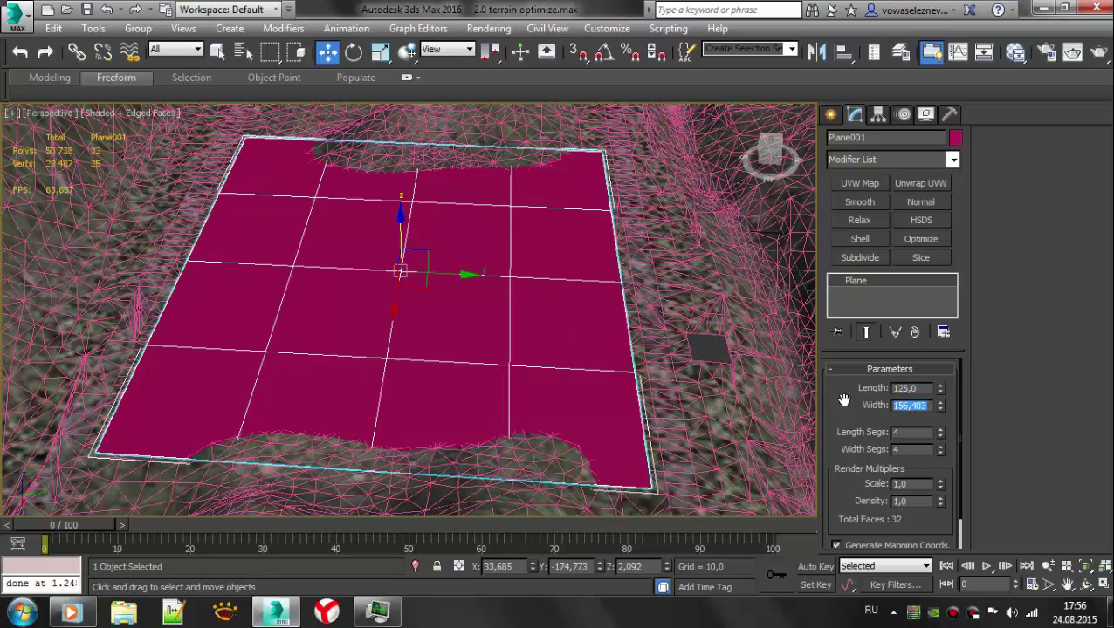
{"action": "type", "text": "125"}
{"action": "key", "text": "Return"}
{"action": "middle_click_drag", "start_coordinate": [489, 332], "coordinate": [573, 326], "text": "alt"}
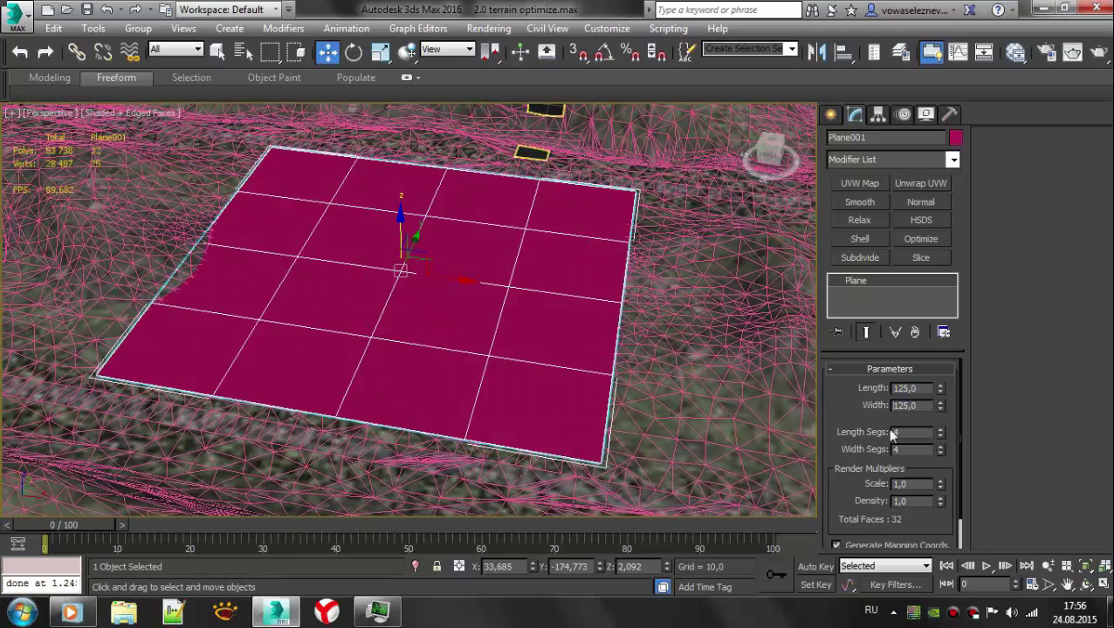
{"action": "right_click", "coordinate": [940, 432]}
{"action": "right_click", "coordinate": [940, 449]}
- Drag аномалия.jpg from the Desktop's Работа над WIZ folder onto the plane as its texture
{"action": "key", "text": "super+e"}
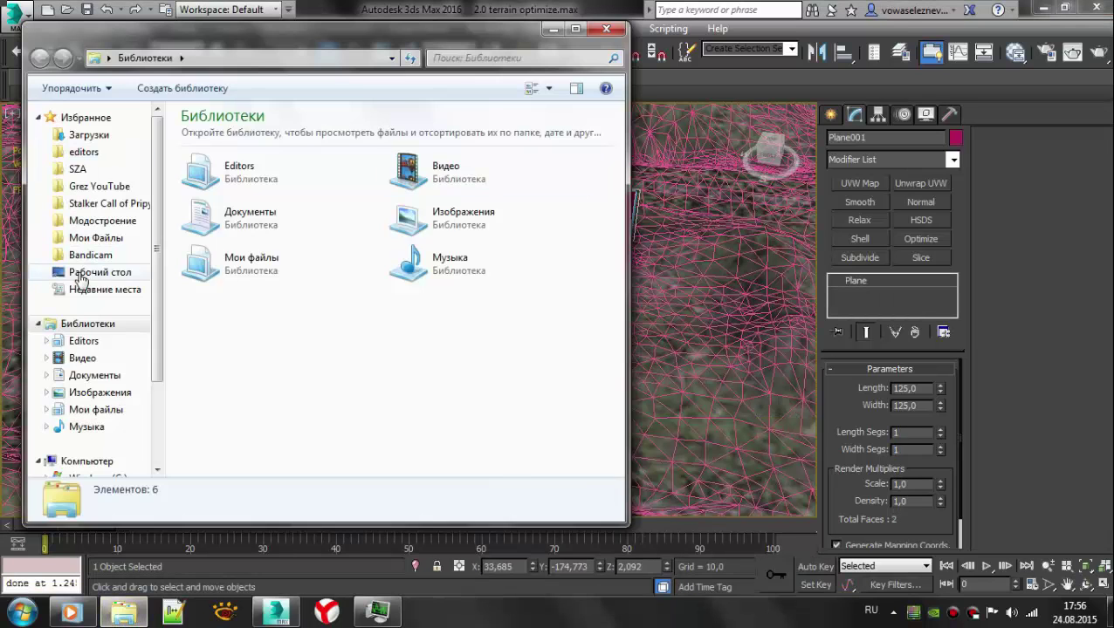
{"action": "left_click", "coordinate": [96, 272]}
{"action": "double_click", "coordinate": [331, 384]}
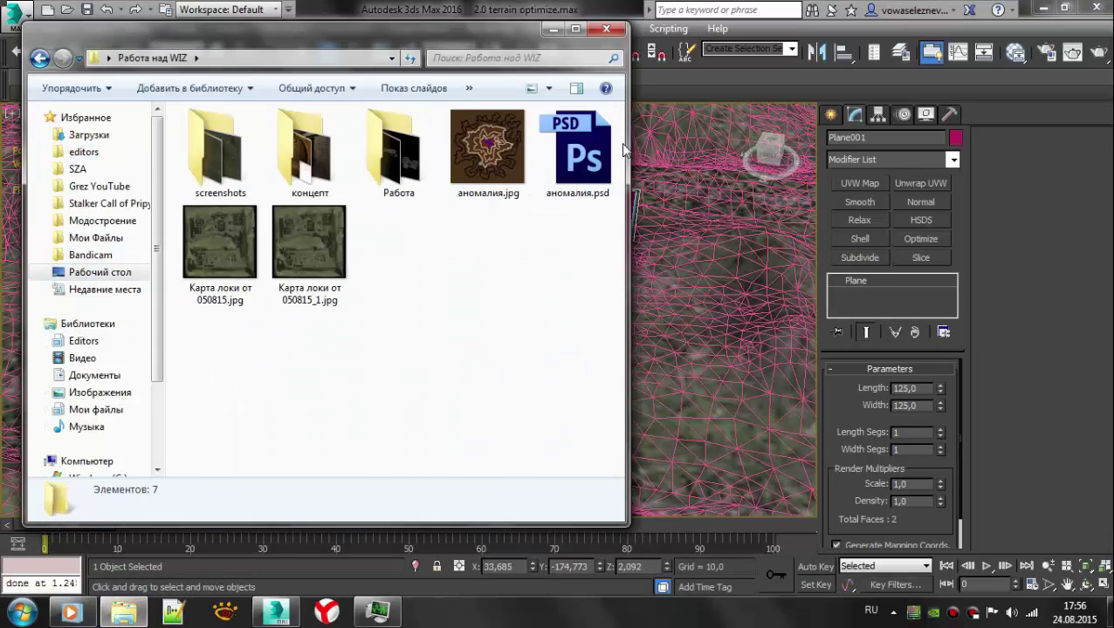
{"action": "left_click", "coordinate": [487, 149]}
{"action": "left_click_drag", "start_coordinate": [1048, 327], "coordinate": [349, 297]}
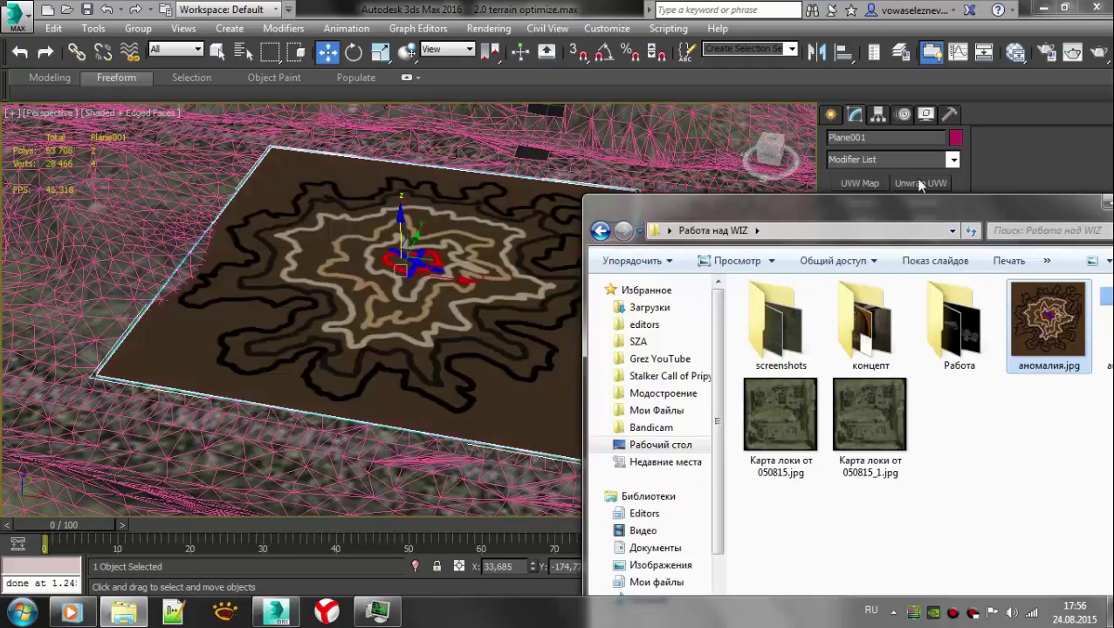
{"action": "left_click_drag", "start_coordinate": [873, 207], "coordinate": [419, 175]}
- Frame the textured plane in a maximized top view and choose the Line spline tool
{"action": "left_click", "coordinate": [737, 178]}
{"action": "middle_click_drag", "start_coordinate": [504, 234], "coordinate": [410, 288], "text": "alt"}
{"action": "key", "text": "alt+w"}
{"action": "key", "text": "alt+w"}
{"action": "key", "text": "q"}
{"action": "scroll", "coordinate": [375, 209], "scroll_direction": "up", "scroll_amount": 2}
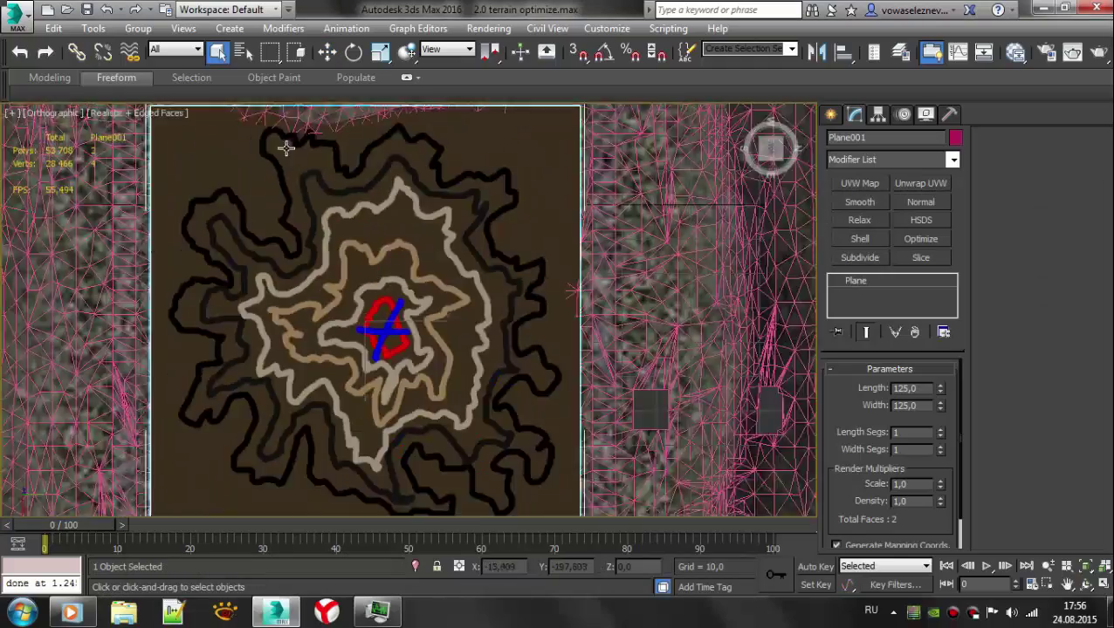
{"action": "middle_click_drag", "start_coordinate": [287, 141], "coordinate": [291, 114]}
{"action": "left_click_drag", "start_coordinate": [818, 223], "coordinate": [969, 222]}
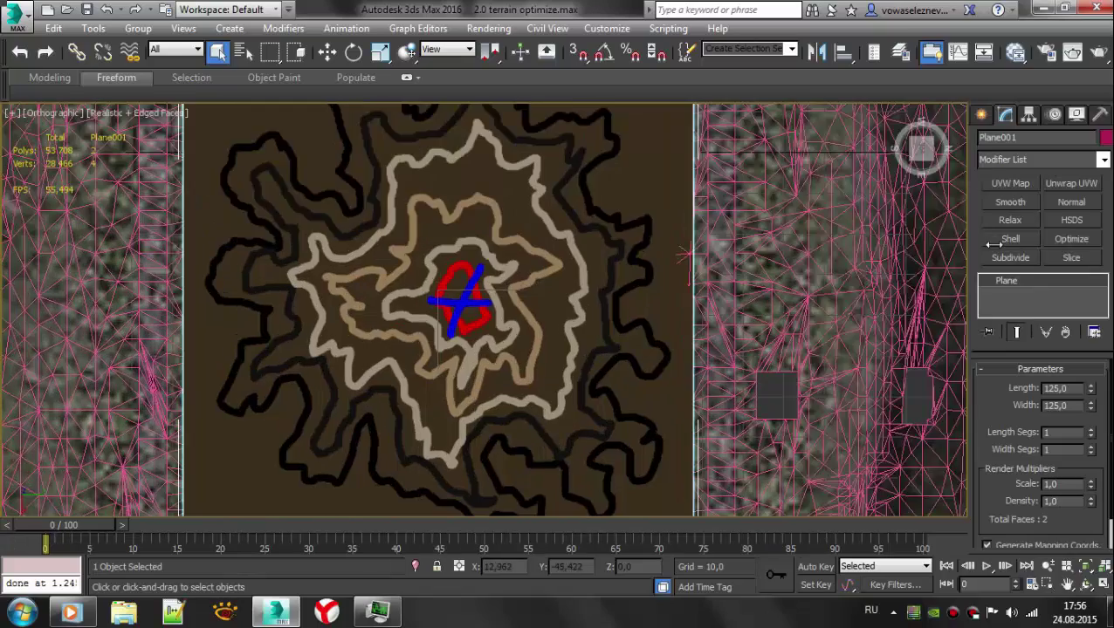
{"action": "scroll", "coordinate": [672, 218], "scroll_direction": "down", "scroll_amount": 3}
{"action": "left_click", "coordinate": [981, 114]}
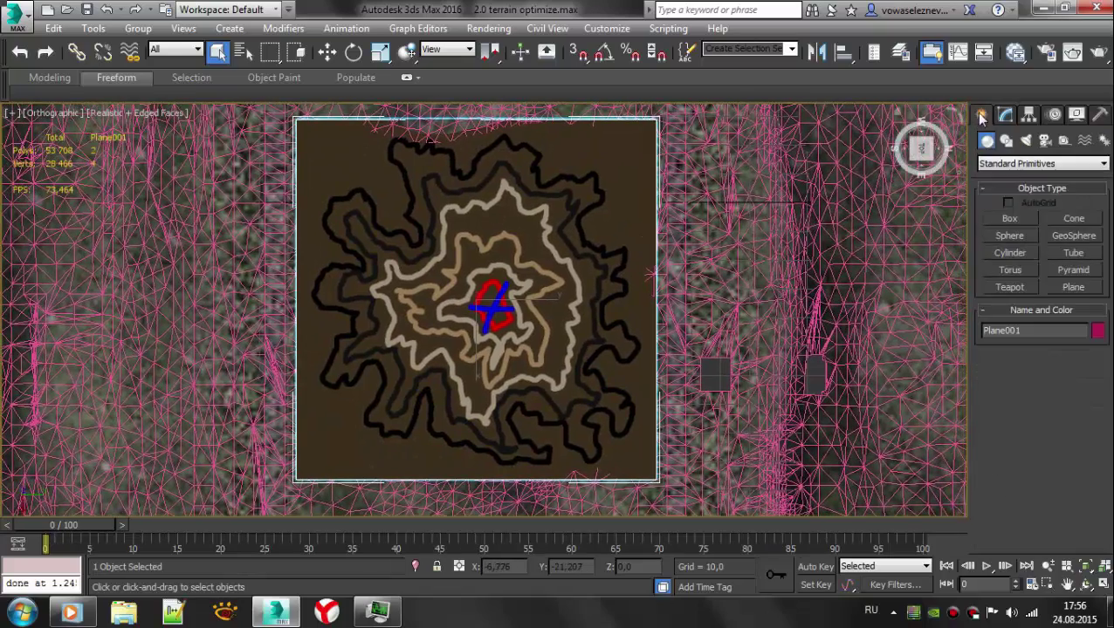
{"action": "left_click", "coordinate": [1003, 137]}
{"action": "left_click", "coordinate": [1010, 226]}
- Hide the terrain with Hide Unselected so only the textured plane remains
{"action": "key", "text": "ctrl+x"}
{"action": "middle_click_drag", "start_coordinate": [501, 154], "coordinate": [422, 170]}
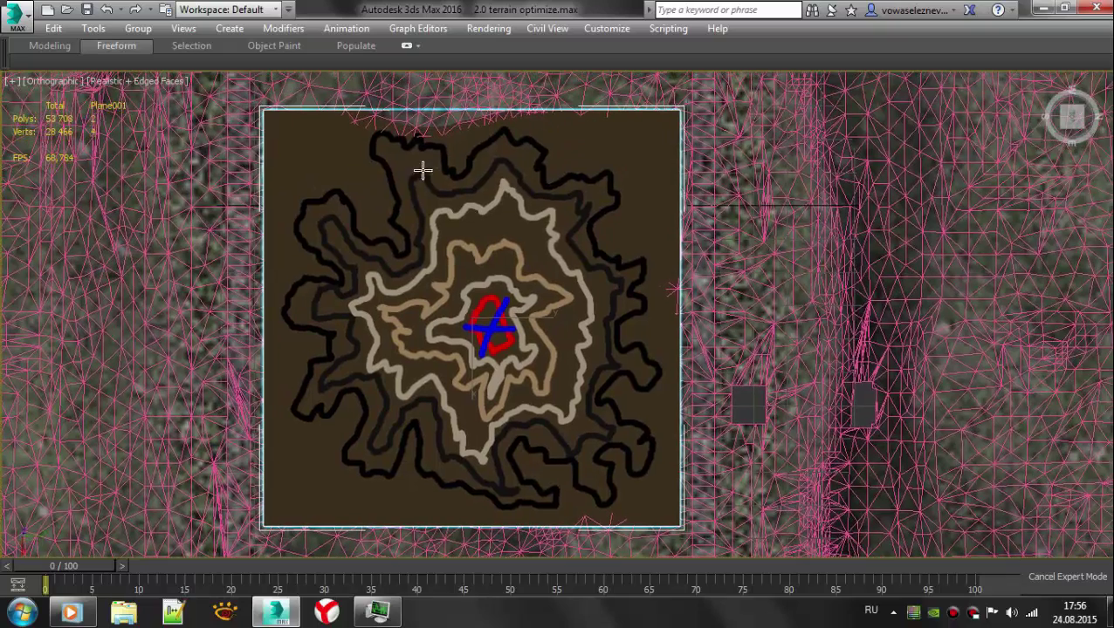
{"action": "key", "text": "alt+w"}
{"action": "right_click", "coordinate": [949, 425]}
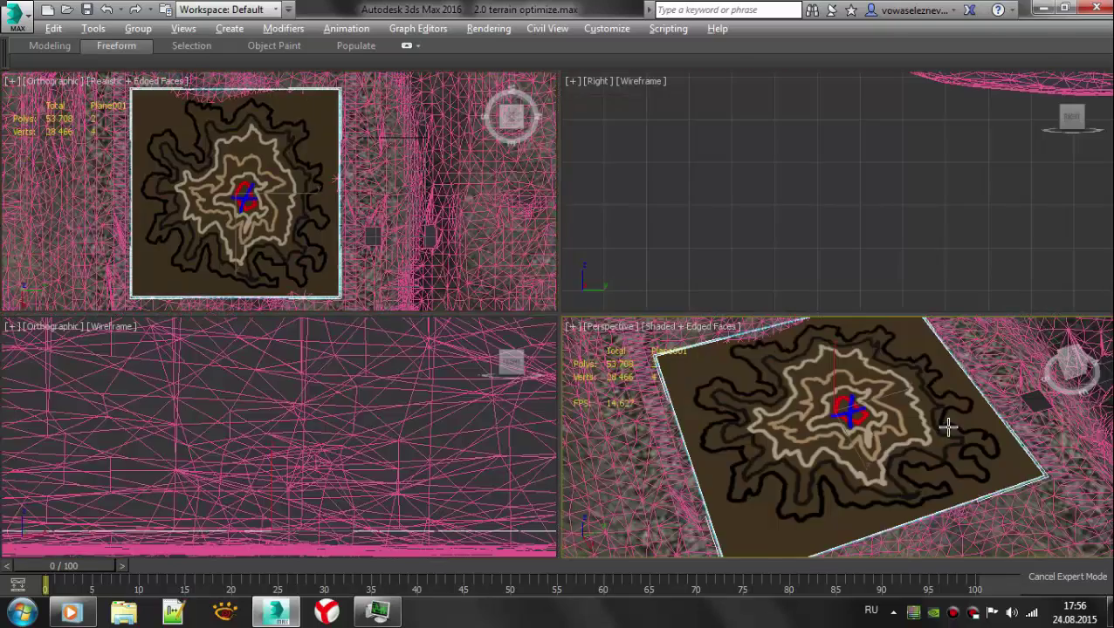
{"action": "key", "text": "alt+w"}
{"action": "key", "text": "ctrl+x"}
{"action": "right_click", "coordinate": [559, 271]}
{"action": "left_click", "coordinate": [611, 211]}
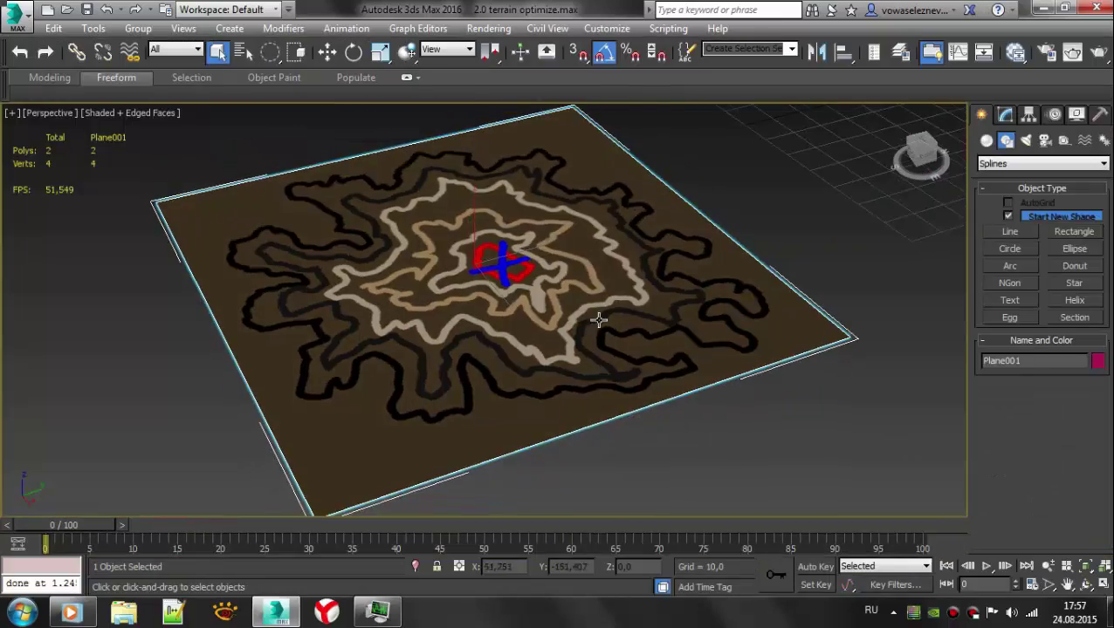
- Set the plane's Z to -0.5, then maximize the Top view in Expert Mode
{"action": "key", "text": "w"}
{"action": "left_click", "coordinate": [629, 567]}
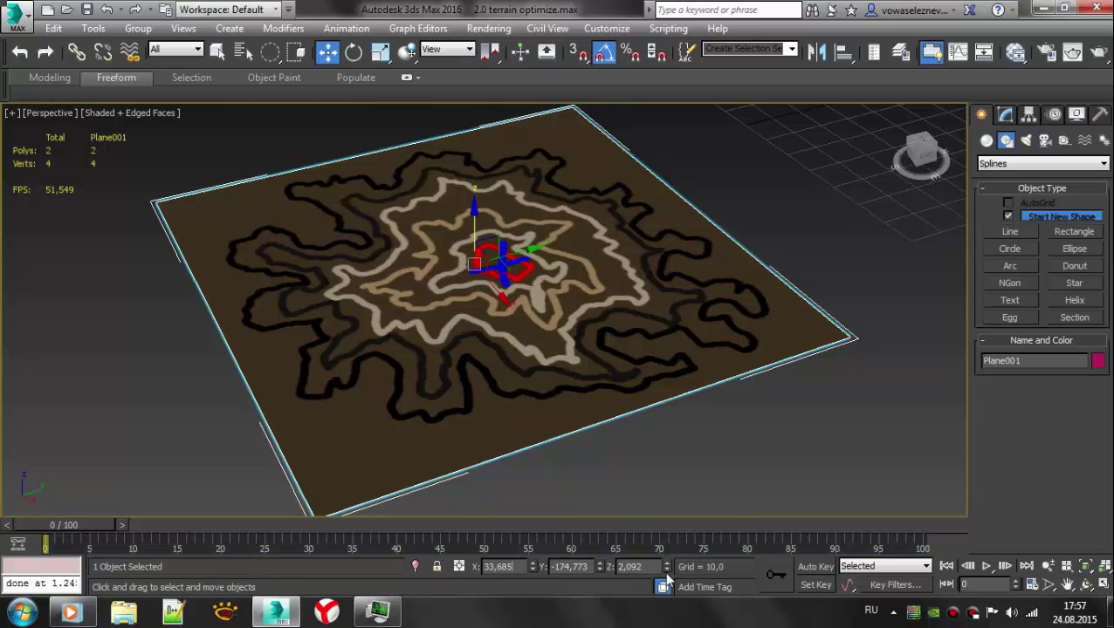
{"action": "scroll", "coordinate": [557, 503], "scroll_direction": "down", "scroll_amount": 2}
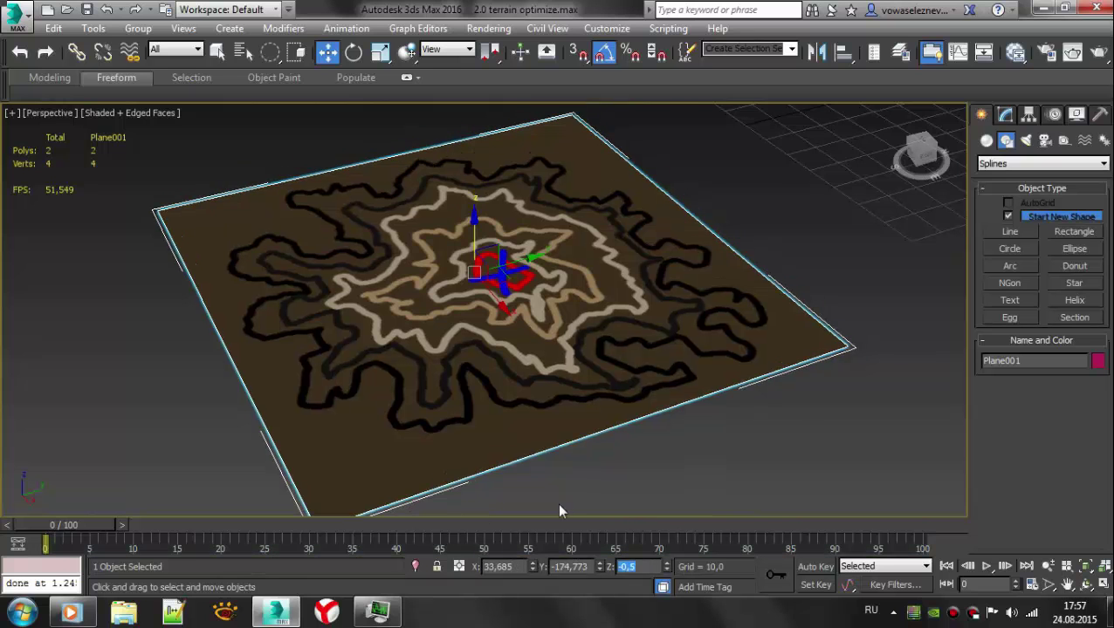
{"action": "middle_click_drag", "start_coordinate": [557, 503], "coordinate": [611, 436], "text": "alt"}
{"action": "key", "text": "alt+w"}
{"action": "key", "text": "q"}
{"action": "right_click", "coordinate": [311, 240]}
{"action": "key", "text": "alt+w"}
{"action": "key", "text": "ctrl+x"}
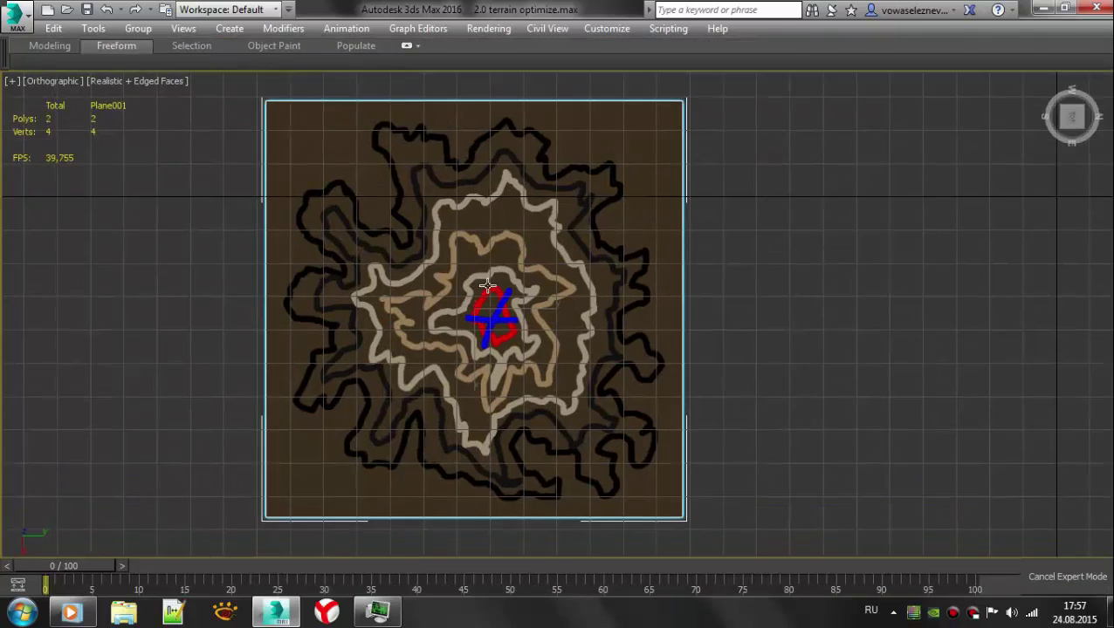
{"action": "key", "text": "ctrl+x"}
{"action": "key", "text": "ctrl+x"}
- Begin Line001 on the outer black contour, tracing across the top and down the right side
{"action": "left_click", "coordinate": [469, 161]}
{"action": "left_click", "coordinate": [486, 136]}
{"action": "left_click", "coordinate": [501, 122]}
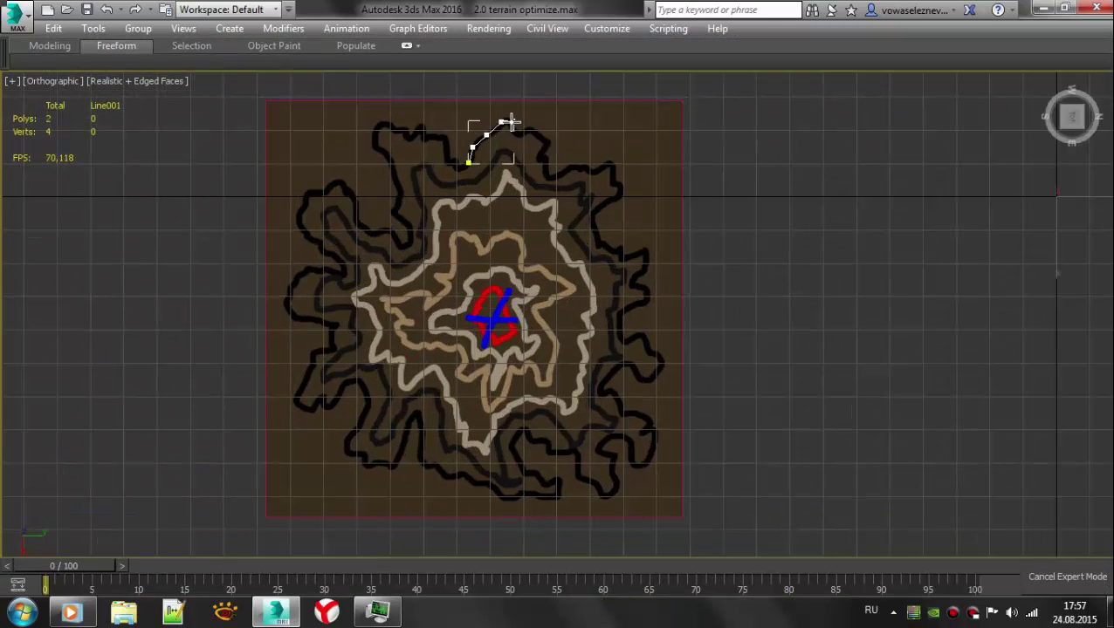
{"action": "left_click", "coordinate": [542, 160]}
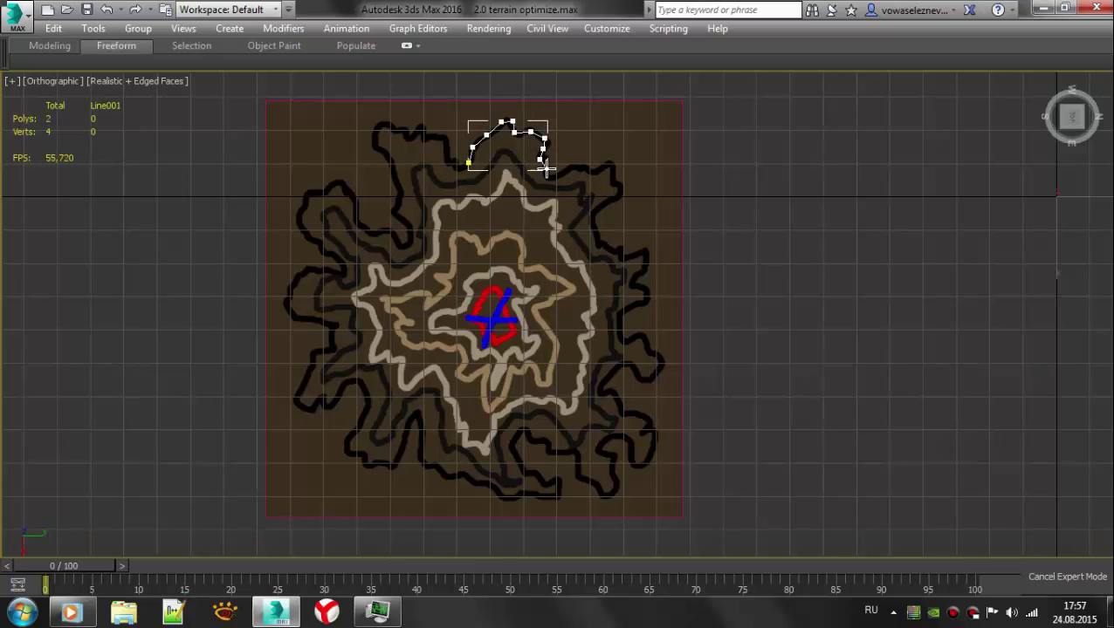
{"action": "left_click", "coordinate": [547, 169]}
{"action": "left_click", "coordinate": [563, 172]}
{"action": "left_click", "coordinate": [573, 167]}
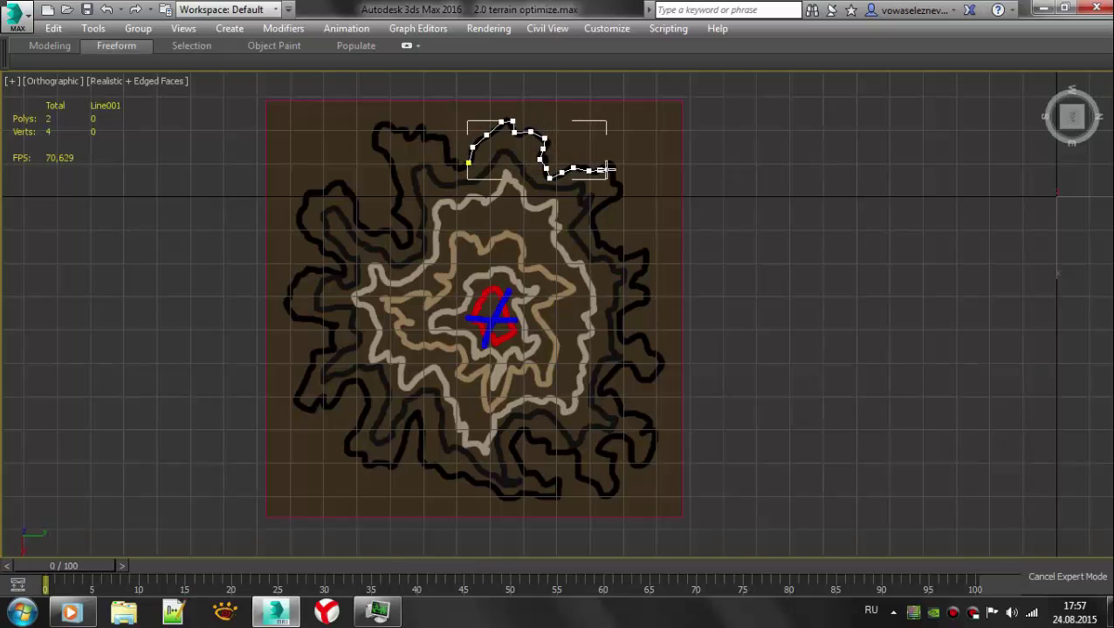
{"action": "left_click", "coordinate": [616, 174]}
{"action": "left_click", "coordinate": [618, 185]}
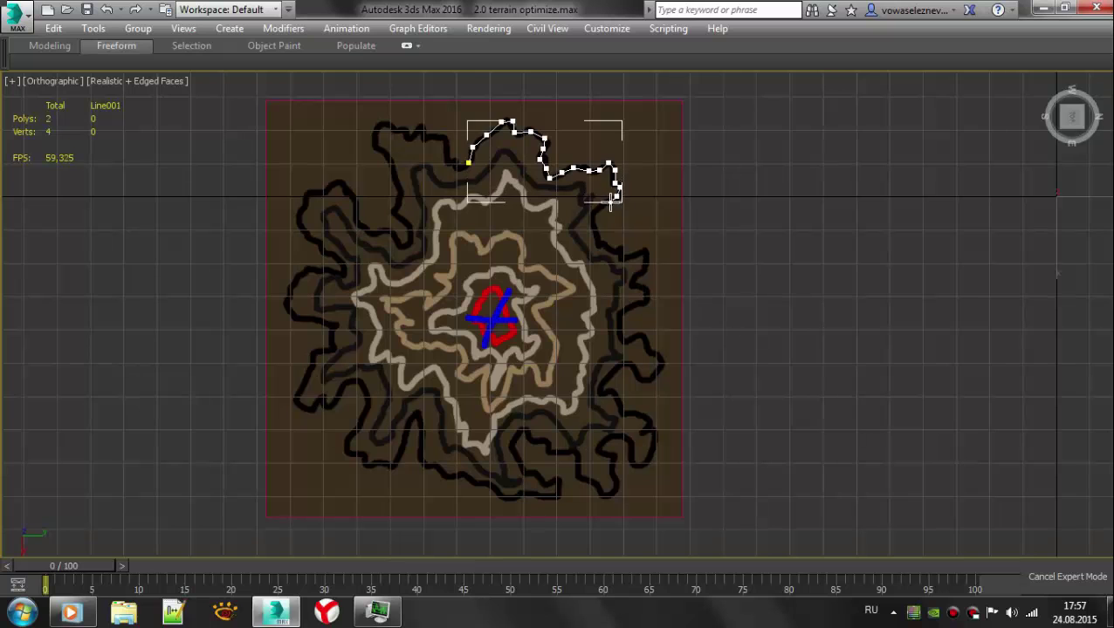
{"action": "left_click", "coordinate": [617, 198]}
{"action": "left_click", "coordinate": [604, 205]}
{"action": "left_click", "coordinate": [594, 212]}
{"action": "left_click", "coordinate": [594, 225]}
{"action": "left_click", "coordinate": [602, 238]}
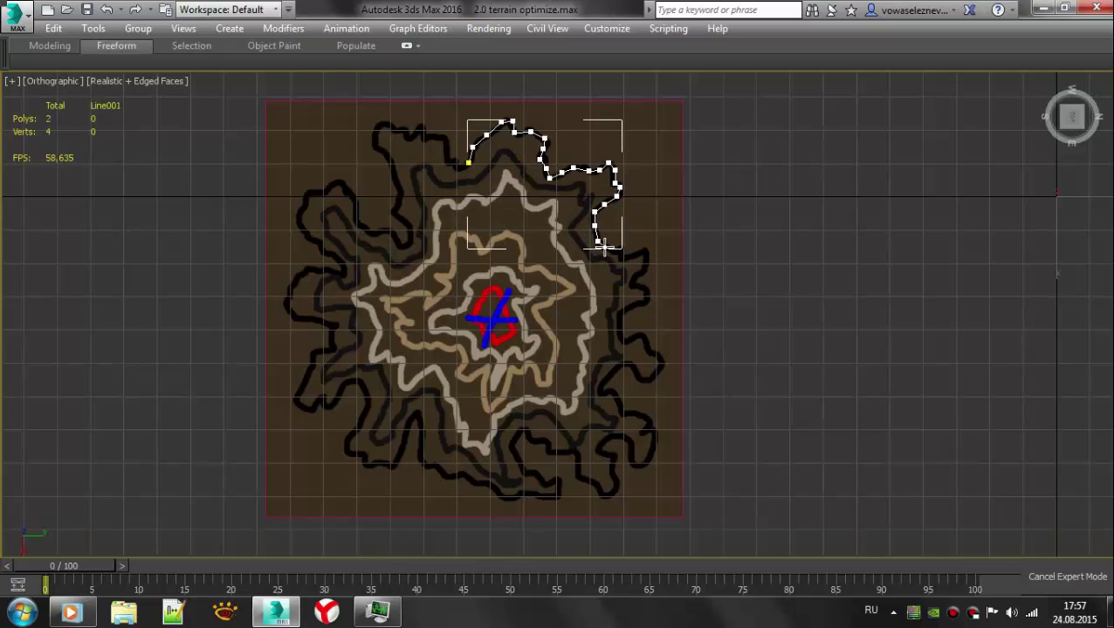
{"action": "left_click", "coordinate": [620, 254]}
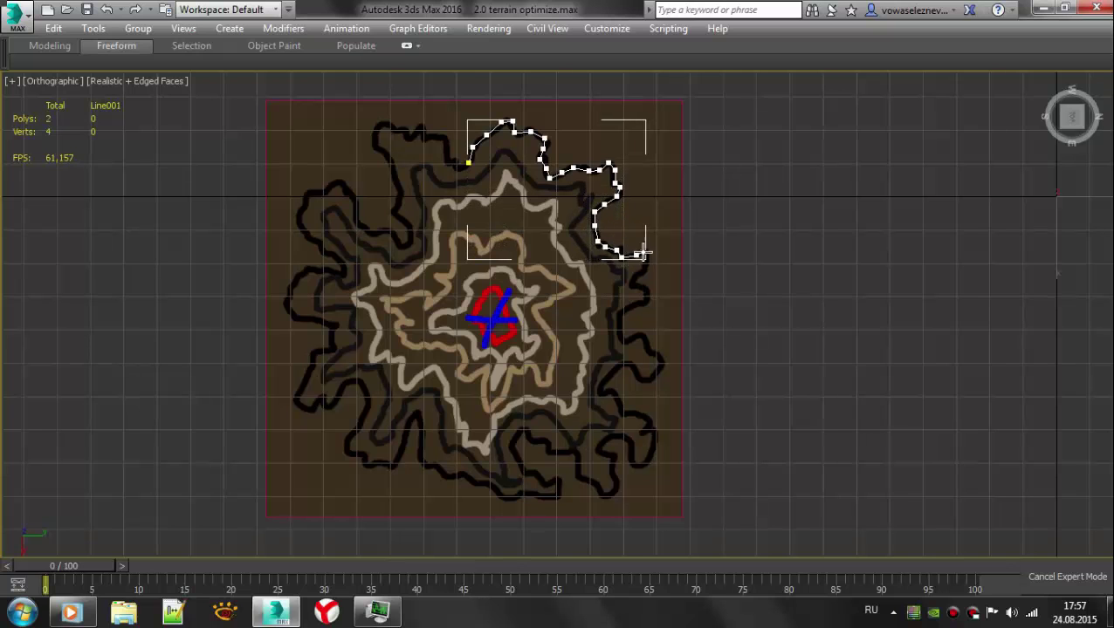
{"action": "left_click", "coordinate": [642, 253]}
{"action": "left_click", "coordinate": [635, 281]}
{"action": "left_click", "coordinate": [647, 289]}
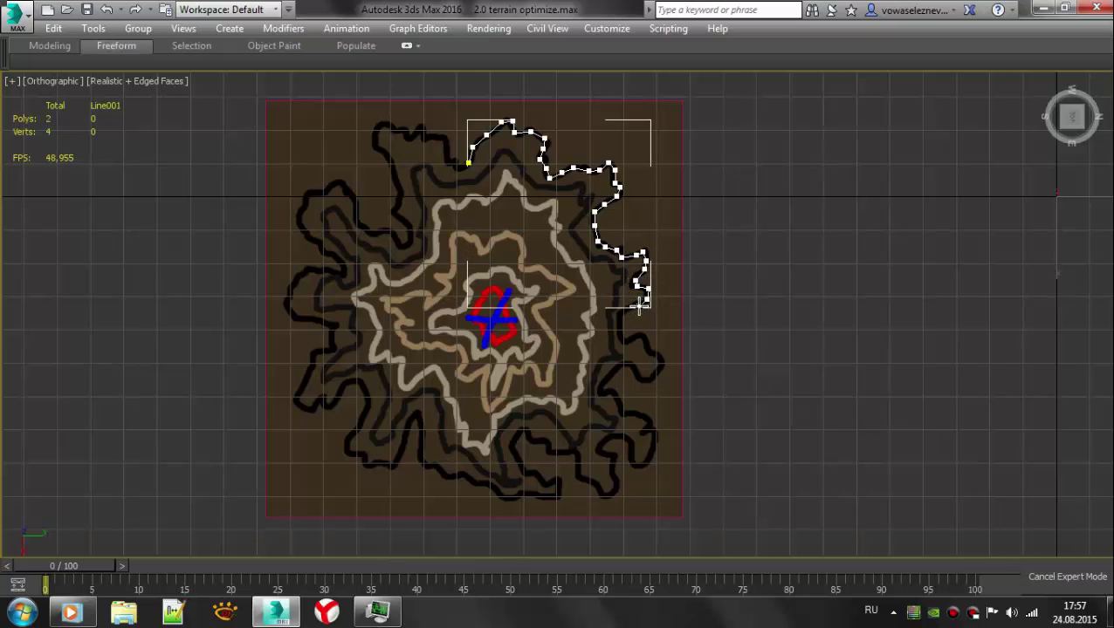
{"action": "left_click", "coordinate": [640, 303]}
{"action": "left_click", "coordinate": [622, 313]}
{"action": "left_click", "coordinate": [620, 325]}
{"action": "left_click", "coordinate": [625, 337]}
{"action": "left_click", "coordinate": [636, 340]}
{"action": "left_click", "coordinate": [648, 347]}
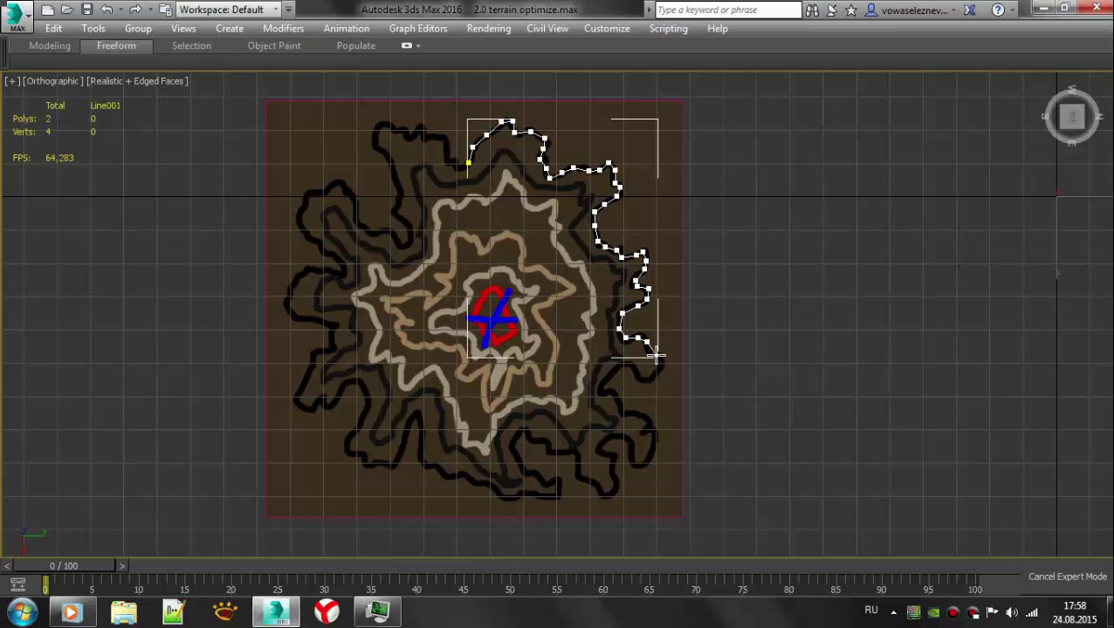
{"action": "left_click", "coordinate": [656, 358]}
{"action": "left_click", "coordinate": [660, 371]}
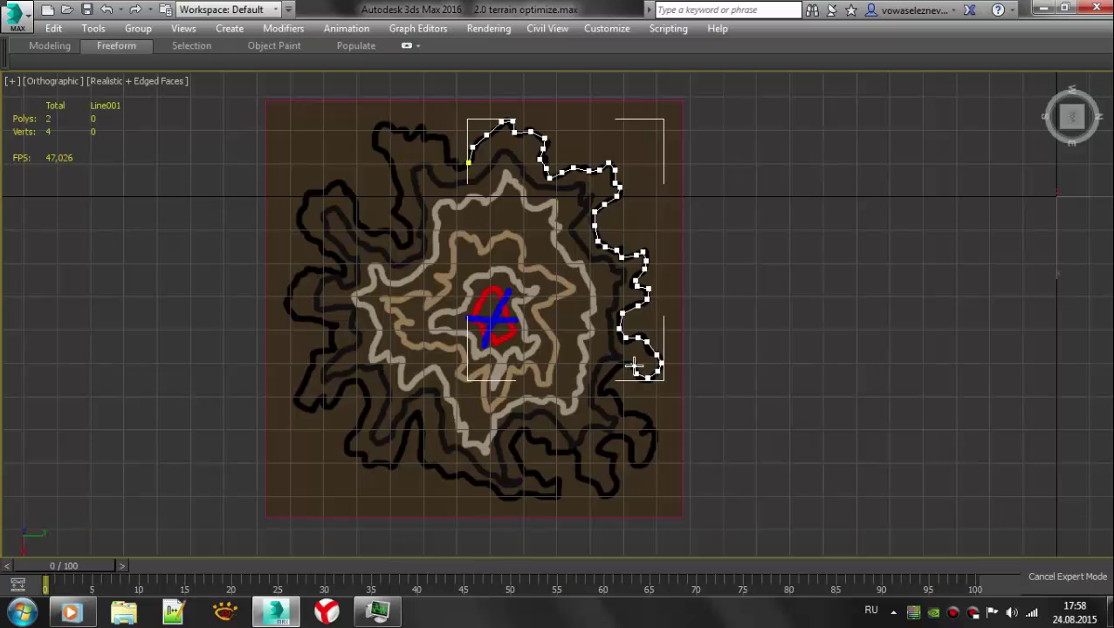
- Continue the outline around the lower-right curve and along the bottom of the contour
{"action": "left_click", "coordinate": [605, 384]}
{"action": "left_click", "coordinate": [604, 393]}
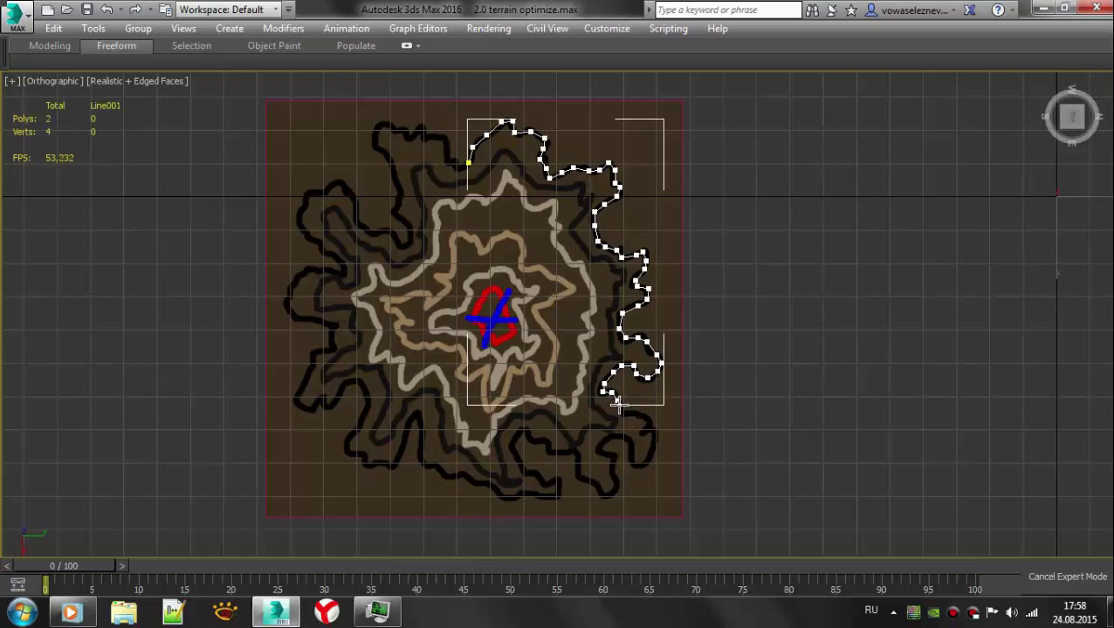
{"action": "left_click", "coordinate": [612, 401]}
{"action": "left_click", "coordinate": [622, 410]}
{"action": "left_click", "coordinate": [635, 415]}
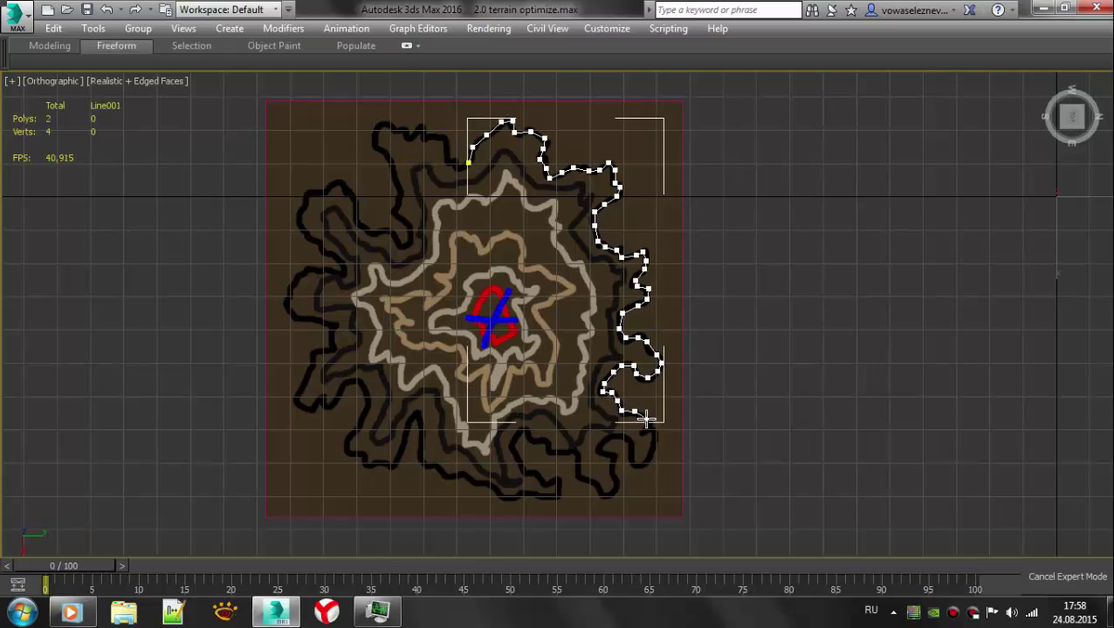
{"action": "left_click", "coordinate": [646, 427]}
{"action": "left_click", "coordinate": [650, 435]}
{"action": "left_click", "coordinate": [652, 445]}
{"action": "left_click", "coordinate": [650, 454]}
{"action": "left_click", "coordinate": [646, 463]}
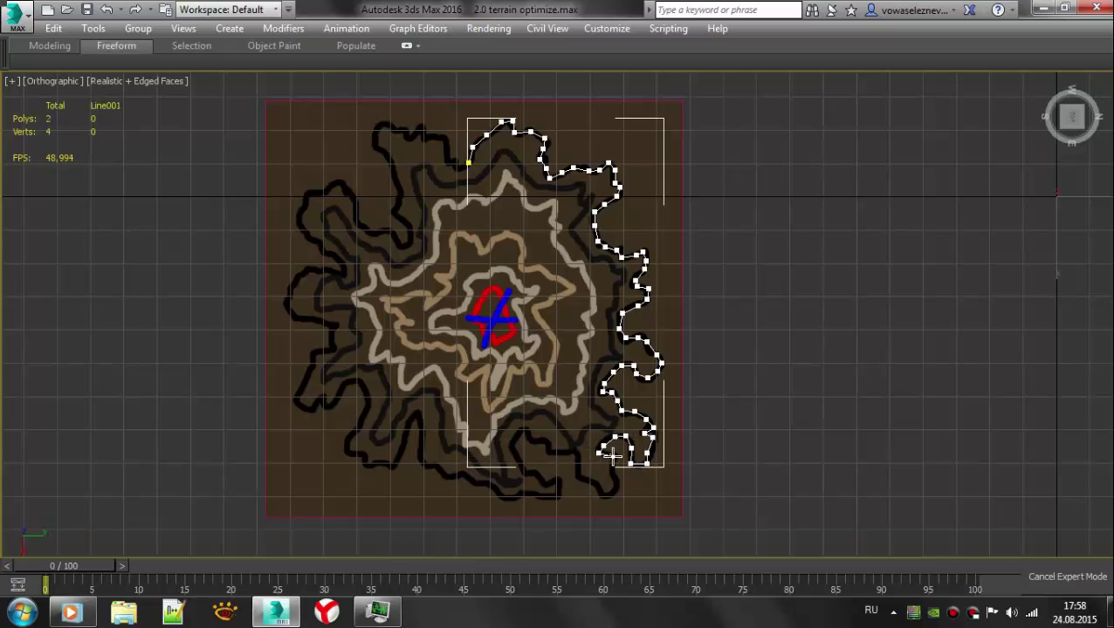
{"action": "left_click", "coordinate": [613, 461]}
{"action": "left_click", "coordinate": [615, 471]}
{"action": "left_click", "coordinate": [615, 480]}
{"action": "left_click", "coordinate": [610, 487]}
{"action": "left_click", "coordinate": [604, 492]}
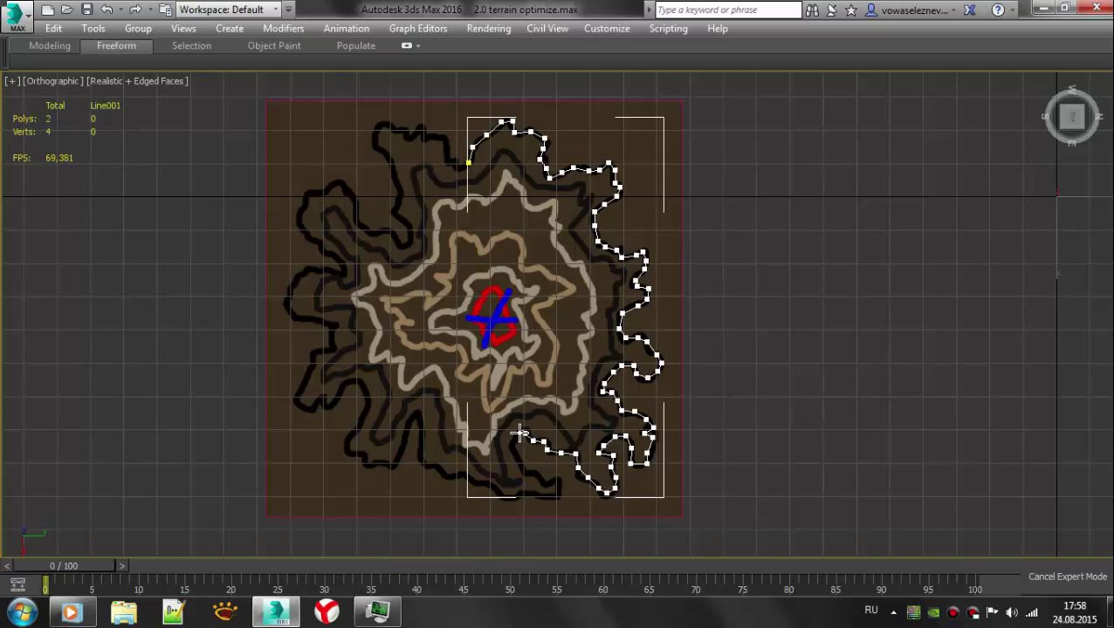
{"action": "left_click", "coordinate": [557, 494]}
{"action": "left_click", "coordinate": [511, 499]}
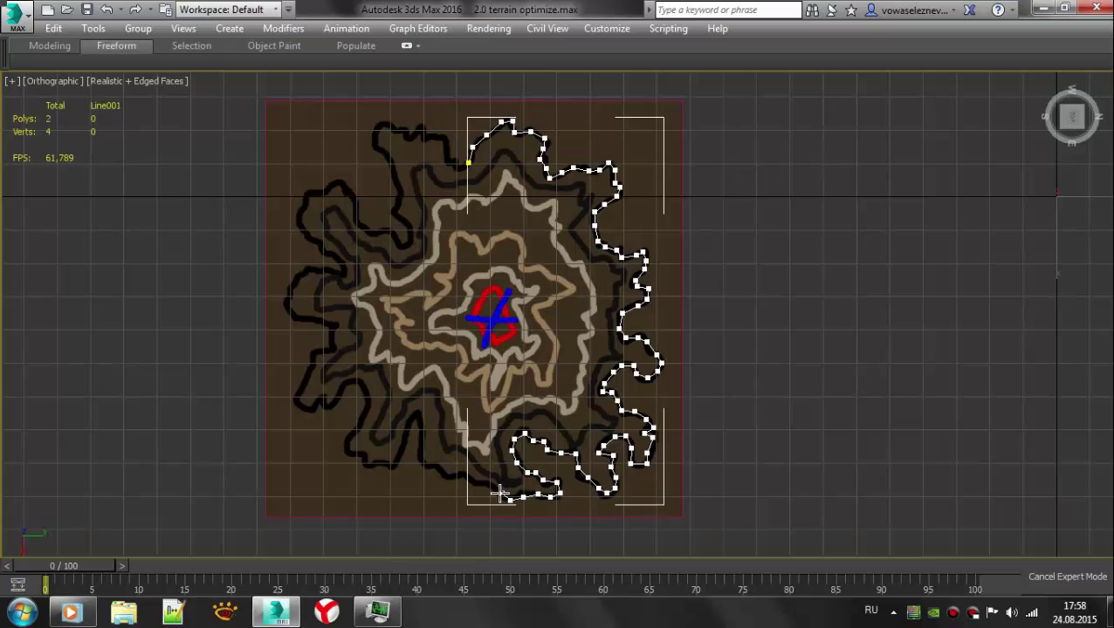
{"action": "left_click", "coordinate": [454, 480]}
{"action": "left_click", "coordinate": [441, 475]}
{"action": "left_click", "coordinate": [425, 467]}
{"action": "left_click", "coordinate": [420, 449]}
{"action": "left_click", "coordinate": [418, 432]}
{"action": "left_click", "coordinate": [417, 417]}
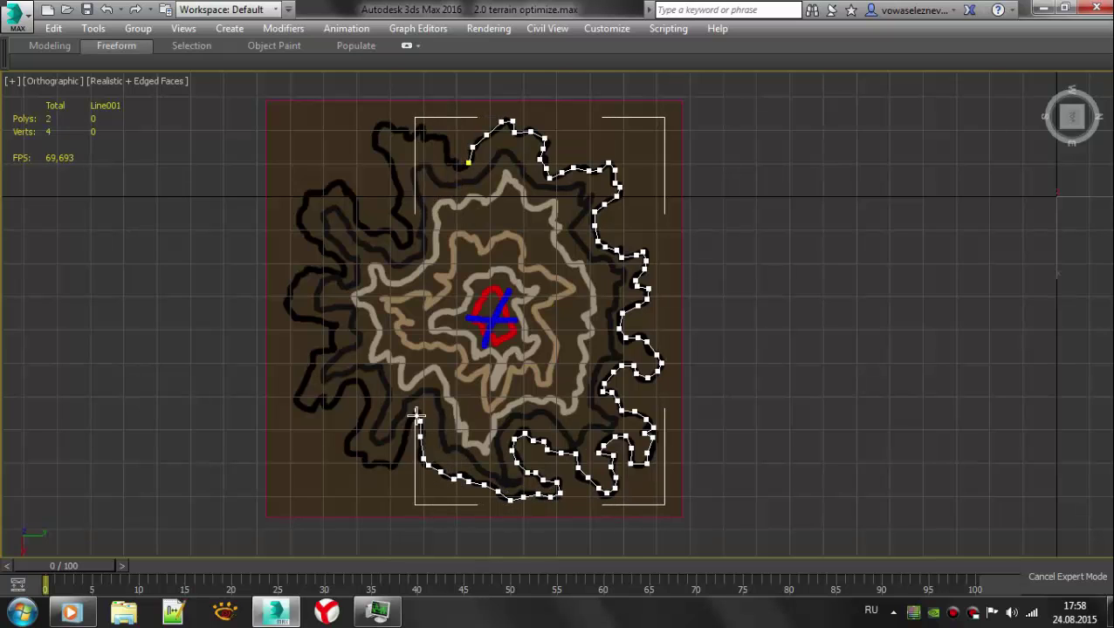
{"action": "left_click", "coordinate": [407, 436]}
{"action": "left_click", "coordinate": [400, 450]}
{"action": "left_click", "coordinate": [393, 461]}
{"action": "left_click", "coordinate": [384, 465]}
{"action": "left_click", "coordinate": [373, 464]}
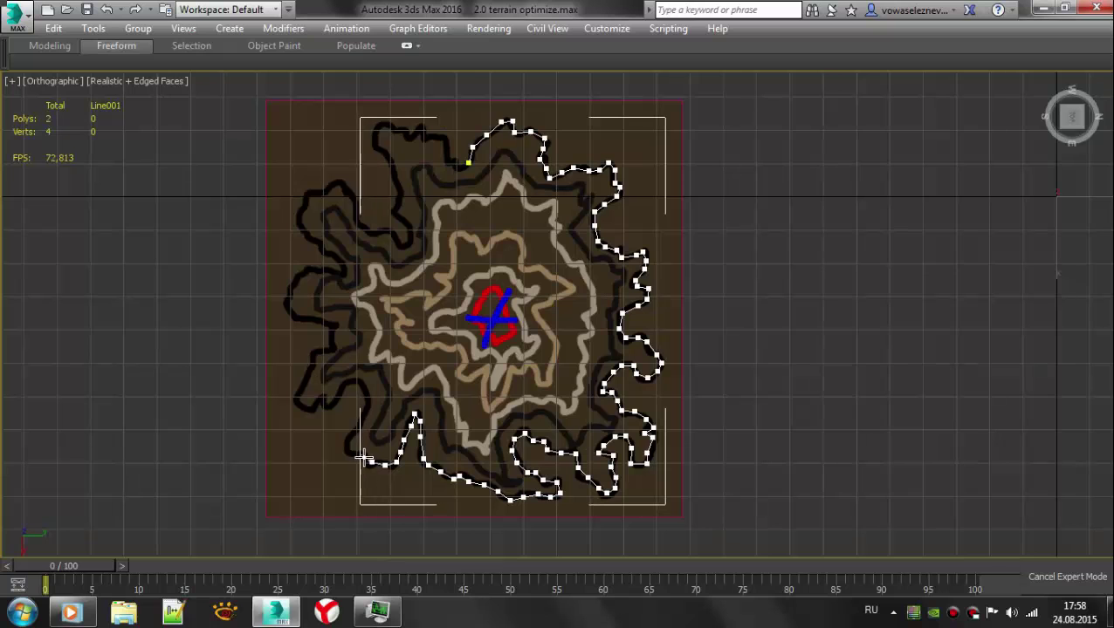
- Trace up the left side and close the spline at its first vertex, answering Yes
{"action": "left_click", "coordinate": [364, 459]}
{"action": "left_click", "coordinate": [355, 454]}
{"action": "left_click", "coordinate": [348, 445]}
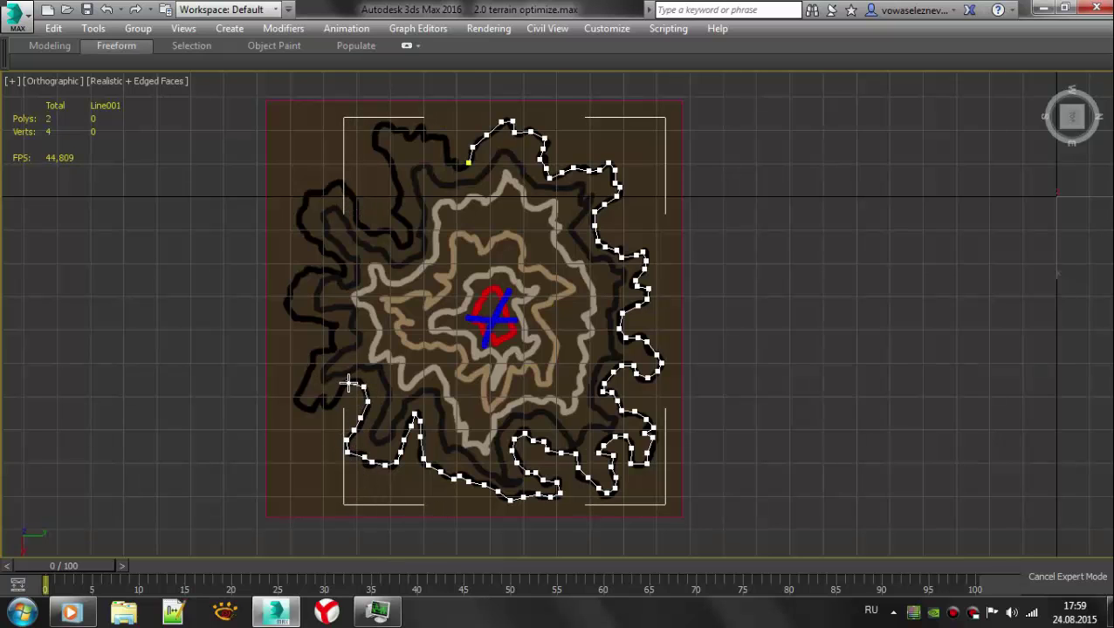
{"action": "left_click", "coordinate": [338, 390]}
{"action": "left_click", "coordinate": [325, 401]}
{"action": "left_click", "coordinate": [314, 403]}
{"action": "left_click", "coordinate": [302, 406]}
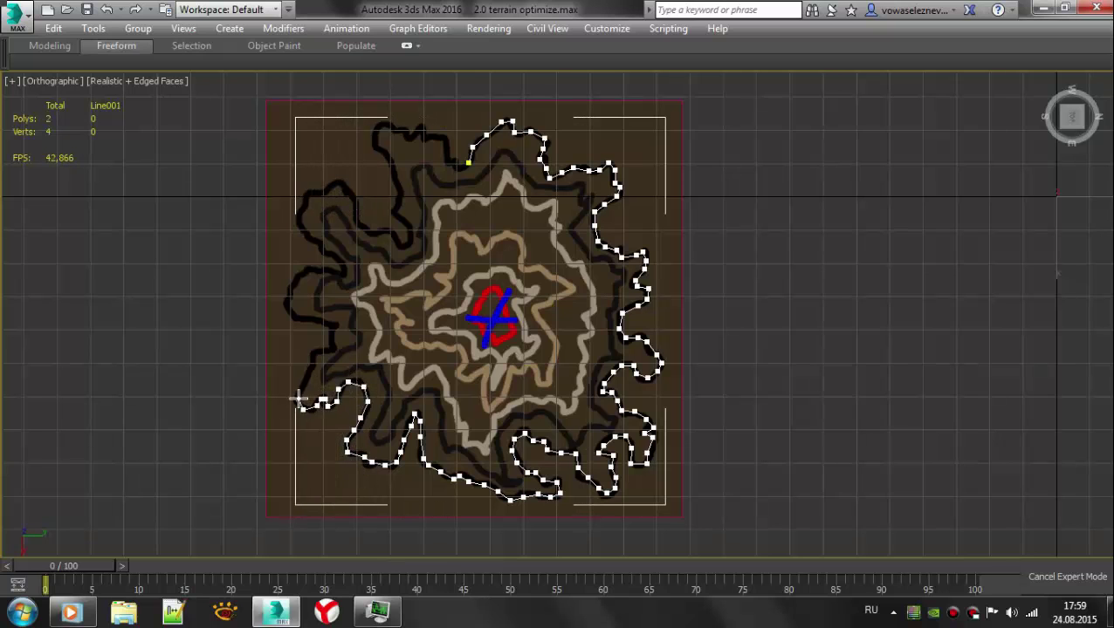
{"action": "left_click", "coordinate": [312, 320]}
{"action": "left_click", "coordinate": [295, 312]}
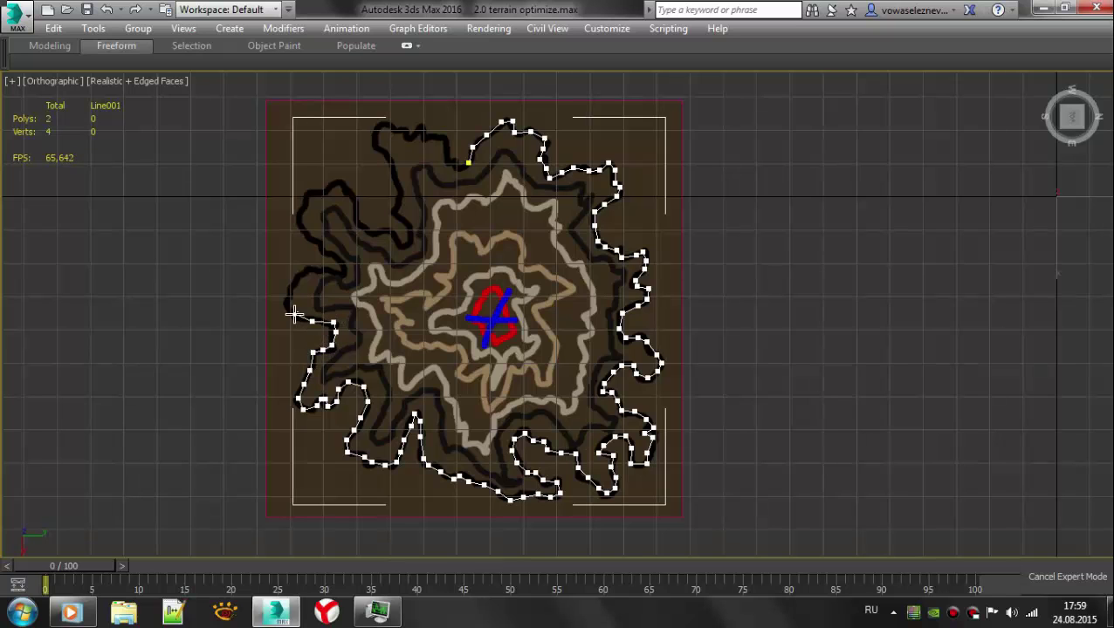
{"action": "left_click", "coordinate": [286, 299]}
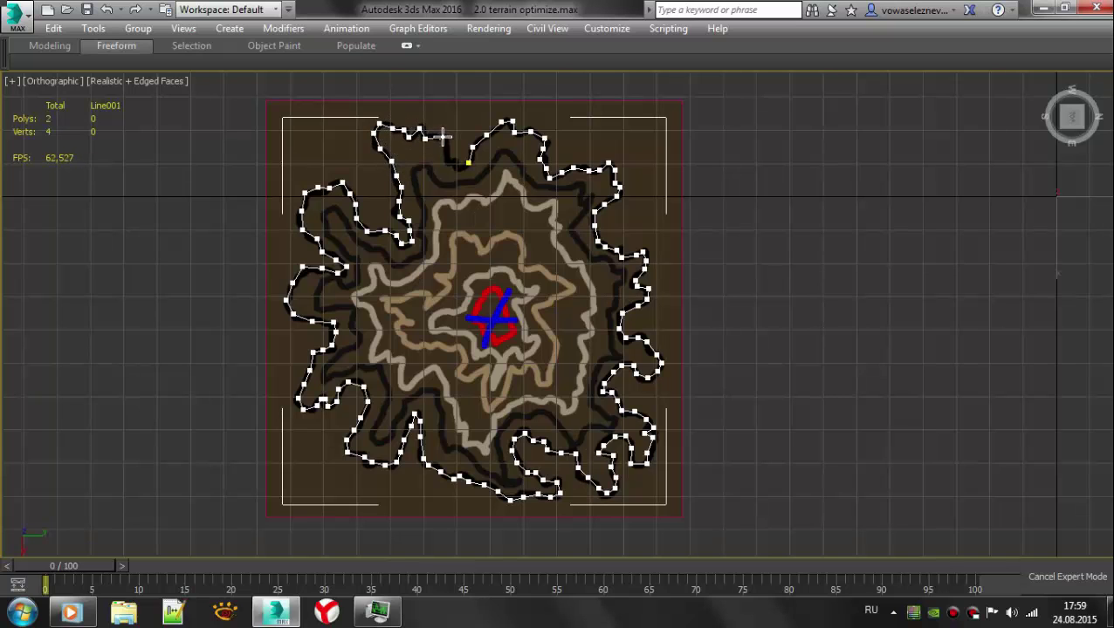
{"action": "left_click", "coordinate": [463, 170]}
{"action": "left_click", "coordinate": [555, 361]}
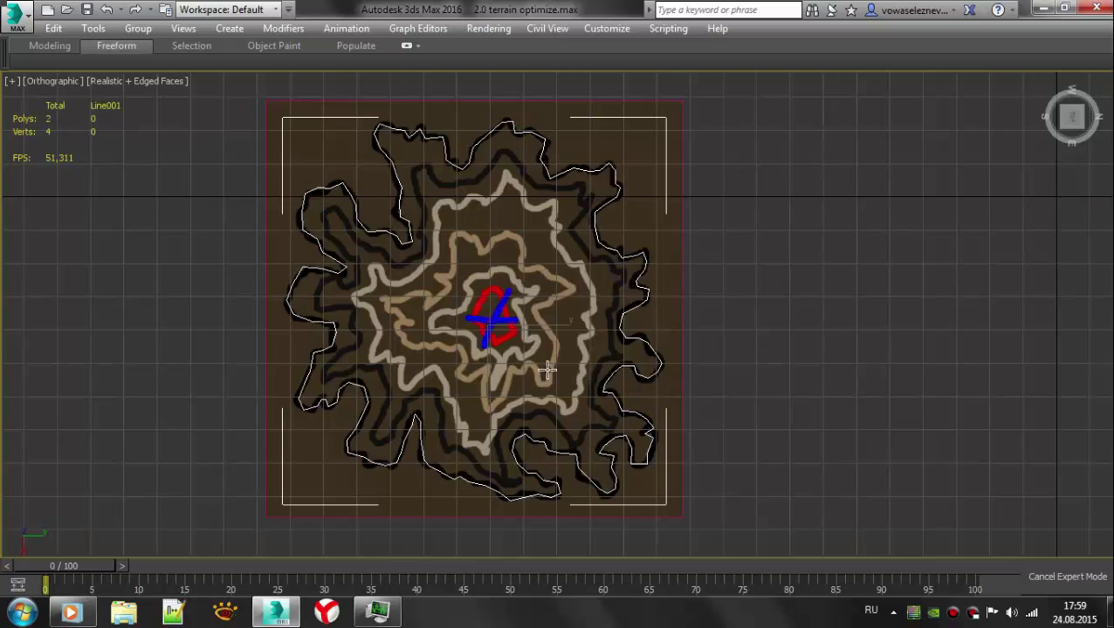
{"action": "mouse_move", "coordinate": [545, 377]}
{"action": "middle_mouse_down"}
{"action": "mouse_move", "coordinate": [536, 391]}
{"action": "mouse_move", "coordinate": [558, 371]}
{"action": "middle_mouse_up"}
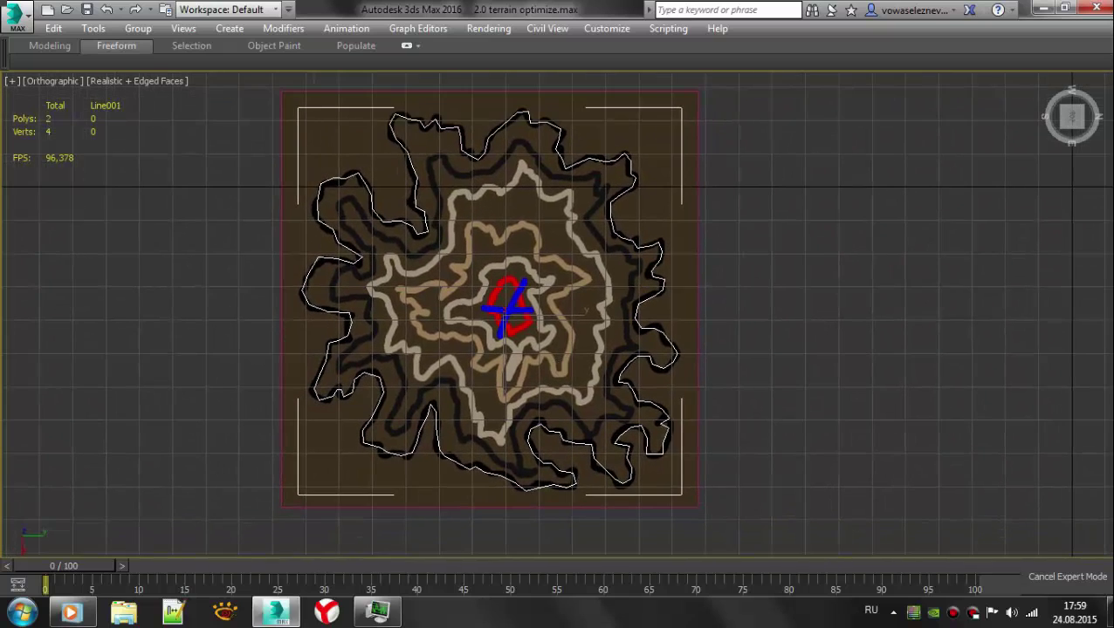
- Zoom in and drag-trace Line002 around the inner black contour, closing it at its start vertex
{"action": "scroll", "coordinate": [428, 367], "scroll_direction": "up", "scroll_amount": 3}
{"action": "middle_click_drag", "start_coordinate": [427, 367], "coordinate": [380, 447]}
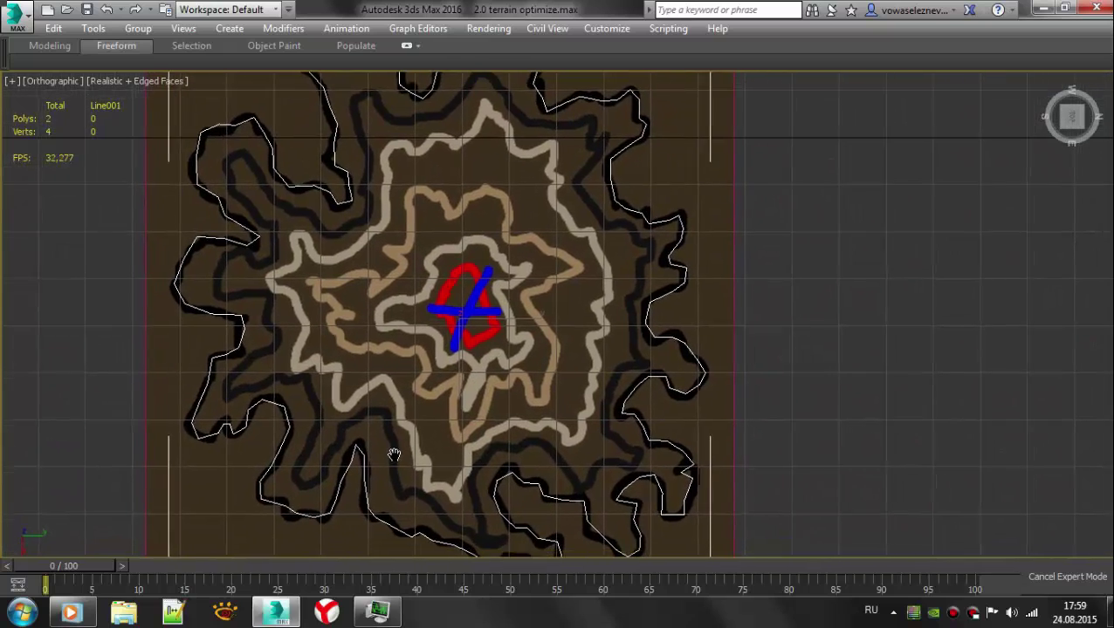
{"action": "left_click", "coordinate": [371, 93]}
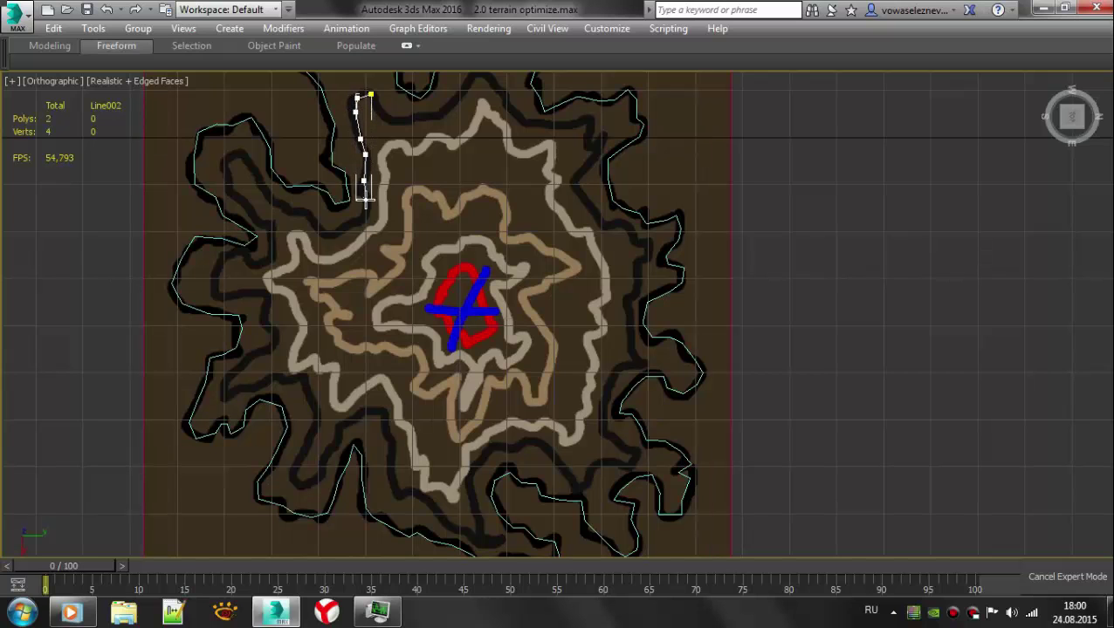
{"action": "mouse_move", "coordinate": [347, 229]}
{"action": "left_mouse_down"}
{"action": "mouse_move", "coordinate": [301, 226]}
{"action": "mouse_move", "coordinate": [242, 163]}
{"action": "mouse_move", "coordinate": [227, 168]}
{"action": "mouse_move", "coordinate": [273, 240]}
{"action": "mouse_move", "coordinate": [257, 262]}
{"action": "mouse_move", "coordinate": [215, 277]}
{"action": "mouse_move", "coordinate": [267, 316]}
{"action": "mouse_move", "coordinate": [273, 350]}
{"action": "mouse_move", "coordinate": [224, 393]}
{"action": "left_mouse_up"}
{"action": "mouse_move", "coordinate": [292, 384]}
{"action": "left_mouse_down"}
{"action": "mouse_move", "coordinate": [313, 405]}
{"action": "mouse_move", "coordinate": [295, 489]}
{"action": "left_mouse_up"}
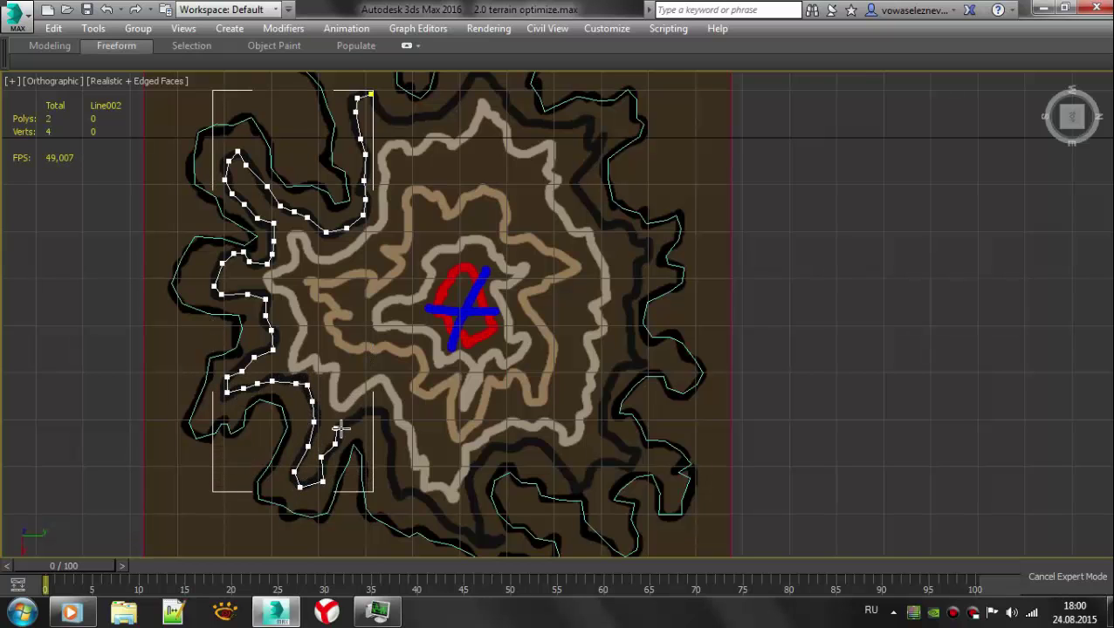
{"action": "mouse_move", "coordinate": [341, 428]}
{"action": "left_mouse_down"}
{"action": "mouse_move", "coordinate": [371, 412]}
{"action": "mouse_move", "coordinate": [391, 440]}
{"action": "mouse_move", "coordinate": [395, 478]}
{"action": "mouse_move", "coordinate": [454, 527]}
{"action": "mouse_move", "coordinate": [493, 534]}
{"action": "left_mouse_up"}
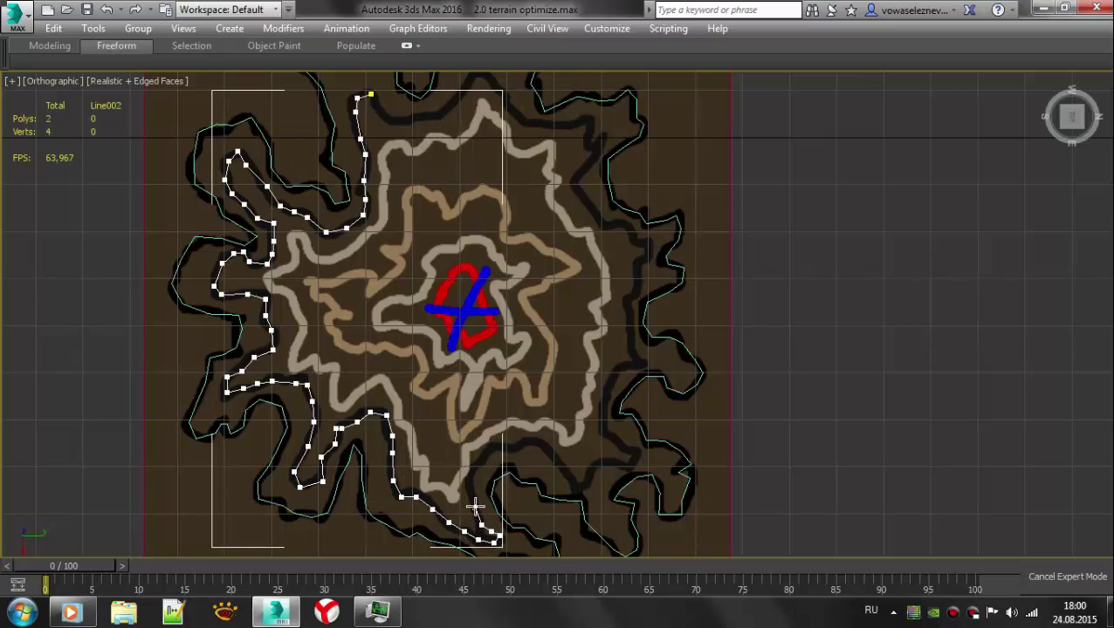
{"action": "mouse_move", "coordinate": [497, 447]}
{"action": "left_mouse_down"}
{"action": "mouse_move", "coordinate": [534, 444]}
{"action": "mouse_move", "coordinate": [580, 480]}
{"action": "mouse_move", "coordinate": [638, 456]}
{"action": "left_mouse_up"}
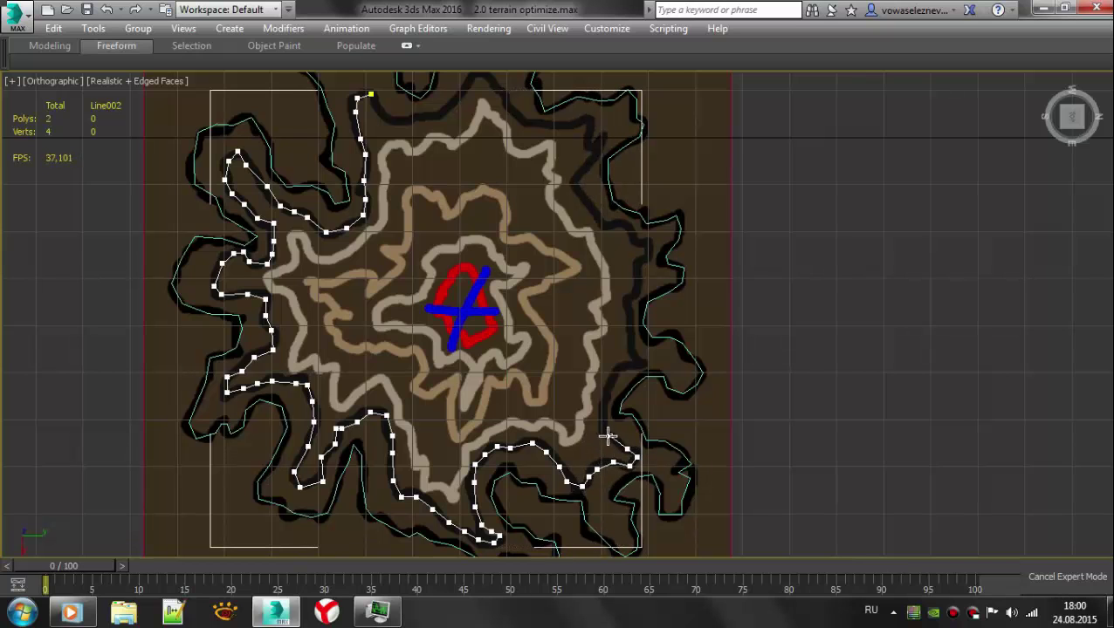
{"action": "mouse_move", "coordinate": [609, 381]}
{"action": "left_mouse_down"}
{"action": "mouse_move", "coordinate": [637, 362]}
{"action": "mouse_move", "coordinate": [630, 323]}
{"action": "left_mouse_up"}
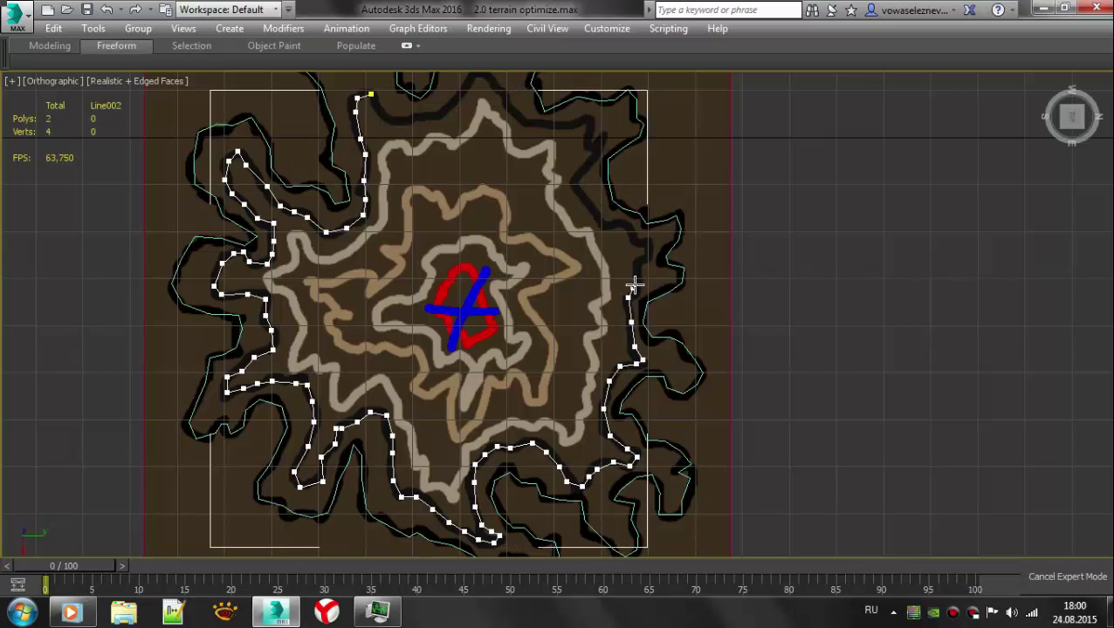
{"action": "left_click_drag", "start_coordinate": [634, 284], "coordinate": [647, 250]}
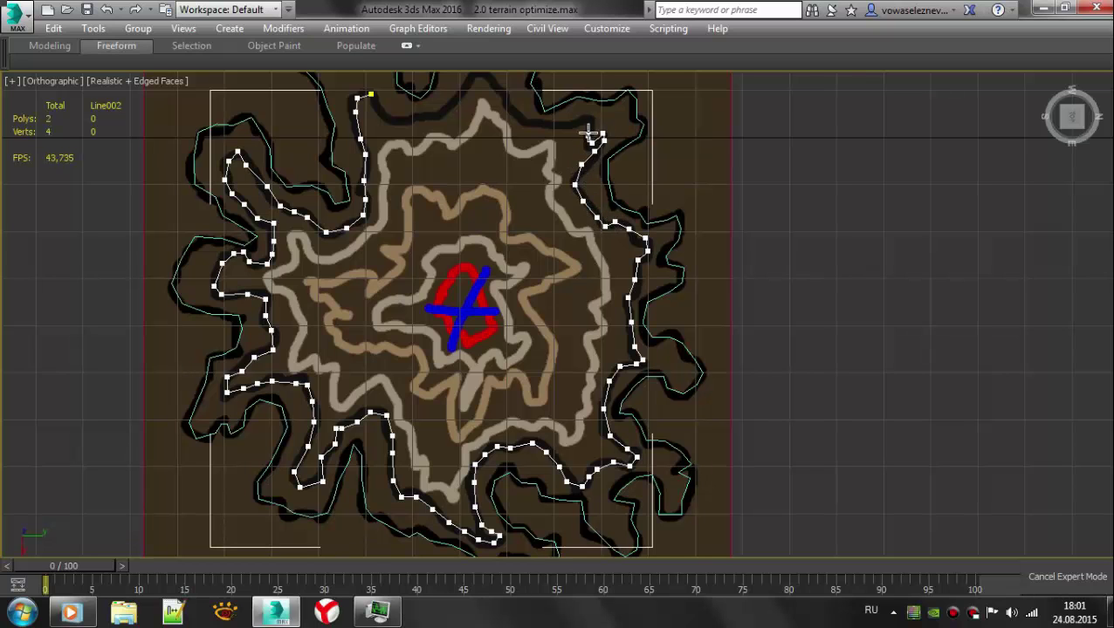
{"action": "mouse_move", "coordinate": [518, 115]}
{"action": "left_mouse_down"}
{"action": "mouse_move", "coordinate": [498, 88]}
{"action": "mouse_move", "coordinate": [468, 75]}
{"action": "left_mouse_up"}
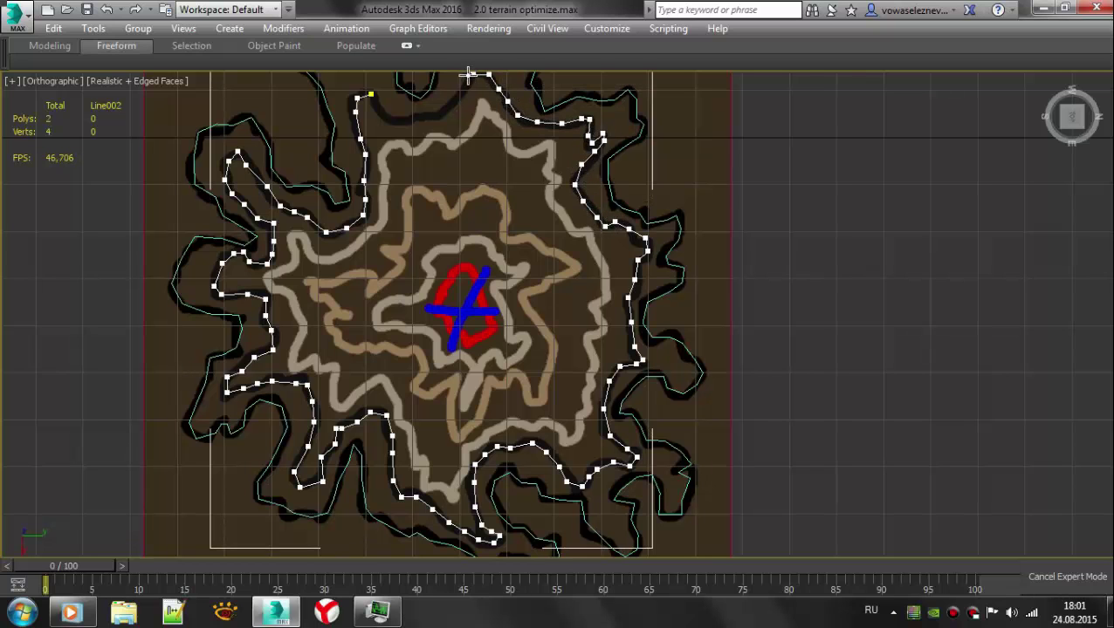
{"action": "left_click", "coordinate": [371, 96]}
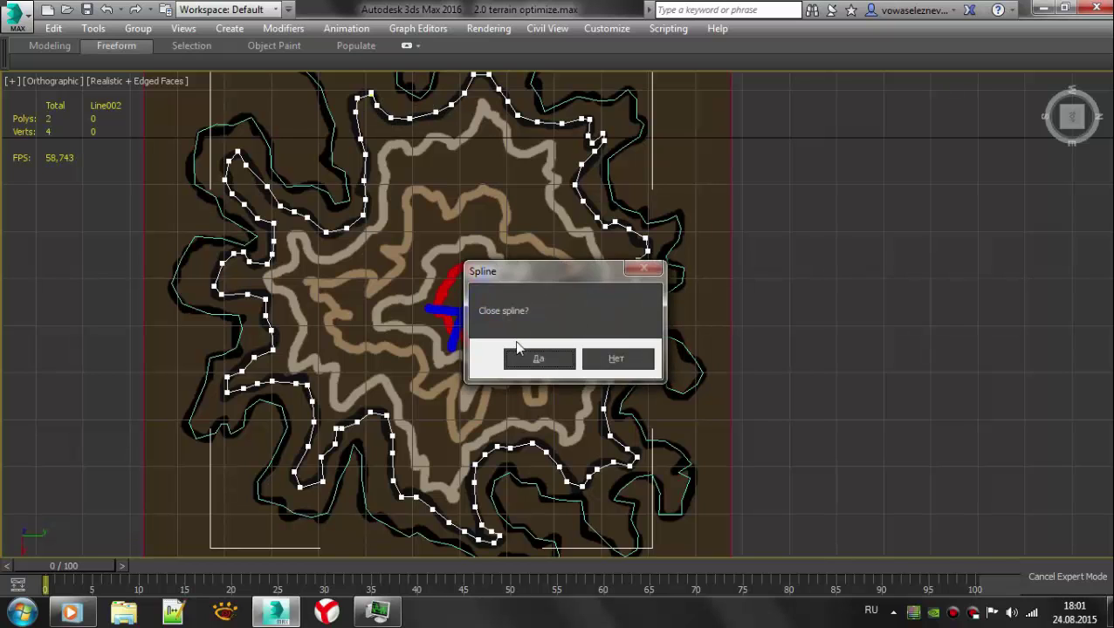
{"action": "left_click", "coordinate": [535, 358]}
{"action": "left_click", "coordinate": [453, 495]}
- Trace Line003 along the pale grey contour ring and close the spline
{"action": "mouse_move", "coordinate": [482, 436]}
{"action": "left_mouse_down"}
{"action": "mouse_move", "coordinate": [593, 384]}
{"action": "mouse_move", "coordinate": [604, 292]}
{"action": "mouse_move", "coordinate": [600, 240]}
{"action": "mouse_move", "coordinate": [567, 222]}
{"action": "mouse_move", "coordinate": [543, 142]}
{"action": "mouse_move", "coordinate": [515, 148]}
{"action": "mouse_move", "coordinate": [482, 105]}
{"action": "left_mouse_up"}
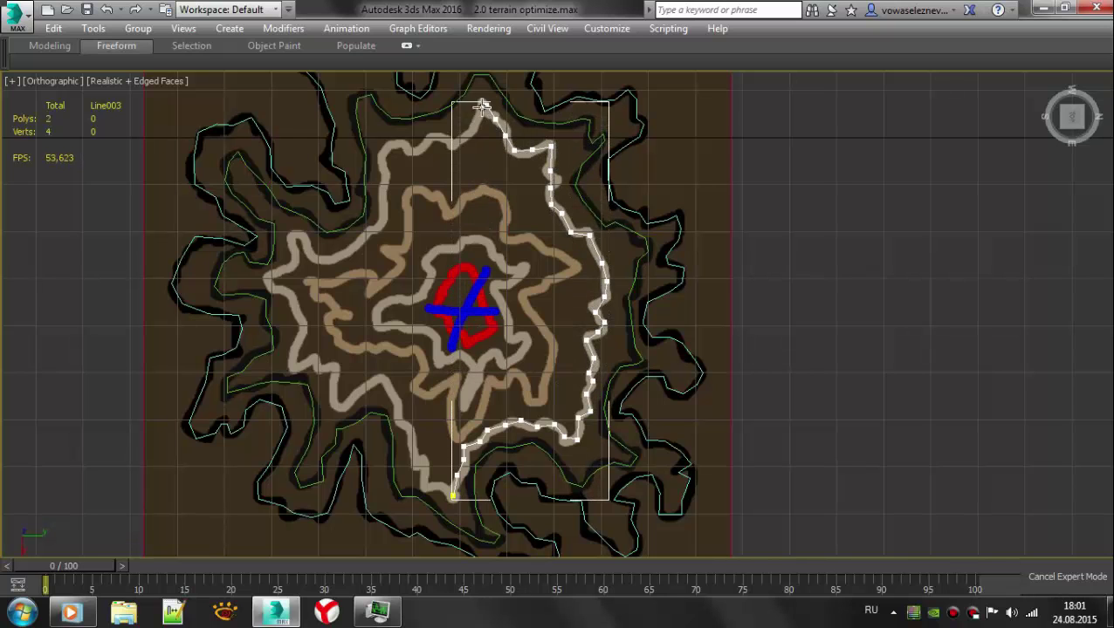
{"action": "mouse_move", "coordinate": [453, 146]}
{"action": "left_mouse_down"}
{"action": "mouse_move", "coordinate": [413, 144]}
{"action": "mouse_move", "coordinate": [384, 161]}
{"action": "mouse_move", "coordinate": [381, 209]}
{"action": "mouse_move", "coordinate": [336, 255]}
{"action": "mouse_move", "coordinate": [307, 259]}
{"action": "mouse_move", "coordinate": [295, 237]}
{"action": "mouse_move", "coordinate": [272, 279]}
{"action": "left_mouse_up"}
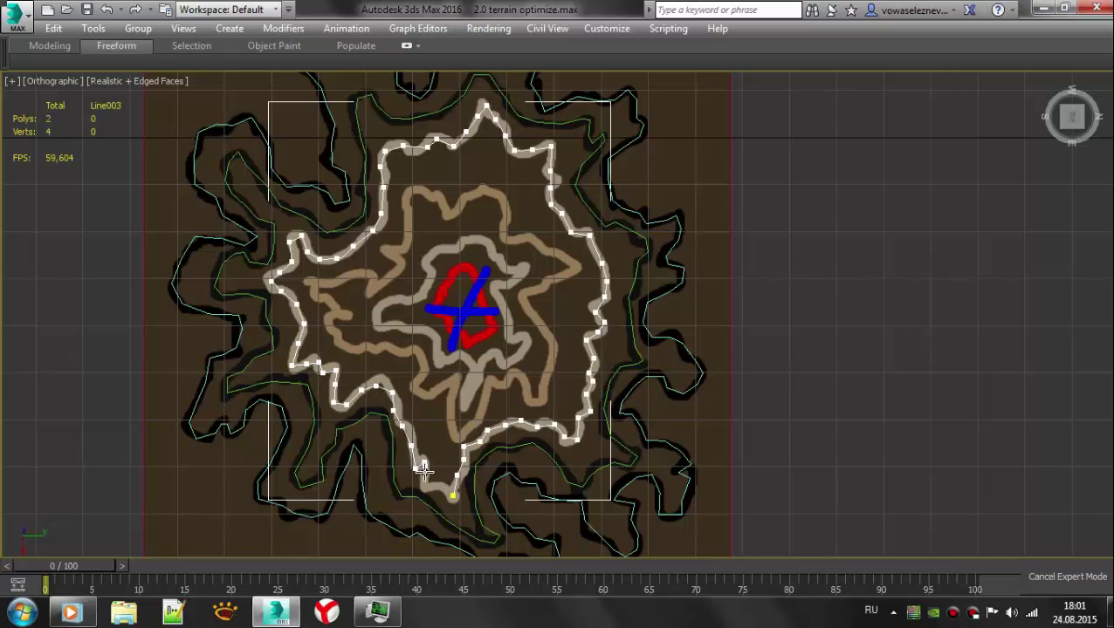
{"action": "left_click", "coordinate": [453, 492]}
{"action": "left_click", "coordinate": [534, 359]}
{"action": "scroll", "coordinate": [525, 437], "scroll_direction": "up", "scroll_amount": 3}
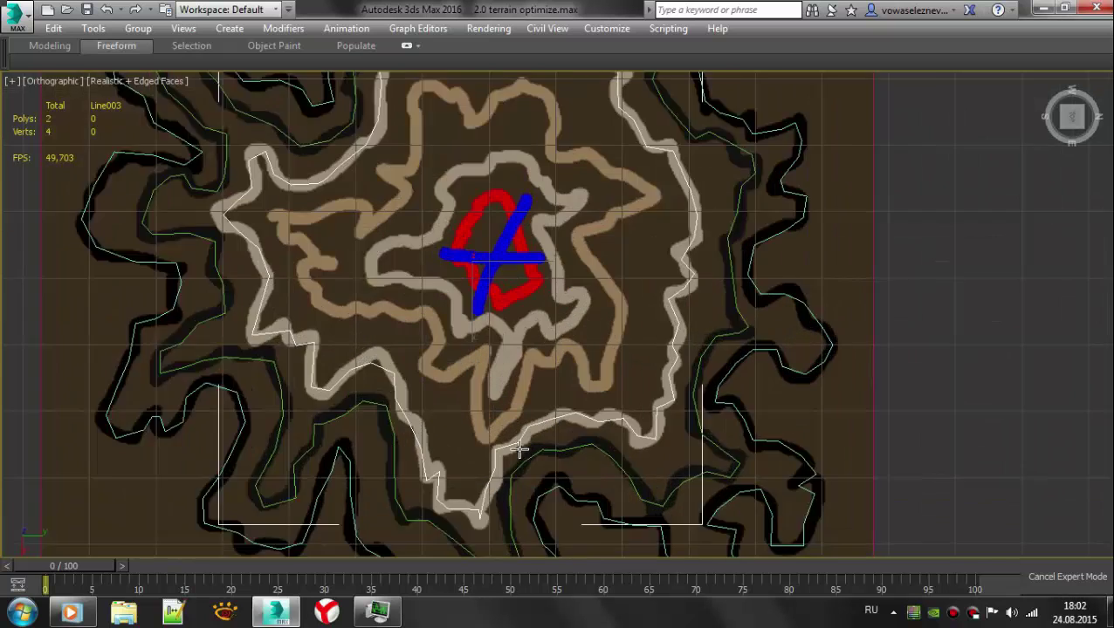
{"action": "scroll", "coordinate": [481, 318], "scroll_direction": "up", "scroll_amount": 2}
- Check Line003's vertices in the Modify panel, then return to the Create panel in Expert Mode
{"action": "left_click", "coordinate": [1066, 576]}
{"action": "left_click", "coordinate": [1005, 115]}
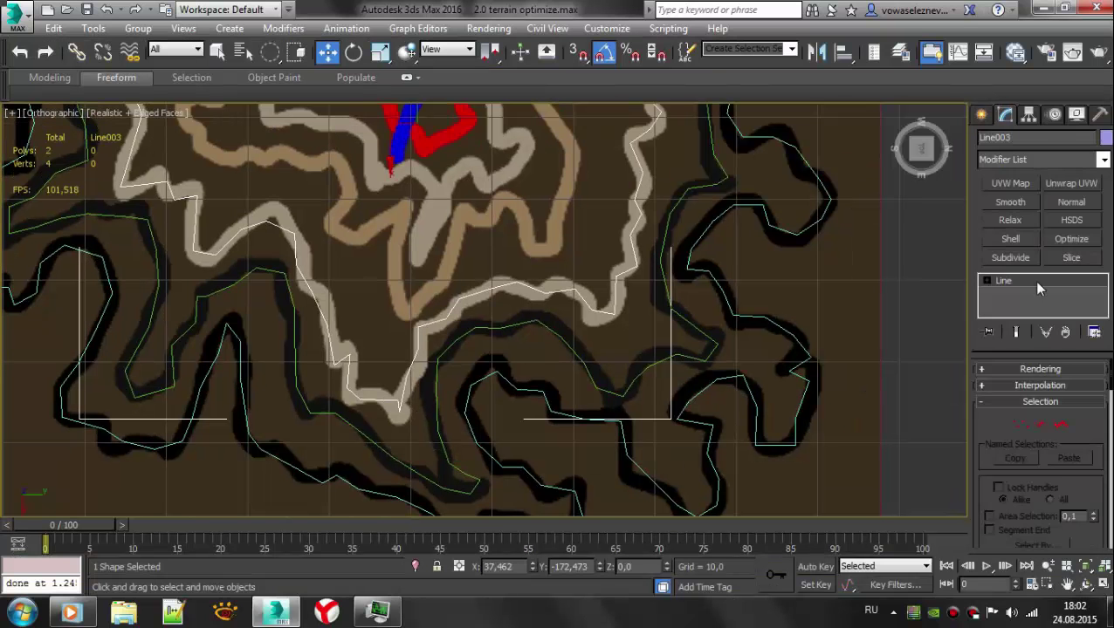
{"action": "left_click", "coordinate": [1033, 280]}
{"action": "key", "text": "q"}
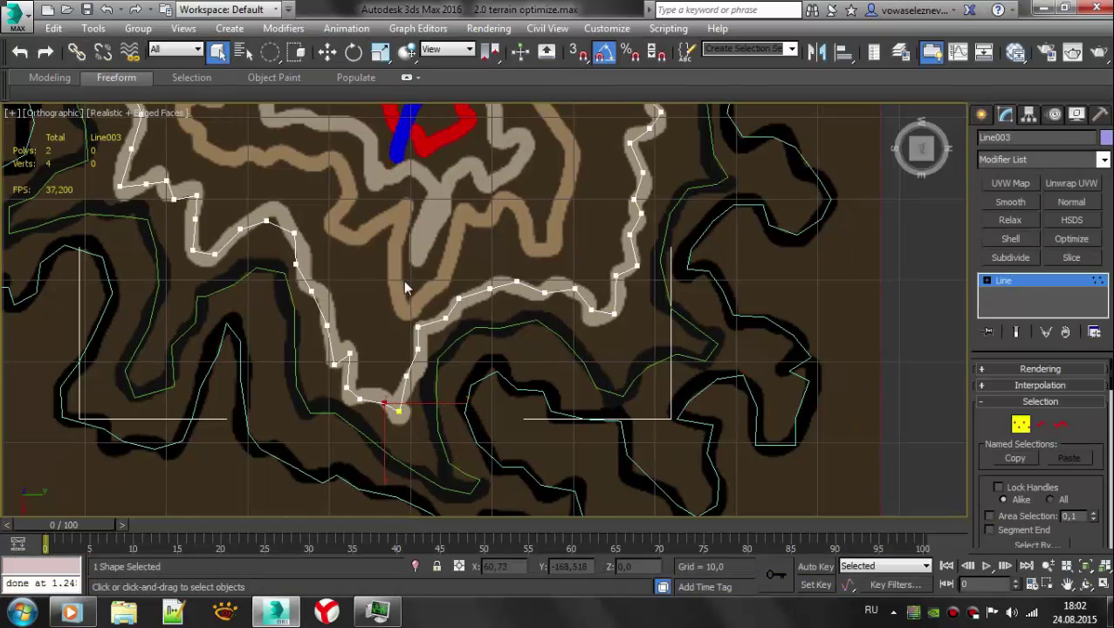
{"action": "left_click", "coordinate": [981, 114]}
{"action": "key", "text": "ctrl+x"}
{"action": "scroll", "coordinate": [577, 242], "scroll_direction": "down", "scroll_amount": 5}
{"action": "scroll", "coordinate": [472, 322], "scroll_direction": "up", "scroll_amount": 3}
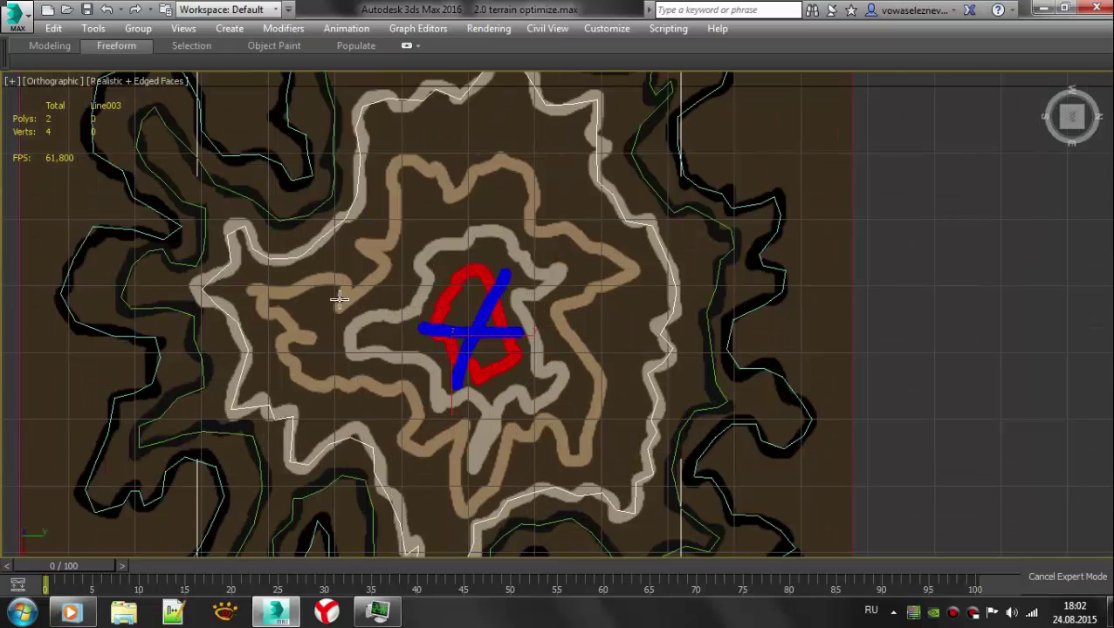
- Trace a closed spline along the tan contour
{"action": "mouse_move", "coordinate": [266, 310]}
{"action": "left_mouse_down"}
{"action": "mouse_move", "coordinate": [293, 324]}
{"action": "mouse_move", "coordinate": [298, 354]}
{"action": "mouse_move", "coordinate": [336, 389]}
{"action": "mouse_move", "coordinate": [406, 390]}
{"action": "mouse_move", "coordinate": [411, 444]}
{"action": "mouse_move", "coordinate": [463, 446]}
{"action": "mouse_move", "coordinate": [469, 502]}
{"action": "mouse_move", "coordinate": [501, 439]}
{"action": "mouse_move", "coordinate": [554, 436]}
{"action": "mouse_move", "coordinate": [585, 454]}
{"action": "mouse_move", "coordinate": [599, 377]}
{"action": "left_mouse_up"}
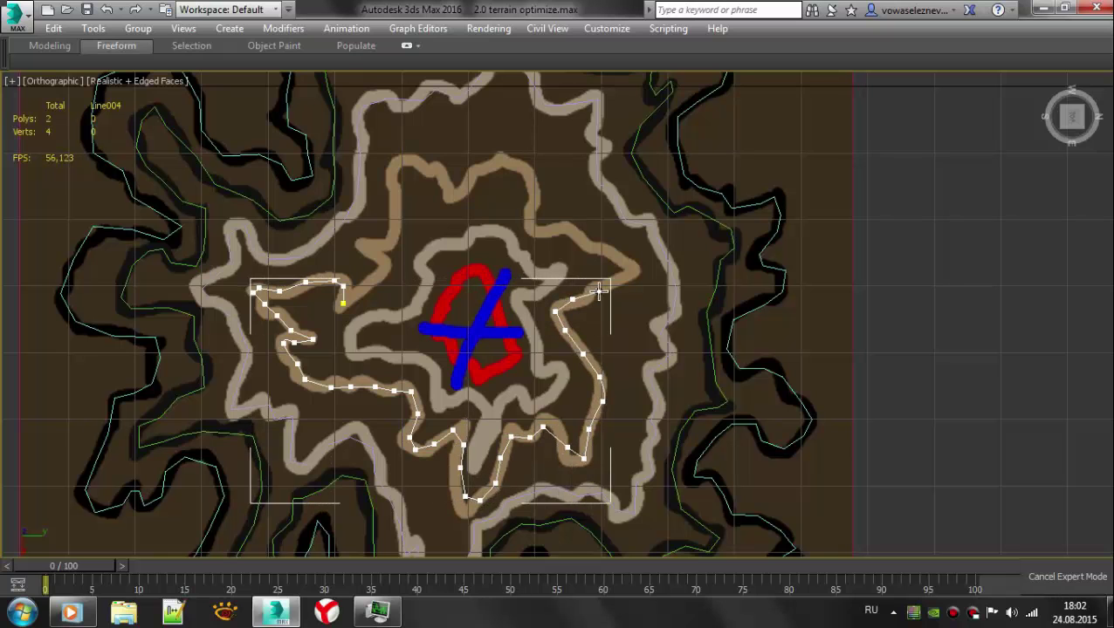
{"action": "mouse_move", "coordinate": [598, 291]}
{"action": "left_mouse_down"}
{"action": "mouse_move", "coordinate": [635, 262]}
{"action": "mouse_move", "coordinate": [559, 227]}
{"action": "mouse_move", "coordinate": [529, 183]}
{"action": "mouse_move", "coordinate": [460, 181]}
{"action": "left_mouse_up"}
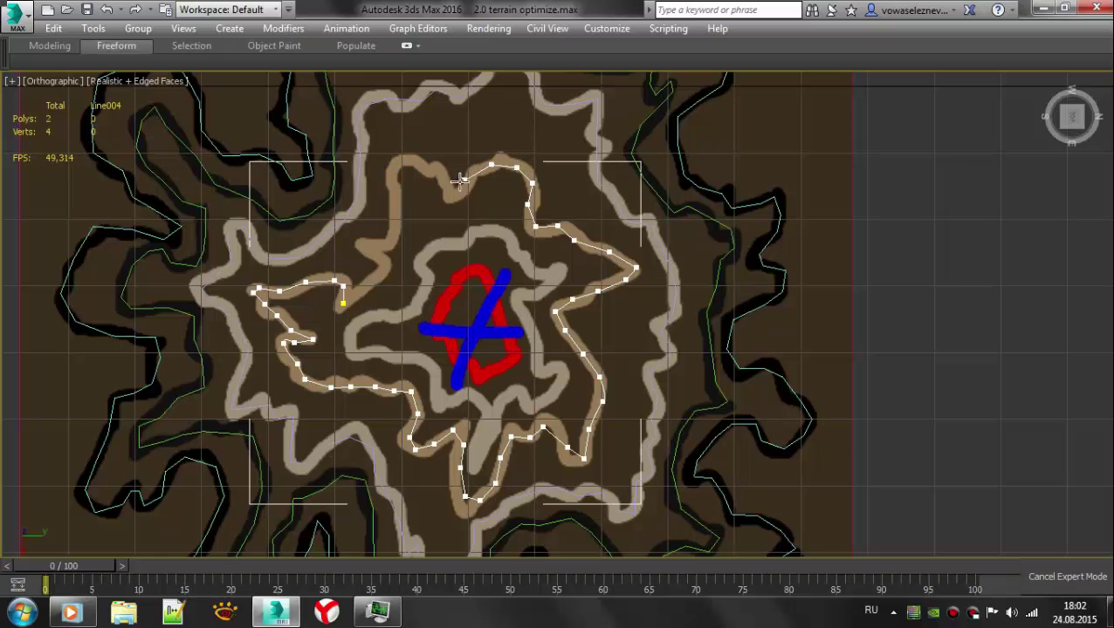
{"action": "left_click", "coordinate": [345, 302]}
{"action": "left_click", "coordinate": [540, 359]}
- Trace Line005 as a closed spline around the innermost pale contour
{"action": "mouse_move", "coordinate": [471, 463]}
{"action": "left_mouse_down"}
{"action": "mouse_move", "coordinate": [482, 419]}
{"action": "mouse_move", "coordinate": [358, 336]}
{"action": "mouse_move", "coordinate": [413, 311]}
{"action": "mouse_move", "coordinate": [426, 266]}
{"action": "mouse_move", "coordinate": [480, 236]}
{"action": "mouse_move", "coordinate": [559, 277]}
{"action": "mouse_move", "coordinate": [520, 299]}
{"action": "left_mouse_up"}
{"action": "left_click_drag", "start_coordinate": [539, 366], "coordinate": [545, 401]}
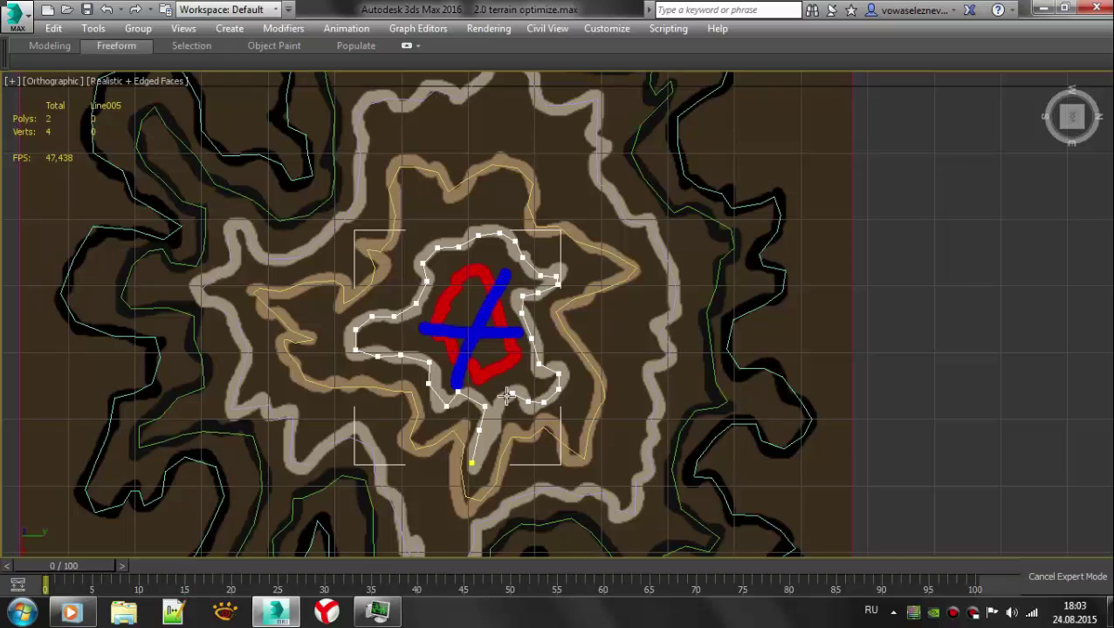
{"action": "left_click", "coordinate": [472, 463]}
{"action": "left_click", "coordinate": [532, 374]}
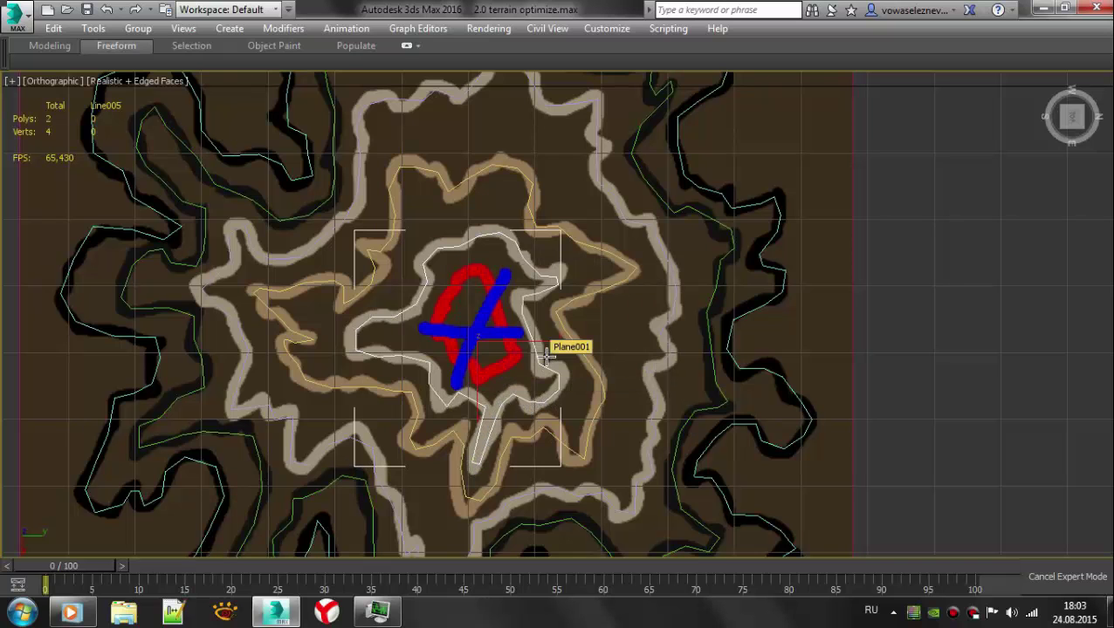
- Click points around the red marker to form closed spline Line006, then change the viewport layout
{"action": "left_click", "coordinate": [471, 358]}
{"action": "left_click", "coordinate": [482, 373]}
{"action": "left_click", "coordinate": [509, 366]}
{"action": "left_click", "coordinate": [511, 343]}
{"action": "left_click", "coordinate": [500, 319]}
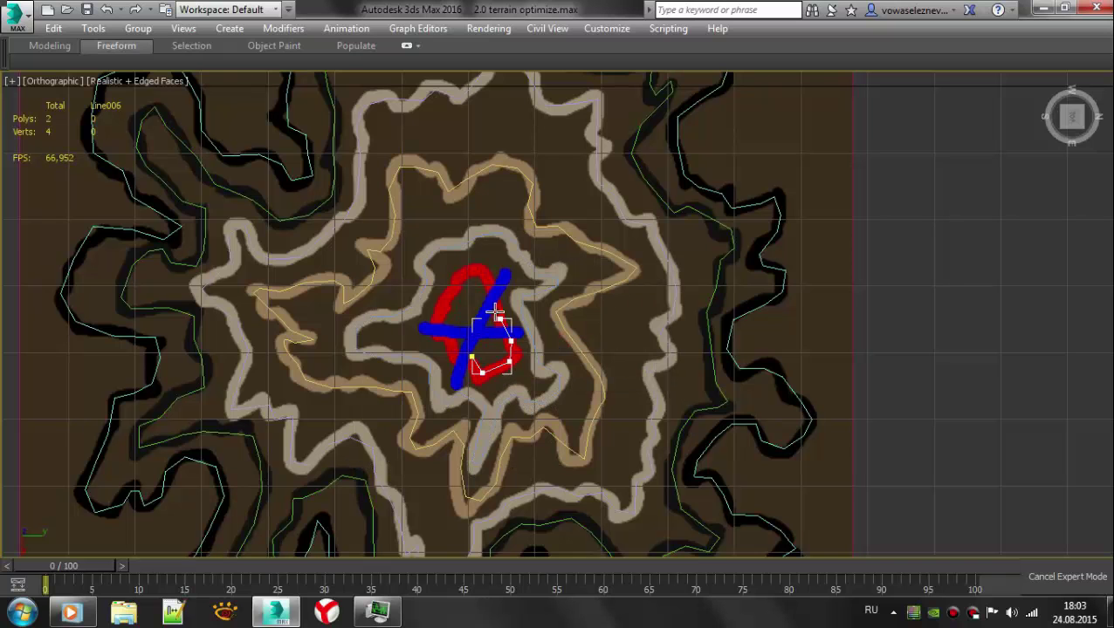
{"action": "left_click", "coordinate": [491, 286]}
{"action": "left_click", "coordinate": [477, 269]}
{"action": "left_click", "coordinate": [460, 278]}
{"action": "left_click", "coordinate": [446, 295]}
{"action": "left_click", "coordinate": [471, 358]}
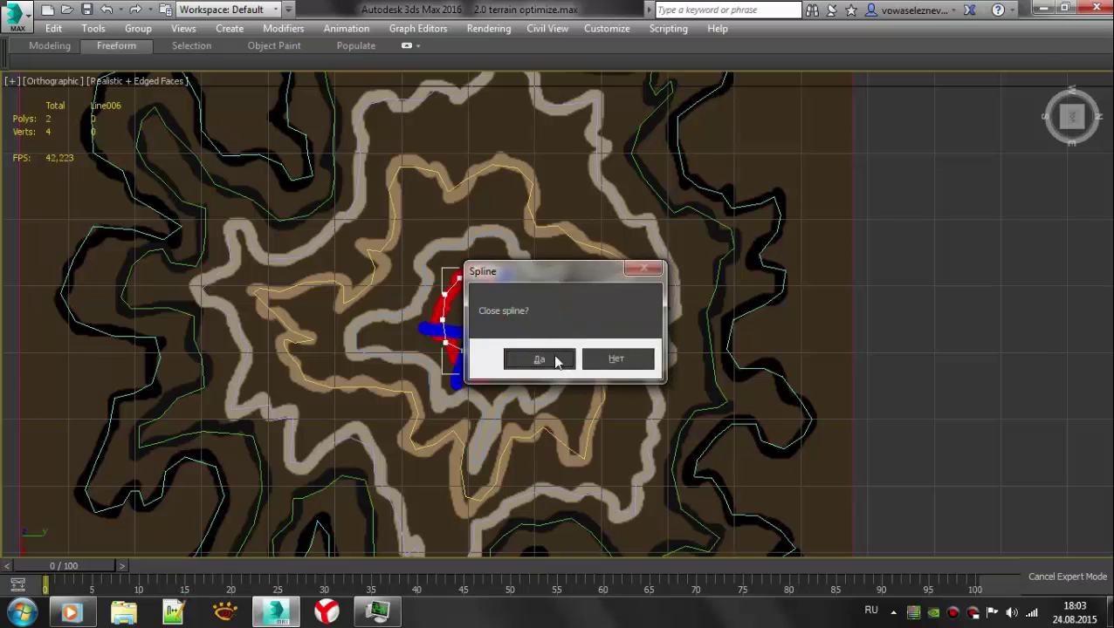
{"action": "left_click", "coordinate": [548, 359]}
{"action": "key", "text": "alt+w"}
{"action": "key", "text": "alt+w"}
- Select the six contour outlines and convert them to Editable Spline
{"action": "key", "text": "ctrl+x"}
{"action": "key", "text": "z"}
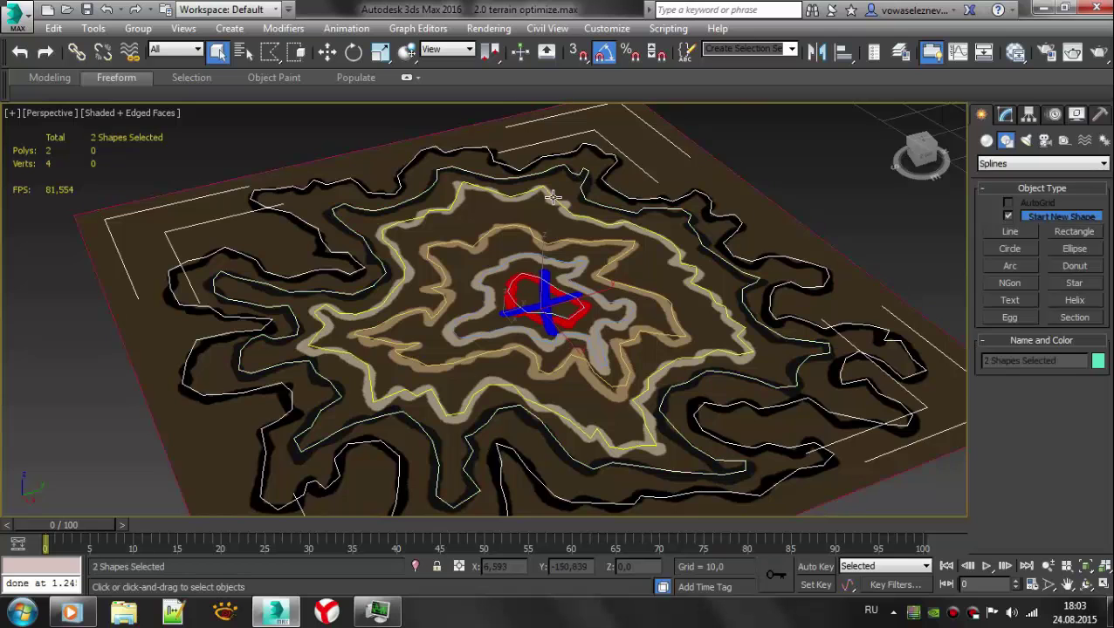
{"action": "left_click_drag", "start_coordinate": [297, 135], "coordinate": [713, 522]}
{"action": "left_click_drag", "start_coordinate": [282, 166], "coordinate": [484, 220], "text": "ctrl"}
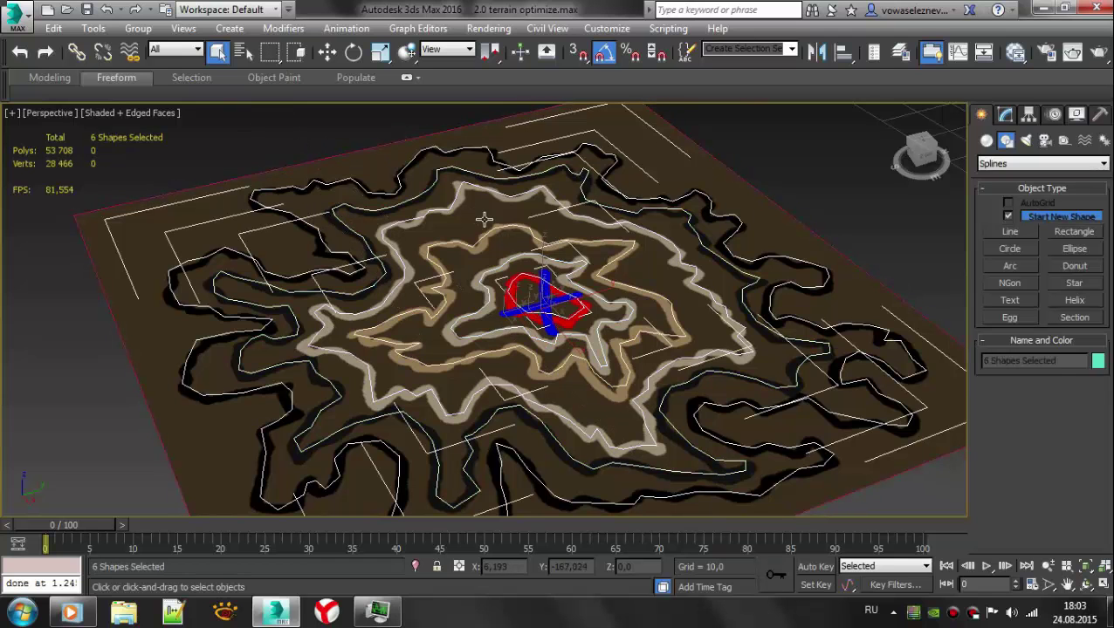
{"action": "left_click", "coordinate": [1006, 114]}
{"action": "right_click", "coordinate": [604, 362]}
{"action": "left_click", "coordinate": [841, 518]}
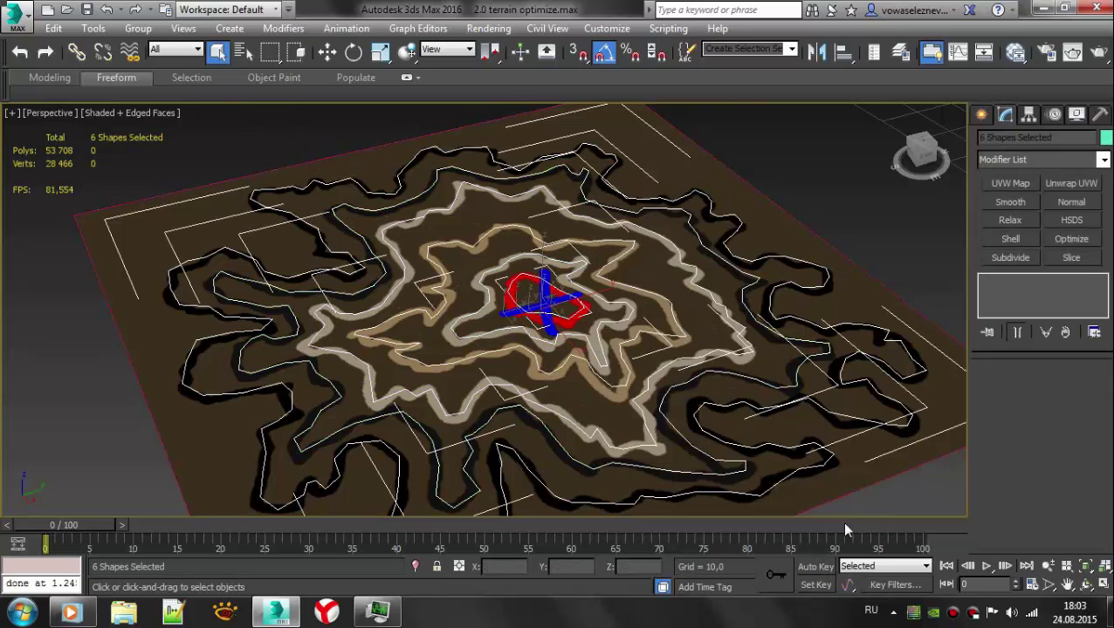
- Select Line001, enter Vertex mode and set its vertices to Smooth
{"action": "left_click", "coordinate": [644, 349]}
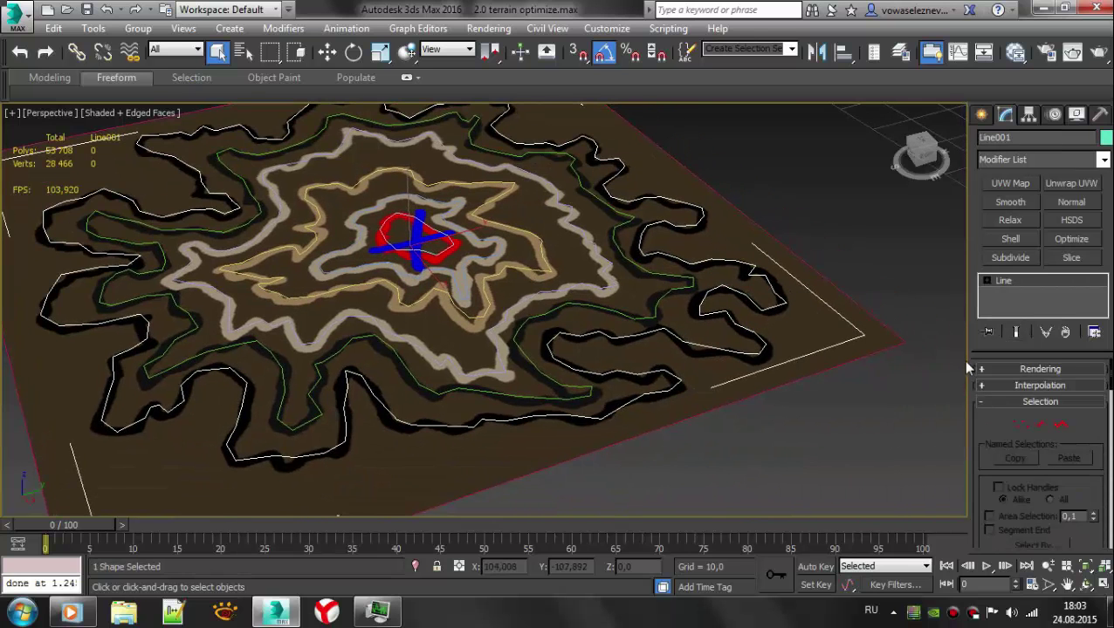
{"action": "left_click_drag", "start_coordinate": [966, 365], "coordinate": [906, 366]}
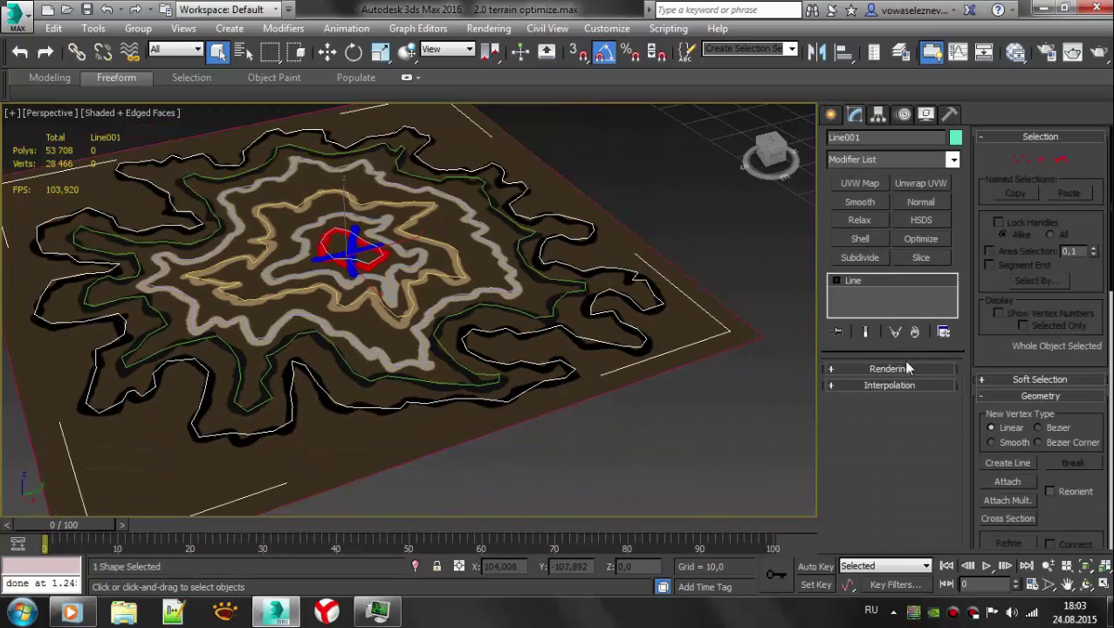
{"action": "left_click", "coordinate": [1021, 162]}
{"action": "scroll", "coordinate": [1082, 384], "scroll_direction": "down", "scroll_amount": 2}
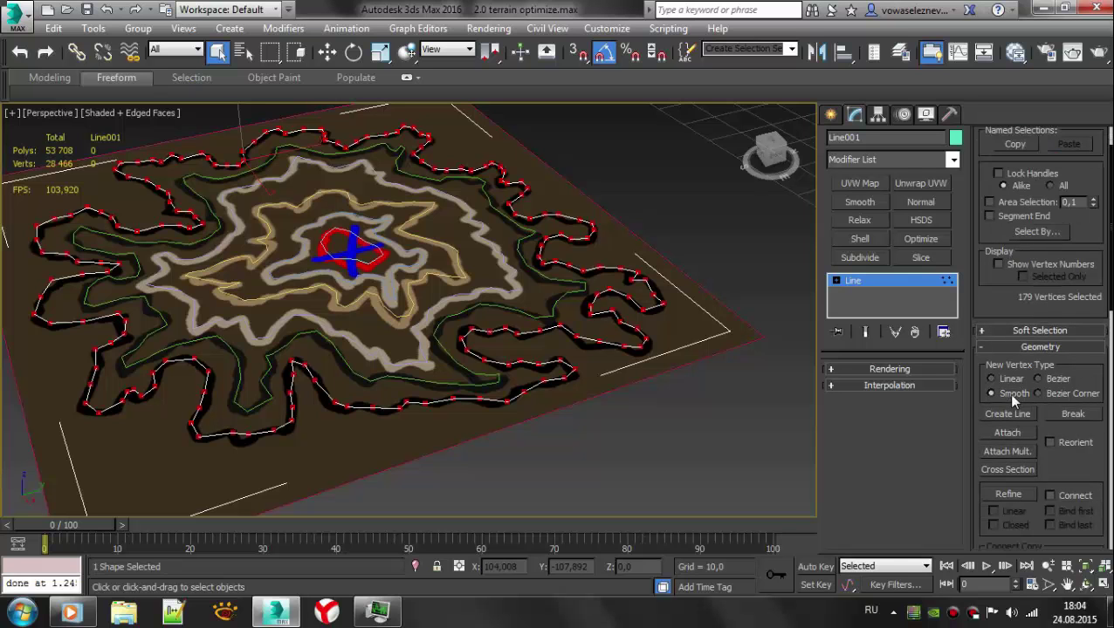
{"action": "right_click", "coordinate": [305, 320]}
{"action": "left_click", "coordinate": [278, 229]}
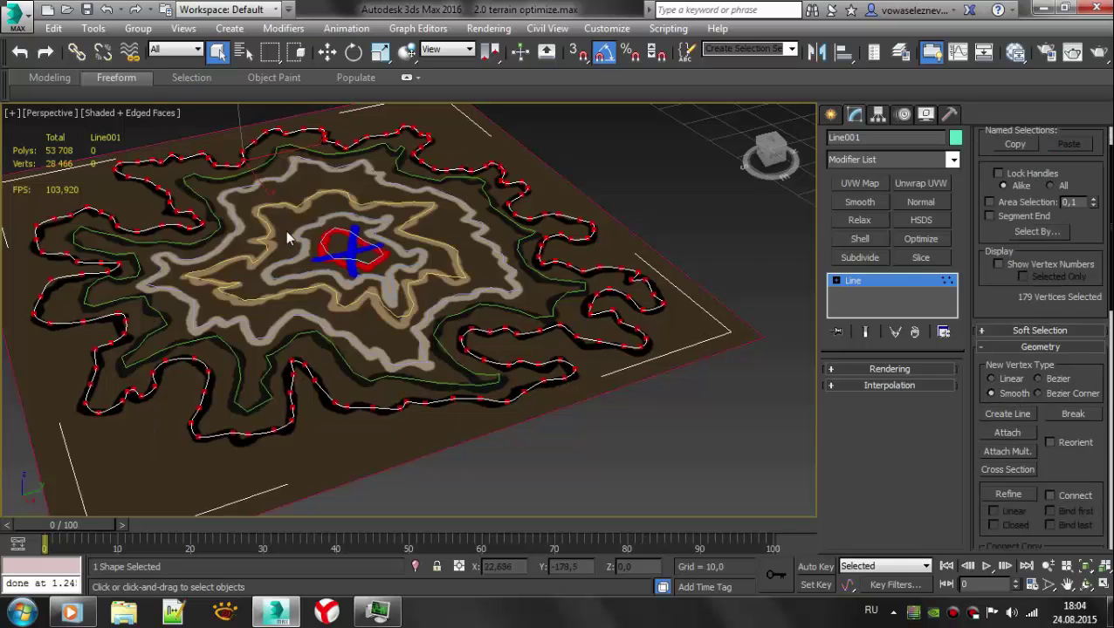
{"action": "scroll", "coordinate": [345, 296], "scroll_direction": "up", "scroll_amount": 5}
{"action": "middle_click_drag", "start_coordinate": [345, 296], "coordinate": [510, 266], "text": "alt"}
{"action": "scroll", "coordinate": [987, 291], "scroll_direction": "up", "scroll_amount": 2}
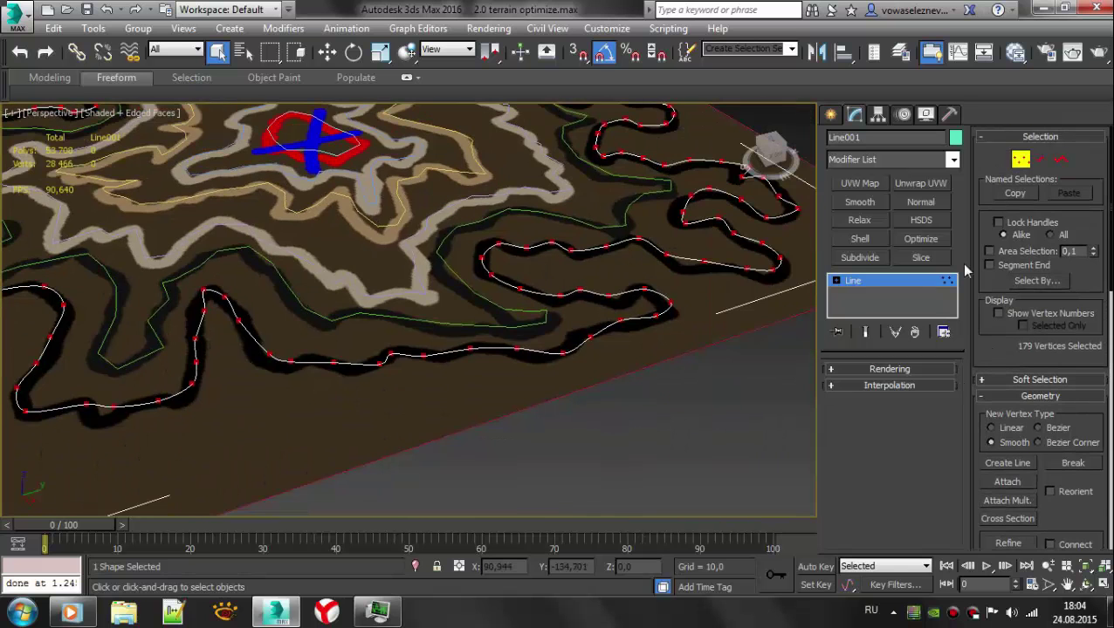
- Make Line001 renderable with a Rectangular section, Length 0,71 and Width 0,98
{"action": "left_click", "coordinate": [890, 370]}
{"action": "left_click", "coordinate": [877, 422]}
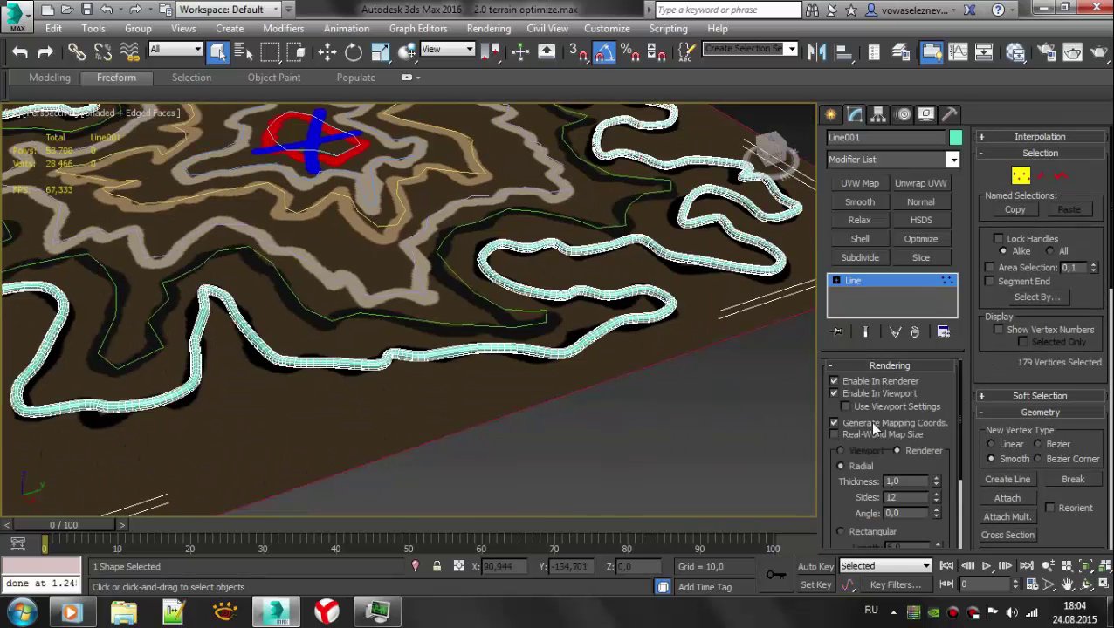
{"action": "left_click", "coordinate": [839, 531]}
{"action": "scroll", "coordinate": [880, 515], "scroll_direction": "down", "scroll_amount": 3}
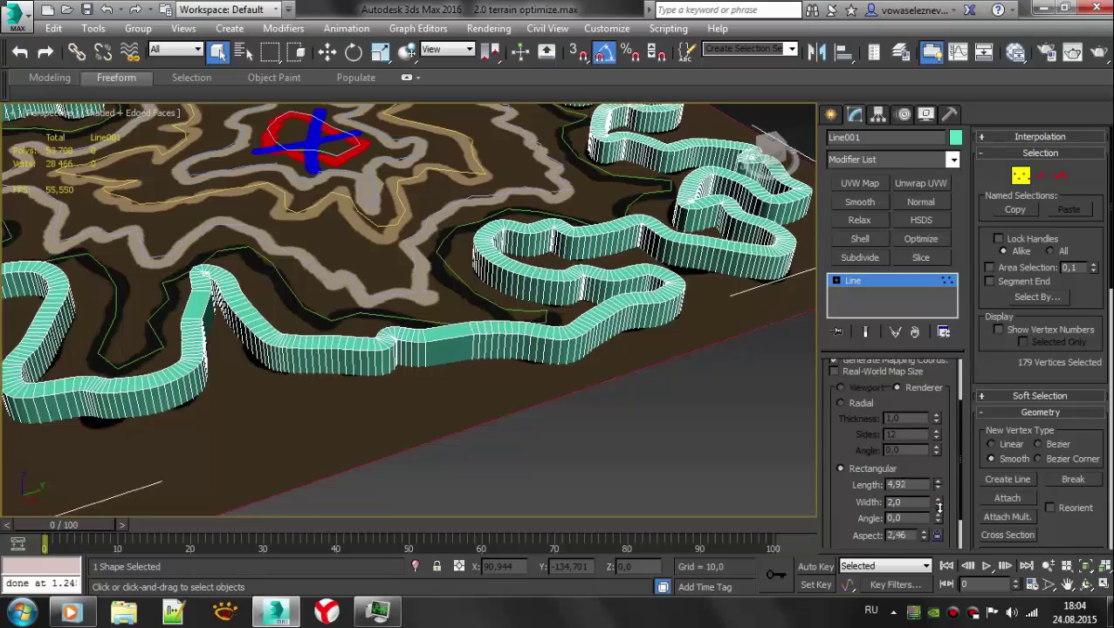
{"action": "left_click_drag", "start_coordinate": [936, 484], "coordinate": [928, 535]}
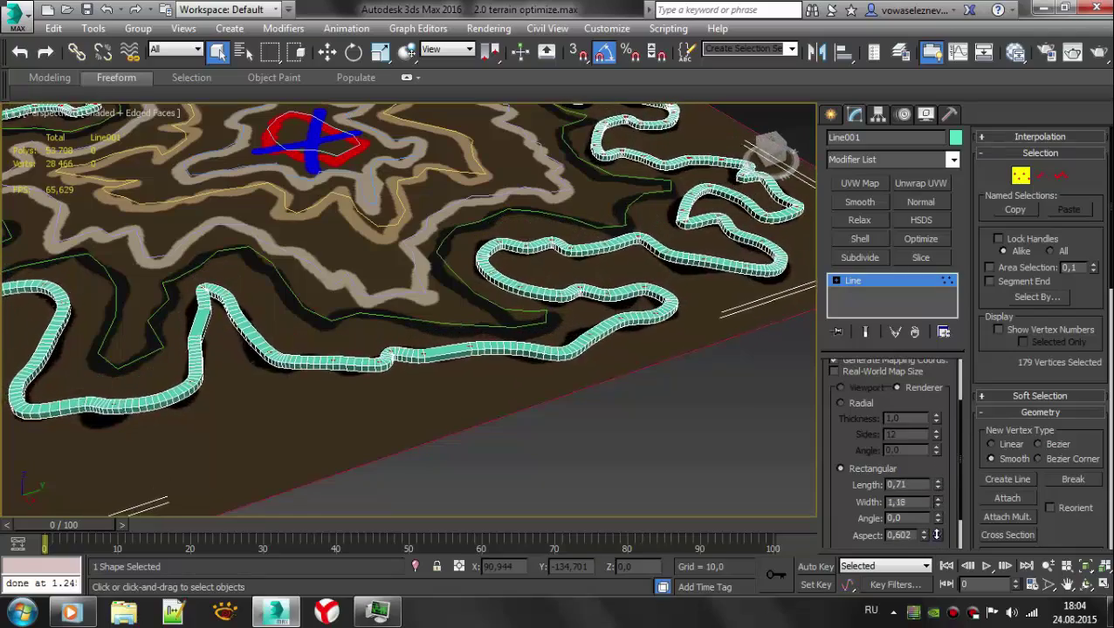
- Set Line001's interpolation steps to 1 and turn off Enable In Viewport
{"action": "left_click", "coordinate": [1040, 136]}
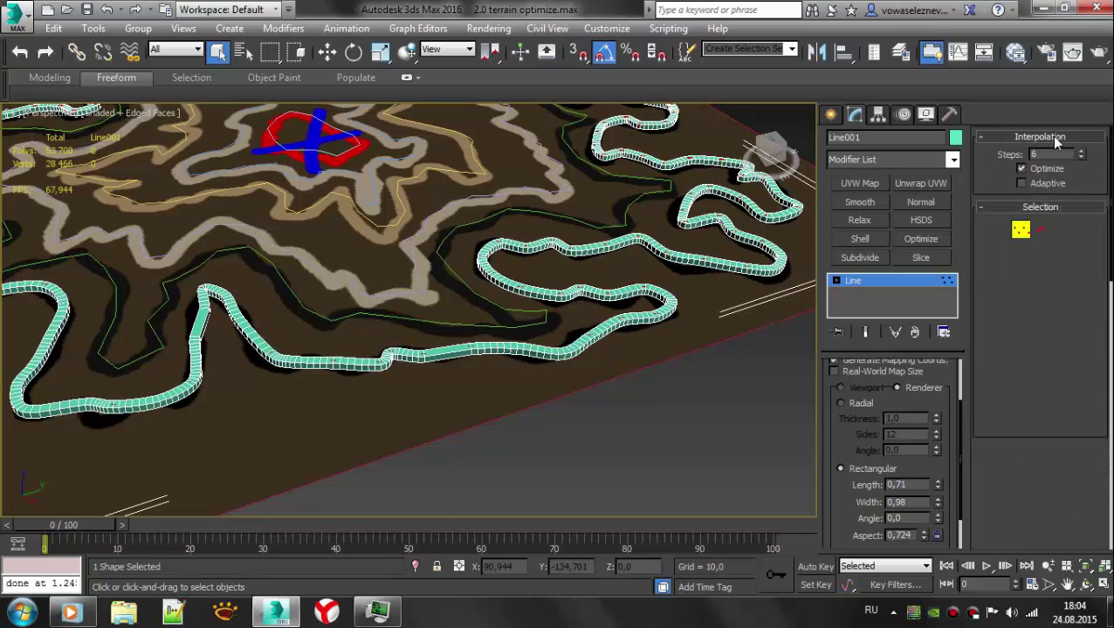
{"action": "left_click_drag", "start_coordinate": [1080, 155], "coordinate": [1080, 163]}
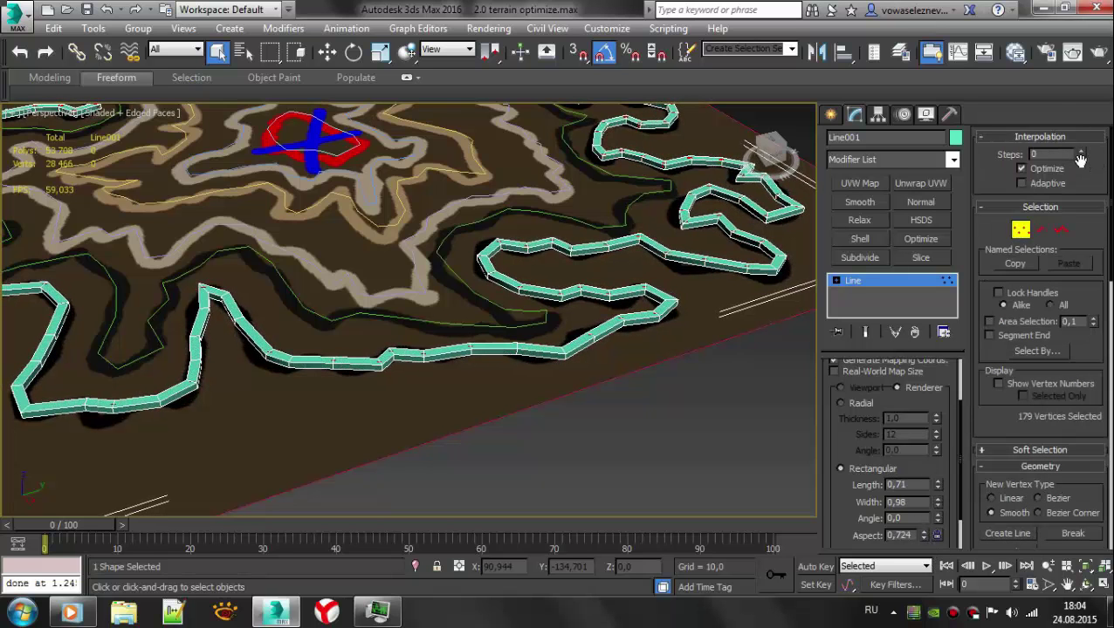
{"action": "left_click", "coordinate": [1082, 154]}
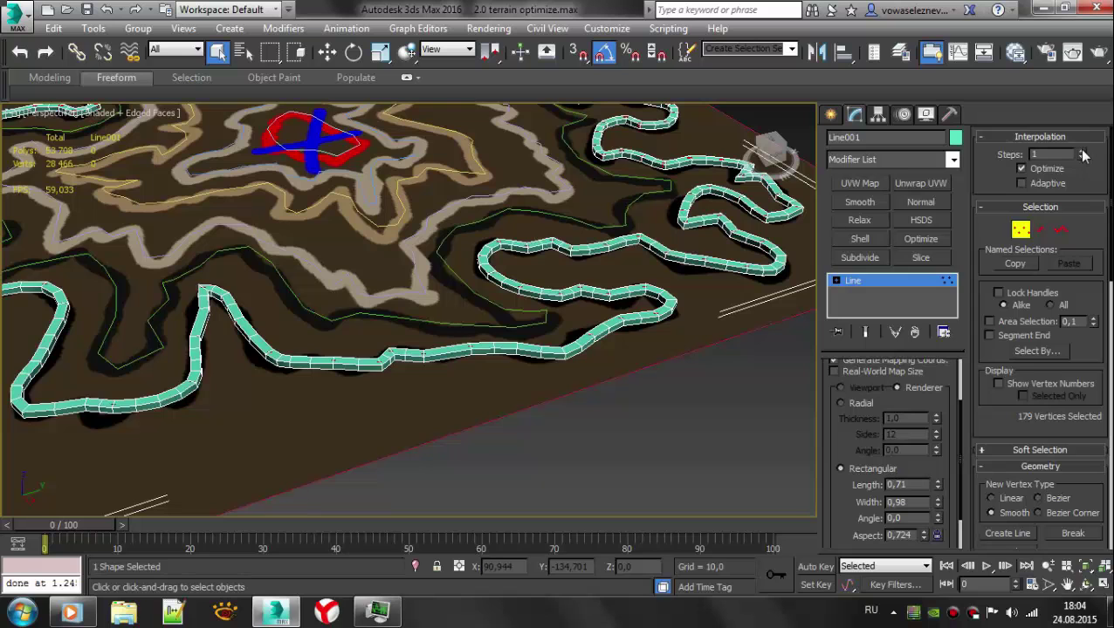
{"action": "left_click", "coordinate": [1082, 153]}
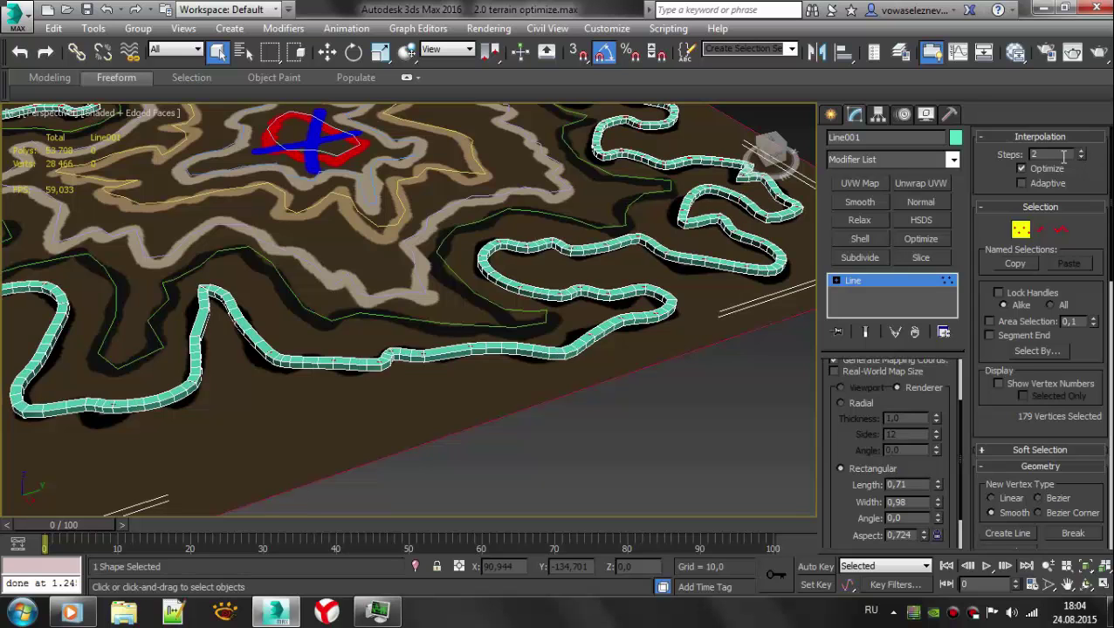
{"action": "scroll", "coordinate": [846, 445], "scroll_direction": "up", "scroll_amount": 2}
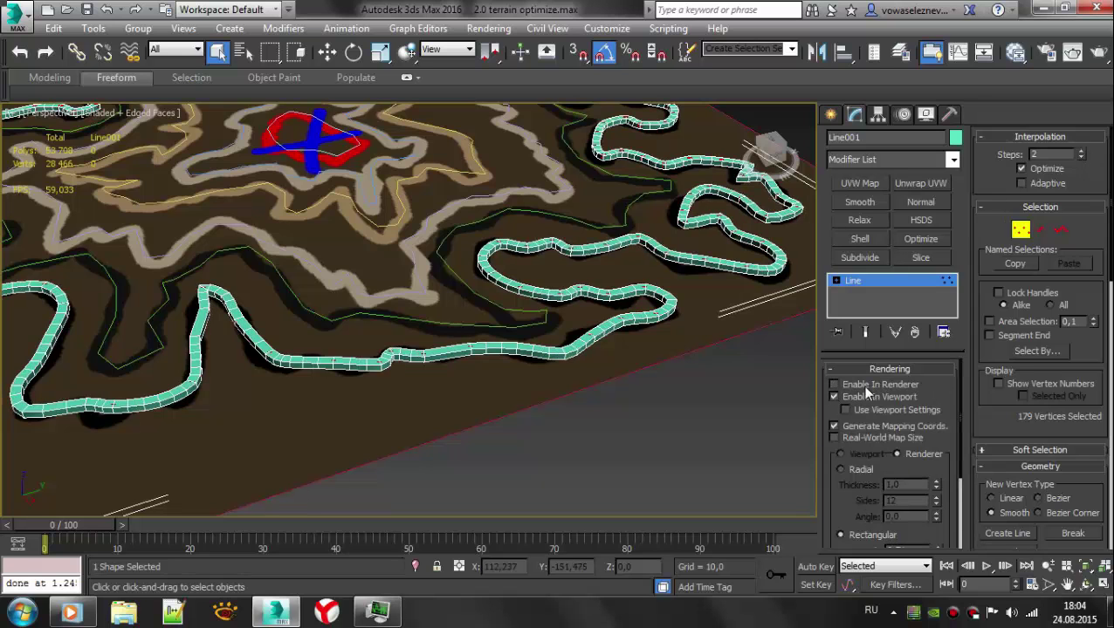
{"action": "left_click", "coordinate": [862, 397]}
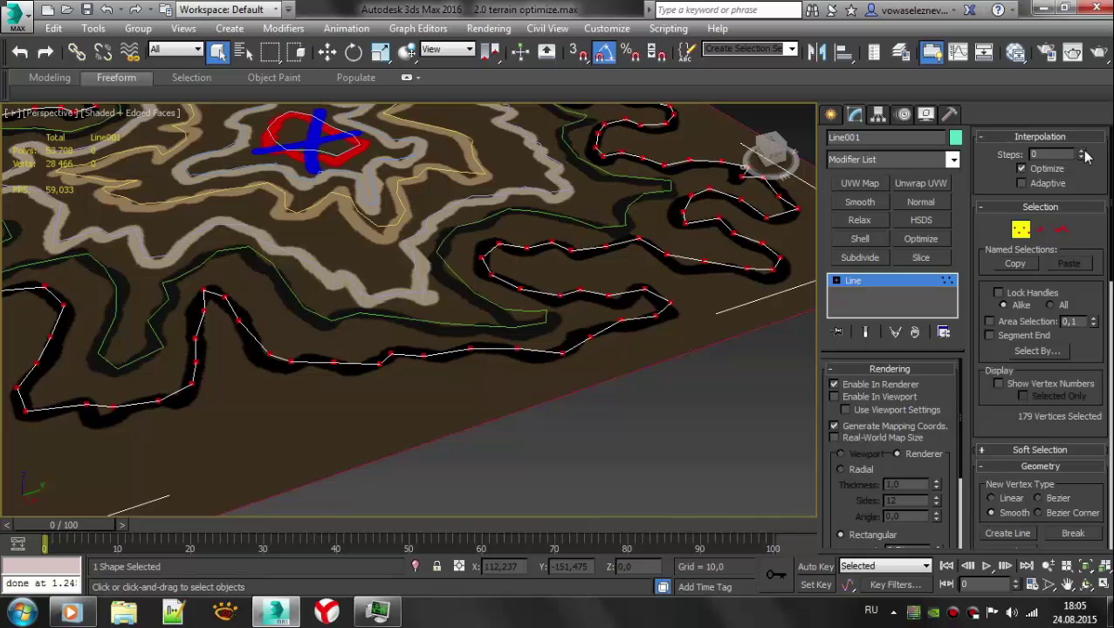
{"action": "mouse_move", "coordinate": [532, 302]}
{"action": "middle_mouse_down", "text": "alt"}
{"action": "mouse_move", "coordinate": [569, 279]}
{"action": "mouse_move", "coordinate": [593, 298]}
{"action": "middle_mouse_up", "text": "alt"}
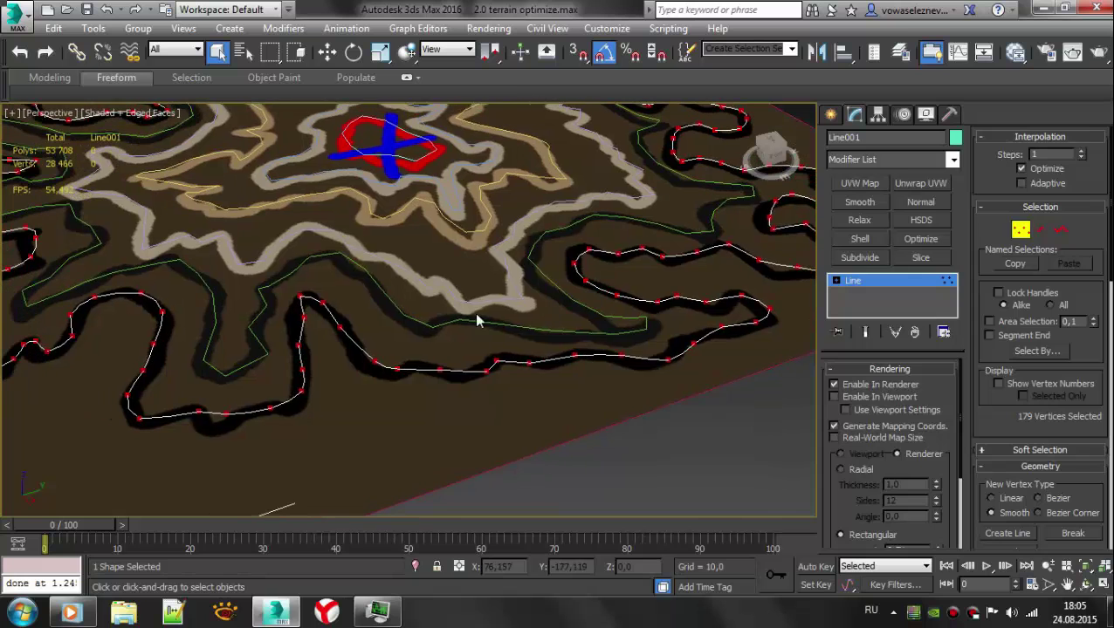
- Return to object level, select Line002 and select all its vertices in Vertex mode
{"action": "right_click", "coordinate": [528, 293]}
{"action": "left_click", "coordinate": [603, 299]}
{"action": "left_click", "coordinate": [491, 325]}
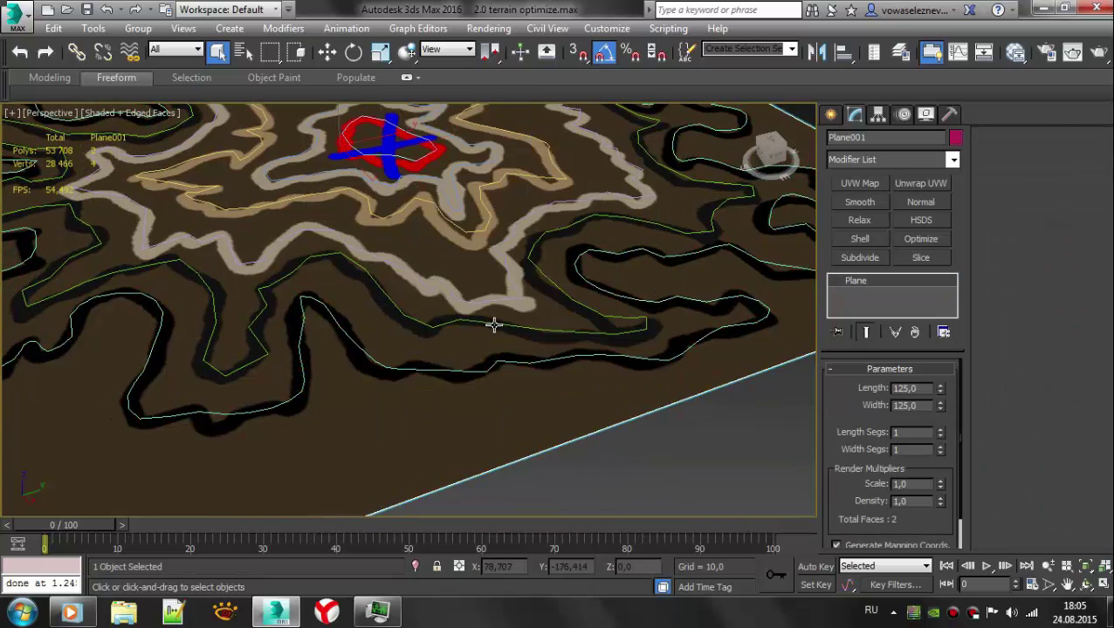
{"action": "left_click", "coordinate": [493, 324]}
{"action": "right_click", "coordinate": [551, 270]}
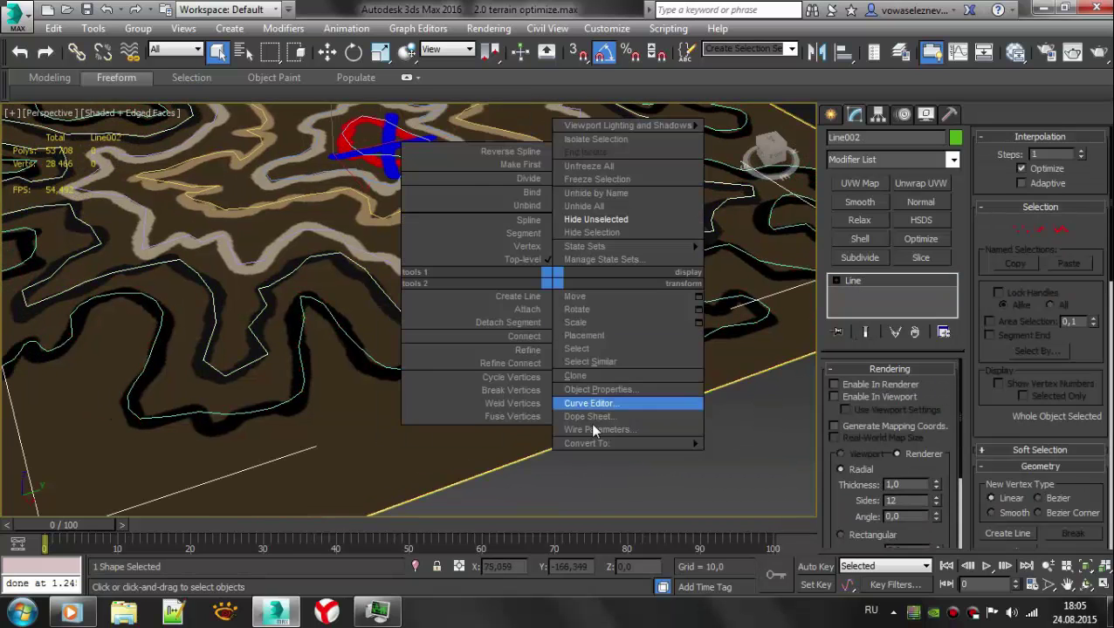
{"action": "left_click", "coordinate": [527, 219]}
{"action": "right_click", "coordinate": [515, 268]}
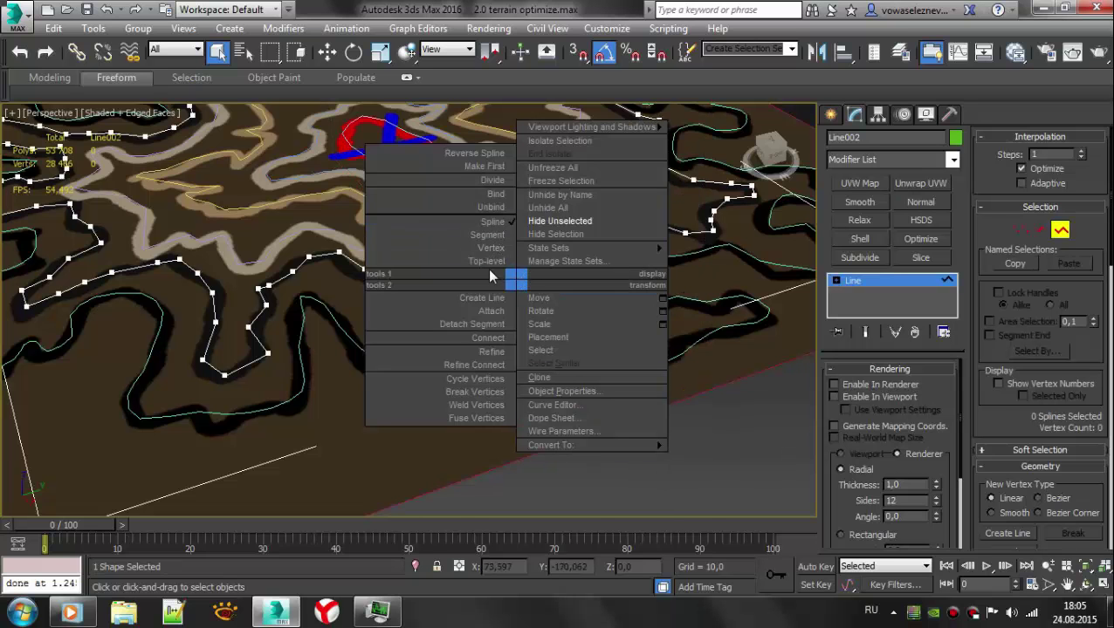
{"action": "left_click", "coordinate": [490, 250]}
{"action": "key", "text": "ctrl+a"}
{"action": "right_click", "coordinate": [604, 211]}
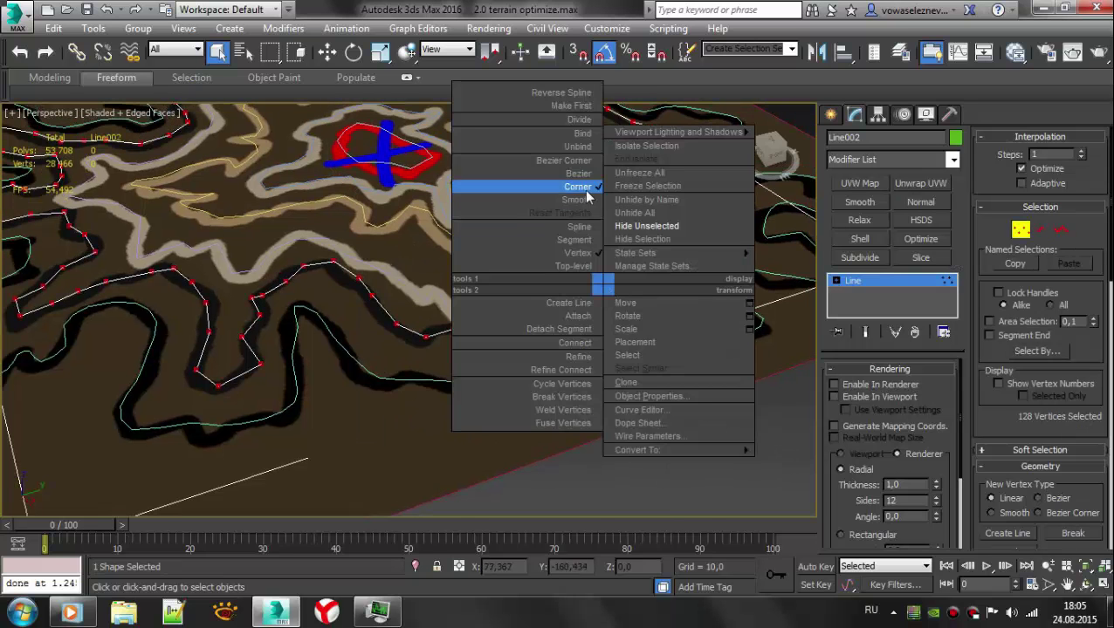
{"action": "middle_click_drag", "start_coordinate": [572, 236], "coordinate": [611, 279]}
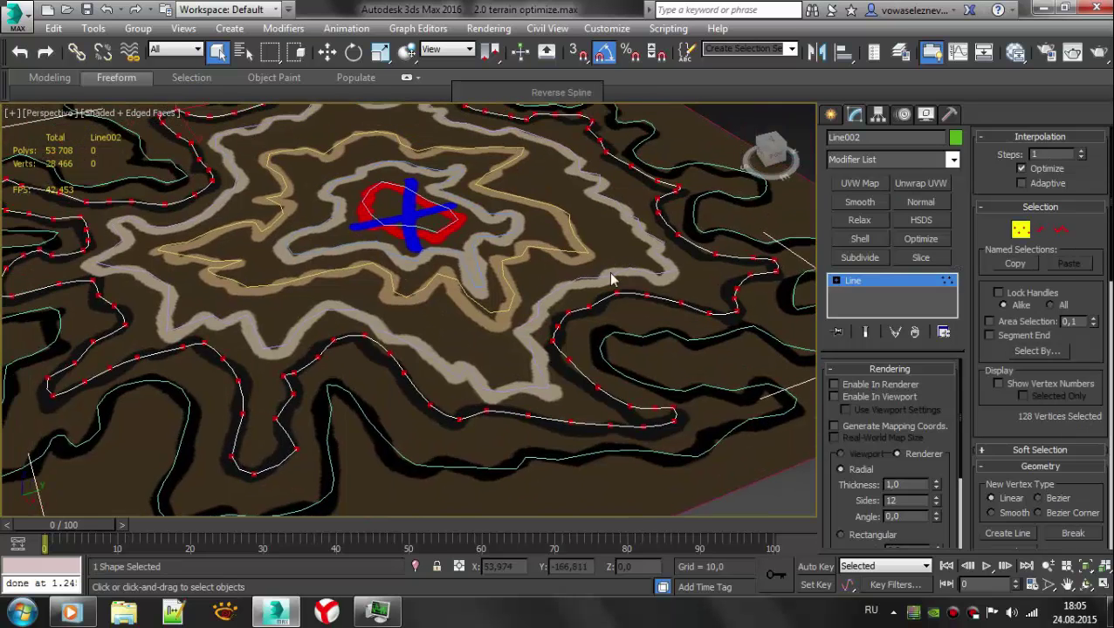
- Select Line003 in Vertex mode and make its selected vertices Corner type
{"action": "right_click", "coordinate": [429, 307]}
{"action": "left_click", "coordinate": [634, 461]}
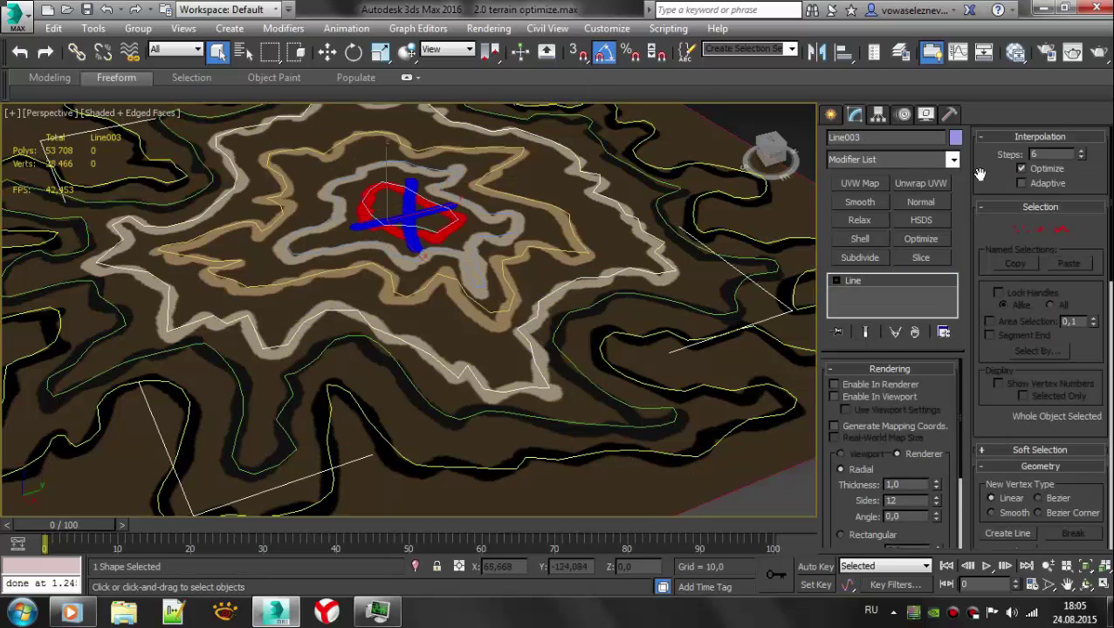
{"action": "key", "text": "1"}
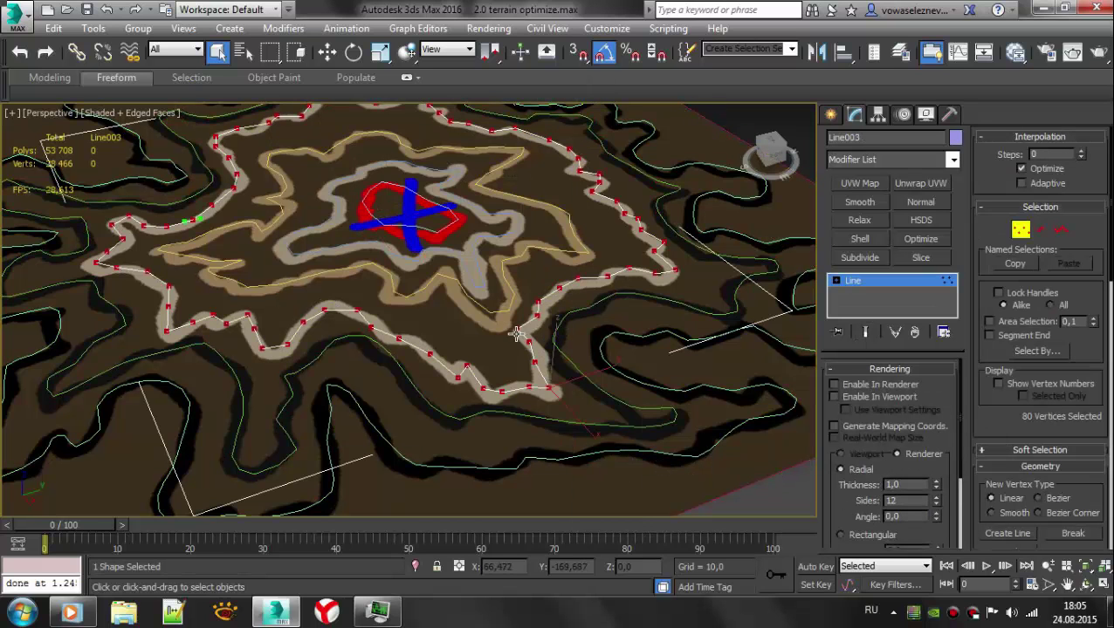
{"action": "right_click", "coordinate": [515, 330]}
{"action": "left_click", "coordinate": [490, 261]}
{"action": "scroll", "coordinate": [541, 340], "scroll_direction": "up", "scroll_amount": 4}
{"action": "right_click", "coordinate": [543, 336]}
{"action": "left_click", "coordinate": [519, 251]}
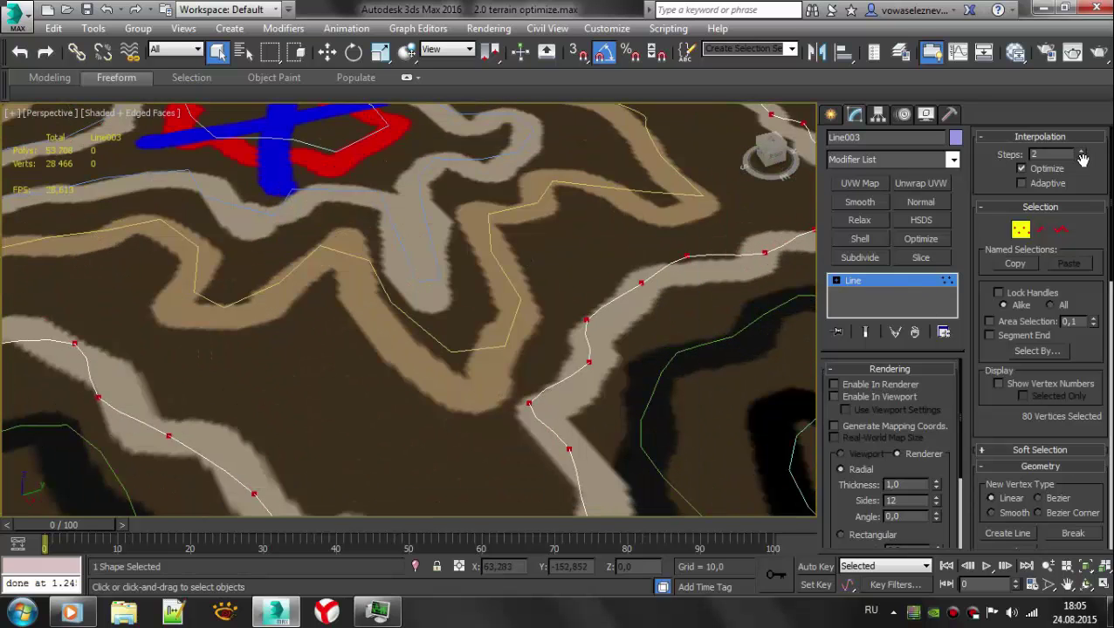
{"action": "right_click", "coordinate": [468, 310]}
{"action": "left_click", "coordinate": [432, 235]}
- Select Line004, enter Vertex mode and change its selected vertices' type
{"action": "right_click", "coordinate": [494, 223]}
{"action": "left_click", "coordinate": [455, 343]}
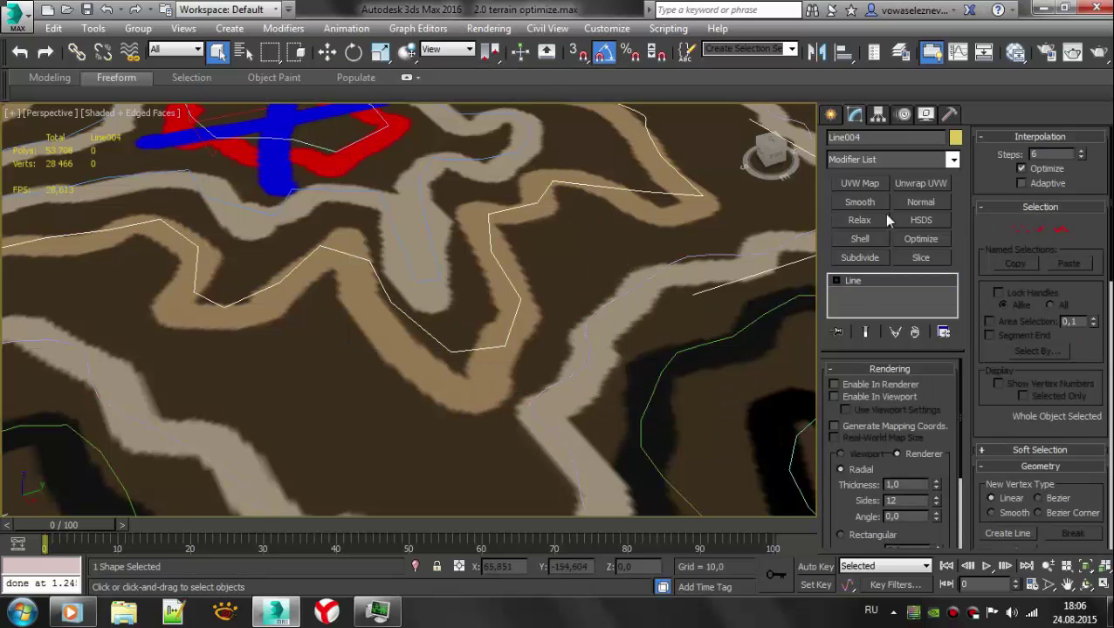
{"action": "right_click", "coordinate": [489, 294]}
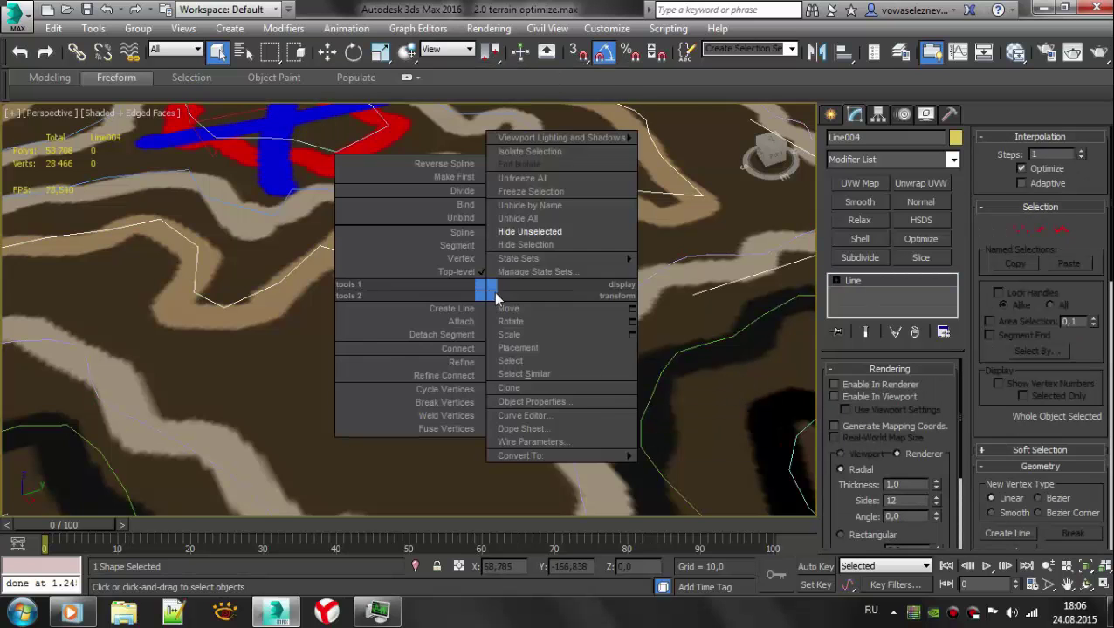
{"action": "left_click", "coordinate": [450, 266]}
{"action": "right_click", "coordinate": [489, 255]}
{"action": "left_click", "coordinate": [472, 190]}
{"action": "scroll", "coordinate": [530, 267], "scroll_direction": "up", "scroll_amount": 3}
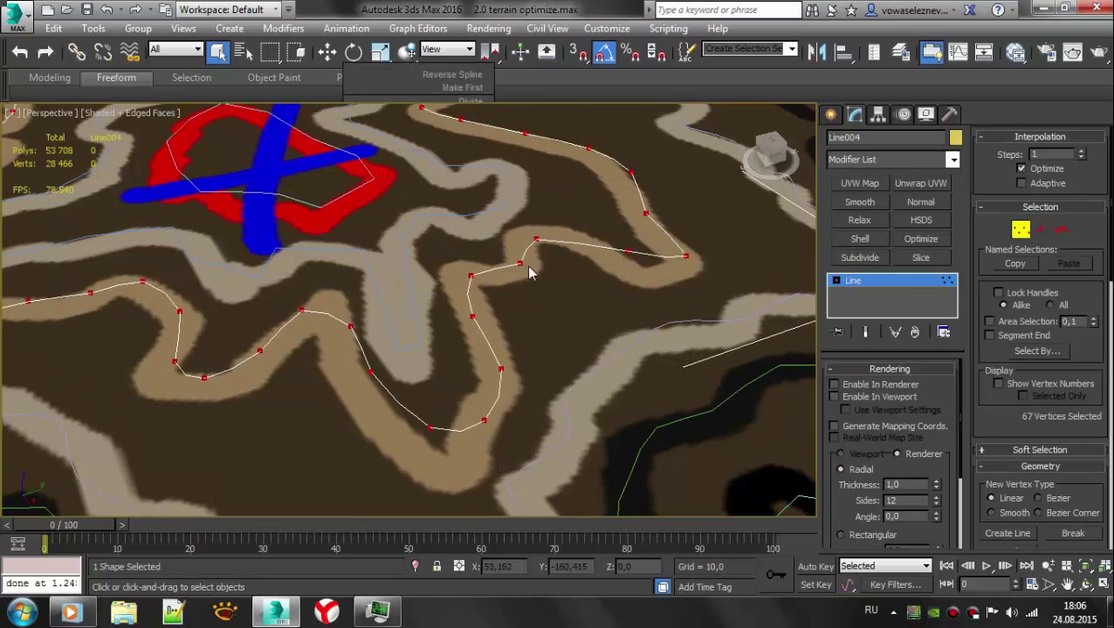
- Select Line005 and enter Vertex mode to edit its vertices
{"action": "right_click", "coordinate": [486, 301]}
{"action": "left_click", "coordinate": [698, 460]}
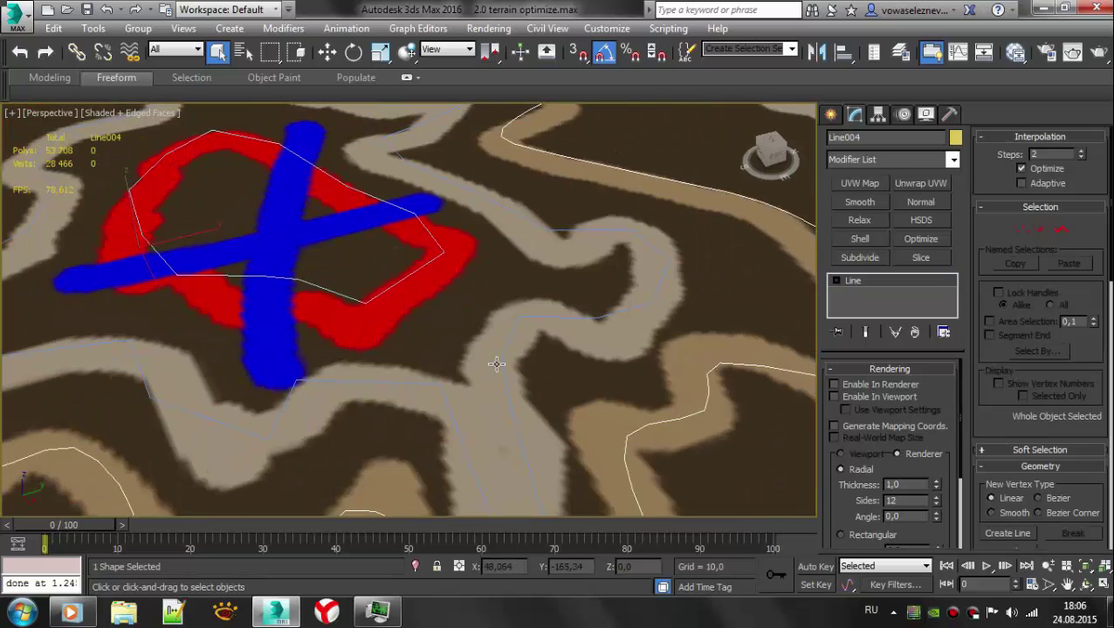
{"action": "right_click", "coordinate": [499, 186]}
{"action": "left_click", "coordinate": [577, 311]}
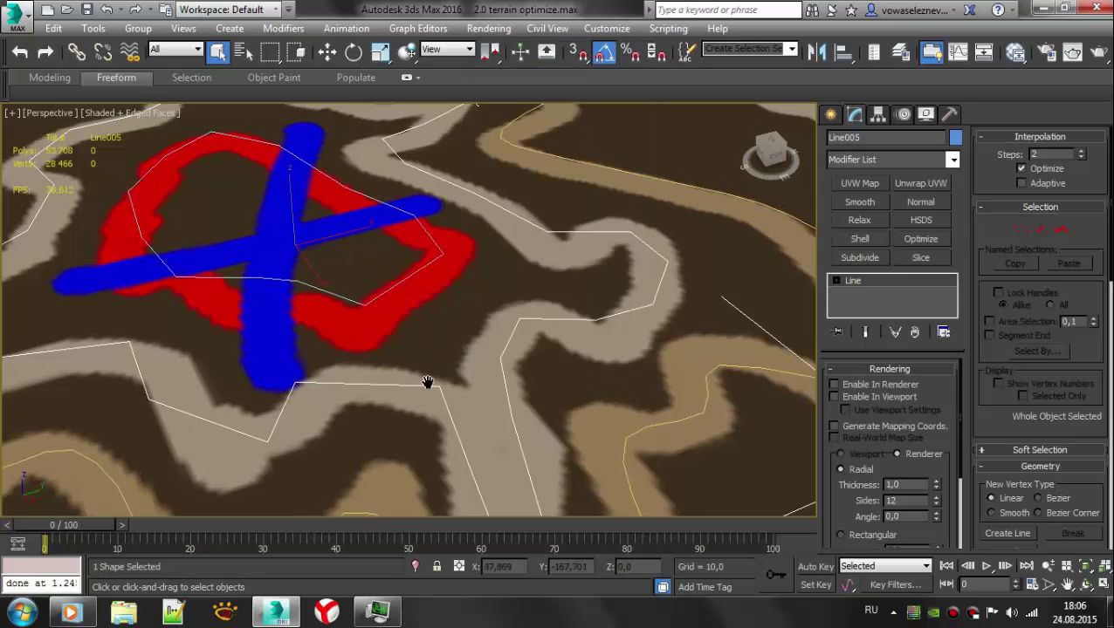
{"action": "right_click", "coordinate": [428, 224]}
{"action": "mouse_move", "coordinate": [397, 144]}
{"action": "middle_mouse_down", "text": "alt"}
{"action": "mouse_move", "coordinate": [422, 212]}
{"action": "mouse_move", "coordinate": [478, 288]}
{"action": "middle_mouse_up", "text": "alt"}
{"action": "right_click", "coordinate": [423, 214]}
{"action": "scroll", "coordinate": [467, 286], "scroll_direction": "down", "scroll_amount": 5}
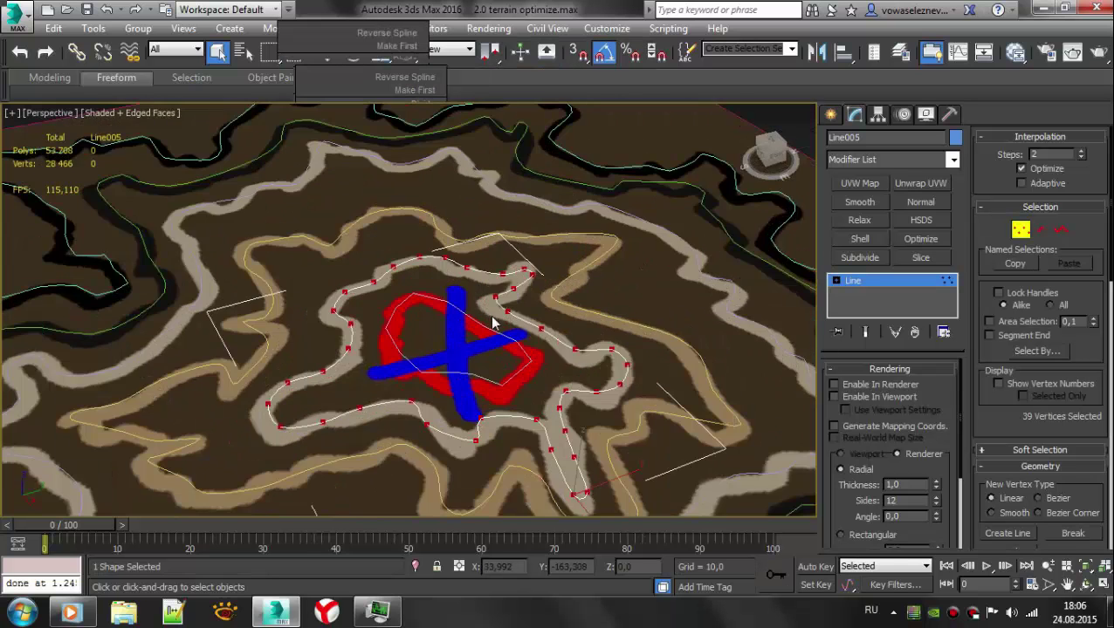
- Edit Line006's vertices, then return to object level and select all objects
{"action": "left_click", "coordinate": [495, 288]}
{"action": "right_click", "coordinate": [496, 287]}
{"action": "left_click", "coordinate": [489, 308]}
{"action": "scroll", "coordinate": [489, 308], "scroll_direction": "up", "scroll_amount": 3}
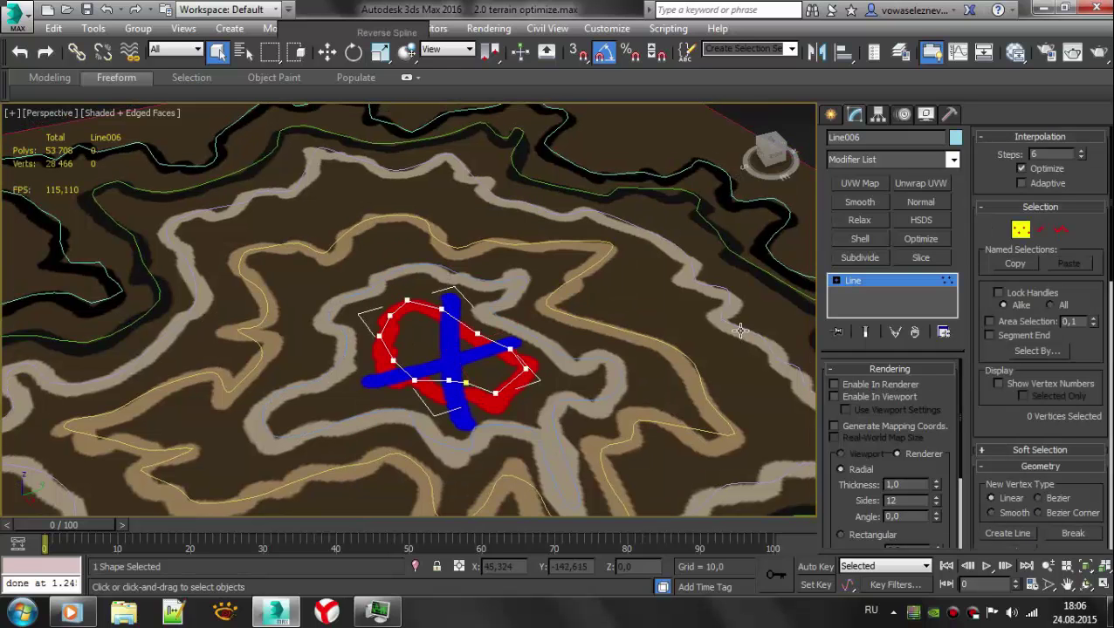
{"action": "right_click", "coordinate": [480, 328]}
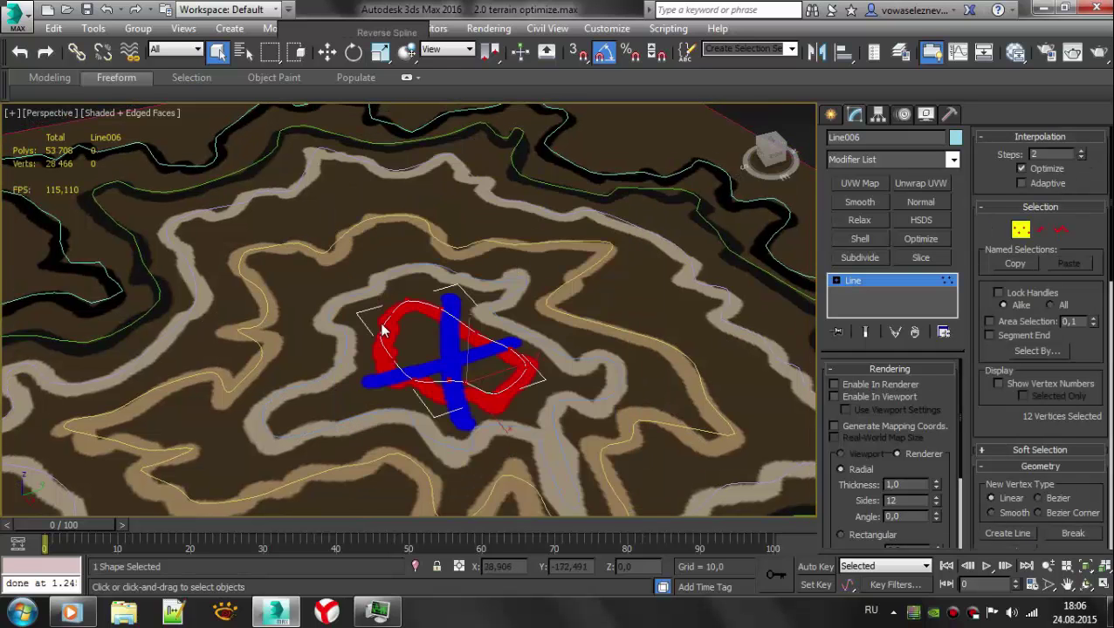
{"action": "middle_click_drag", "start_coordinate": [381, 330], "coordinate": [421, 268], "text": "alt"}
{"action": "right_click", "coordinate": [421, 268]}
{"action": "left_click", "coordinate": [668, 434]}
{"action": "scroll", "coordinate": [485, 302], "scroll_direction": "down", "scroll_amount": 5}
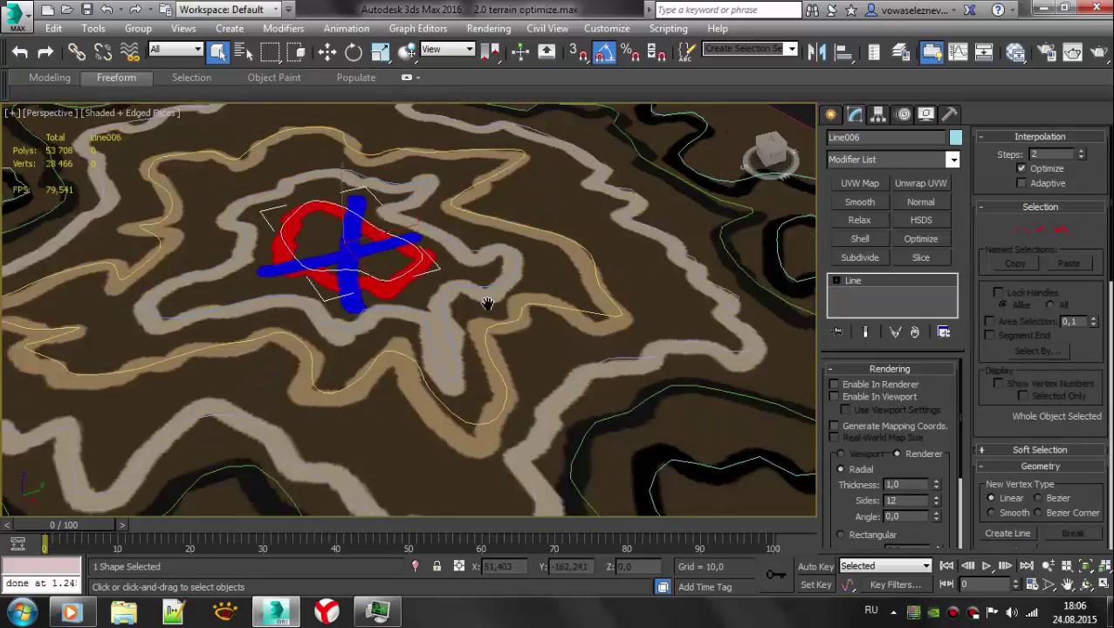
{"action": "scroll", "coordinate": [552, 182], "scroll_direction": "down", "scroll_amount": 3}
{"action": "key", "text": "ctrl+a"}
{"action": "mouse_move", "coordinate": [579, 373]}
{"action": "middle_mouse_down", "text": "alt"}
{"action": "mouse_move", "coordinate": [525, 456]}
{"action": "mouse_move", "coordinate": [463, 288]}
{"action": "mouse_move", "coordinate": [419, 219]}
{"action": "mouse_move", "coordinate": [401, 140]}
{"action": "mouse_move", "coordinate": [475, 201]}
{"action": "mouse_move", "coordinate": [516, 248]}
{"action": "mouse_move", "coordinate": [528, 288]}
{"action": "middle_mouse_up", "text": "alt"}
- Unhide all objects, then hide the terrain plate
{"action": "key", "text": "w"}
{"action": "right_click", "coordinate": [463, 288]}
{"action": "left_click", "coordinate": [508, 218]}
{"action": "right_click", "coordinate": [510, 241]}
{"action": "left_click", "coordinate": [534, 239]}
- Add a Shell modifier to Line001 with Inner Amount 12,47
{"action": "left_click", "coordinate": [497, 244]}
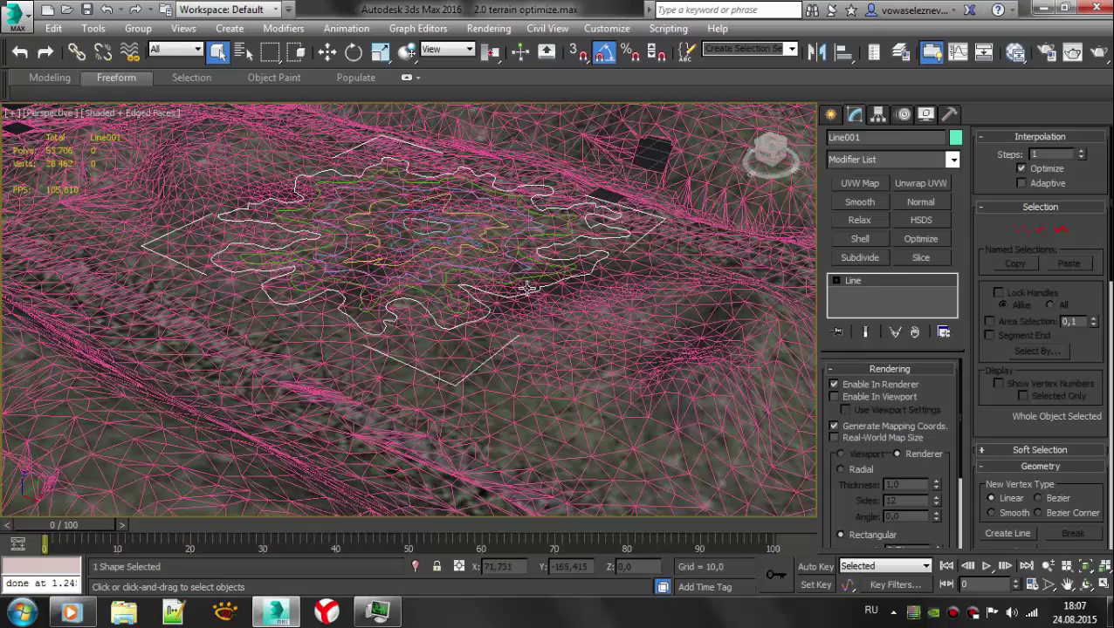
{"action": "left_click", "coordinate": [861, 238]}
{"action": "left_click_drag", "start_coordinate": [942, 395], "coordinate": [942, 288]}
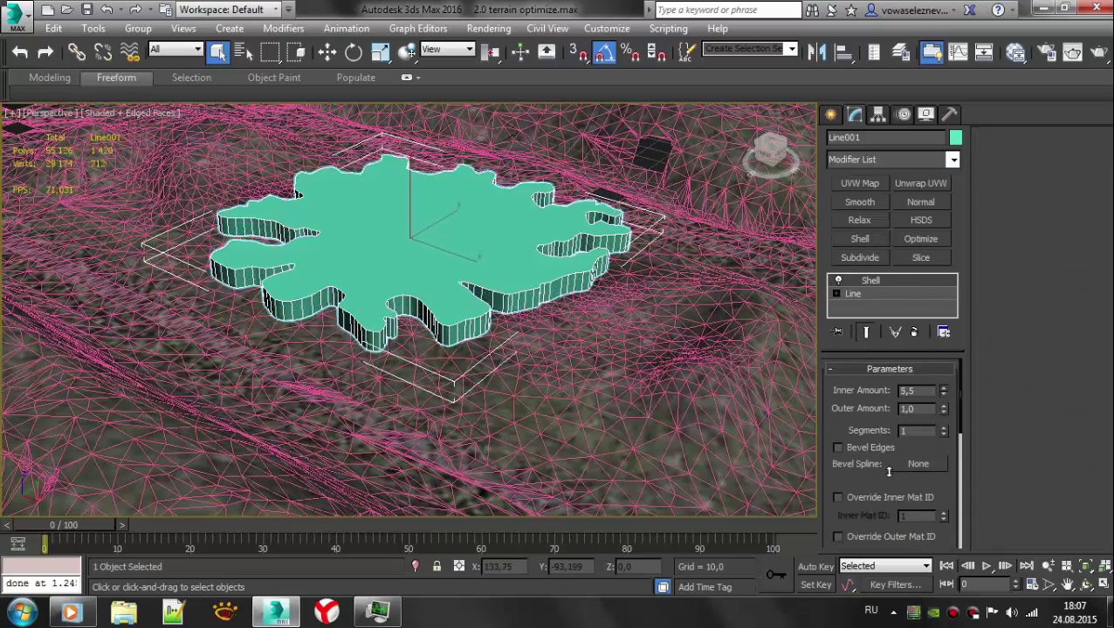
{"action": "key", "text": "w"}
{"action": "mouse_move", "coordinate": [428, 197]}
{"action": "middle_mouse_down", "text": "alt"}
{"action": "mouse_move", "coordinate": [524, 288]}
{"action": "mouse_move", "coordinate": [663, 384]}
{"action": "middle_mouse_up", "text": "alt"}
- Subtract Line001's shelled slab from wiz_2_terrain with a Compound Boolean
{"action": "key", "text": "q"}
{"action": "left_click", "coordinate": [742, 262]}
{"action": "left_click", "coordinate": [830, 114]}
{"action": "left_click", "coordinate": [845, 162]}
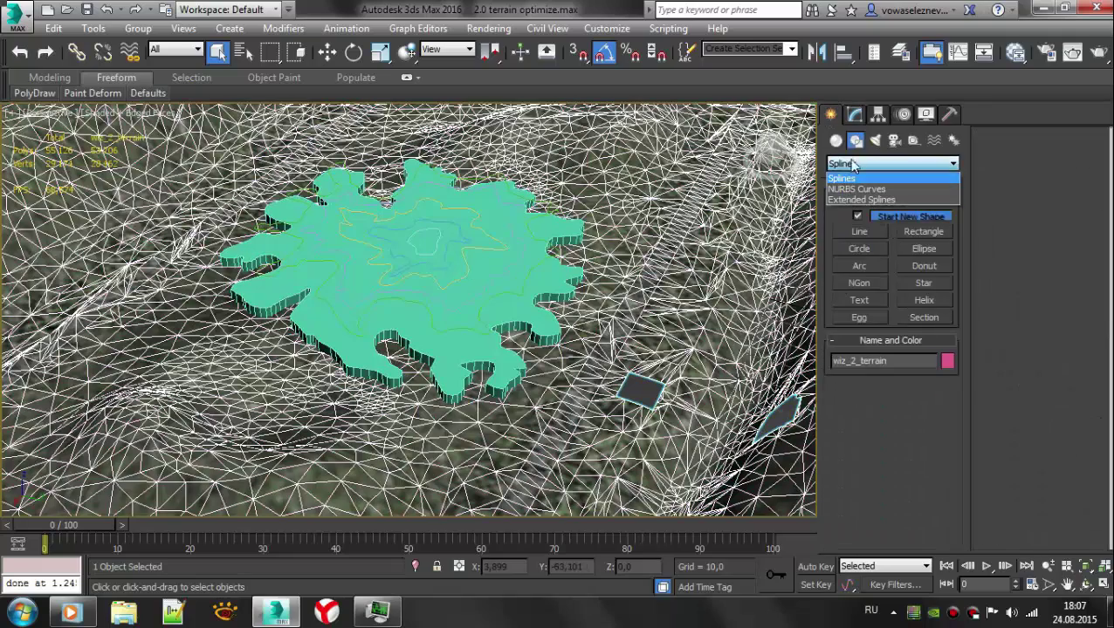
{"action": "left_click", "coordinate": [835, 140]}
{"action": "left_click", "coordinate": [845, 164]}
{"action": "left_click", "coordinate": [864, 200]}
{"action": "left_click", "coordinate": [859, 270]}
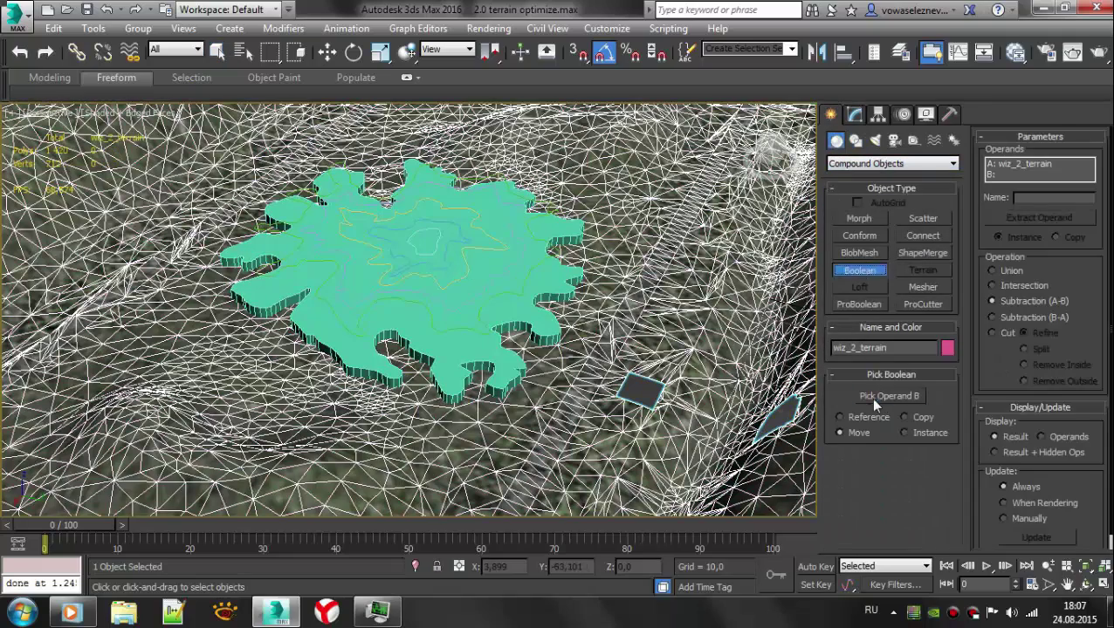
{"action": "left_click", "coordinate": [431, 343]}
{"action": "middle_click_drag", "start_coordinate": [431, 343], "coordinate": [460, 299], "text": "alt"}
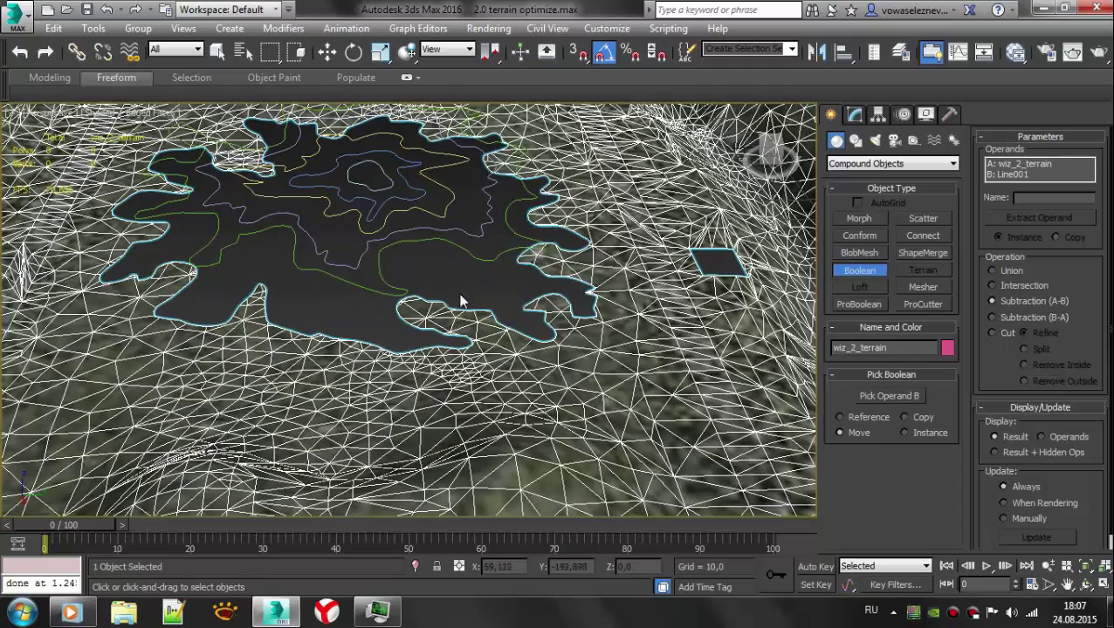
- Convert the cut terrain to Editable Poly and Shift-drag the hole's border down into walls
{"action": "right_click", "coordinate": [460, 299]}
{"action": "right_click", "coordinate": [487, 278]}
{"action": "left_click", "coordinate": [715, 467]}
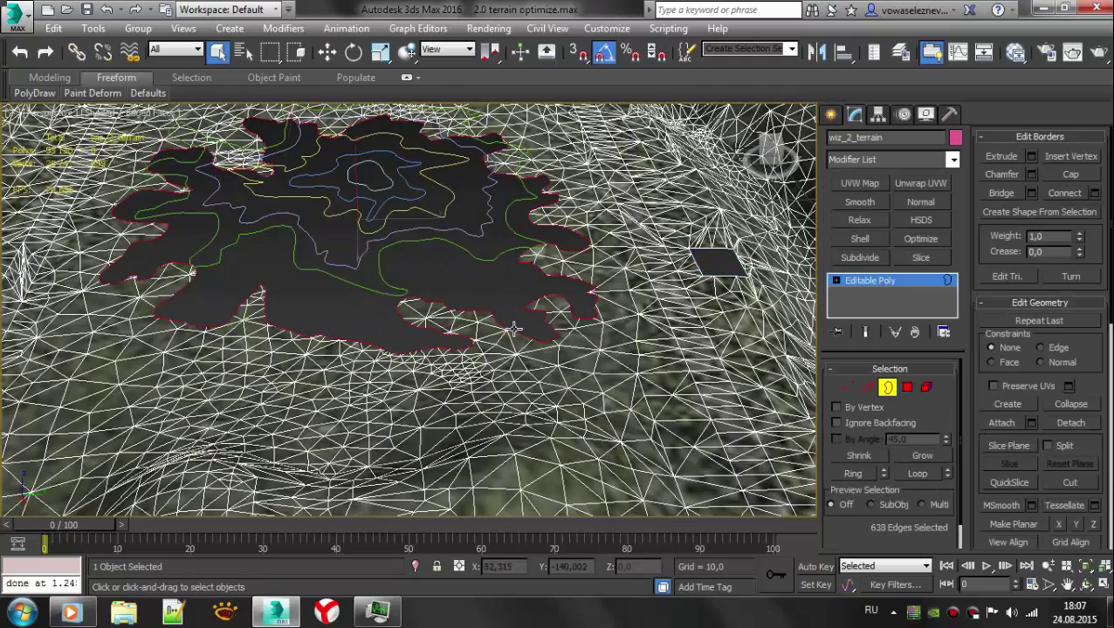
{"action": "left_click_drag", "start_coordinate": [366, 163], "coordinate": [367, 459], "text": "shift"}
- Detach the wall polygons as a separate object, Object001
{"action": "key", "text": "alt+w"}
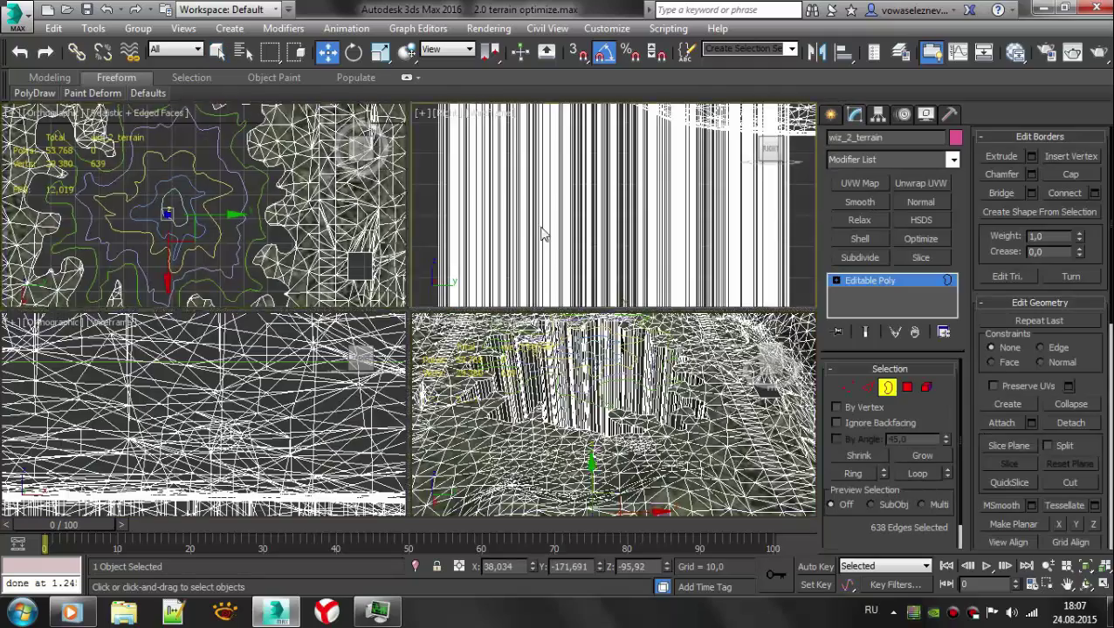
{"action": "key", "text": "alt+w"}
{"action": "scroll", "coordinate": [509, 226], "scroll_direction": "down", "scroll_amount": 5}
{"action": "key", "text": "4"}
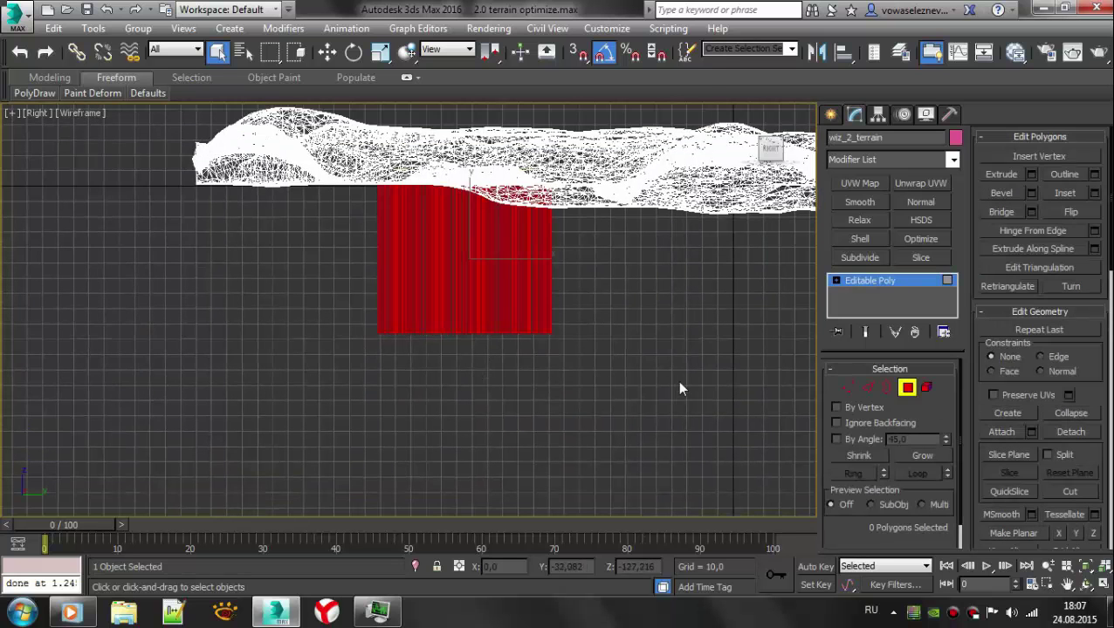
{"action": "left_click", "coordinate": [1070, 432]}
{"action": "left_click", "coordinate": [615, 312]}
- Hide the terrain so only the detached wall object stays visible
{"action": "left_click", "coordinate": [500, 267]}
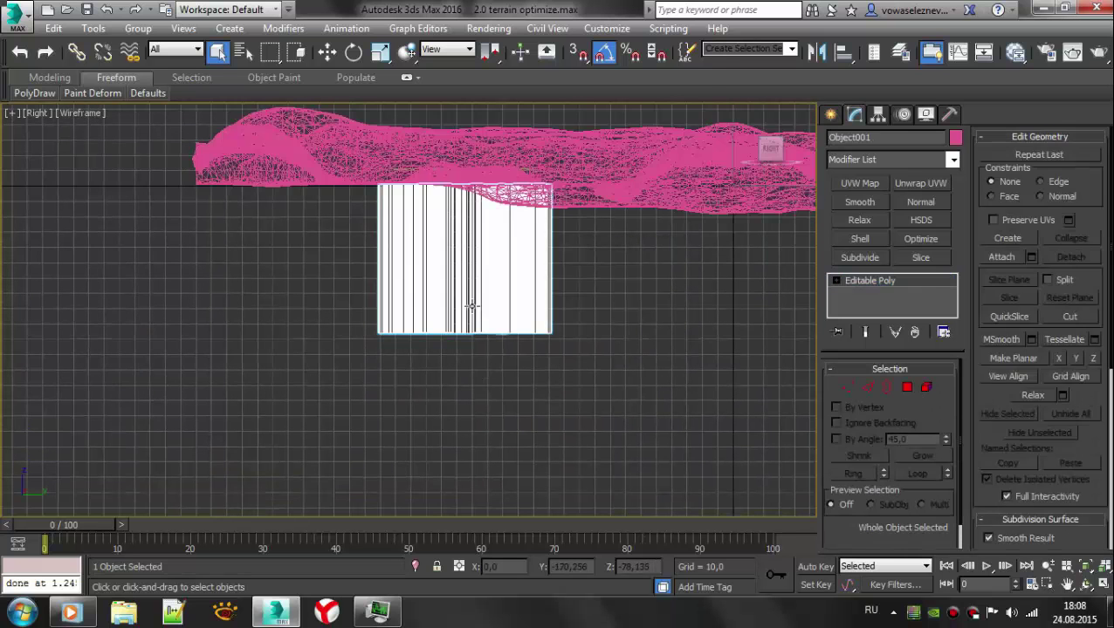
{"action": "key", "text": "ctrl+a"}
{"action": "left_click", "coordinate": [500, 267], "text": "alt"}
{"action": "left_click", "coordinate": [476, 288], "text": "ctrl"}
{"action": "left_click", "coordinate": [651, 188], "text": "alt"}
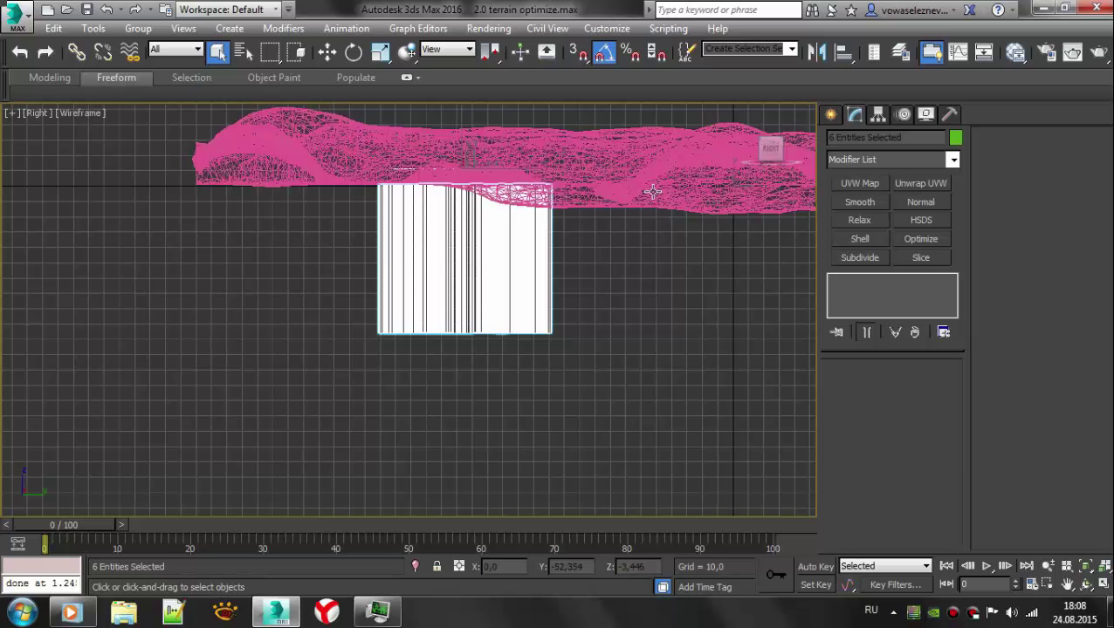
{"action": "right_click", "coordinate": [410, 277]}
{"action": "left_click", "coordinate": [451, 221]}
- Select Object001 in Vertex mode and show it shaded in a maximized Perspective view
{"action": "left_click", "coordinate": [514, 314]}
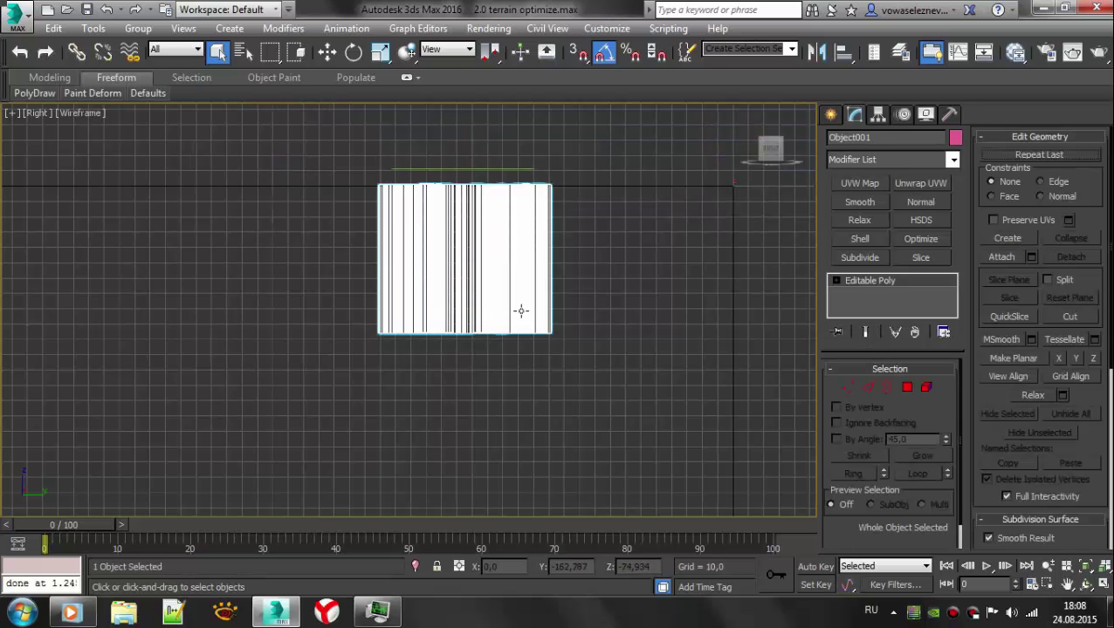
{"action": "key", "text": "1"}
{"action": "scroll", "coordinate": [467, 280], "scroll_direction": "down", "scroll_amount": 3}
{"action": "key", "text": "alt+w"}
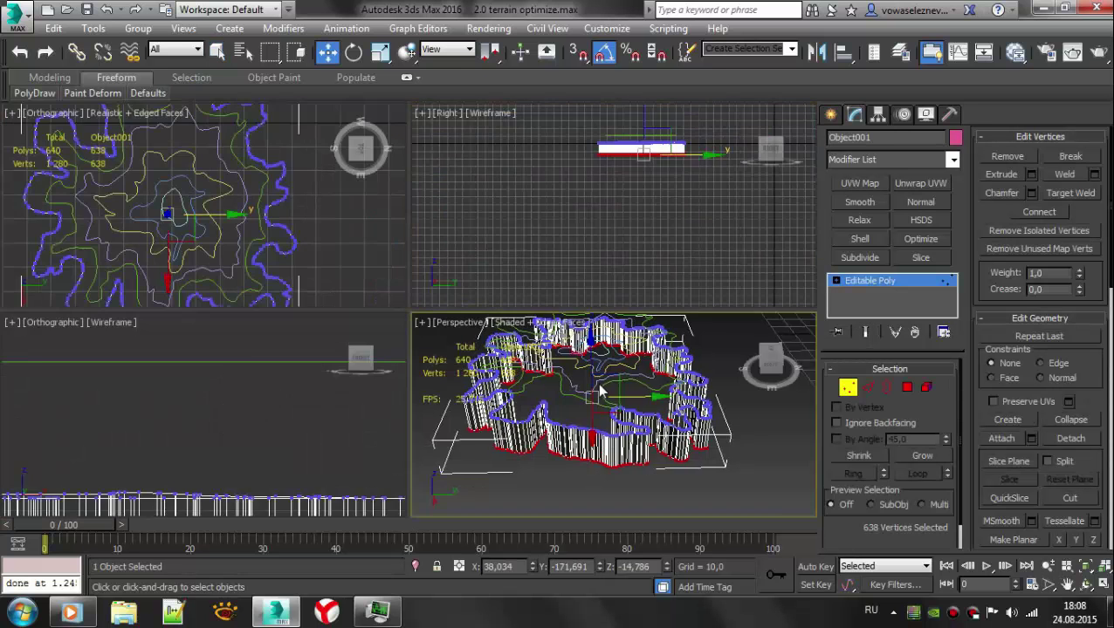
{"action": "key", "text": "alt+w"}
{"action": "key", "text": "F3"}
{"action": "scroll", "coordinate": [535, 385], "scroll_direction": "up", "scroll_amount": 5}
{"action": "scroll", "coordinate": [535, 388], "scroll_direction": "up", "scroll_amount": 3}
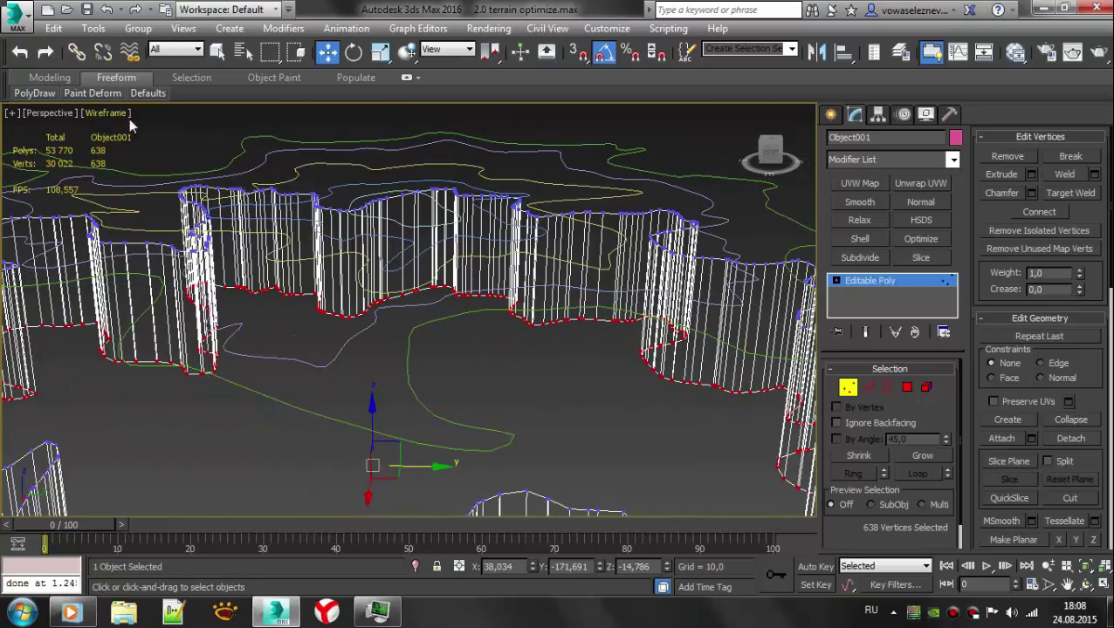
{"action": "left_click", "coordinate": [105, 113]}
{"action": "left_click", "coordinate": [149, 147]}
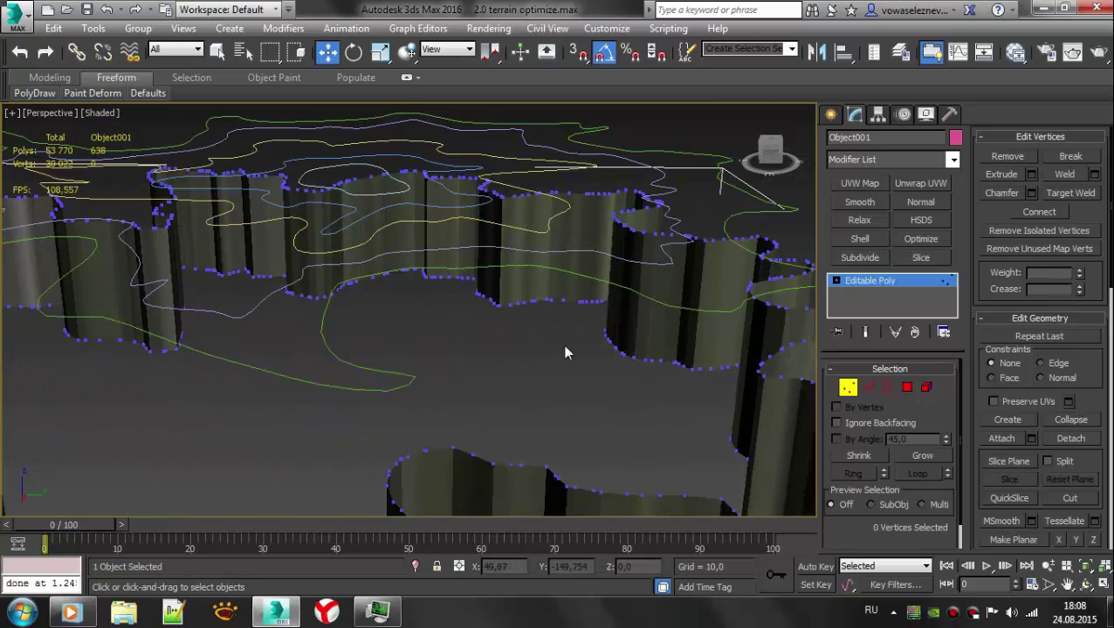
- Raise Object001's bottom vertices along Z so the walls become a thin, low band
{"action": "key", "text": "alt+w"}
{"action": "right_click", "coordinate": [618, 231]}
{"action": "key", "text": "alt+w"}
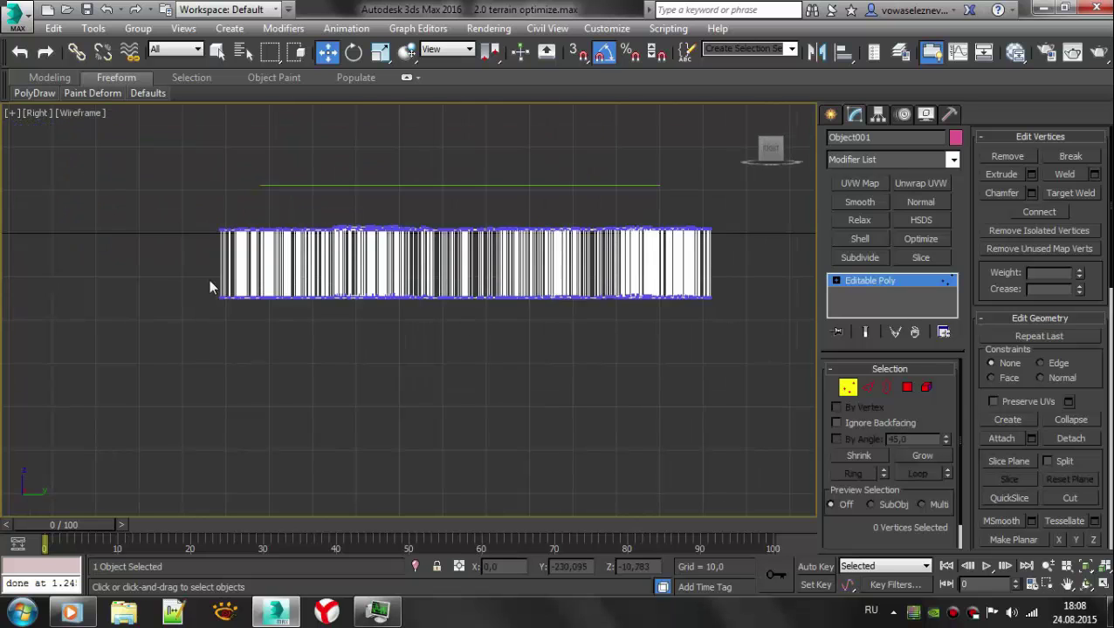
{"action": "key", "text": "alt+w"}
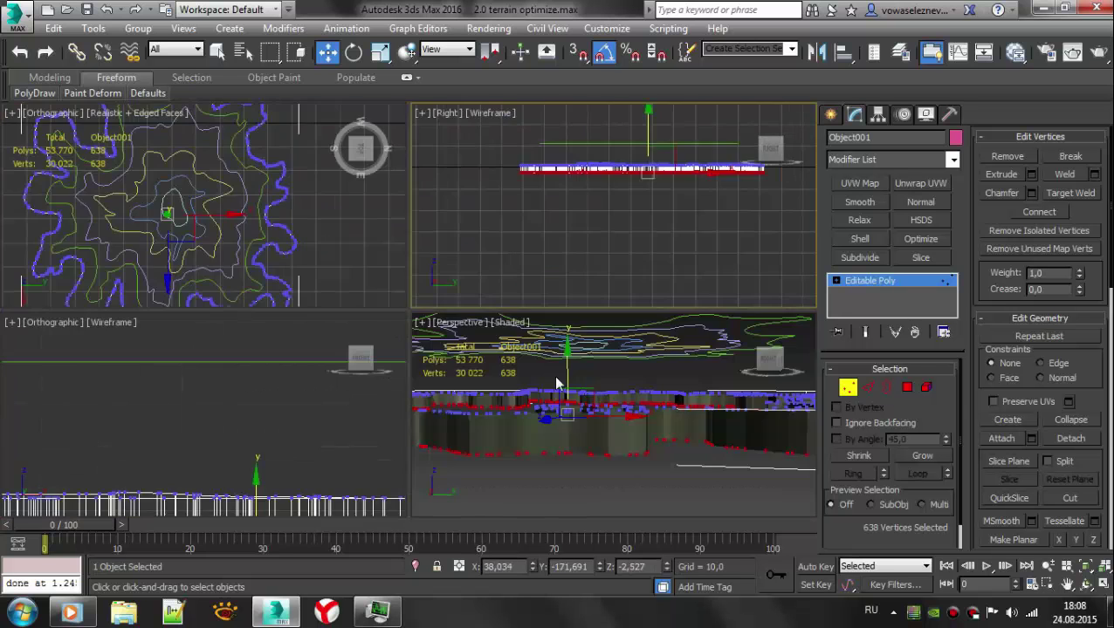
{"action": "right_click", "coordinate": [571, 424]}
{"action": "key", "text": "alt+w"}
{"action": "scroll", "coordinate": [1096, 259], "scroll_direction": "down", "scroll_amount": 3}
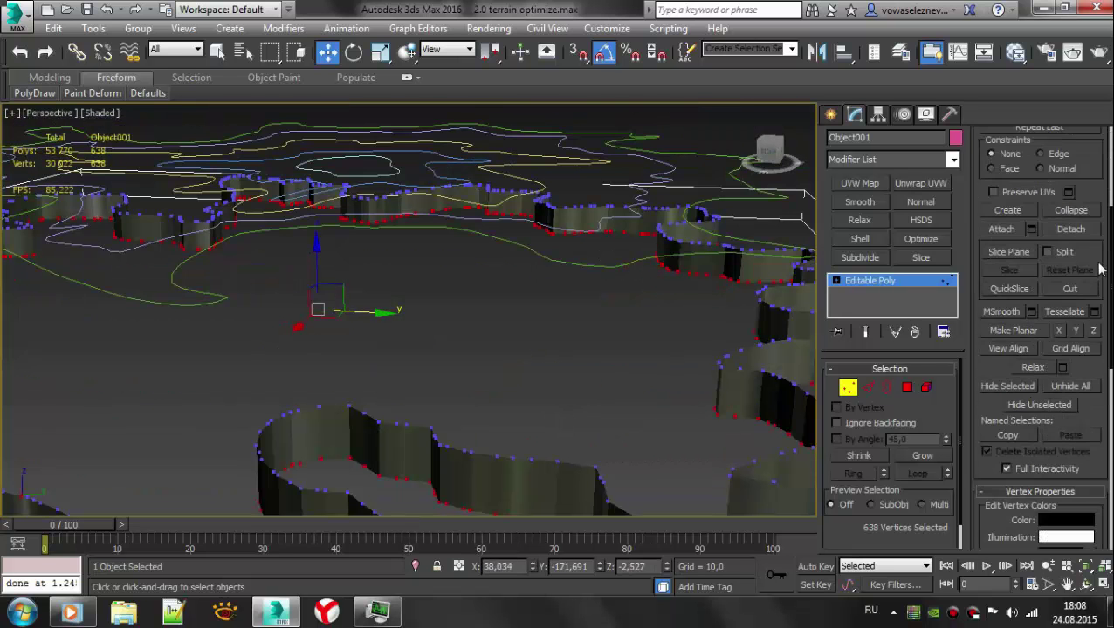
{"action": "left_click_drag", "start_coordinate": [314, 269], "coordinate": [312, 244]}
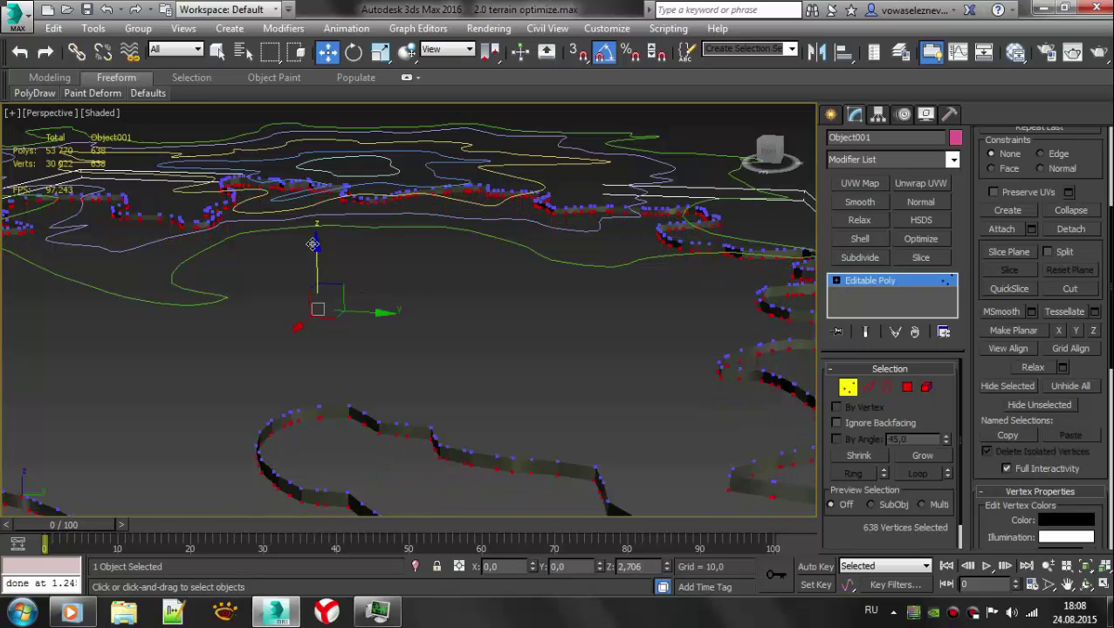
- Import the stalker_neutral character file with the X-Ray tools Import object window
{"action": "left_click", "coordinate": [949, 114]}
{"action": "left_click", "coordinate": [1040, 158]}
{"action": "left_click", "coordinate": [251, 183]}
{"action": "left_click", "coordinate": [556, 38]}
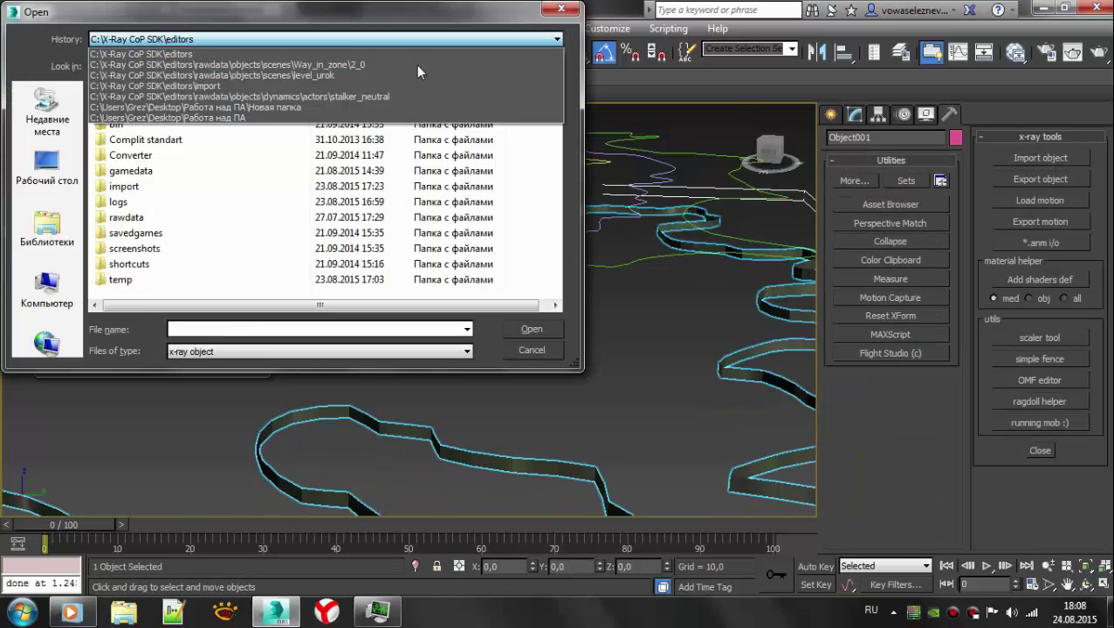
{"action": "left_click", "coordinate": [416, 64]}
{"action": "double_click", "coordinate": [133, 108]}
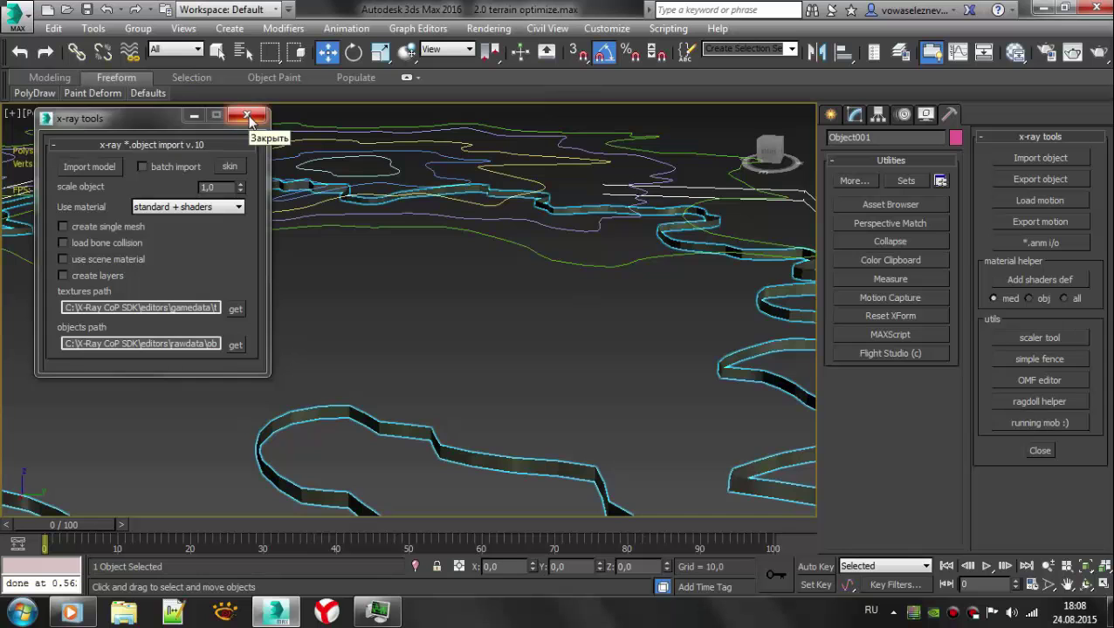
{"action": "left_click", "coordinate": [248, 116]}
- Move the stalker_neutral_1 character to stand beside the low walls
{"action": "key", "text": "z"}
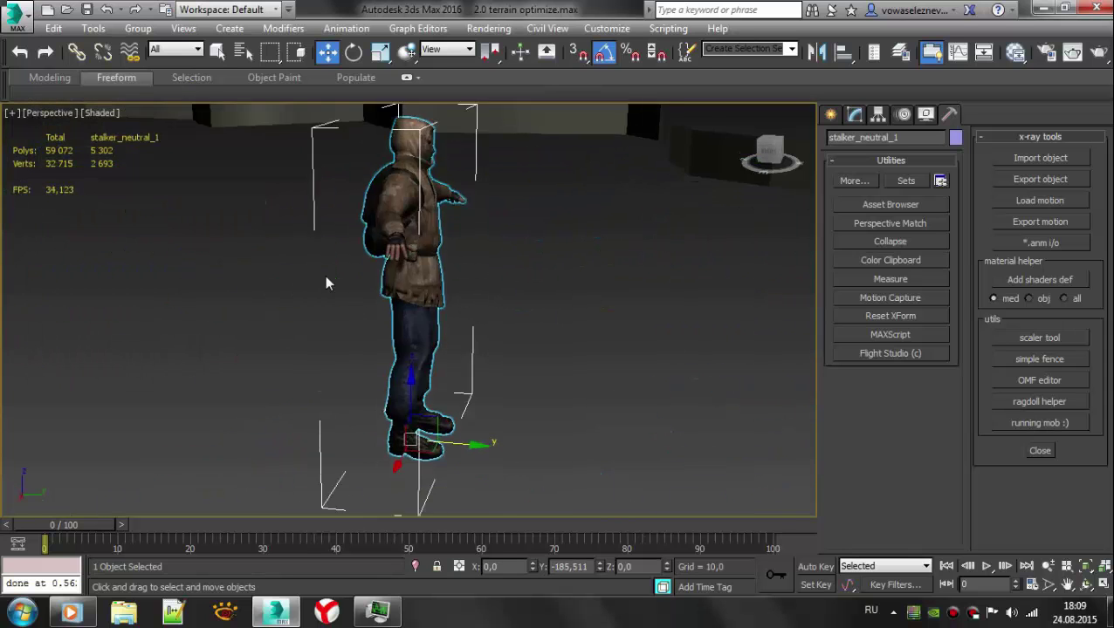
{"action": "mouse_move", "coordinate": [325, 275]}
{"action": "middle_mouse_down", "text": "alt"}
{"action": "mouse_move", "coordinate": [566, 291]}
{"action": "mouse_move", "coordinate": [512, 303]}
{"action": "middle_mouse_up", "text": "alt"}
{"action": "scroll", "coordinate": [403, 281], "scroll_direction": "down", "scroll_amount": 3}
{"action": "key", "text": "z"}
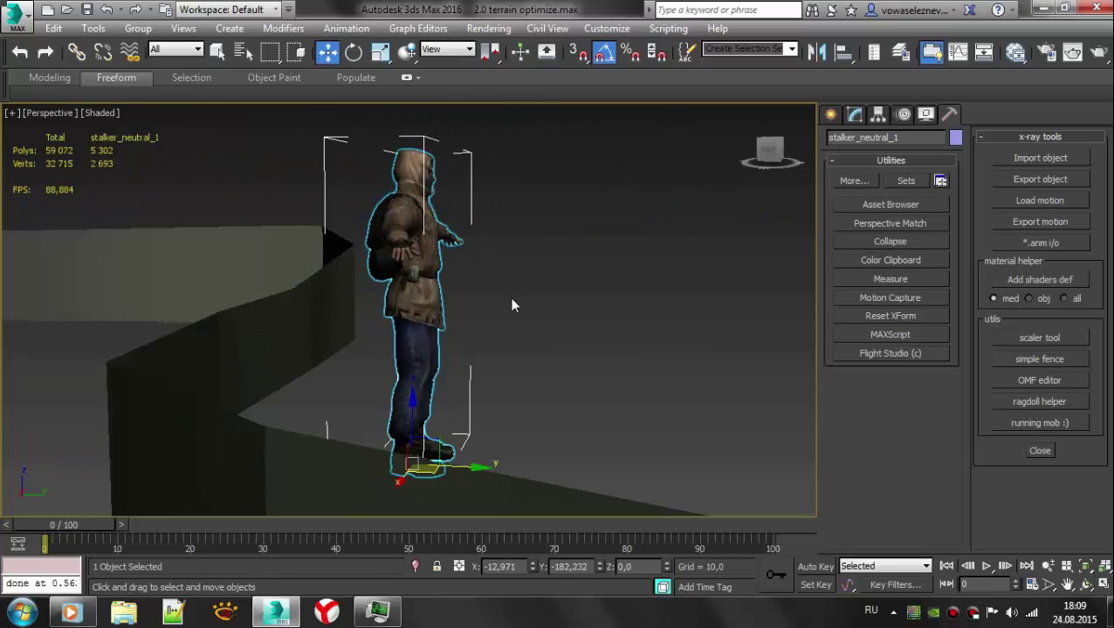
{"action": "mouse_move", "coordinate": [475, 436]}
{"action": "left_mouse_down"}
{"action": "mouse_move", "coordinate": [220, 502]}
{"action": "mouse_move", "coordinate": [194, 449]}
{"action": "left_mouse_up"}
{"action": "scroll", "coordinate": [336, 357], "scroll_direction": "down", "scroll_amount": 5}
- Select Object001 and frame the character and wall edge in the side view
{"action": "key", "text": "q"}
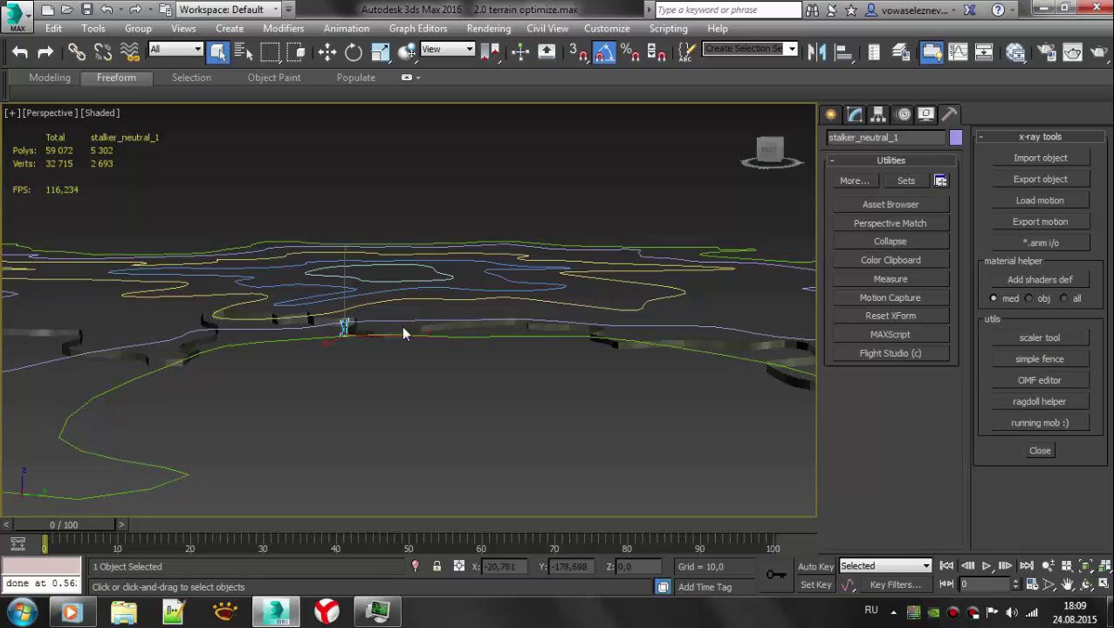
{"action": "left_click", "coordinate": [391, 352]}
{"action": "key", "text": "r"}
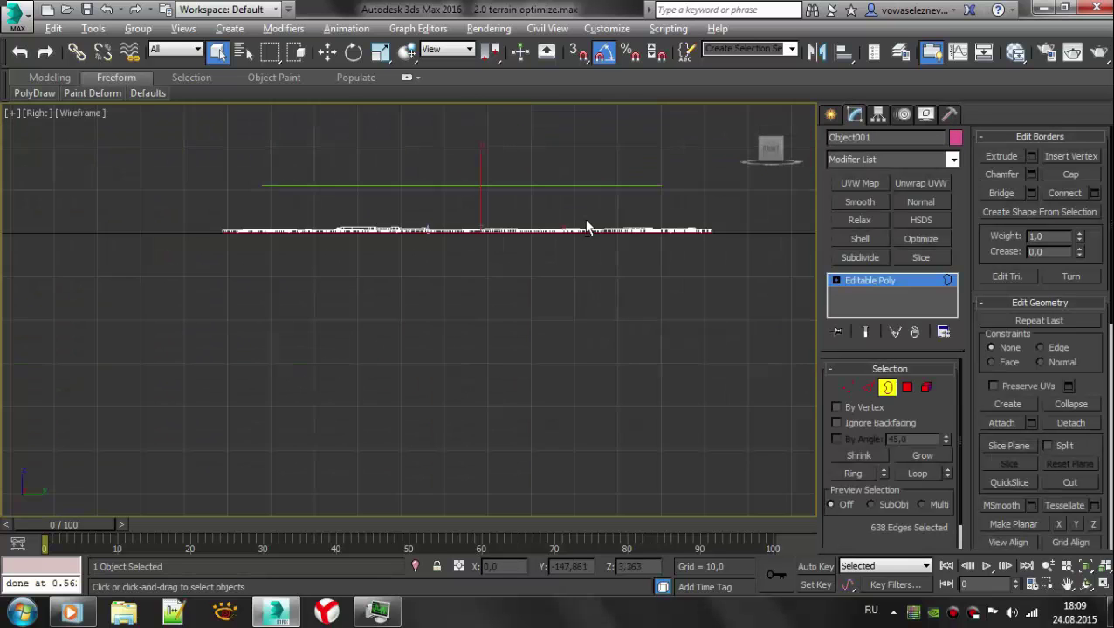
{"action": "scroll", "coordinate": [558, 201], "scroll_direction": "up", "scroll_amount": 2}
{"action": "scroll", "coordinate": [457, 236], "scroll_direction": "up", "scroll_amount": 3}
{"action": "scroll", "coordinate": [560, 178], "scroll_direction": "up", "scroll_amount": 3}
{"action": "middle_click_drag", "start_coordinate": [559, 178], "coordinate": [534, 224]}
{"action": "key", "text": "w"}
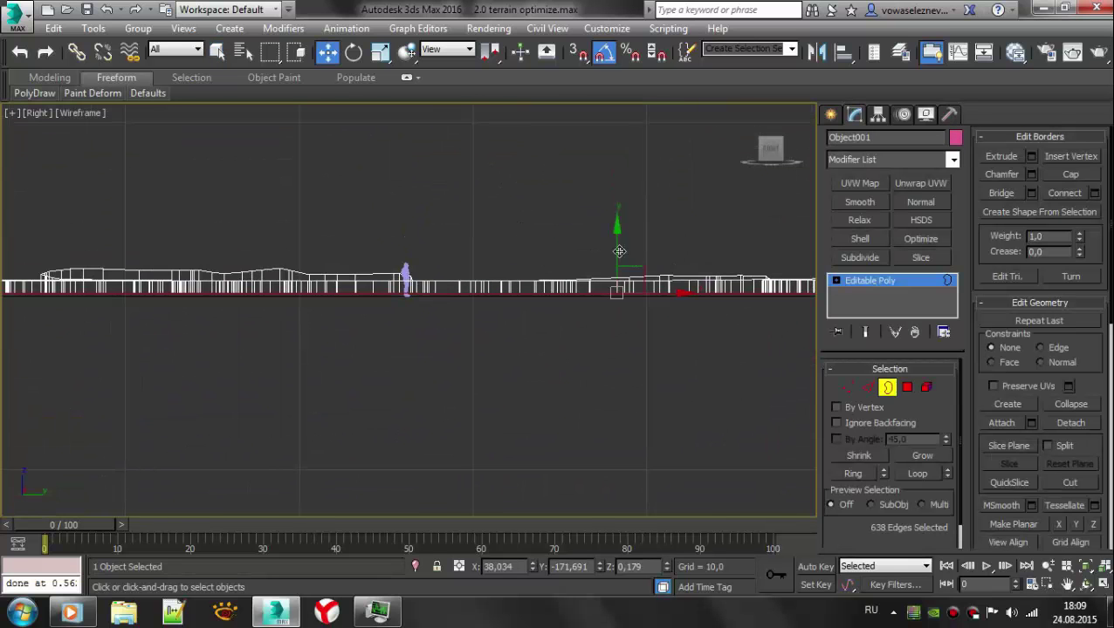
- Return to a maximized Perspective view and orbit lower across the terrain
{"action": "scroll", "coordinate": [507, 260], "scroll_direction": "up", "scroll_amount": 2}
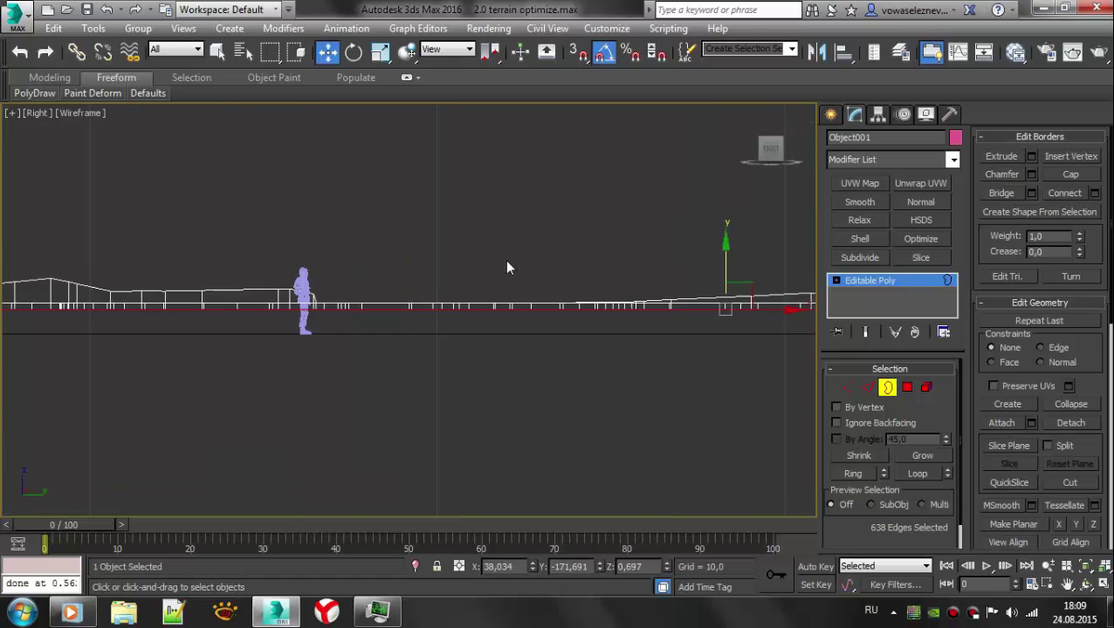
{"action": "scroll", "coordinate": [504, 259], "scroll_direction": "up", "scroll_amount": 3}
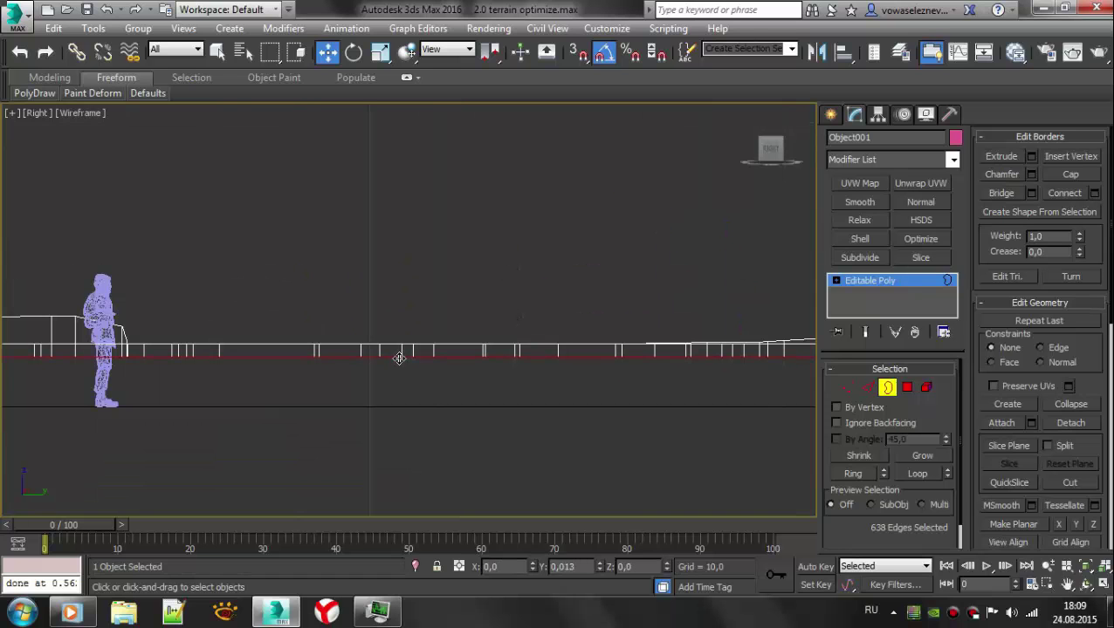
{"action": "key", "text": "alt+w"}
{"action": "middle_click", "coordinate": [432, 347]}
{"action": "key", "text": "alt+w"}
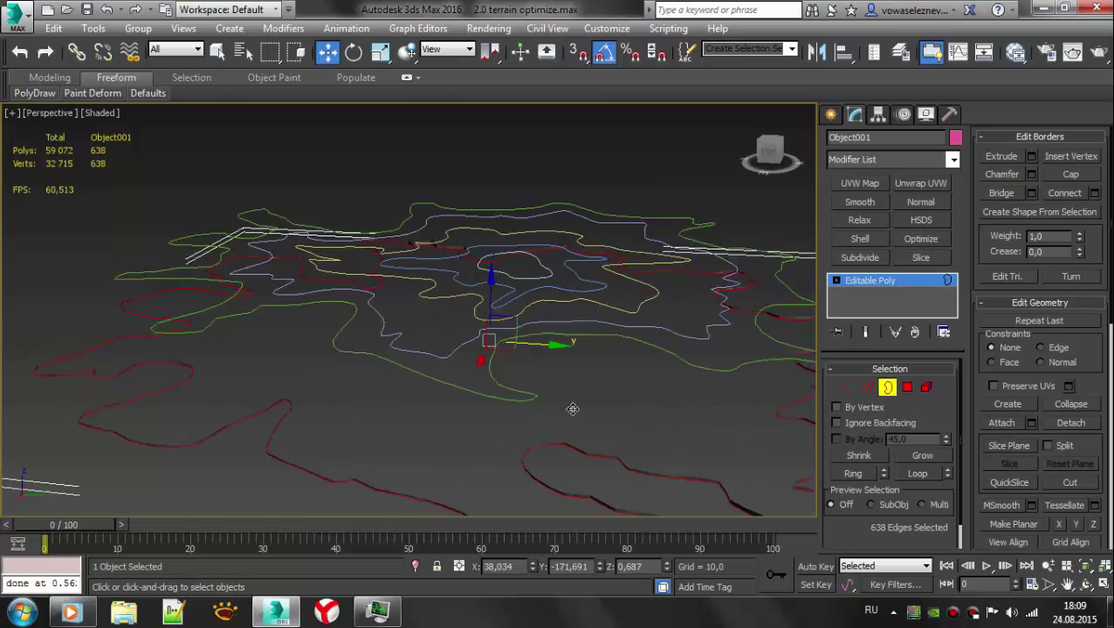
{"action": "middle_click_drag", "start_coordinate": [432, 347], "coordinate": [442, 306], "text": "alt"}
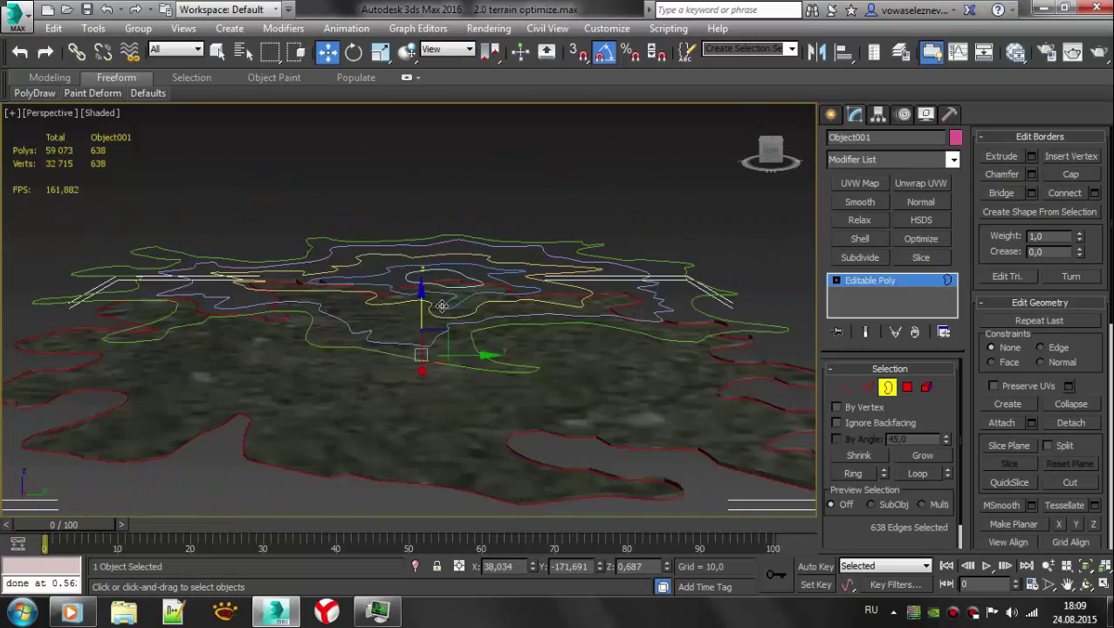
- Exit Border mode and add a Shell modifier to the Line002 outline
{"action": "key", "text": "2"}
{"action": "left_click", "coordinate": [489, 329]}
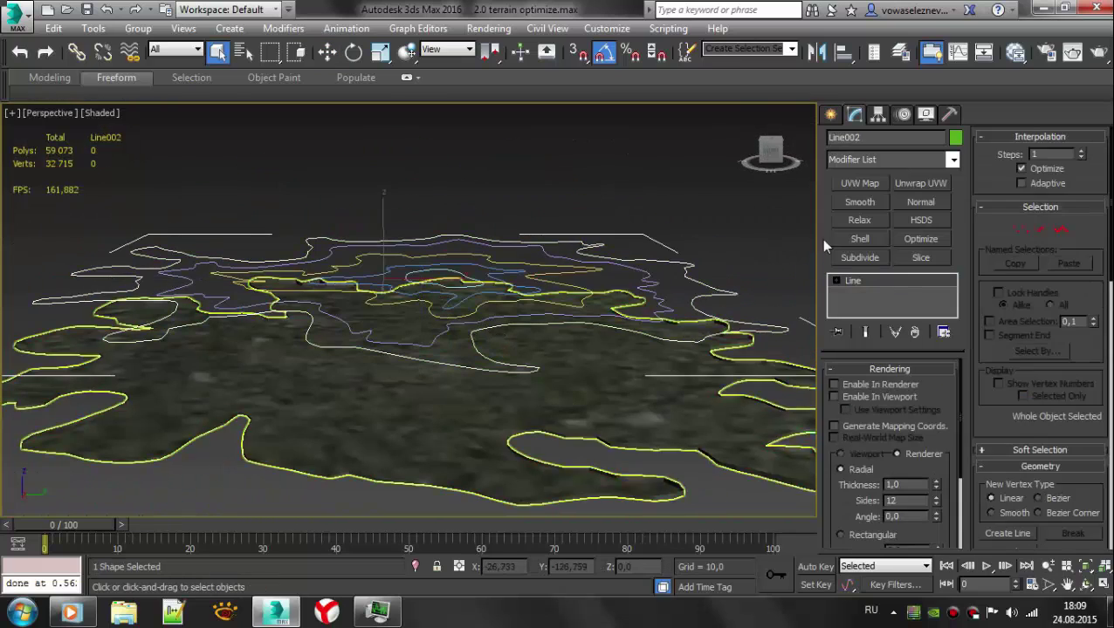
{"action": "left_click", "coordinate": [857, 239]}
{"action": "middle_click_drag", "start_coordinate": [387, 242], "coordinate": [288, 436], "text": "alt"}
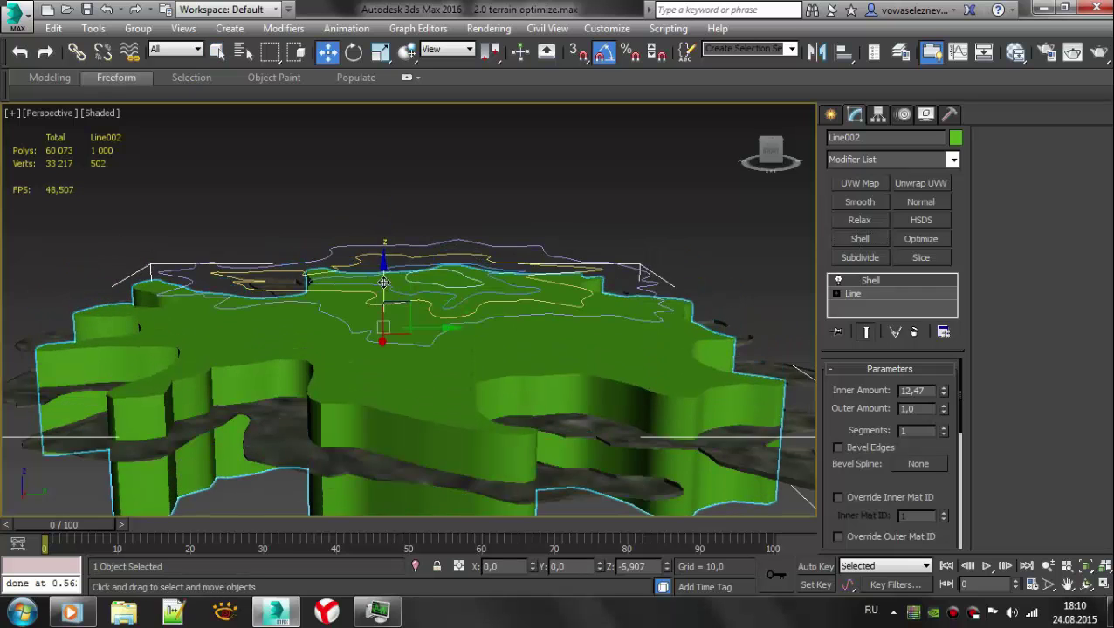
- Boolean-subtract the shelled Line002 walls from the terrain Object001
{"action": "key", "text": "q"}
{"action": "left_click", "coordinate": [288, 437]}
{"action": "left_click", "coordinate": [830, 114]}
{"action": "left_click", "coordinate": [858, 270]}
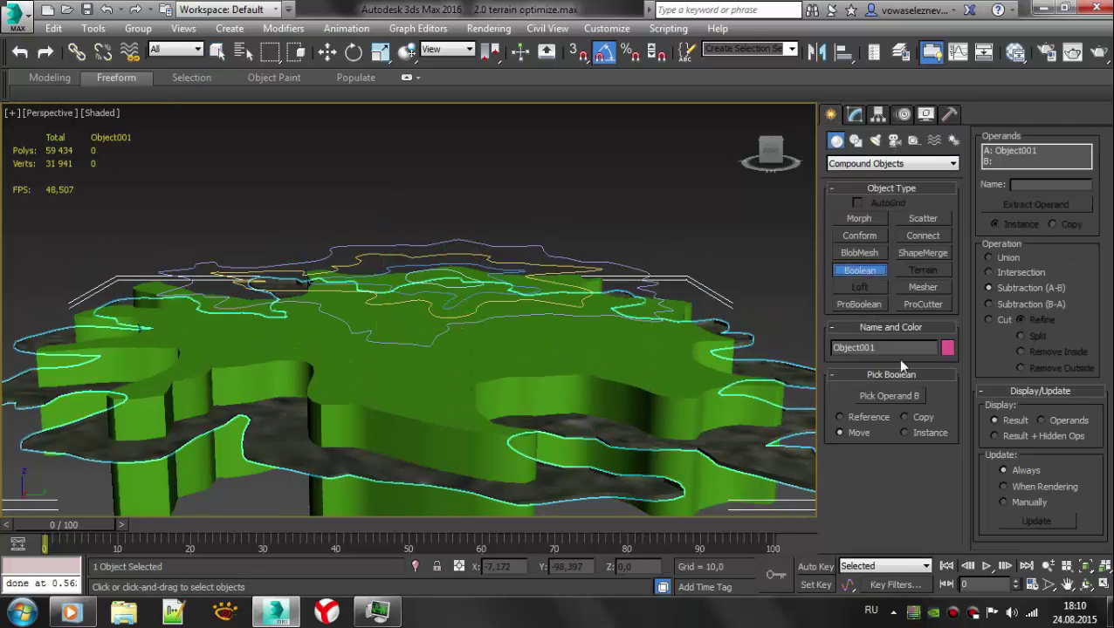
{"action": "left_click", "coordinate": [433, 431]}
{"action": "mouse_move", "coordinate": [535, 282]}
{"action": "middle_mouse_down", "text": "alt"}
{"action": "mouse_move", "coordinate": [528, 384]}
{"action": "mouse_move", "coordinate": [528, 335]}
{"action": "middle_mouse_up", "text": "alt"}
- Convert the cut terrain to Editable Poly and enter Border mode
{"action": "right_click", "coordinate": [560, 414]}
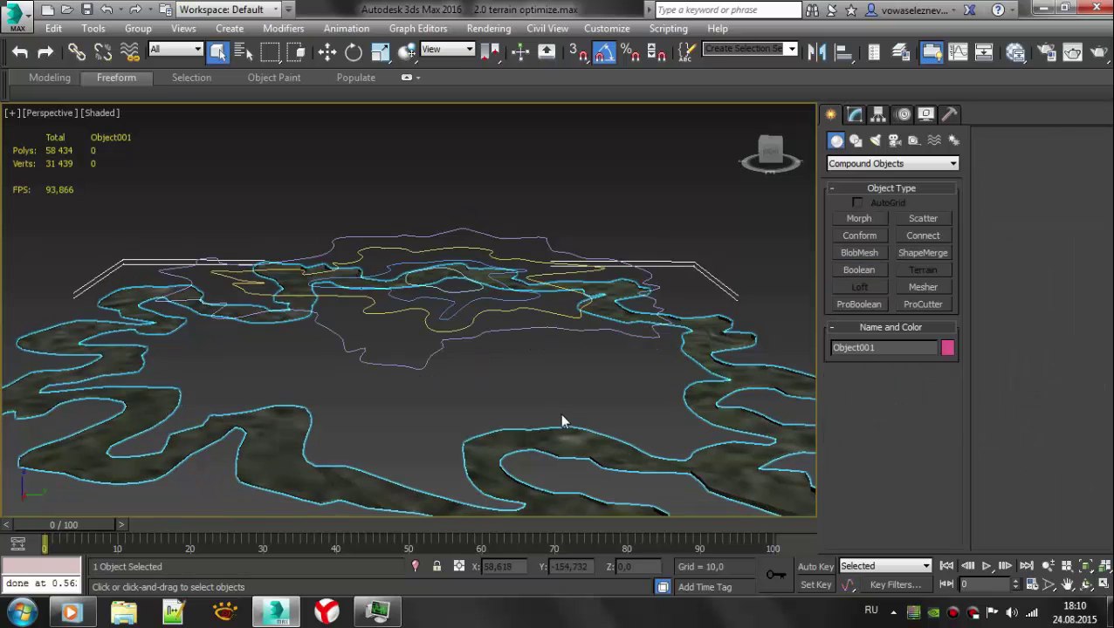
{"action": "right_click", "coordinate": [603, 429]}
{"action": "left_click", "coordinate": [816, 585]}
{"action": "key", "text": "3"}
{"action": "left_click", "coordinate": [524, 428]}
- Lower the selected hole borders slightly in the side view
{"action": "key", "text": "alt+w"}
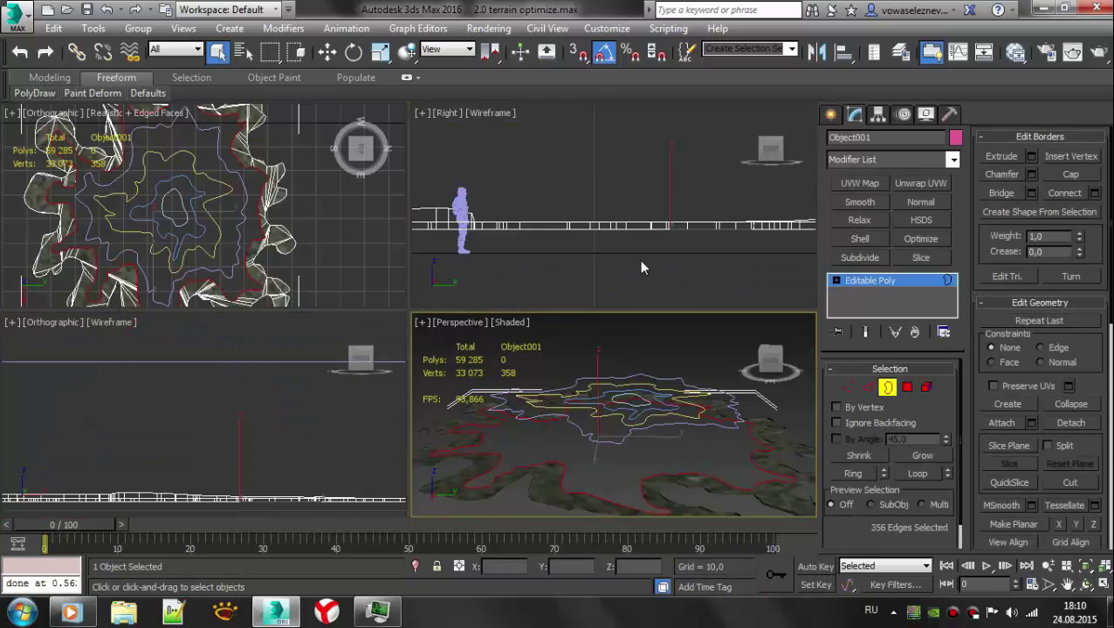
{"action": "key", "text": "alt+w"}
{"action": "key", "text": "w"}
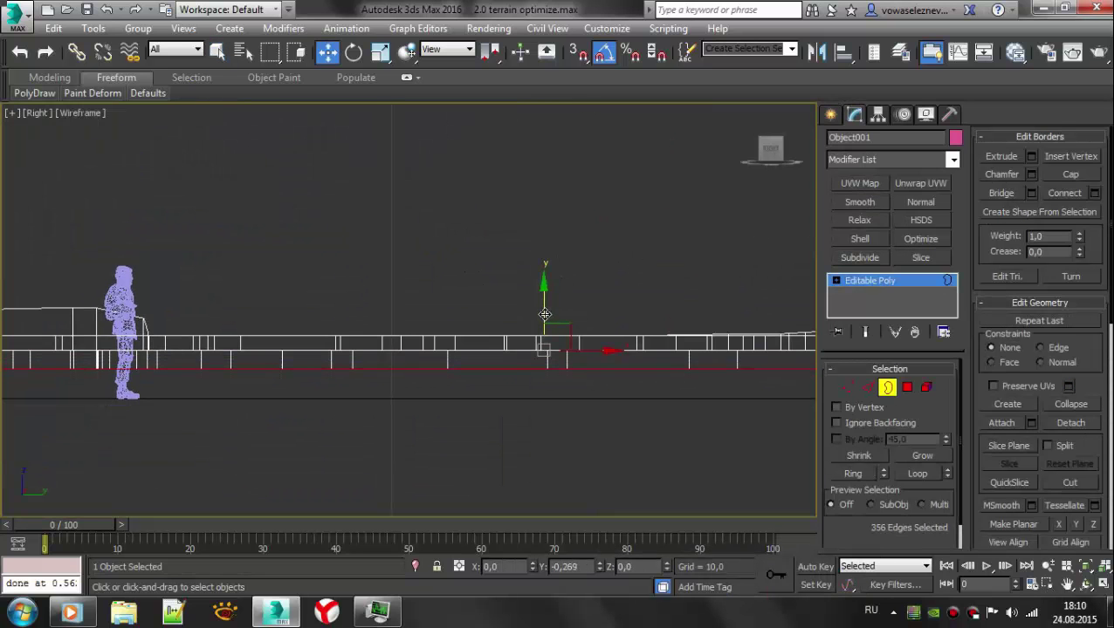
{"action": "key", "text": "alt+w"}
{"action": "key", "text": "alt+w"}
{"action": "mouse_move", "coordinate": [640, 380]}
{"action": "middle_mouse_down"}
{"action": "mouse_move", "coordinate": [651, 343]}
{"action": "mouse_move", "coordinate": [535, 372]}
{"action": "mouse_move", "coordinate": [563, 382]}
{"action": "middle_mouse_up"}
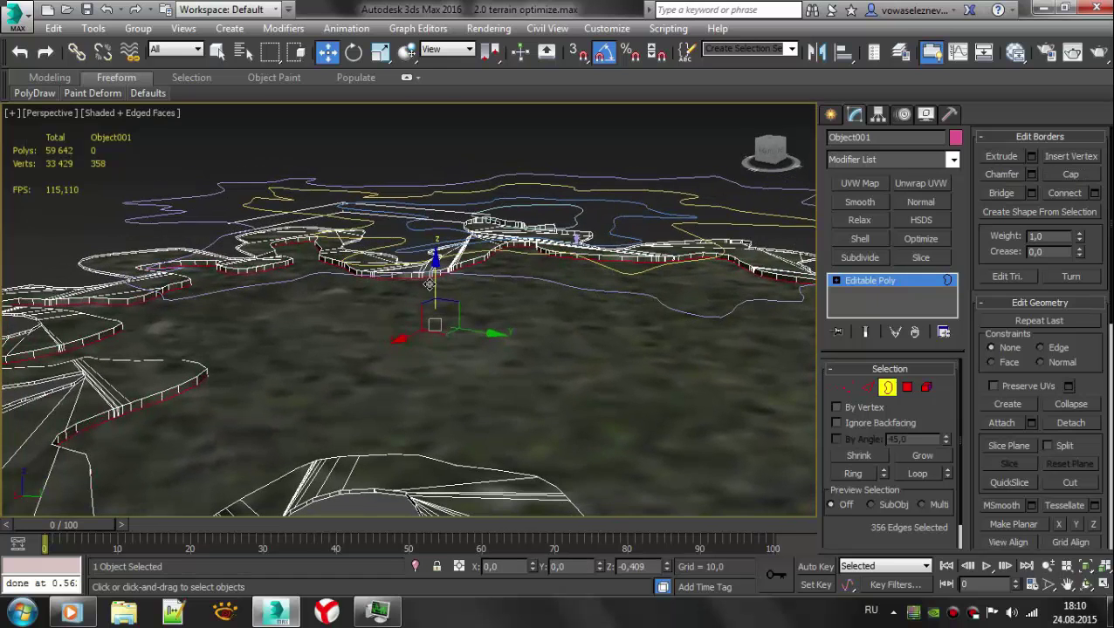
{"action": "key", "text": "alt+w"}
{"action": "key", "text": "alt+w"}
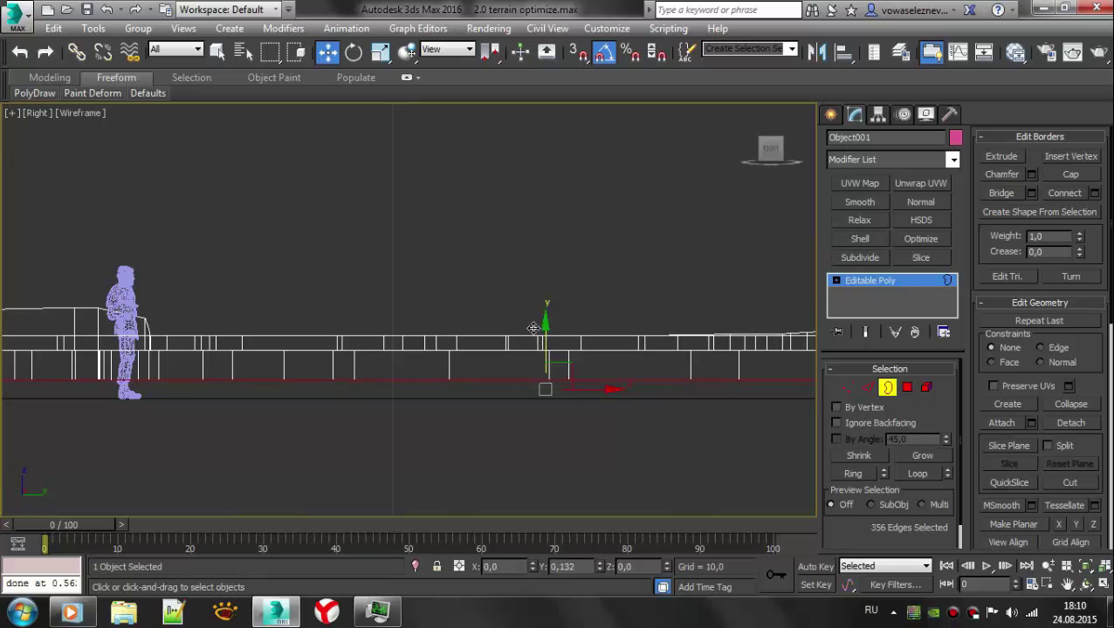
- Undo repeatedly until the Line002 shell and Boolean cut are removed
{"action": "left_click", "coordinate": [515, 340]}
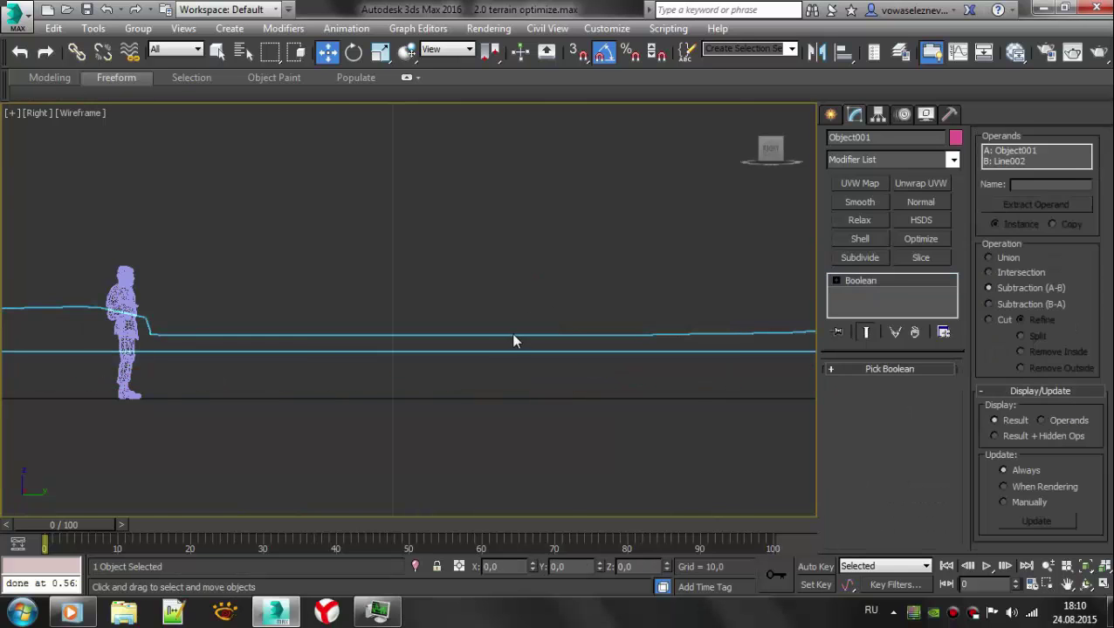
{"action": "left_click", "coordinate": [500, 343]}
{"action": "left_click", "coordinate": [376, 275]}
{"action": "left_click", "coordinate": [373, 265]}
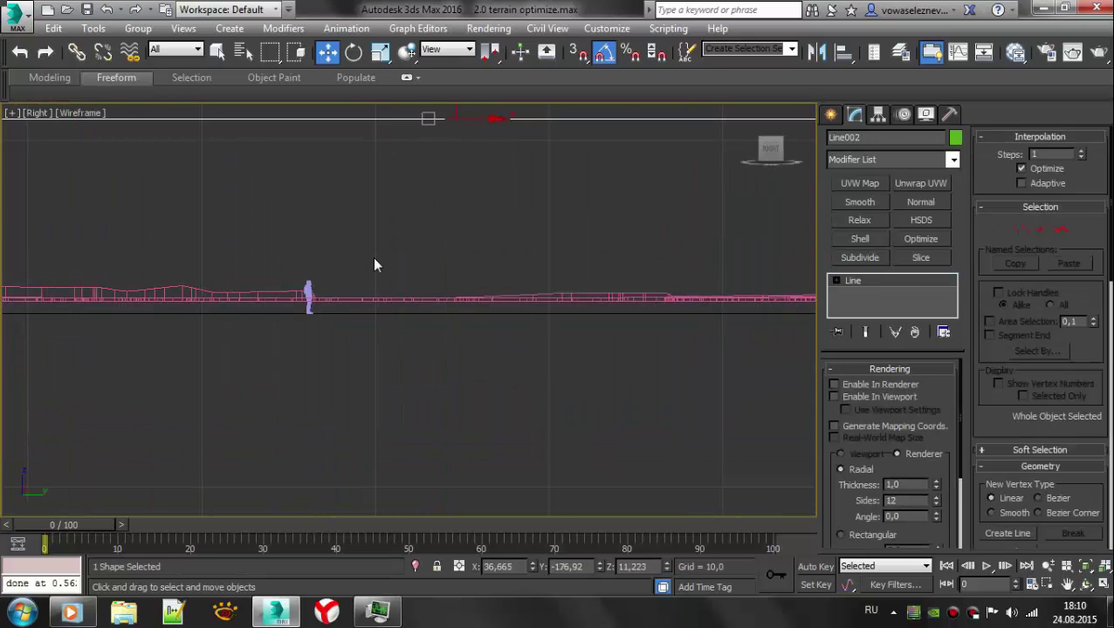
{"action": "left_click", "coordinate": [384, 262]}
{"action": "scroll", "coordinate": [428, 266], "scroll_direction": "up", "scroll_amount": 2}
{"action": "key", "text": "3"}
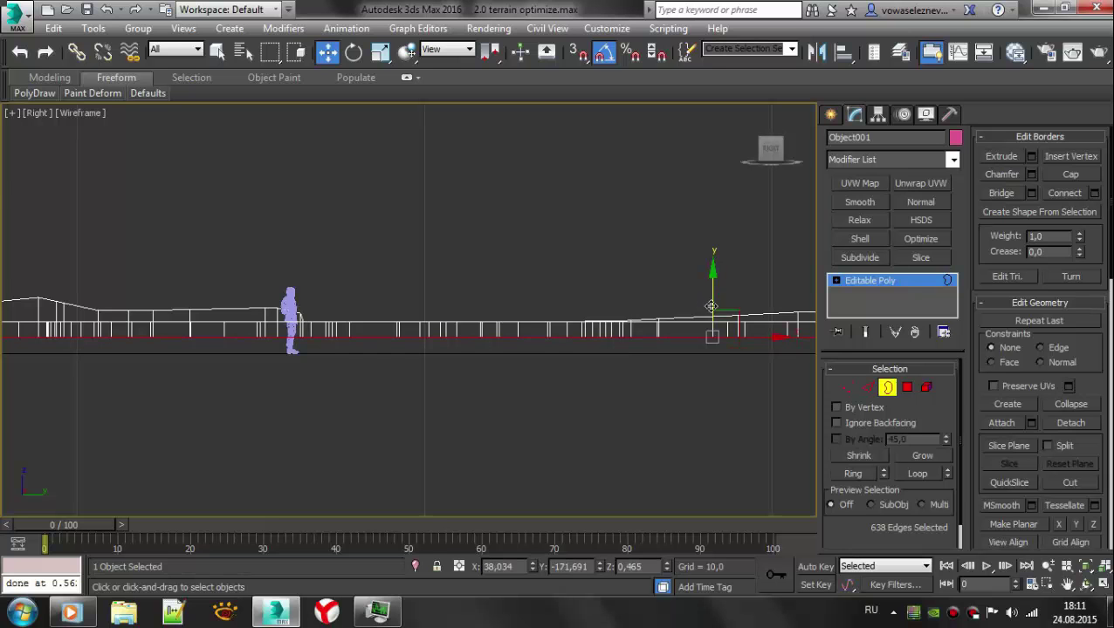
{"action": "key", "text": "alt+w"}
{"action": "key", "text": "alt+w"}
- Add a Shell to Line002 and start a Boolean on the terrain
{"action": "left_click", "coordinate": [792, 373]}
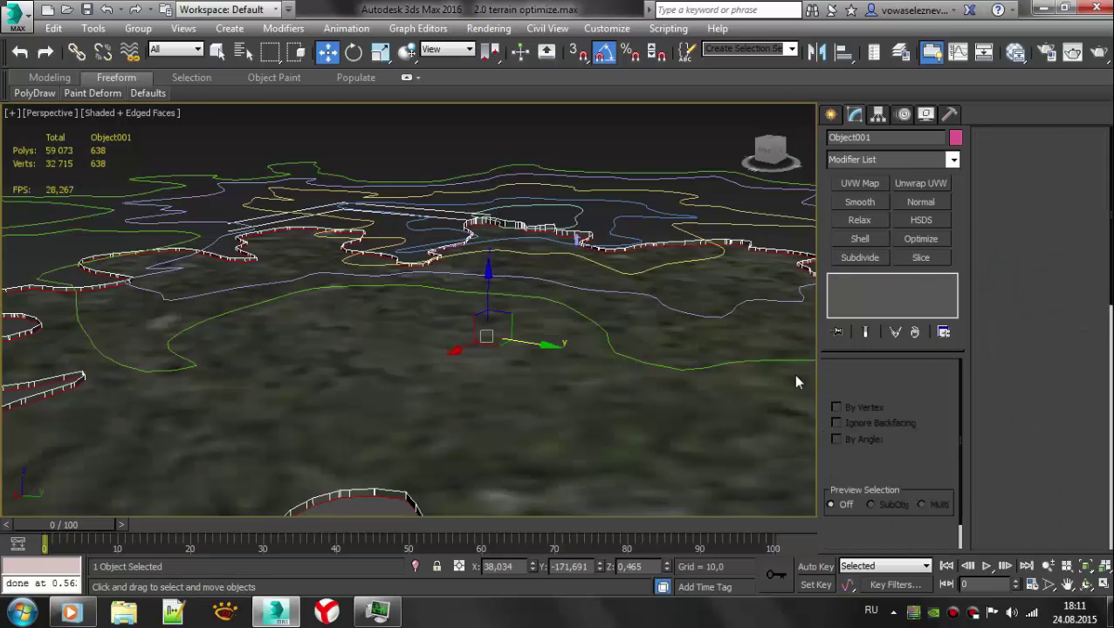
{"action": "left_click", "coordinate": [672, 369]}
{"action": "left_click", "coordinate": [860, 239]}
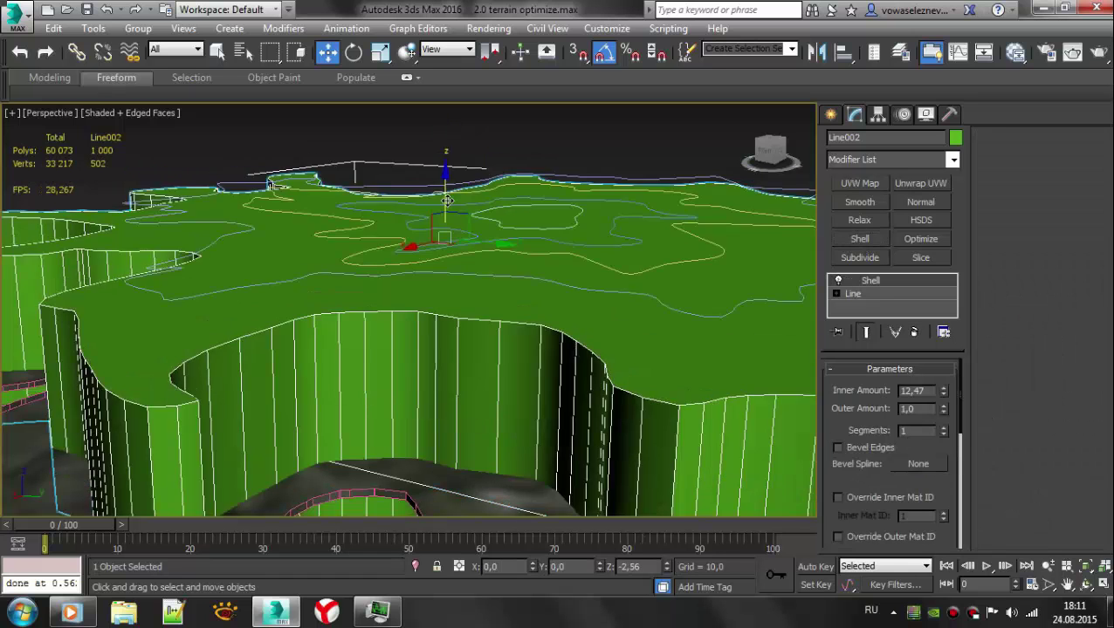
{"action": "left_click", "coordinate": [830, 114]}
{"action": "left_click", "coordinate": [858, 270]}
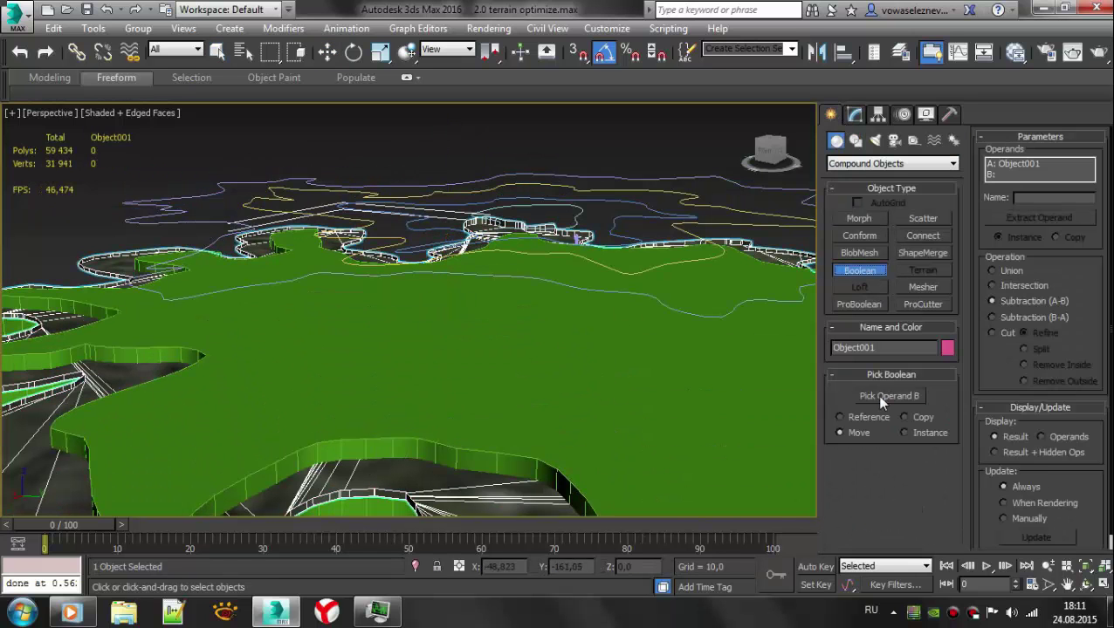
{"action": "left_click", "coordinate": [876, 395]}
{"action": "left_click", "coordinate": [605, 321]}
- Convert the terrain to Editable Poly, add Subdivide, and collapse it
{"action": "right_click", "coordinate": [584, 456]}
{"action": "left_click", "coordinate": [593, 400]}
{"action": "right_click", "coordinate": [593, 389]}
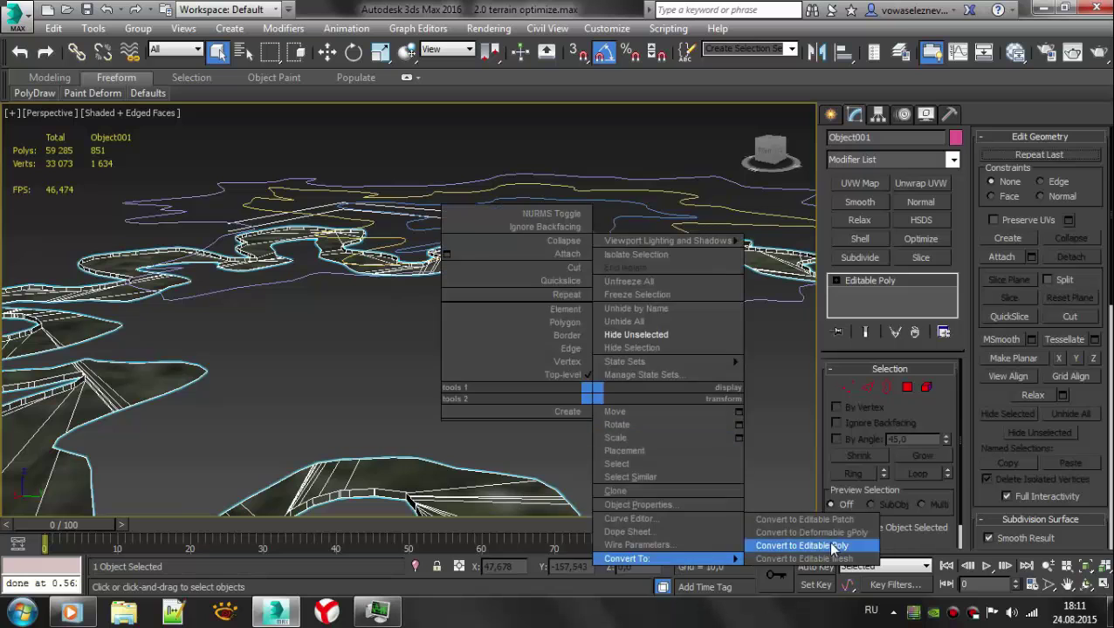
{"action": "left_click", "coordinate": [821, 541]}
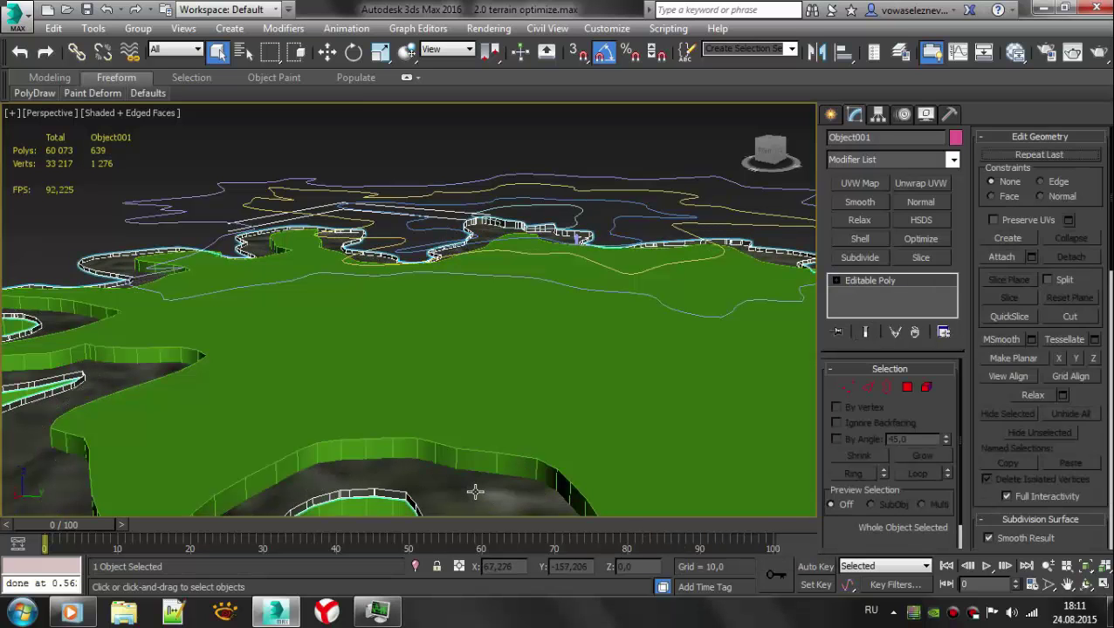
{"action": "right_click", "coordinate": [475, 424]}
{"action": "left_click", "coordinate": [857, 257]}
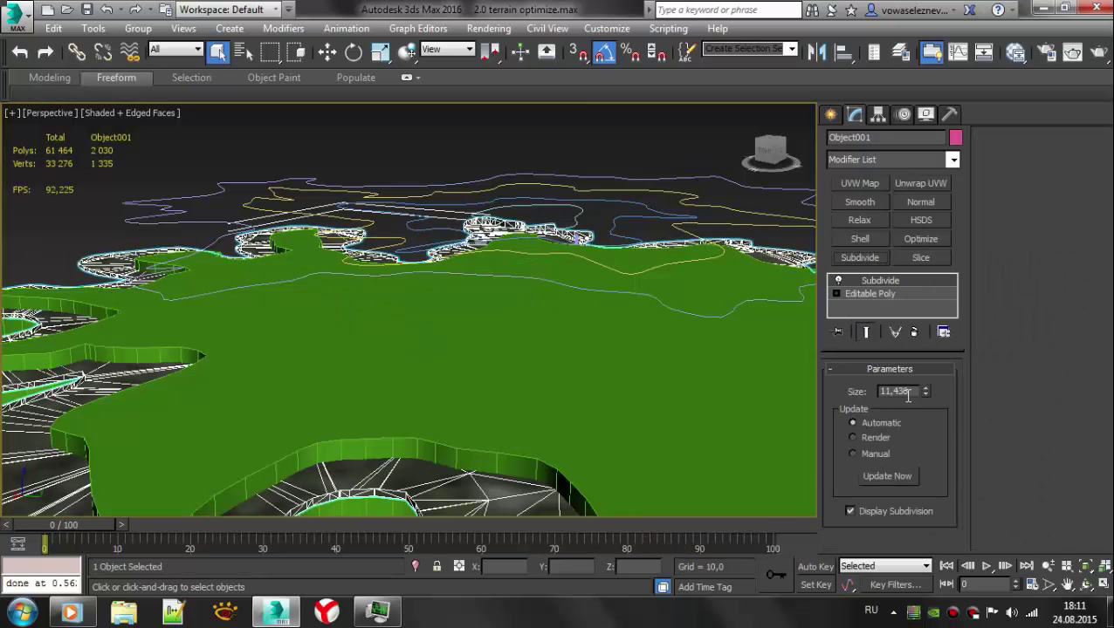
{"action": "right_click", "coordinate": [439, 292]}
{"action": "left_click", "coordinate": [652, 471]}
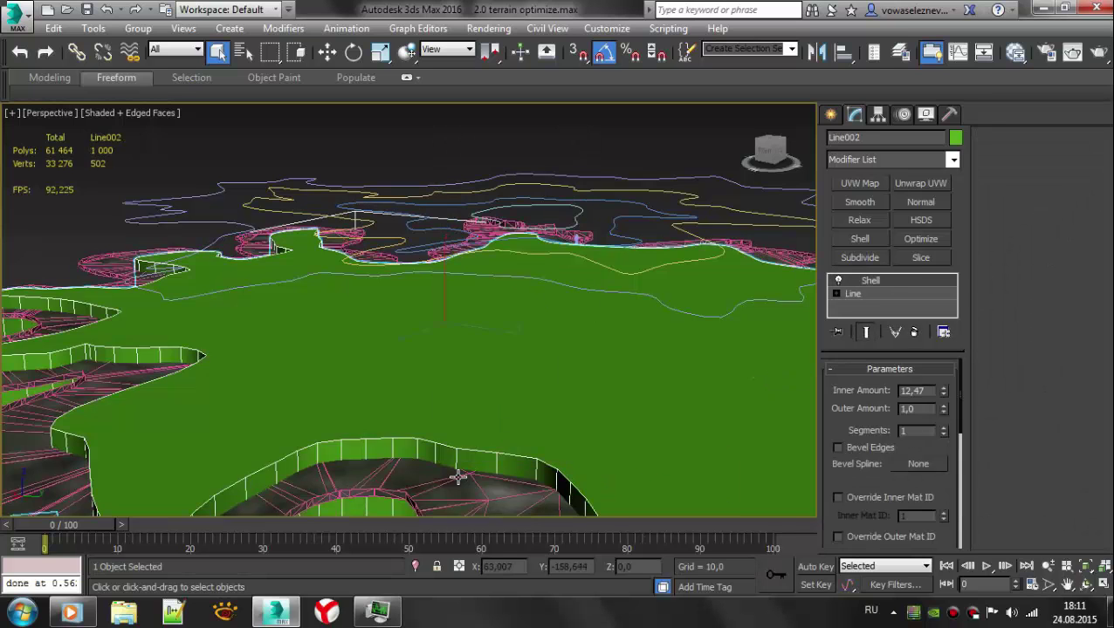
- Boolean-subtract the shelled Line002 from the terrain and convert it to Editable Poly
{"action": "left_click", "coordinate": [830, 114]}
{"action": "left_click", "coordinate": [858, 271]}
{"action": "left_click", "coordinate": [889, 395]}
{"action": "left_click", "coordinate": [579, 341]}
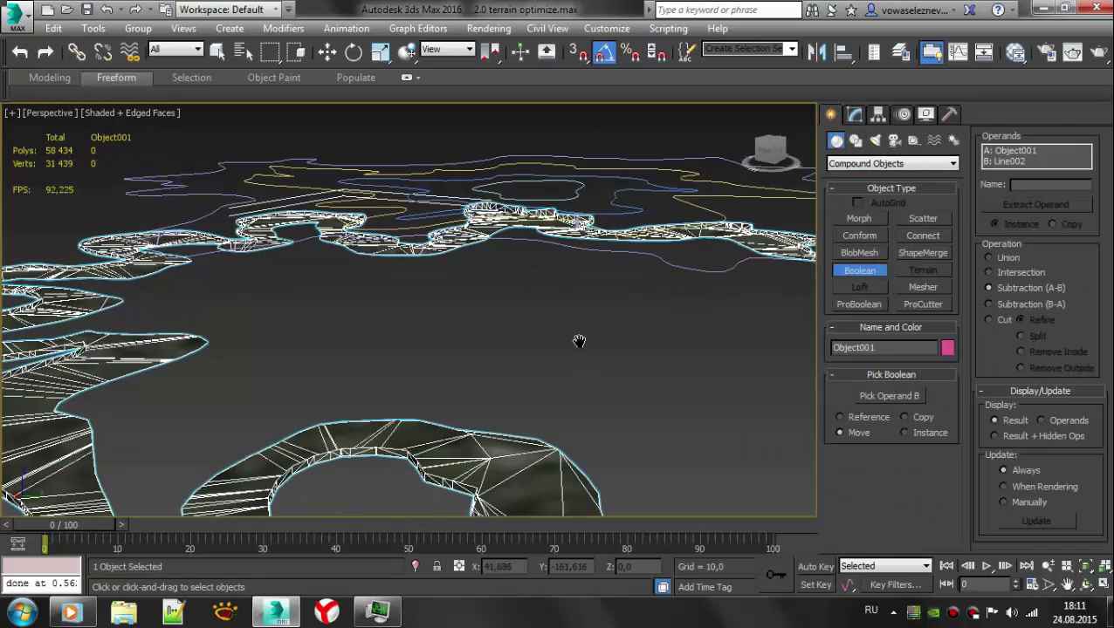
{"action": "scroll", "coordinate": [528, 439], "scroll_direction": "up", "scroll_amount": 3}
{"action": "right_click", "coordinate": [524, 419]}
{"action": "left_click", "coordinate": [743, 572]}
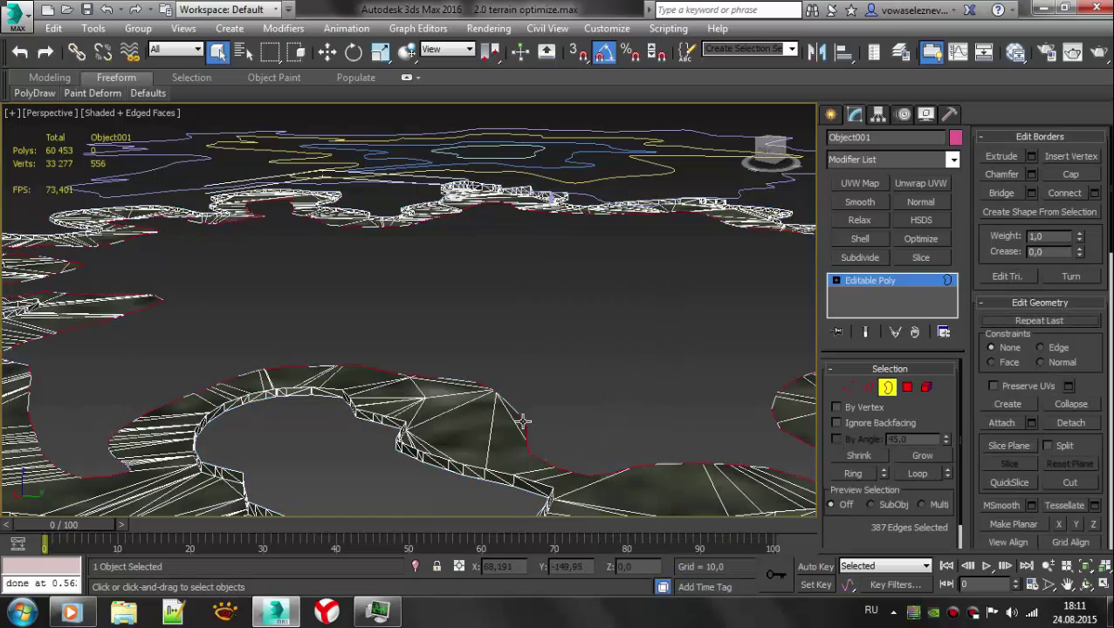
- Lower the new hole's border in the side view, then re-subdivide and collapse the terrain
{"action": "key", "text": "alt+w"}
{"action": "right_click", "coordinate": [593, 233]}
{"action": "key", "text": "alt+w"}
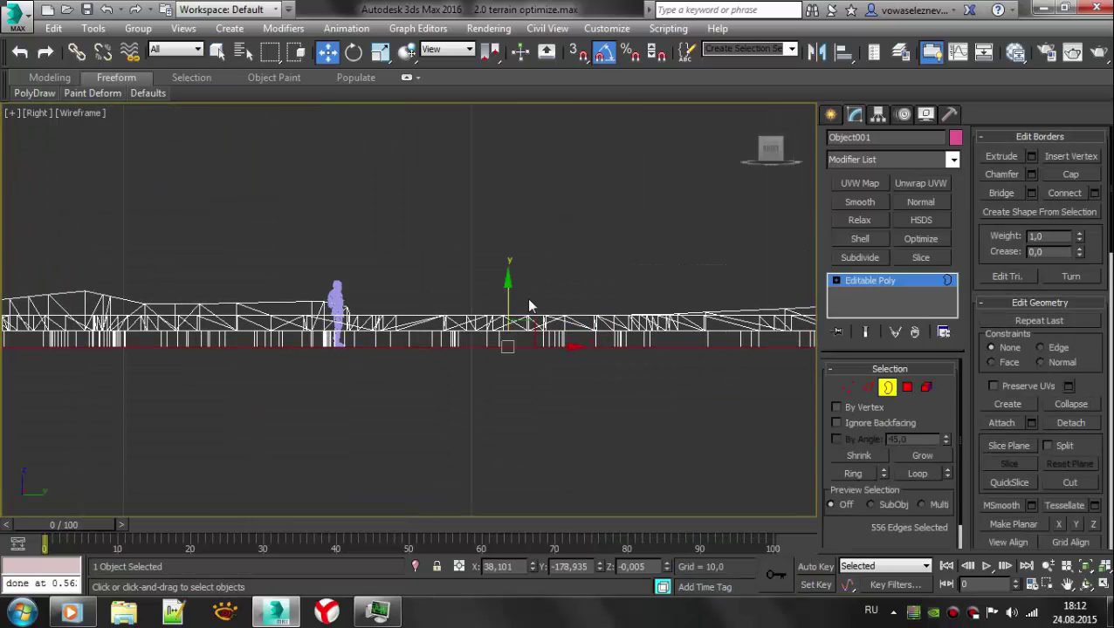
{"action": "key", "text": "alt+w"}
{"action": "key", "text": "alt+w"}
{"action": "left_click", "coordinate": [859, 258]}
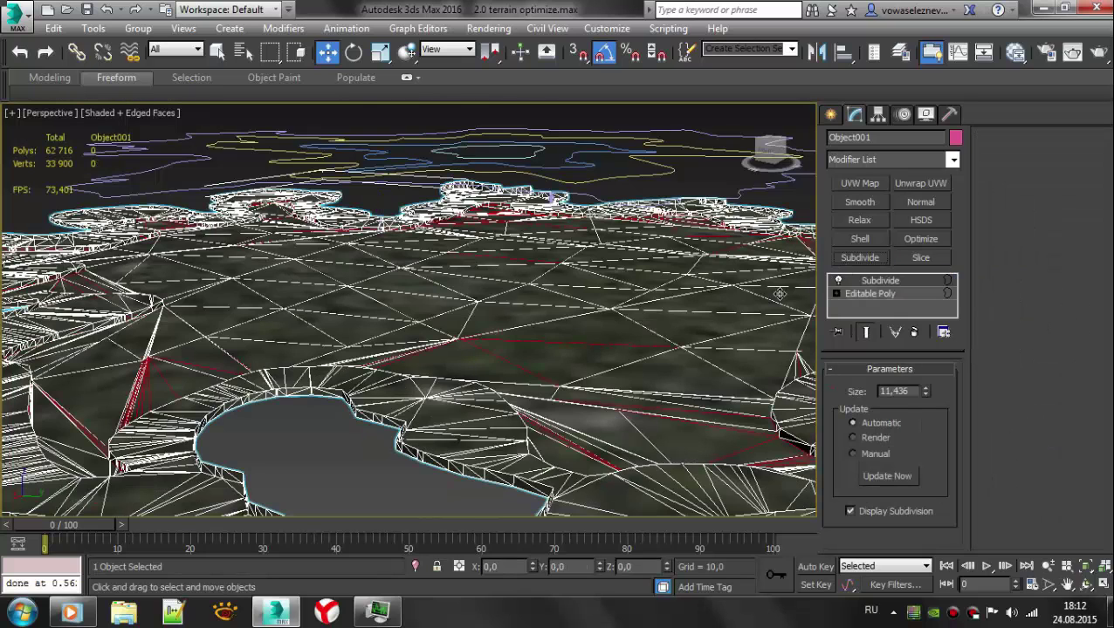
{"action": "right_click", "coordinate": [420, 381]}
{"action": "left_click", "coordinate": [604, 550]}
- Add a Shell modifier to the Line003 outline
{"action": "key", "text": "F4"}
{"action": "scroll", "coordinate": [508, 390], "scroll_direction": "up", "scroll_amount": 3}
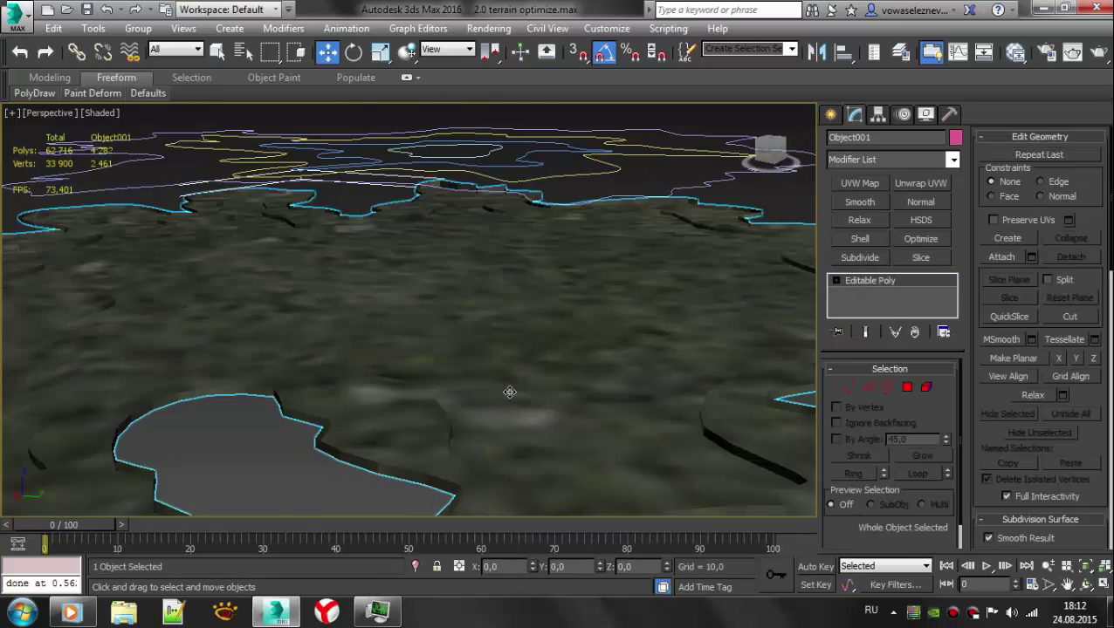
{"action": "middle_click_drag", "start_coordinate": [578, 228], "coordinate": [595, 423], "text": "alt"}
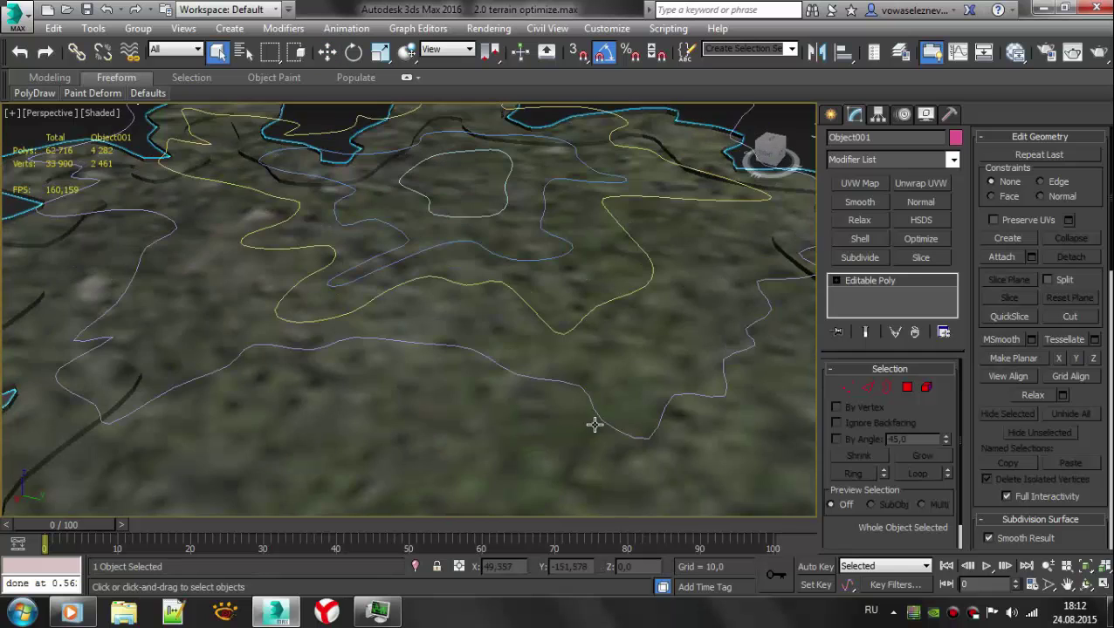
{"action": "key", "text": "q"}
{"action": "left_click", "coordinate": [594, 423]}
{"action": "left_click", "coordinate": [860, 238]}
- Subdivide the terrain and collapse it to Editable Poly
{"action": "middle_click_drag", "start_coordinate": [518, 340], "coordinate": [323, 372], "text": "alt"}
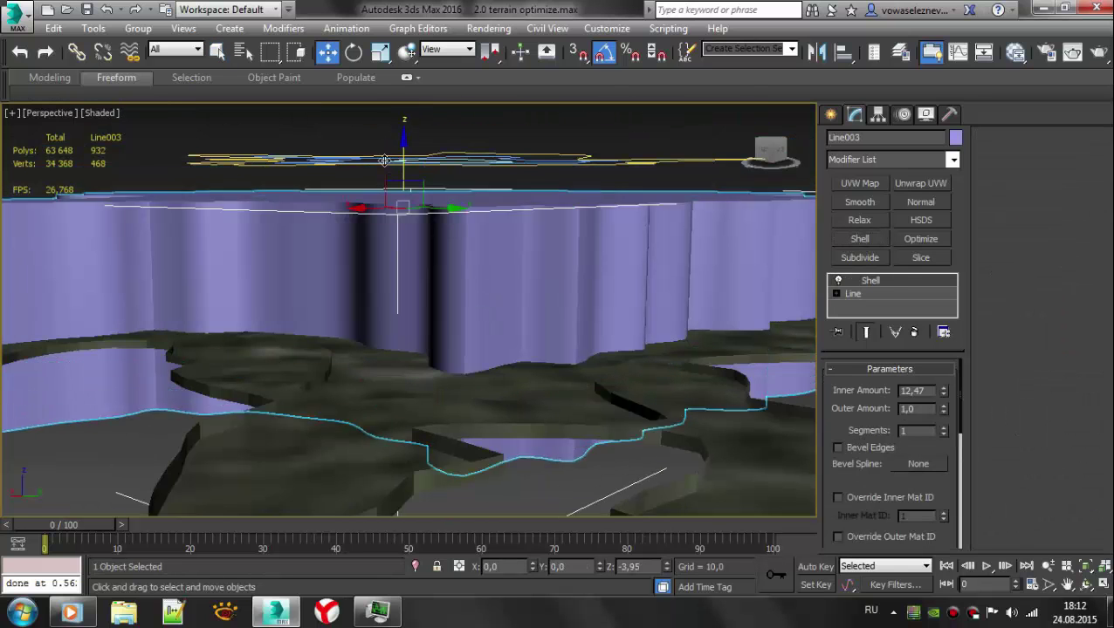
{"action": "left_click", "coordinate": [323, 373]}
{"action": "left_click", "coordinate": [860, 258]}
{"action": "right_click", "coordinate": [479, 367]}
{"action": "left_click", "coordinate": [681, 537]}
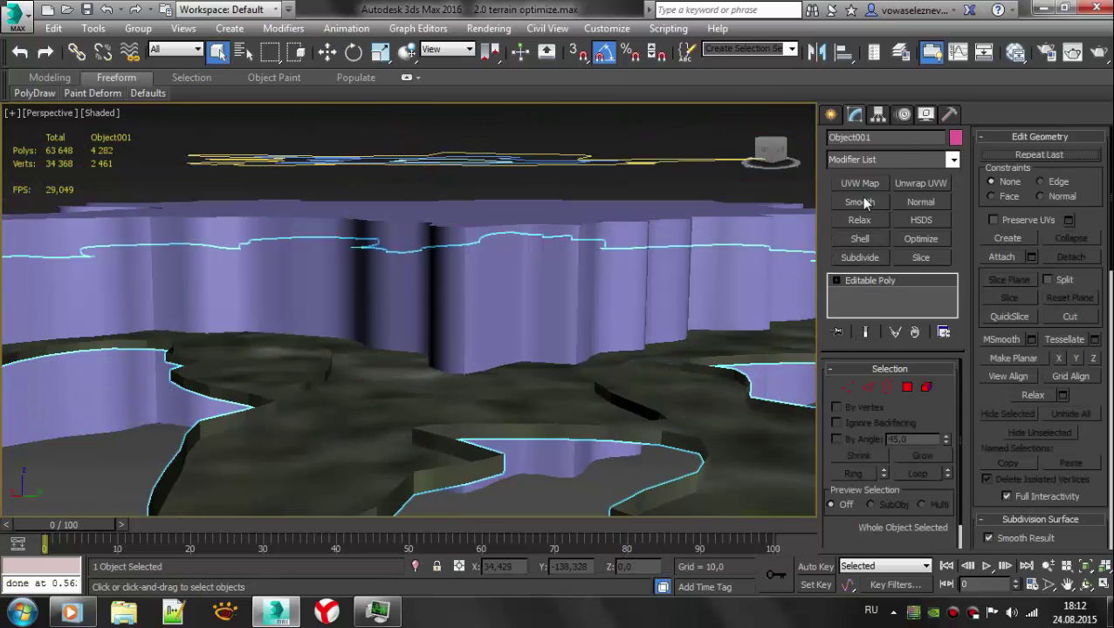
- Boolean-subtract the purple Line003 walls and convert the terrain to Editable Poly in Border mode
{"action": "left_click", "coordinate": [830, 114]}
{"action": "left_click", "coordinate": [859, 270]}
{"action": "left_click", "coordinate": [588, 326]}
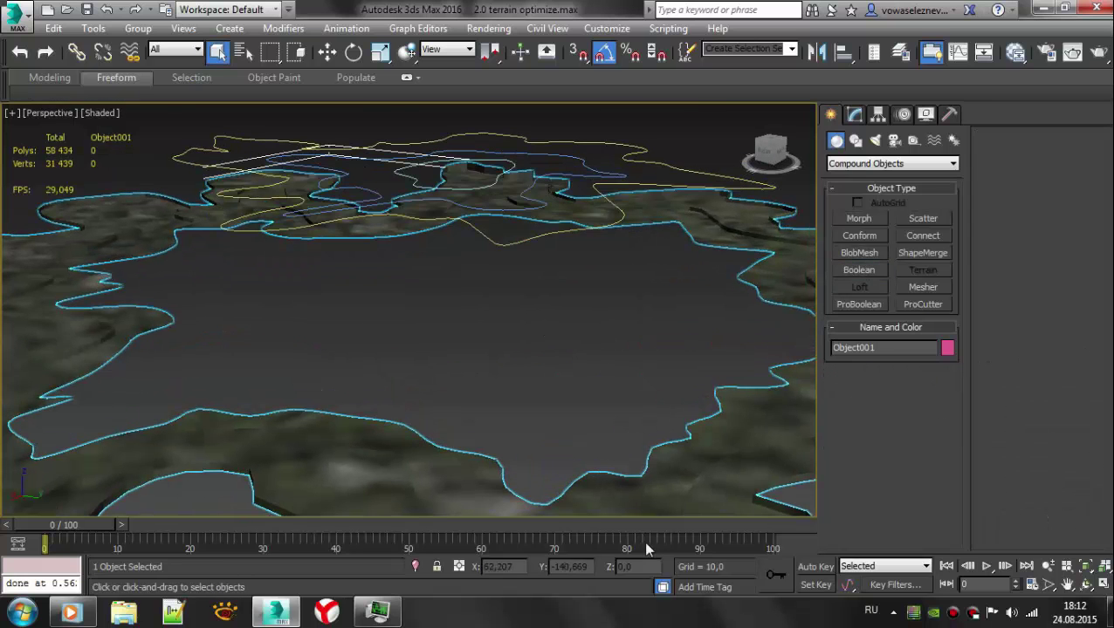
{"action": "right_click", "coordinate": [643, 540]}
{"action": "left_click", "coordinate": [870, 574]}
{"action": "key", "text": "3"}
{"action": "left_click", "coordinate": [670, 442]}
- Lower the new hole's 400-edge border in the side view, then re-subdivide and collapse
{"action": "key", "text": "alt+w"}
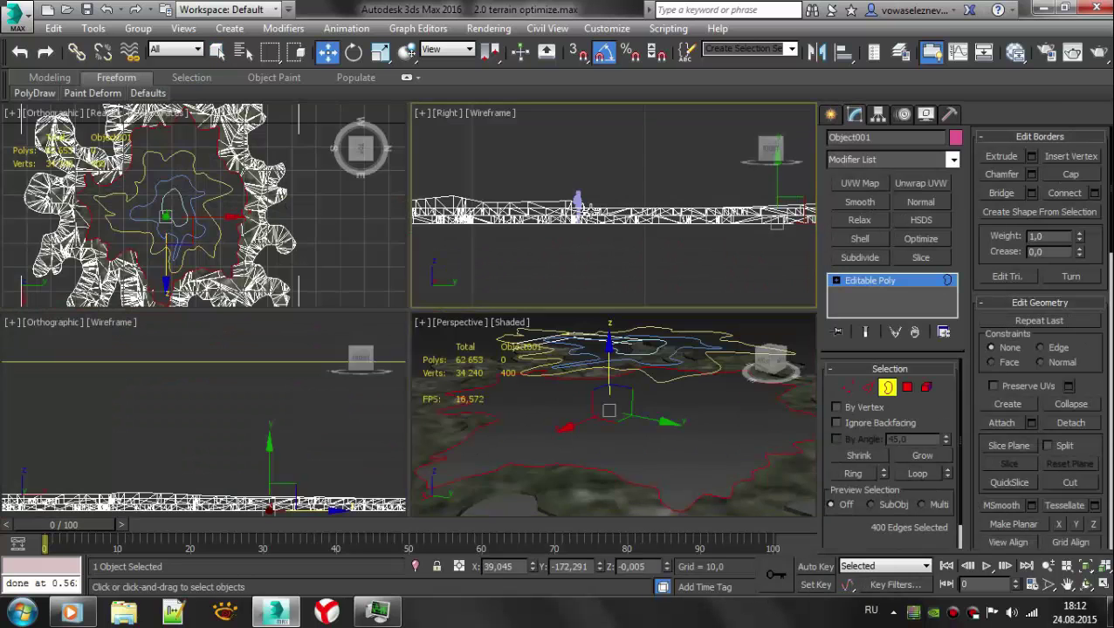
{"action": "right_click", "coordinate": [696, 303]}
{"action": "key", "text": "alt+w"}
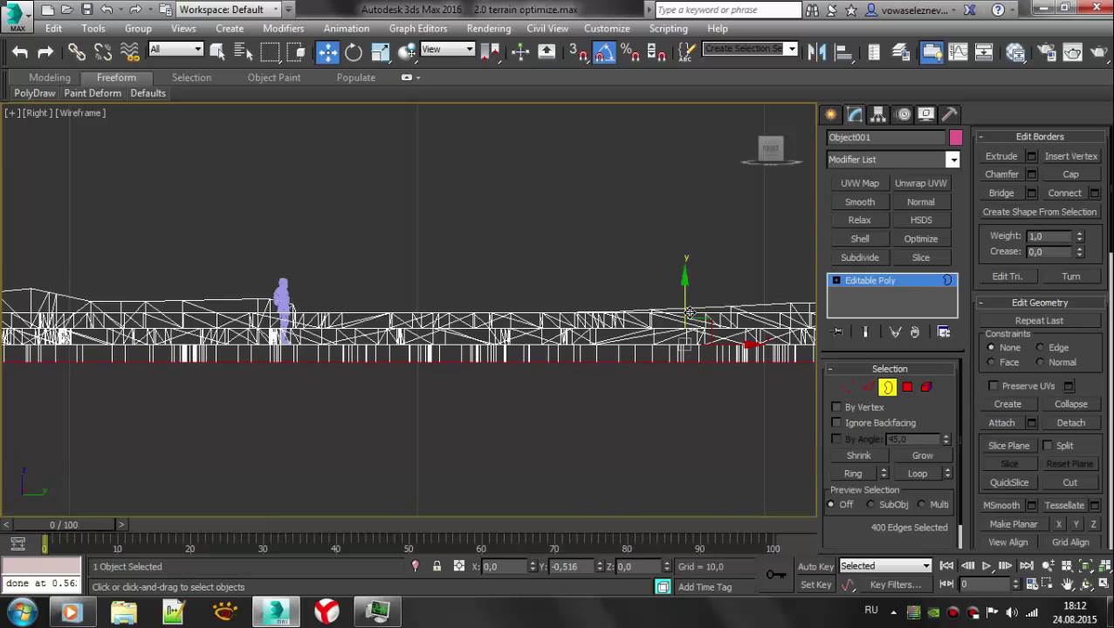
{"action": "key", "text": "alt+w"}
{"action": "right_click", "coordinate": [690, 366]}
{"action": "key", "text": "alt+w"}
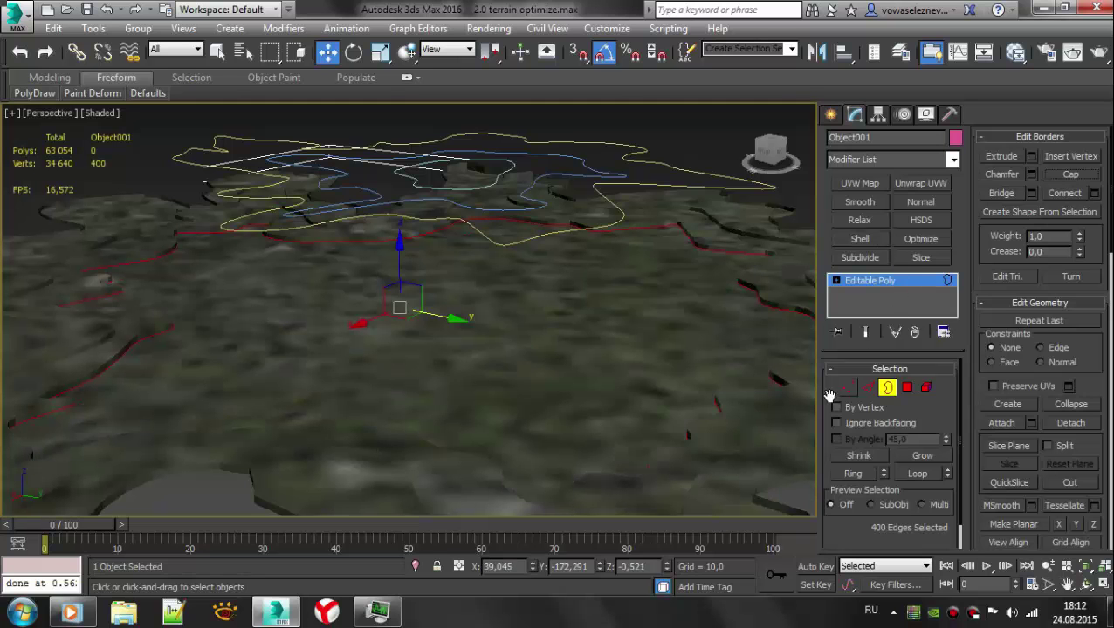
{"action": "left_click", "coordinate": [859, 258]}
{"action": "right_click", "coordinate": [880, 280]}
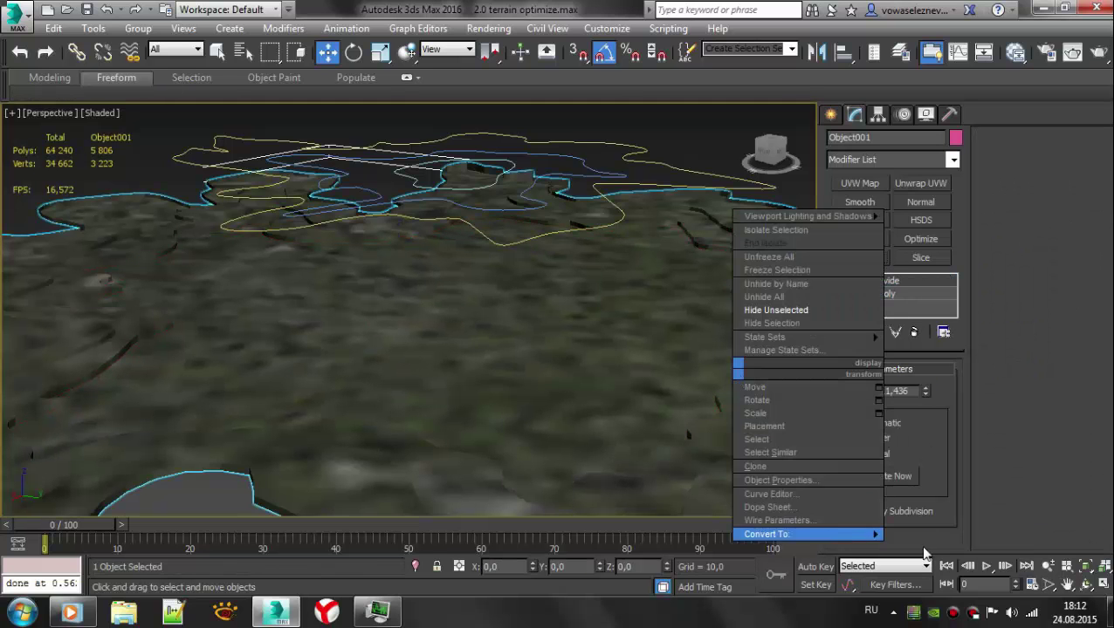
{"action": "left_click", "coordinate": [925, 539]}
- Add a Shell modifier to the Line004 outline to make it solid
{"action": "left_click", "coordinate": [534, 237]}
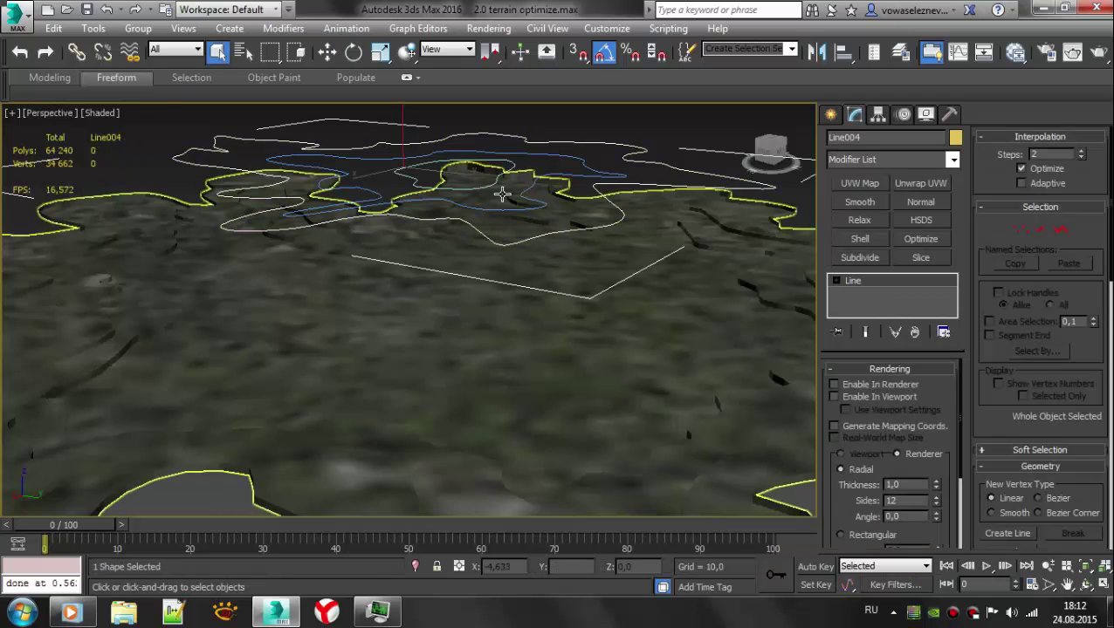
{"action": "key", "text": "w"}
{"action": "left_click", "coordinate": [857, 245]}
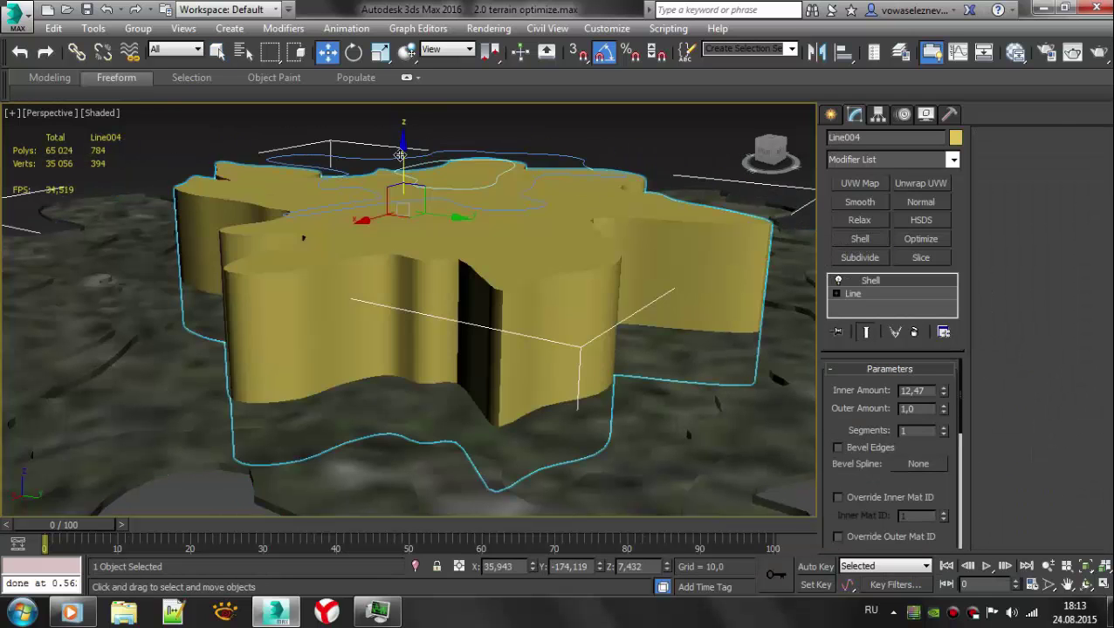
{"action": "key", "text": "ctrl+z"}
{"action": "key", "text": "ctrl+z"}
{"action": "key", "text": "q"}
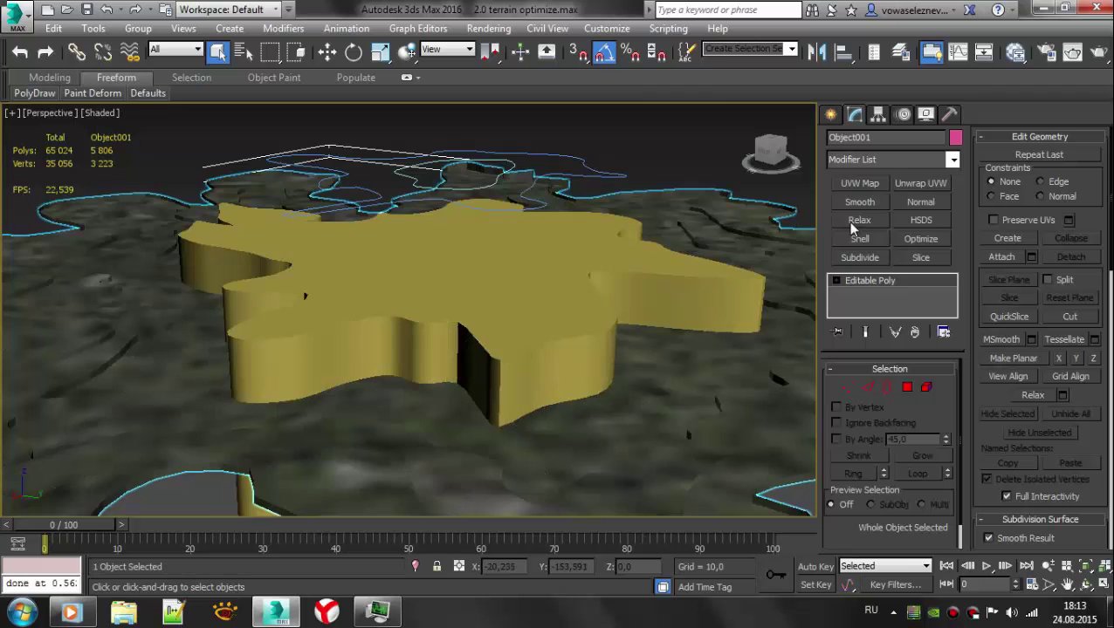
- Boolean-subtract the yellow Line004 shell from Object001 and convert the result to Editable Poly
{"action": "left_click", "coordinate": [830, 115]}
{"action": "left_click", "coordinate": [859, 270]}
{"action": "left_click", "coordinate": [888, 393]}
{"action": "left_click", "coordinate": [619, 266]}
{"action": "right_click", "coordinate": [592, 280]}
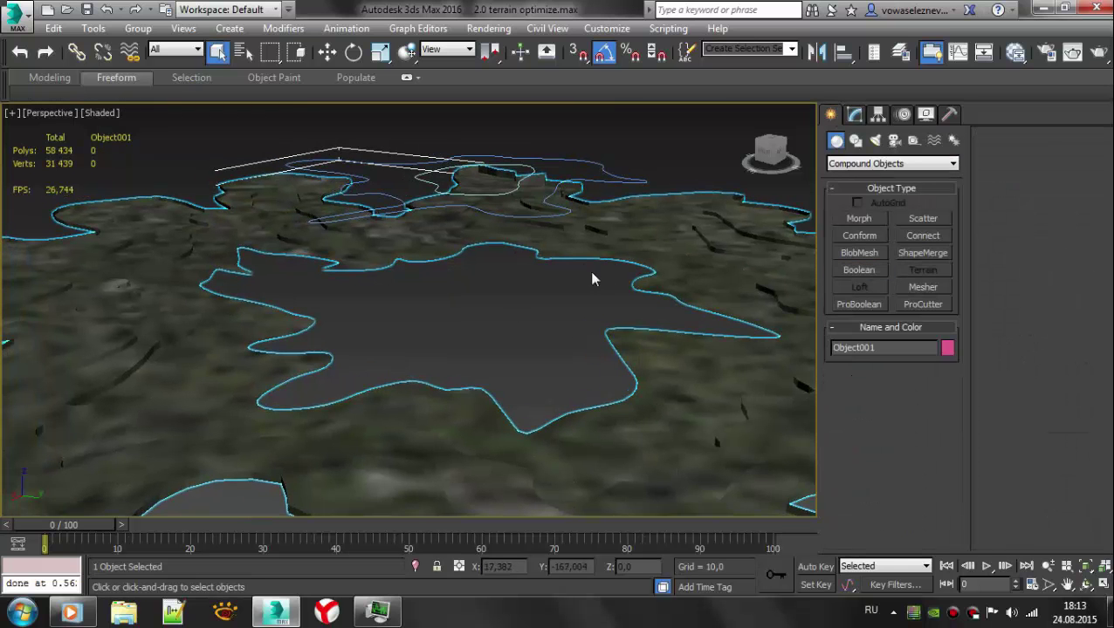
{"action": "right_click", "coordinate": [591, 279]}
{"action": "left_click", "coordinate": [845, 530]}
- Select the border of the Line004 hole at Border level
{"action": "key", "text": "3"}
{"action": "left_click_drag", "start_coordinate": [545, 361], "coordinate": [614, 420]}
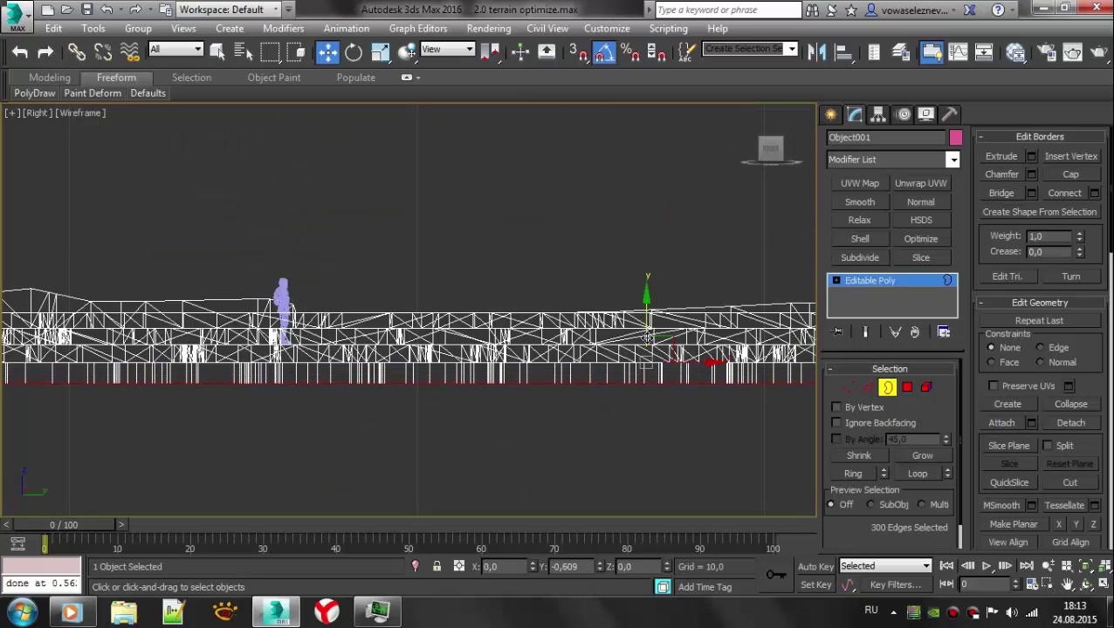
{"action": "key", "text": "alt+w"}
{"action": "middle_click", "coordinate": [646, 336]}
{"action": "key", "text": "alt+w"}
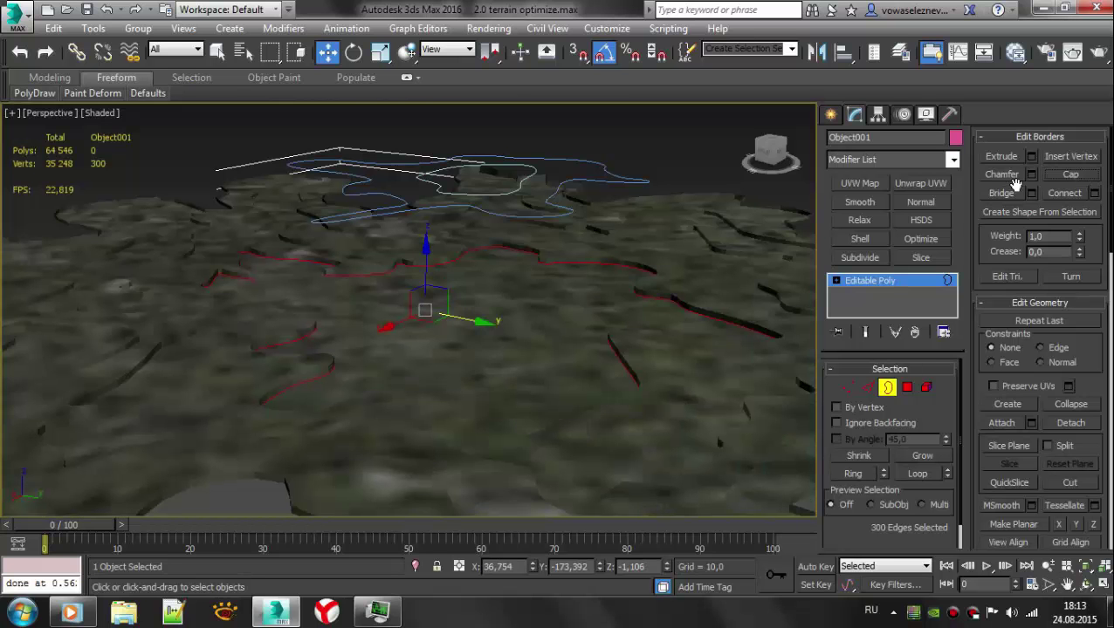
- Shell the Line005 outline and move the blue shell down into the terrain
{"action": "left_click", "coordinate": [505, 216]}
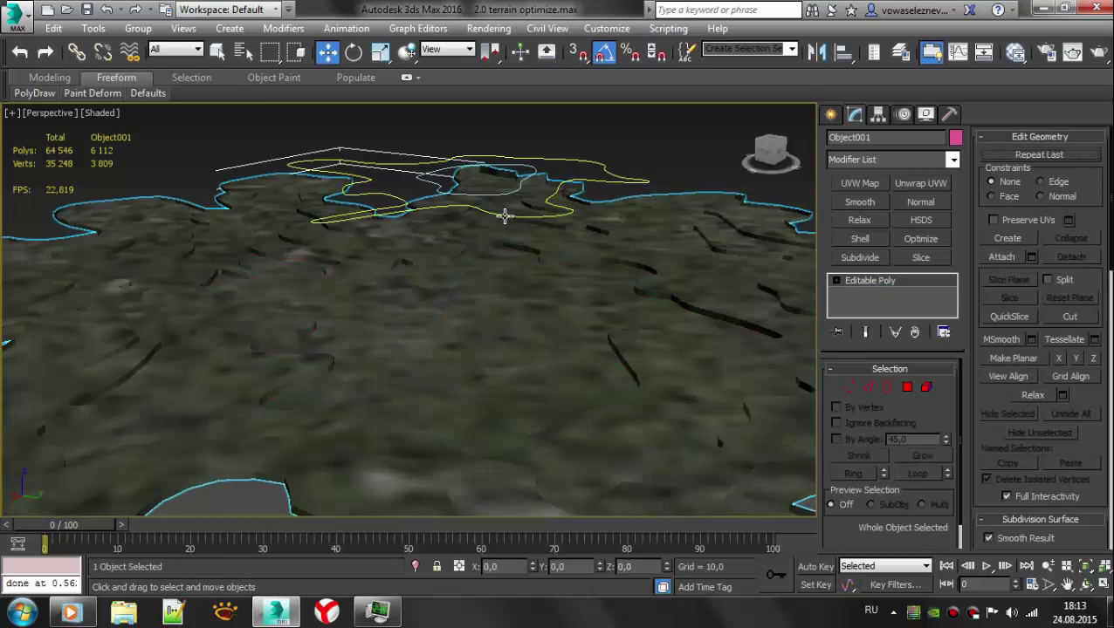
{"action": "left_click", "coordinate": [862, 238]}
{"action": "left_click_drag", "start_coordinate": [460, 137], "coordinate": [653, 338]}
- Subdivide the terrain Object001 and convert it to Editable Poly
{"action": "left_click", "coordinate": [659, 340]}
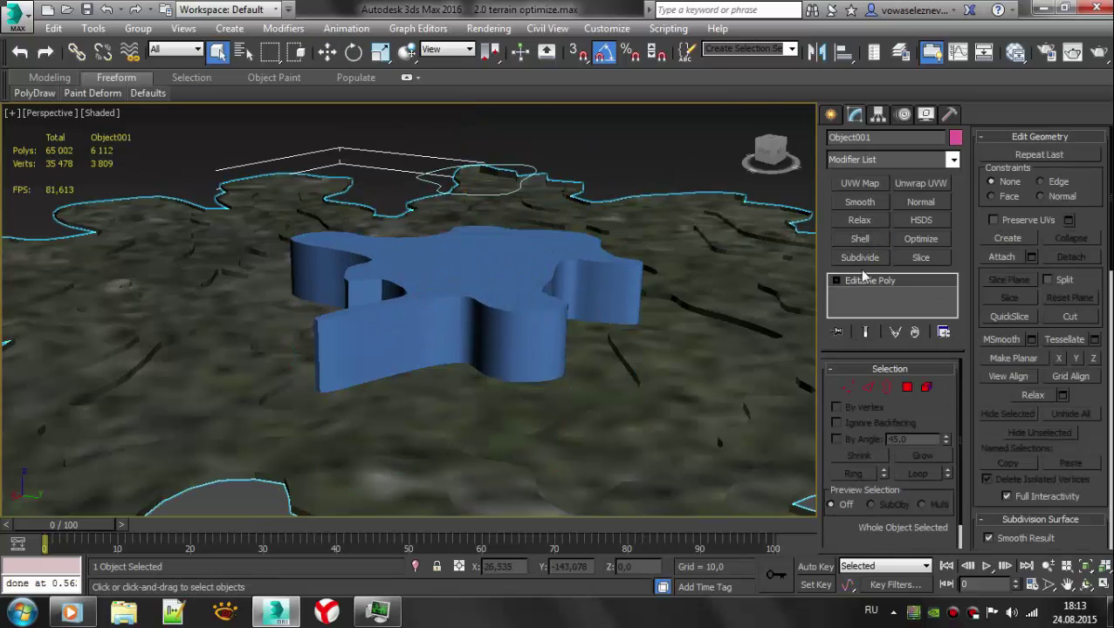
{"action": "left_click", "coordinate": [859, 259]}
{"action": "right_click", "coordinate": [752, 388]}
{"action": "left_click", "coordinate": [954, 562]}
- Boolean-subtract the blue Line005 shell from the terrain and convert the result to Editable Poly
{"action": "left_click", "coordinate": [859, 270]}
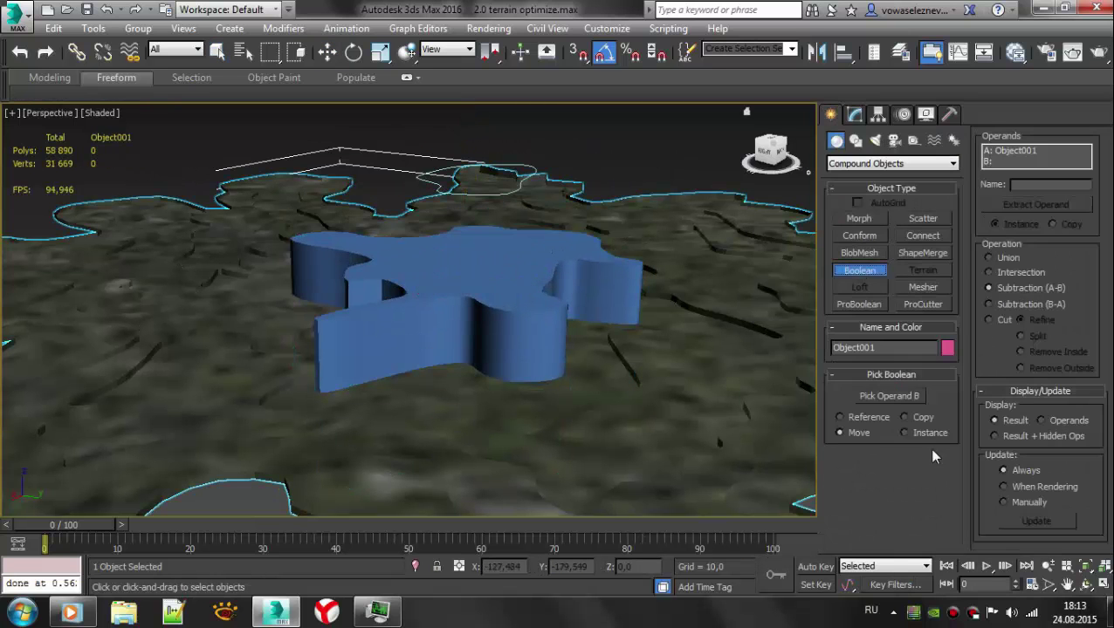
{"action": "left_click", "coordinate": [533, 314]}
{"action": "right_click", "coordinate": [622, 364]}
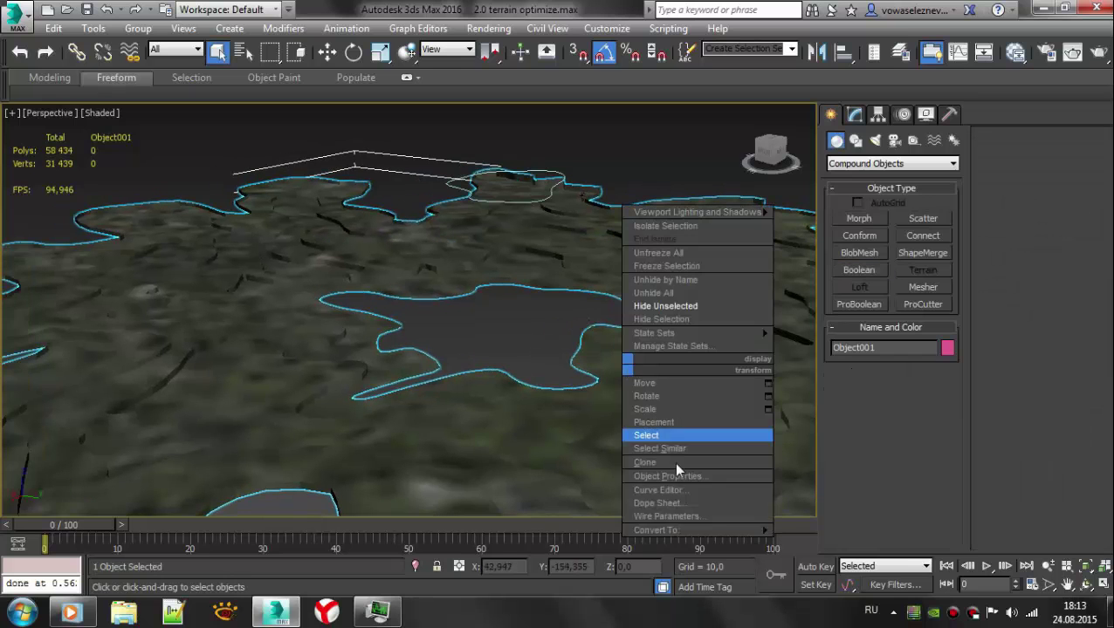
{"action": "left_click", "coordinate": [809, 544]}
- Select the new hole's 202-edge border and lower it slightly
{"action": "key", "text": "4"}
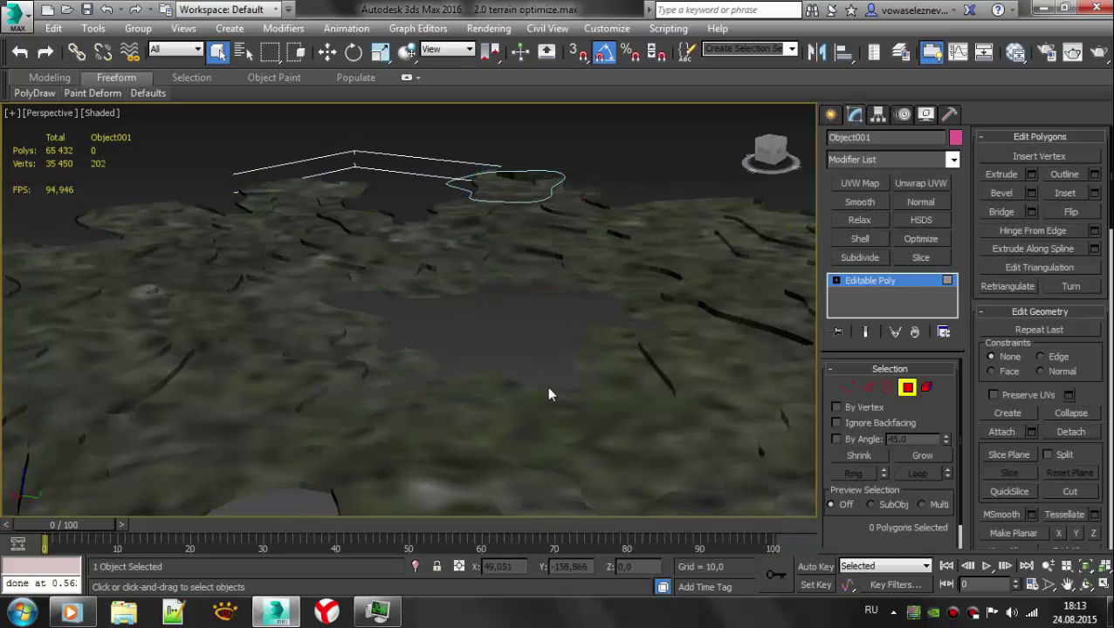
{"action": "key", "text": "3"}
{"action": "left_click_drag", "start_coordinate": [535, 384], "coordinate": [578, 414]}
{"action": "key", "text": "alt+w"}
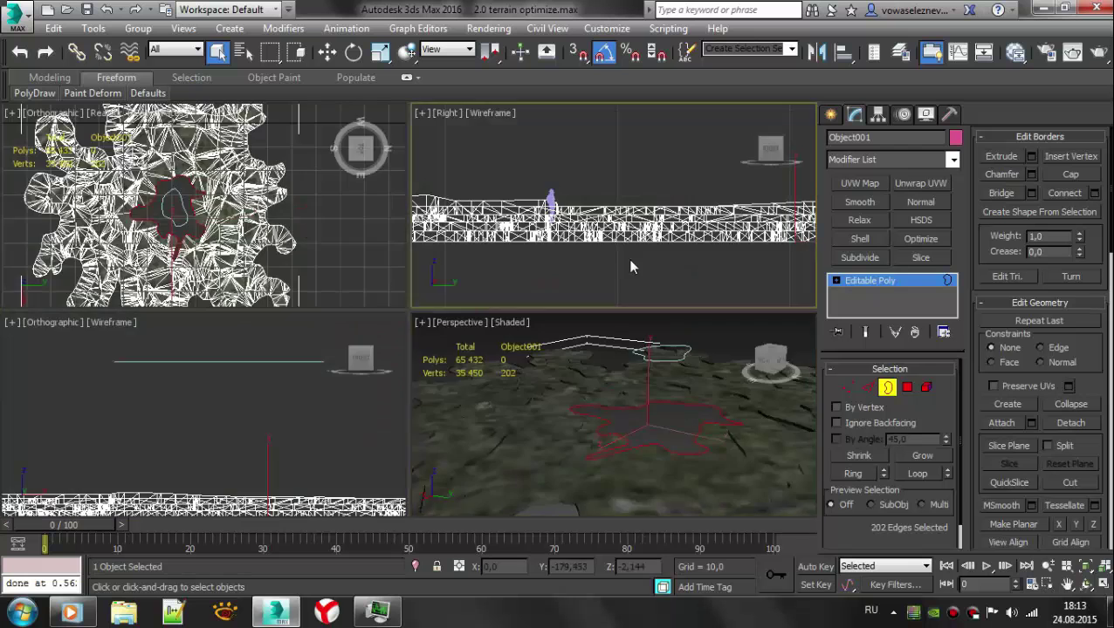
{"action": "key", "text": "alt+w"}
{"action": "scroll", "coordinate": [641, 234], "scroll_direction": "down", "scroll_amount": 2}
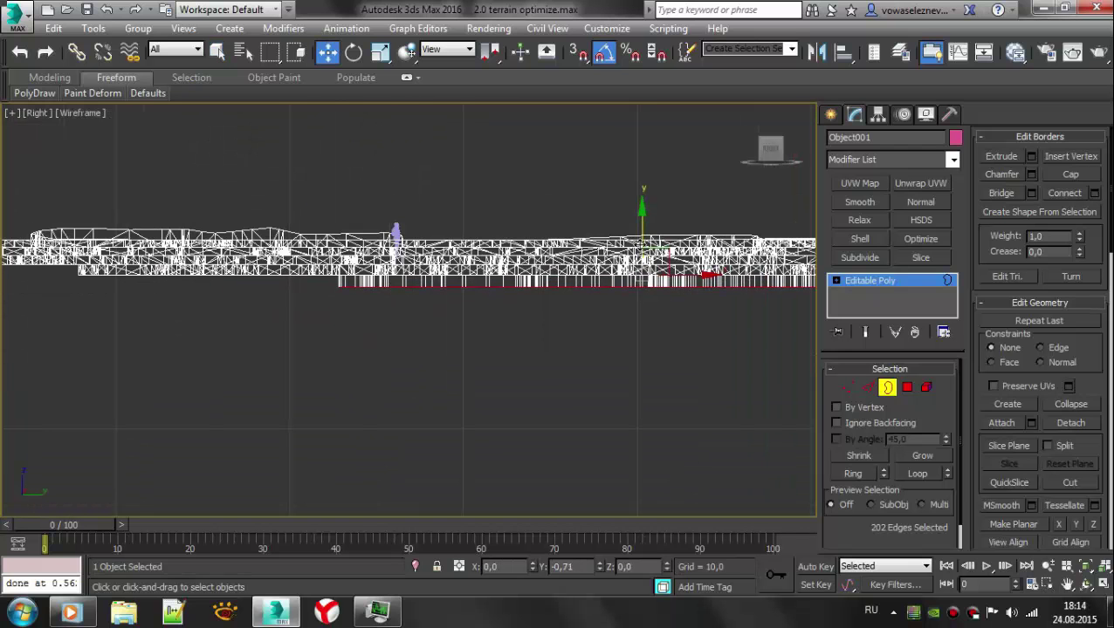
{"action": "key", "text": "alt+w"}
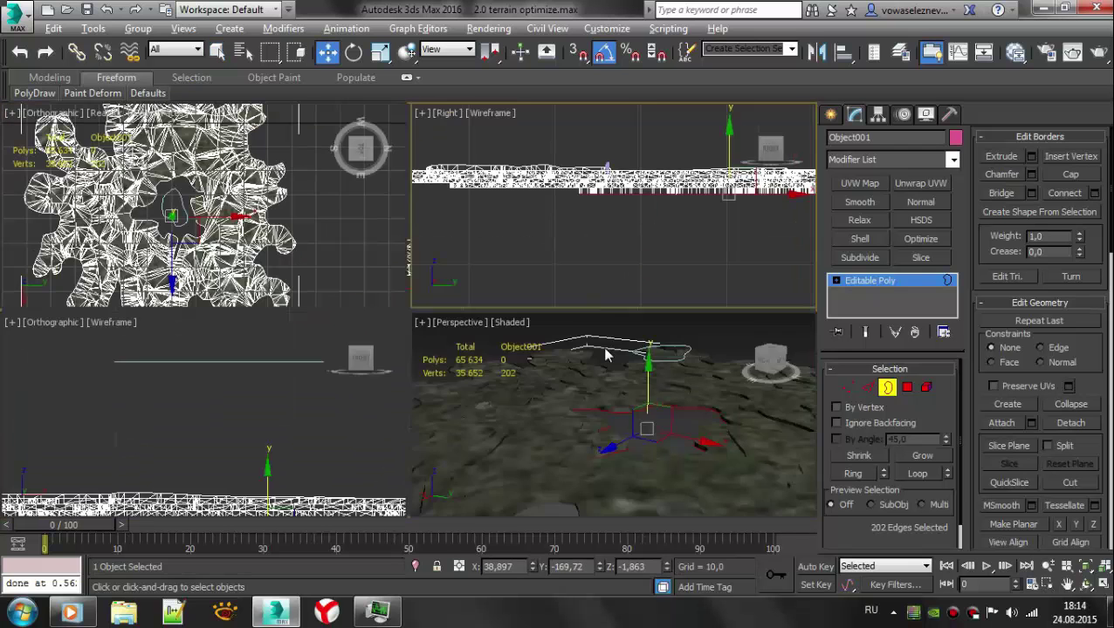
{"action": "right_click", "coordinate": [604, 356]}
{"action": "key", "text": "alt+w"}
{"action": "middle_click_drag", "start_coordinate": [604, 365], "coordinate": [604, 281], "text": "alt"}
- Shell the Line006 outline, then subdivide the terrain and convert it to Editable Poly
{"action": "left_click", "coordinate": [542, 146]}
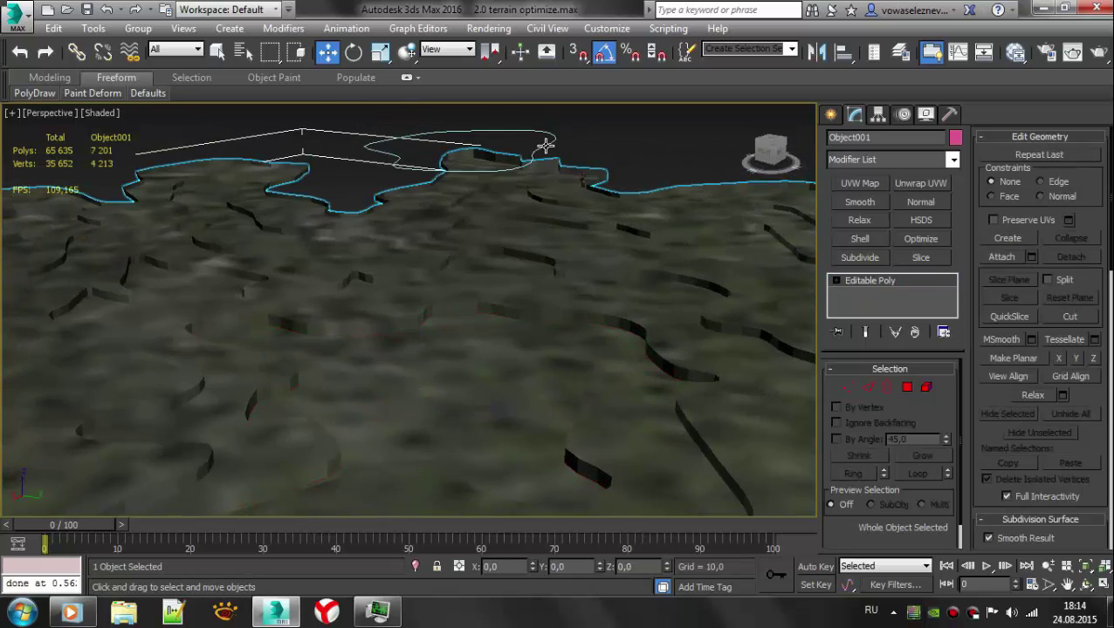
{"action": "left_click", "coordinate": [860, 238]}
{"action": "key", "text": "q"}
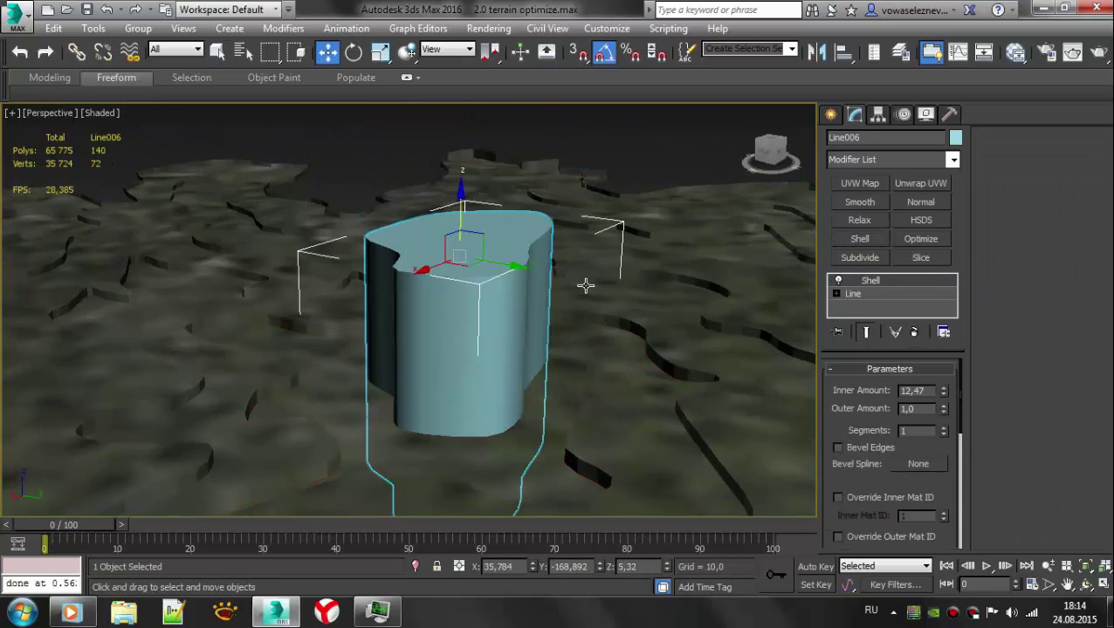
{"action": "left_click", "coordinate": [587, 285]}
{"action": "left_click", "coordinate": [873, 258]}
{"action": "right_click", "coordinate": [551, 306]}
{"action": "left_click", "coordinate": [750, 485]}
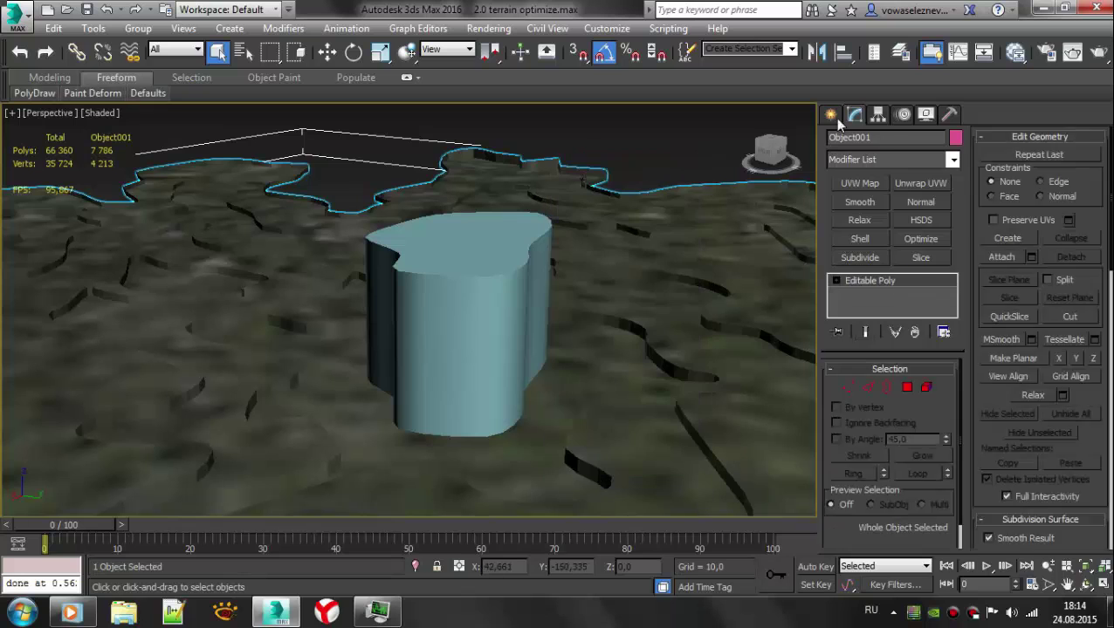
- Boolean-subtract the Line006 wall from the terrain and convert the result to Editable Poly
{"action": "left_click", "coordinate": [830, 115]}
{"action": "left_click", "coordinate": [859, 271]}
{"action": "left_click", "coordinate": [889, 395]}
{"action": "left_click", "coordinate": [460, 325]}
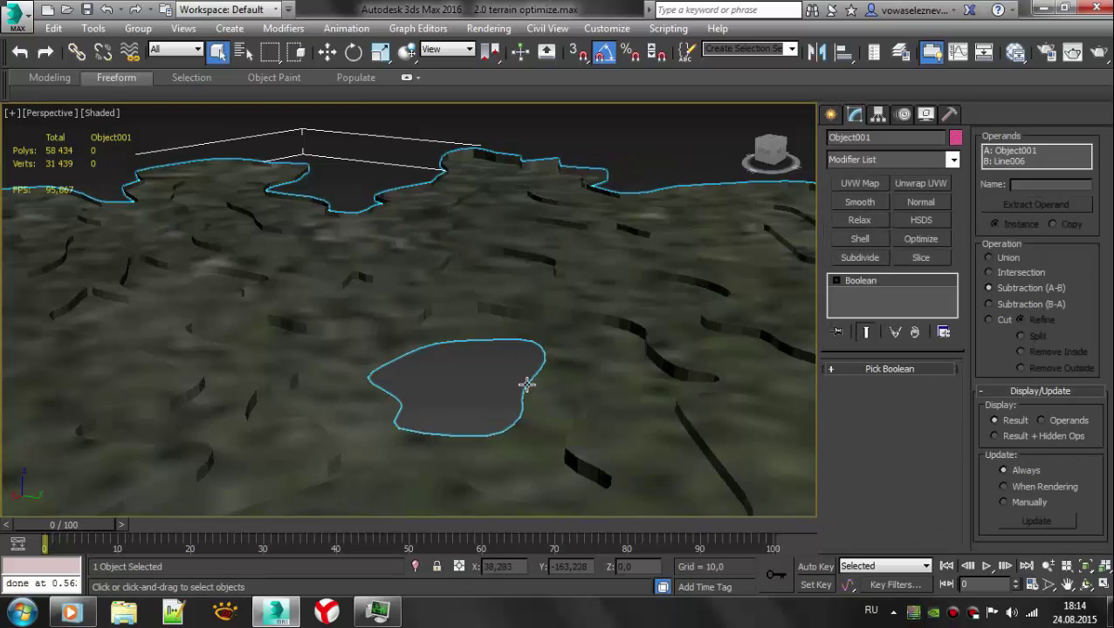
{"action": "right_click", "coordinate": [524, 379]}
{"action": "left_click", "coordinate": [742, 585]}
- Select the centre hole's 67-edge border and zoom in on it
{"action": "key", "text": "3"}
{"action": "left_click", "coordinate": [534, 398]}
{"action": "middle_click_drag", "start_coordinate": [534, 399], "coordinate": [644, 407], "text": "alt"}
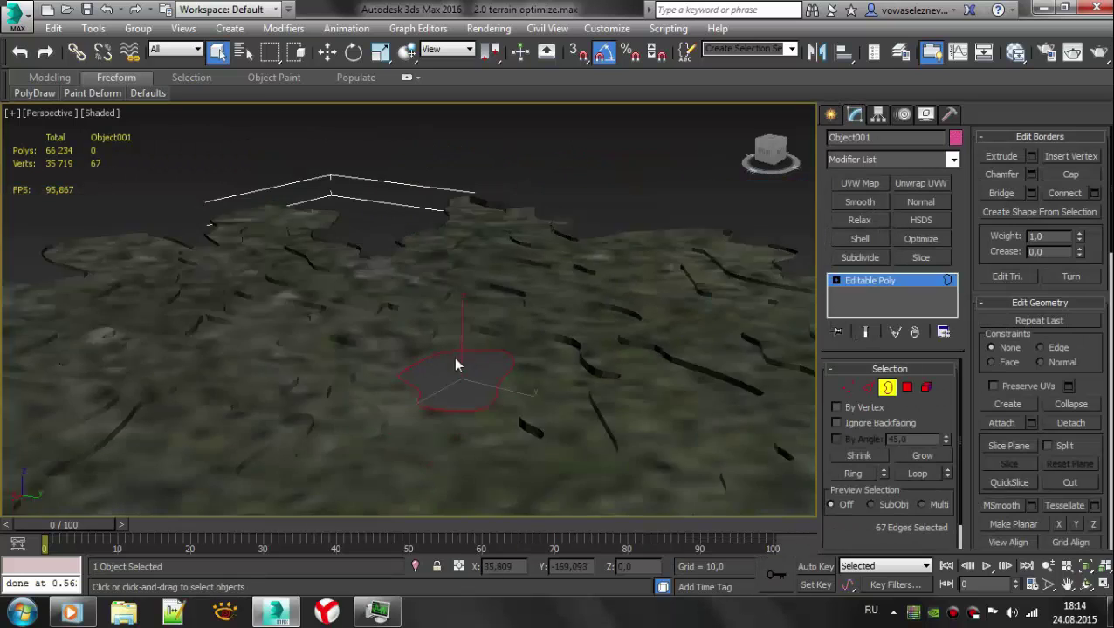
{"action": "key", "text": "z"}
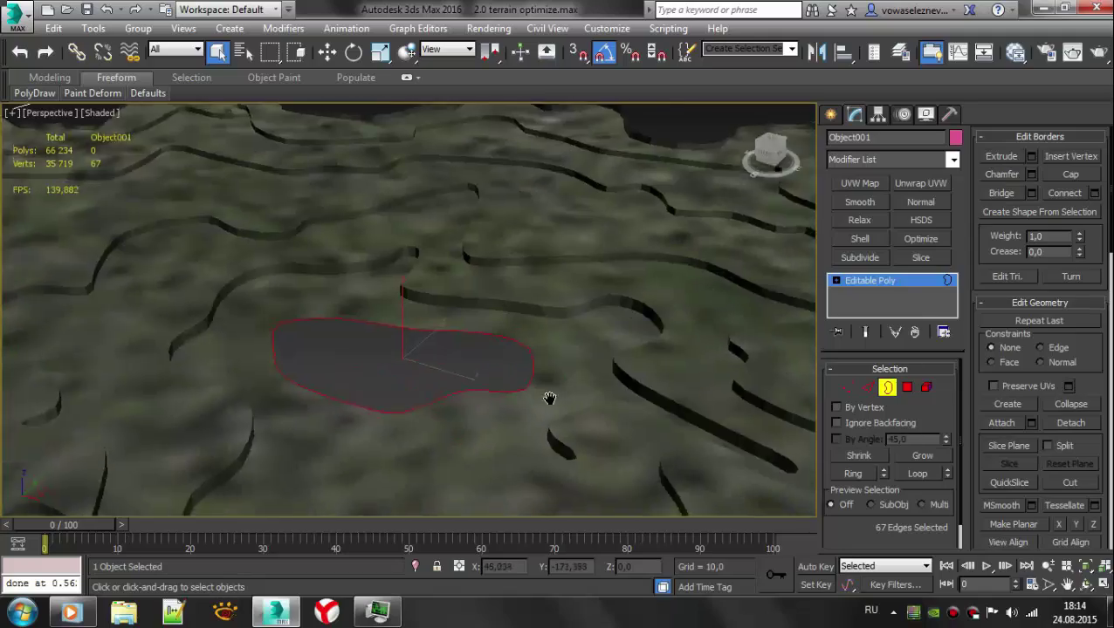
{"action": "key", "text": "w"}
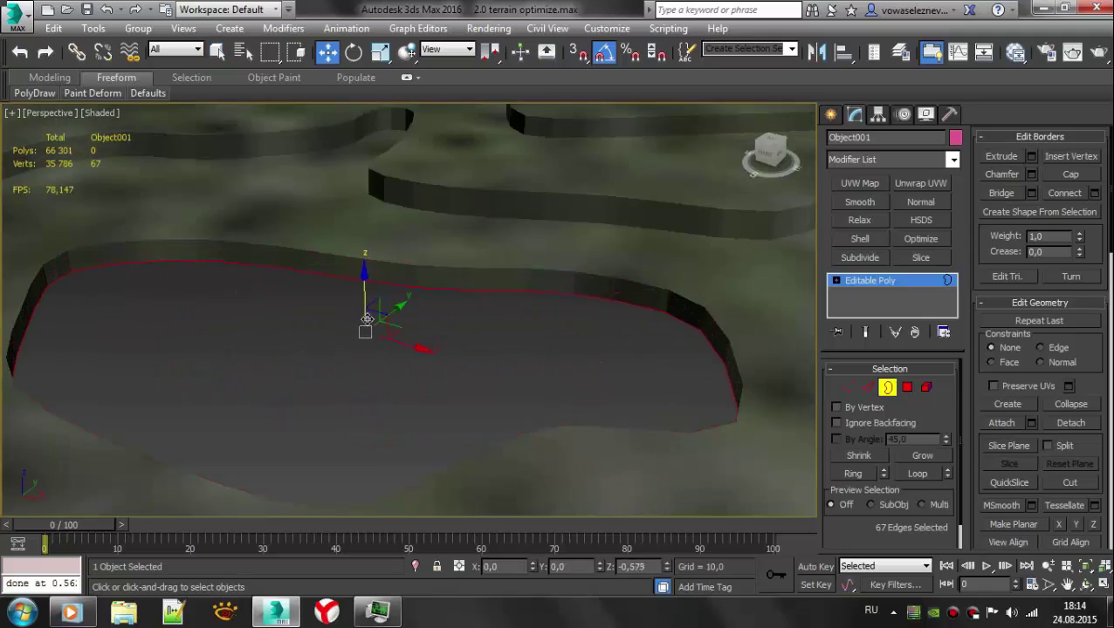
{"action": "middle_click_drag", "start_coordinate": [367, 319], "coordinate": [416, 54], "text": "alt"}
- Shift-move a border copy down to about Z -3,44 and Shift-scale another ring inward
{"action": "left_click_drag", "start_coordinate": [358, 319], "coordinate": [323, 403], "text": "shift"}
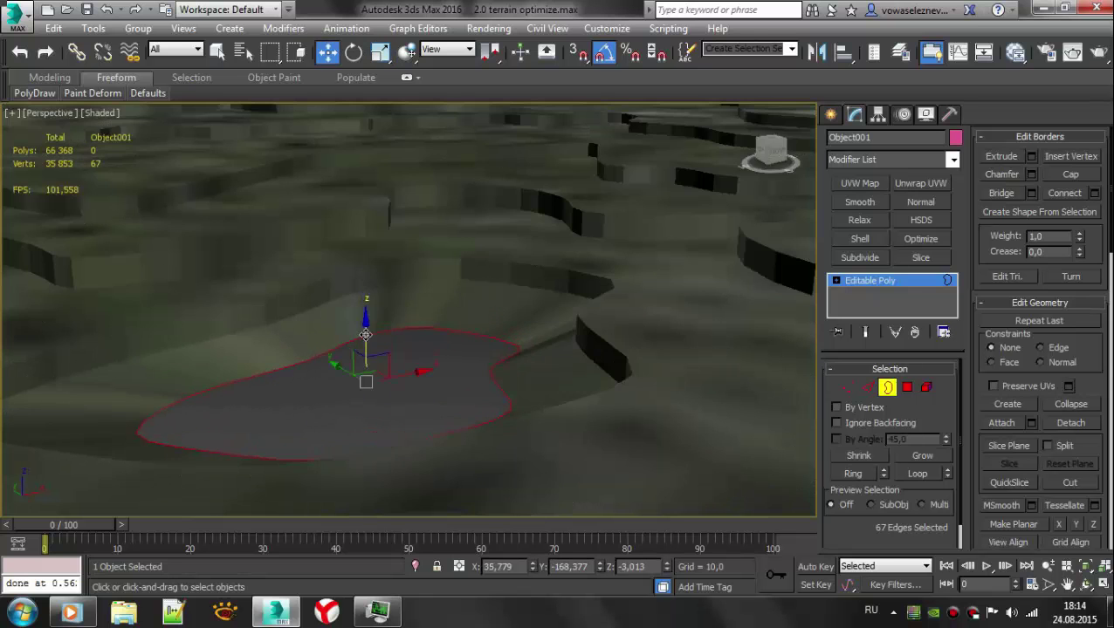
{"action": "middle_click_drag", "start_coordinate": [358, 311], "coordinate": [469, 293], "text": "alt"}
{"action": "key", "text": "r"}
{"action": "left_click_drag", "start_coordinate": [451, 262], "coordinate": [433, 323], "text": "shift"}
{"action": "key", "text": "w"}
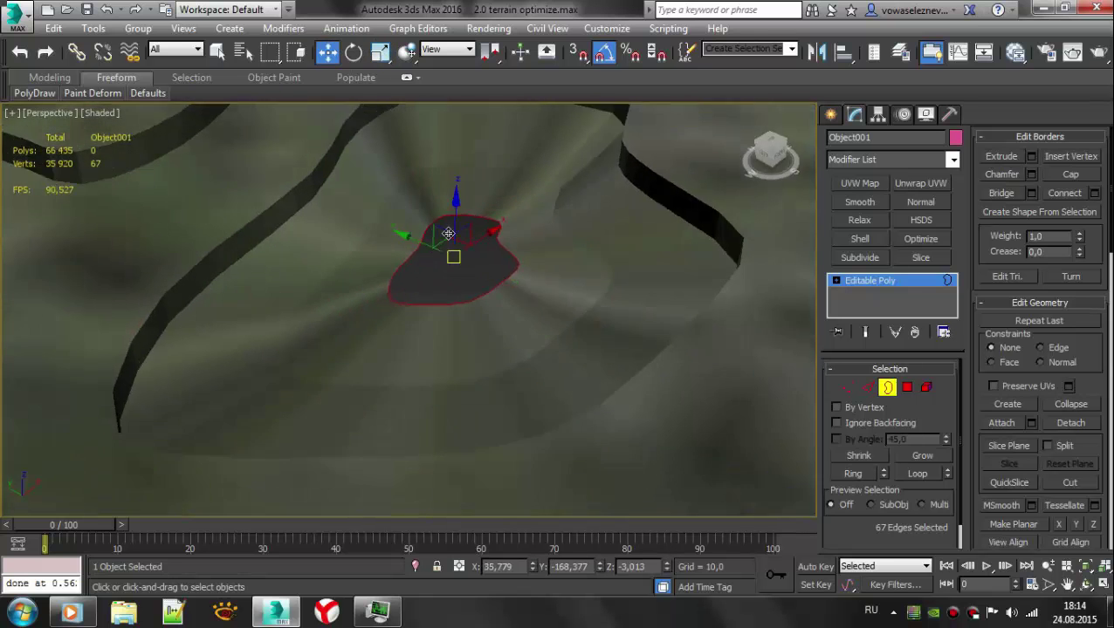
{"action": "mouse_move", "coordinate": [432, 323]}
{"action": "middle_mouse_down", "text": "alt"}
{"action": "mouse_move", "coordinate": [451, 221]}
{"action": "mouse_move", "coordinate": [405, 300]}
{"action": "middle_mouse_up", "text": "alt"}
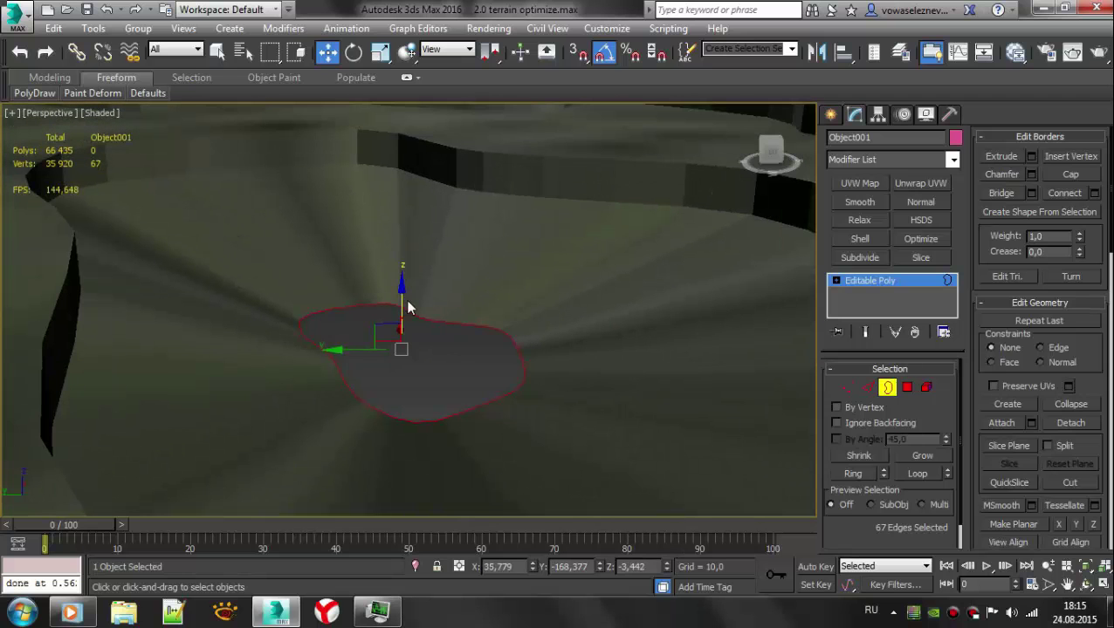
- Scale another border ring inward and lower it slightly
{"action": "left_click", "coordinate": [384, 57]}
{"action": "left_click_drag", "start_coordinate": [389, 341], "coordinate": [360, 371], "text": "shift"}
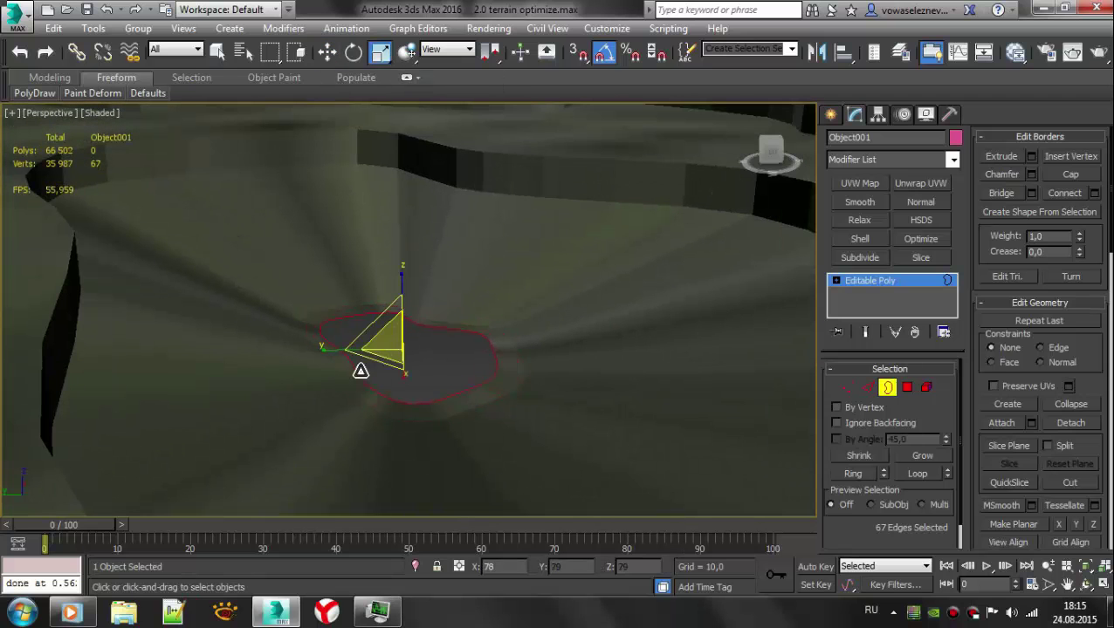
{"action": "left_click_drag", "start_coordinate": [399, 311], "coordinate": [398, 325]}
- Weld the centre hole's 67 border vertices into a single point
{"action": "key", "text": "1"}
{"action": "middle_click_drag", "start_coordinate": [395, 325], "coordinate": [372, 355], "text": "alt"}
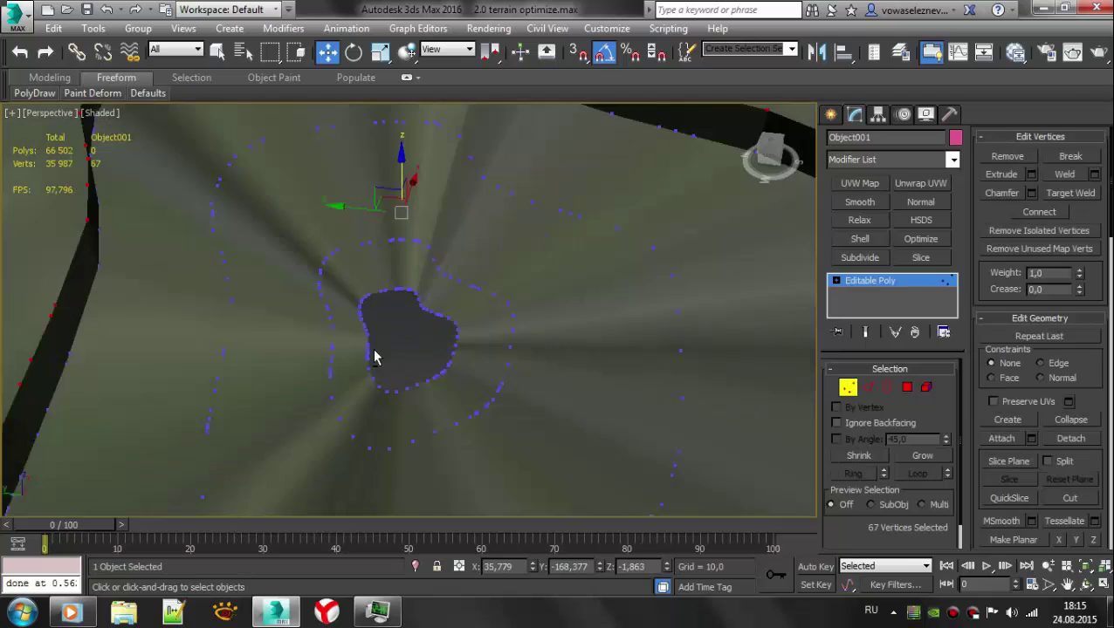
{"action": "scroll", "coordinate": [373, 355], "scroll_direction": "up", "scroll_amount": 2}
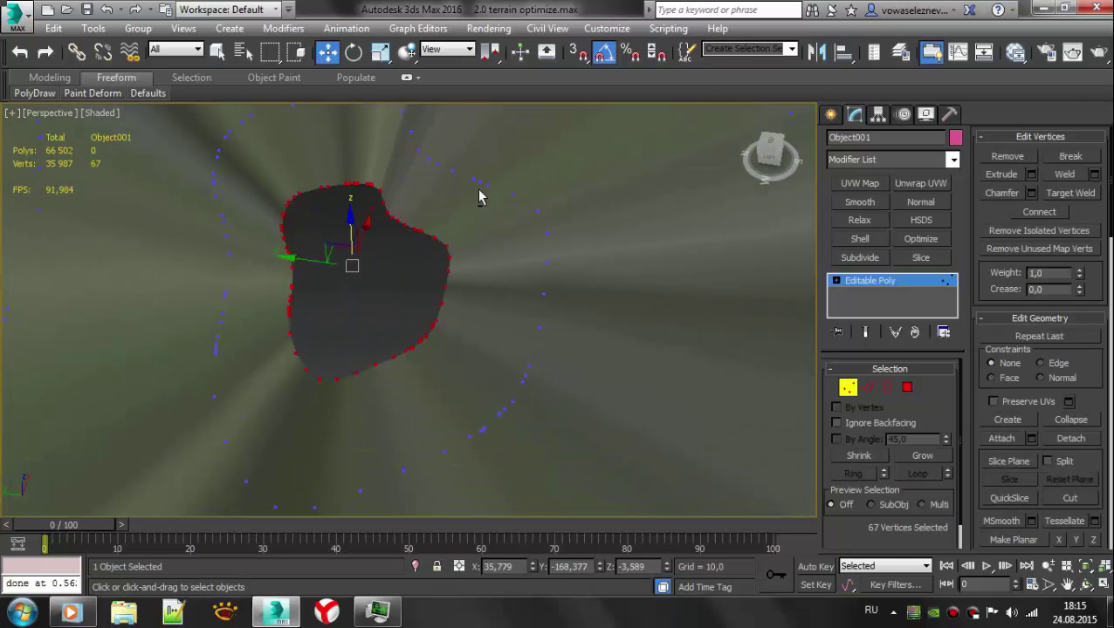
{"action": "left_click", "coordinate": [1095, 175]}
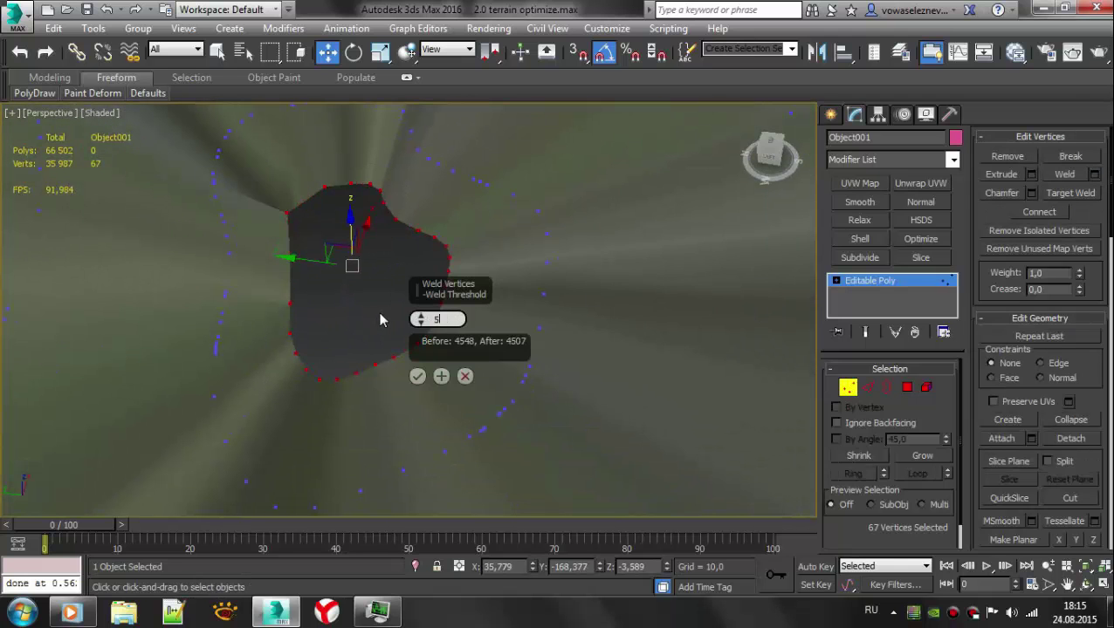
{"action": "scroll", "coordinate": [378, 319], "scroll_direction": "down", "scroll_amount": 5}
{"action": "left_click", "coordinate": [418, 376]}
- Preview welding all the terrain's cut vertices at a 0.14 threshold
{"action": "mouse_move", "coordinate": [418, 377]}
{"action": "middle_mouse_down", "text": "alt"}
{"action": "mouse_move", "coordinate": [406, 278]}
{"action": "mouse_move", "coordinate": [232, 284]}
{"action": "middle_mouse_up", "text": "alt"}
{"action": "scroll", "coordinate": [231, 284], "scroll_direction": "up", "scroll_amount": 5}
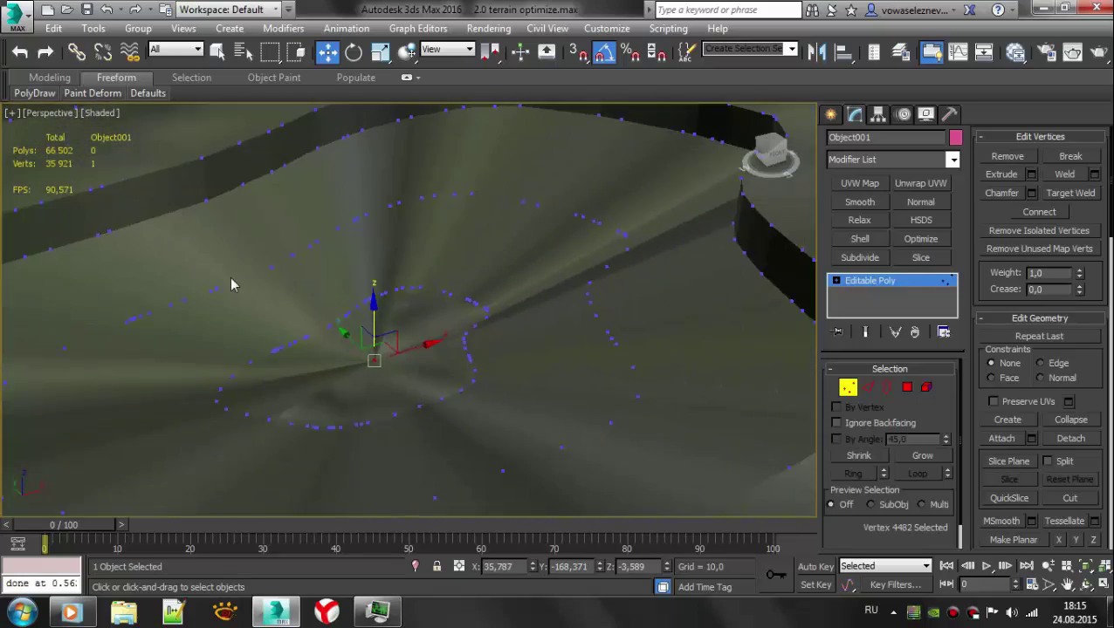
{"action": "left_click", "coordinate": [1095, 175]}
{"action": "scroll", "coordinate": [434, 375], "scroll_direction": "down", "scroll_amount": 3}
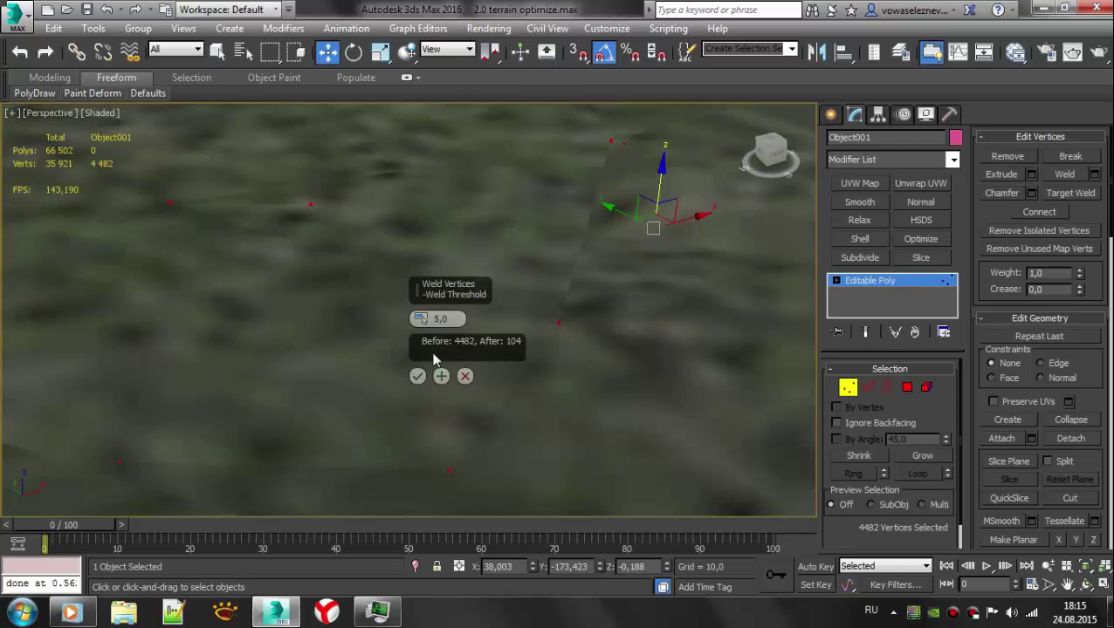
{"action": "scroll", "coordinate": [427, 349], "scroll_direction": "down", "scroll_amount": 2}
{"action": "scroll", "coordinate": [419, 330], "scroll_direction": "down", "scroll_amount": 2}
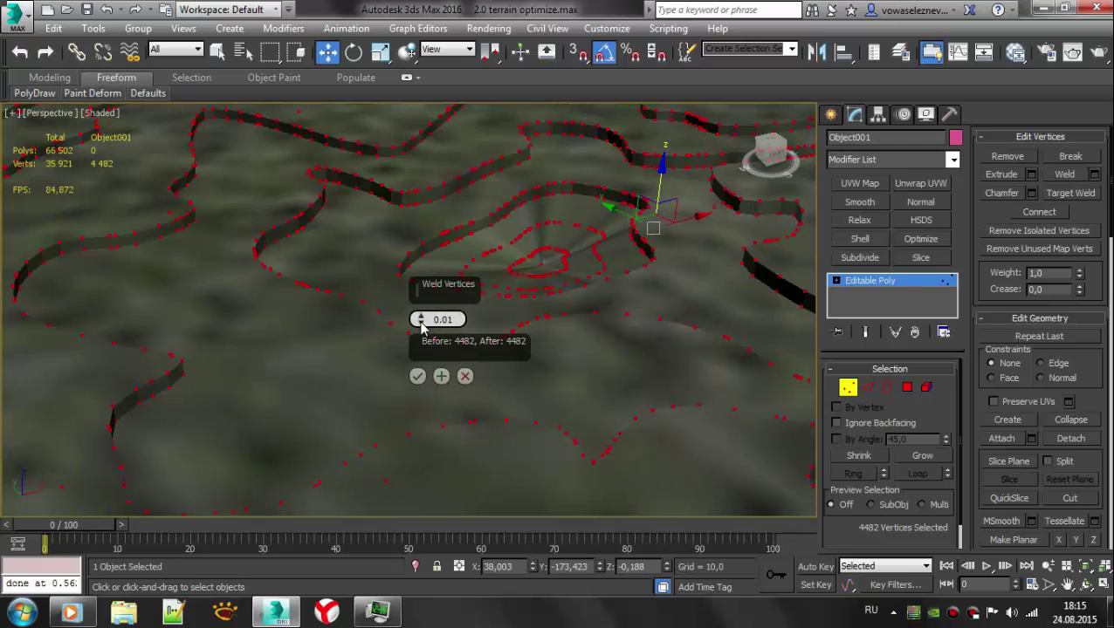
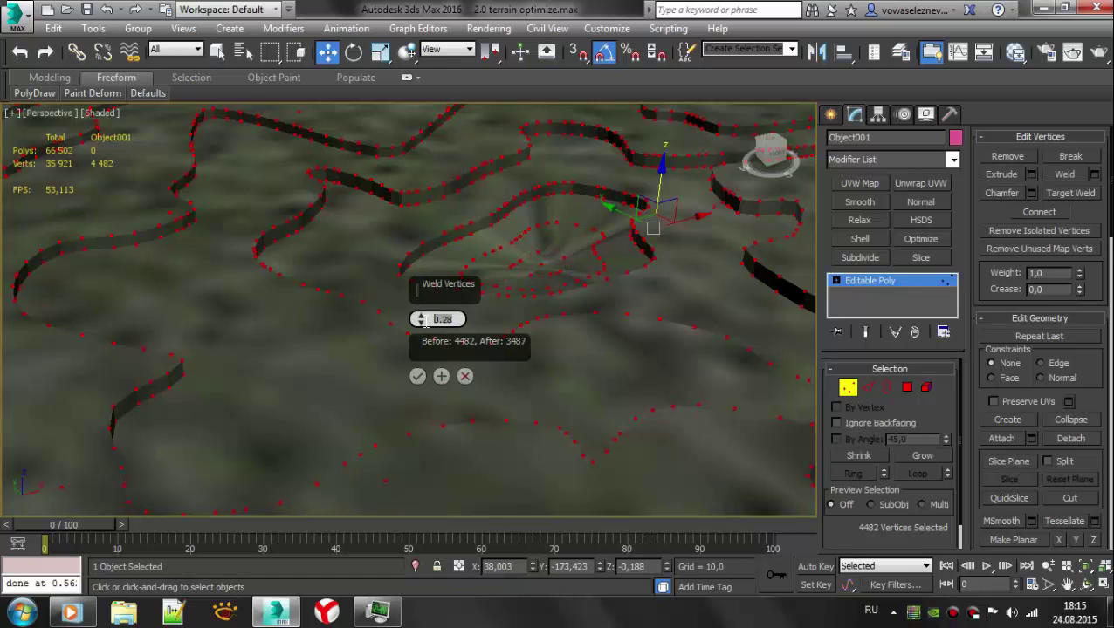
- Try weld thresholds of 8 and 765 on the contour vertices, then reselect all vertices
{"action": "left_click_drag", "start_coordinate": [424, 322], "coordinate": [397, 308]}
{"action": "type", "text": "8"}
{"action": "key", "text": "Return"}
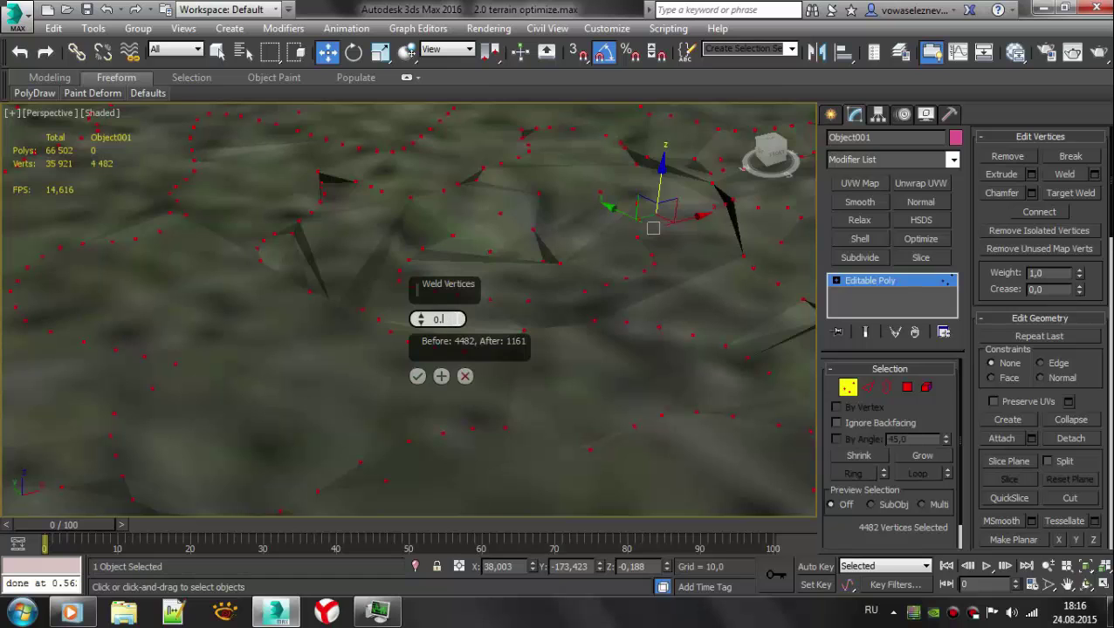
{"action": "type", "text": "7"}
{"action": "type", "text": "6"}
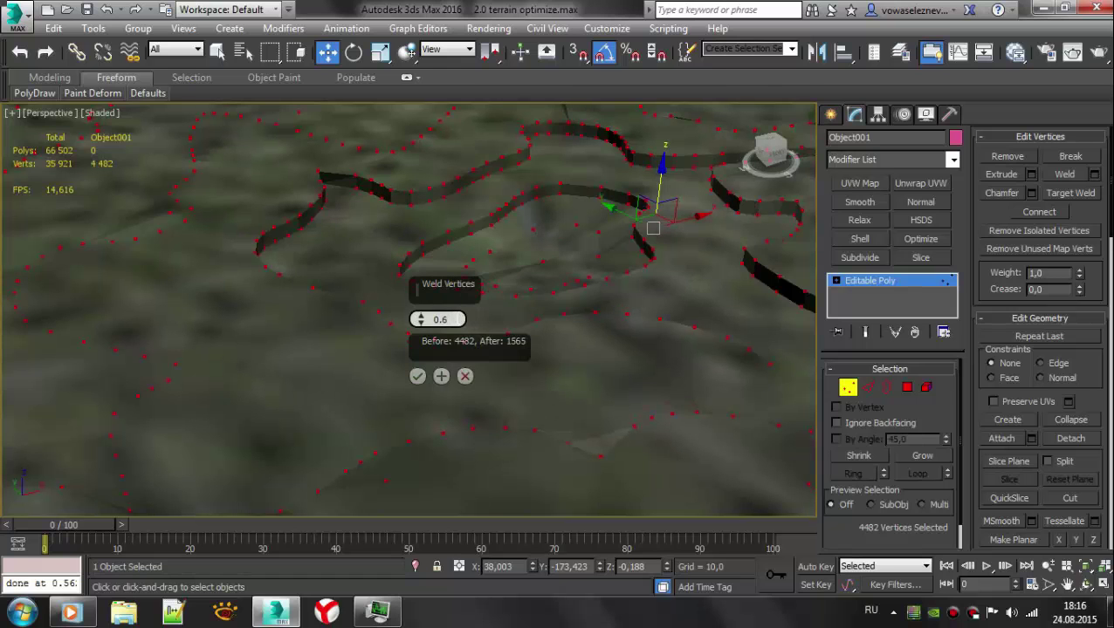
{"action": "type", "text": "5"}
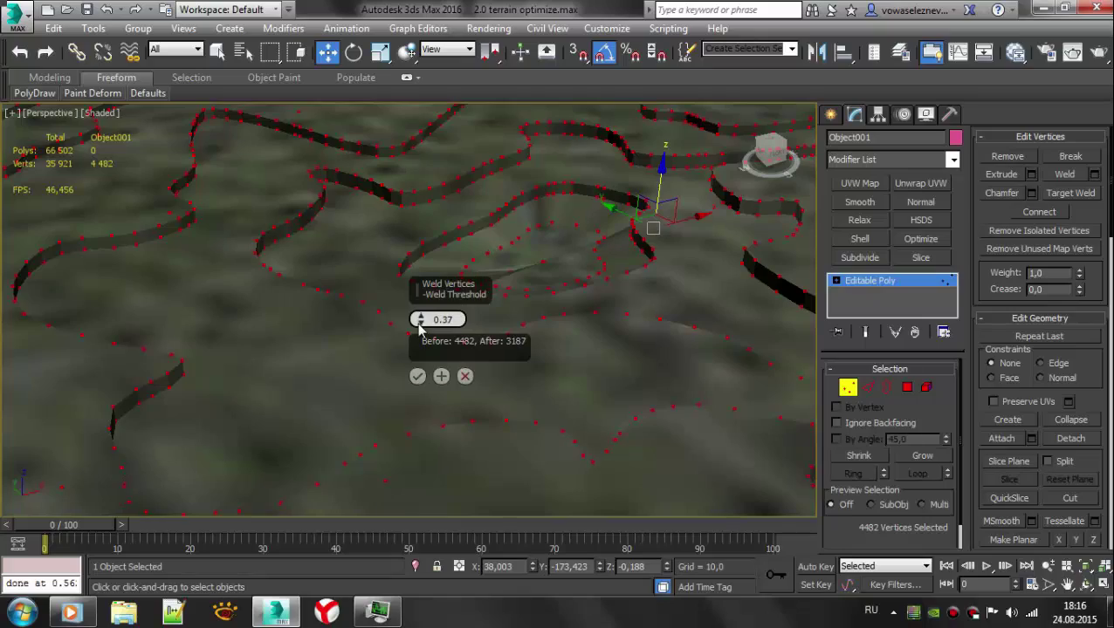
{"action": "left_click", "coordinate": [455, 293]}
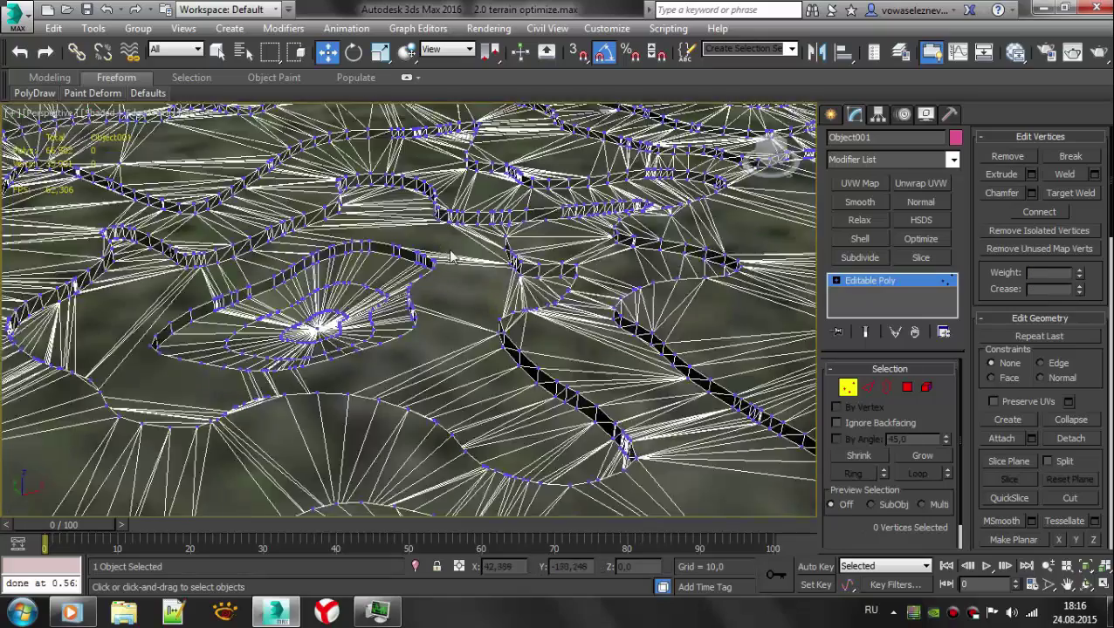
{"action": "mouse_move", "coordinate": [455, 294]}
{"action": "middle_mouse_down", "text": "alt"}
{"action": "mouse_move", "coordinate": [376, 231]}
{"action": "mouse_move", "coordinate": [448, 207]}
{"action": "mouse_move", "coordinate": [502, 214]}
{"action": "middle_mouse_up", "text": "alt"}
{"action": "key", "text": "ctrl+a"}
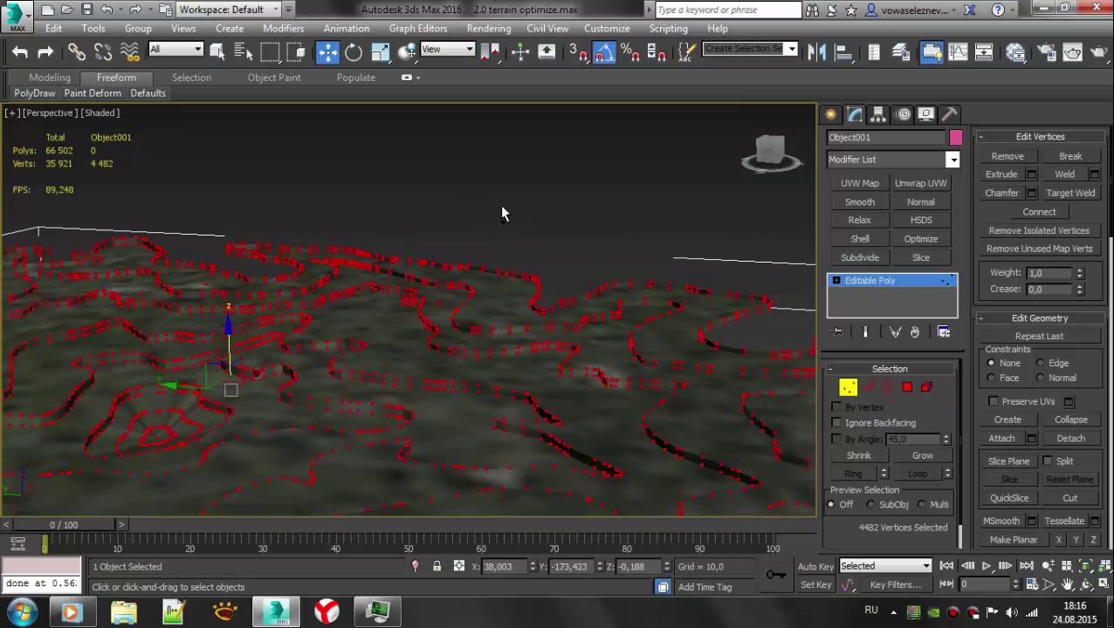
- Undo back to the Select All step in the undo history
{"action": "left_click", "coordinate": [120, 9]}
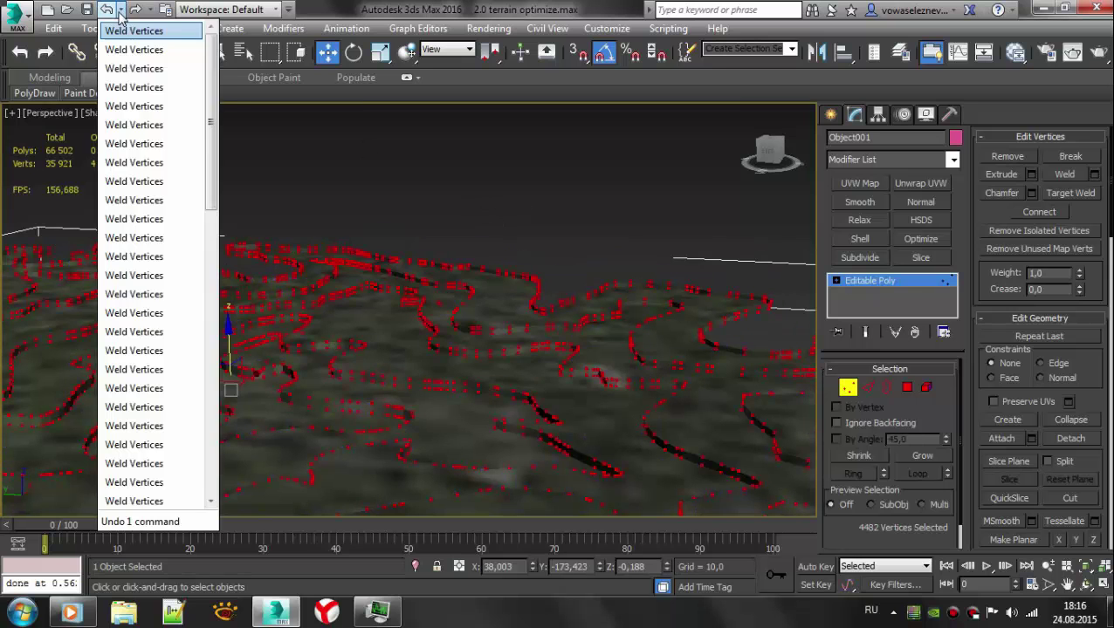
{"action": "left_click", "coordinate": [140, 237]}
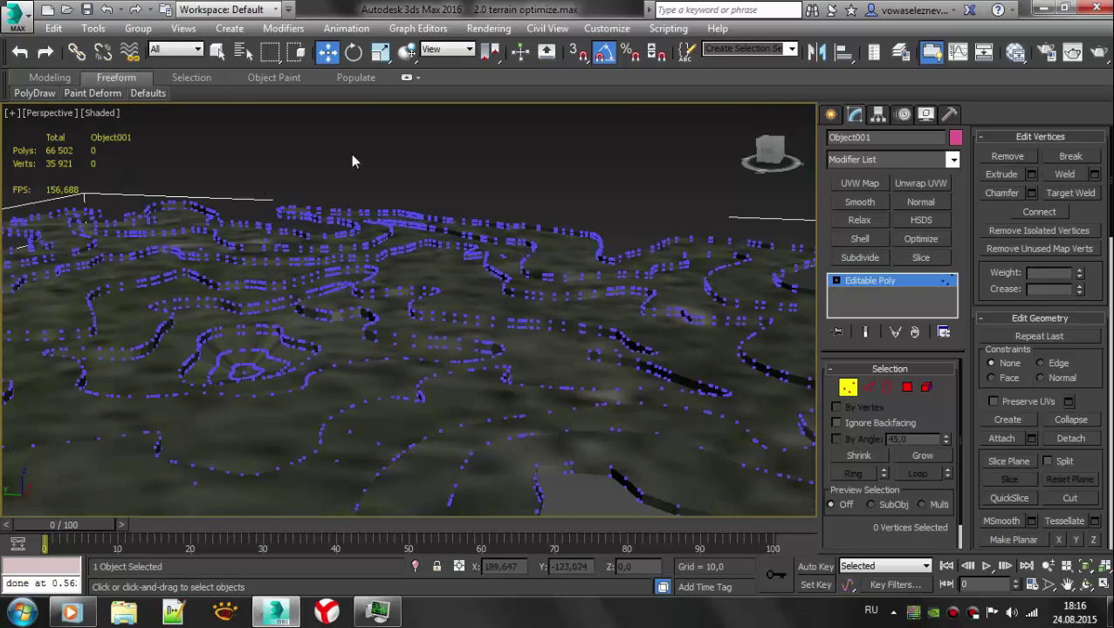
{"action": "key", "text": "q"}
{"action": "scroll", "coordinate": [306, 349], "scroll_direction": "up", "scroll_amount": 5}
{"action": "scroll", "coordinate": [164, 347], "scroll_direction": "down", "scroll_amount": 2}
{"action": "middle_click_drag", "start_coordinate": [164, 347], "coordinate": [305, 319]}
{"action": "scroll", "coordinate": [306, 319], "scroll_direction": "up", "scroll_amount": 2}
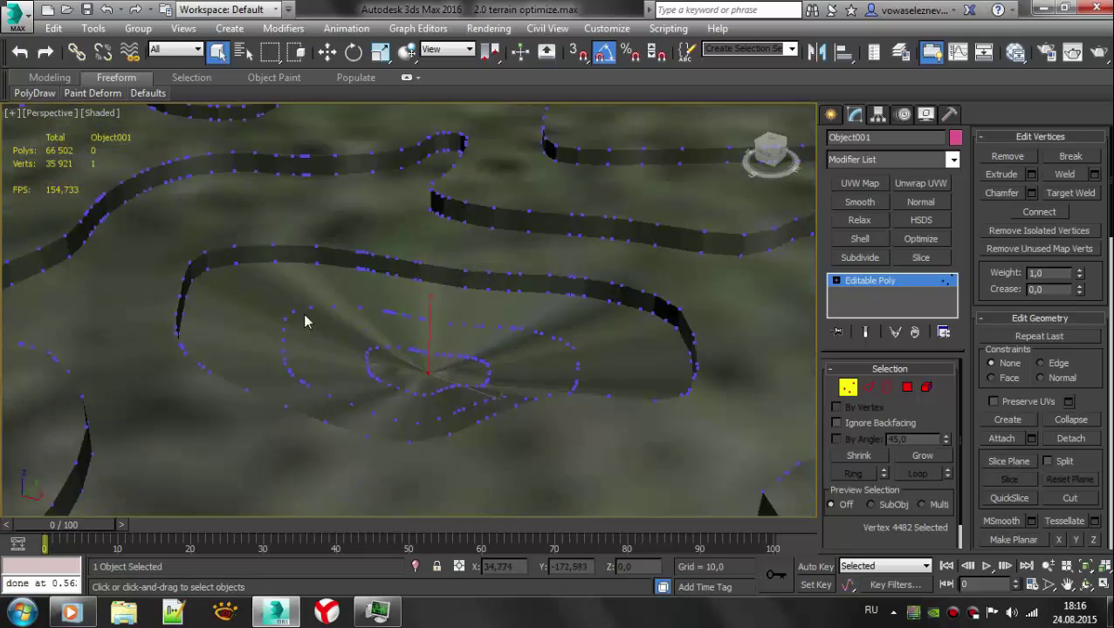
- Test an HSDS subdivision on the terrain with edges shown, then remove it
{"action": "left_click", "coordinate": [921, 220]}
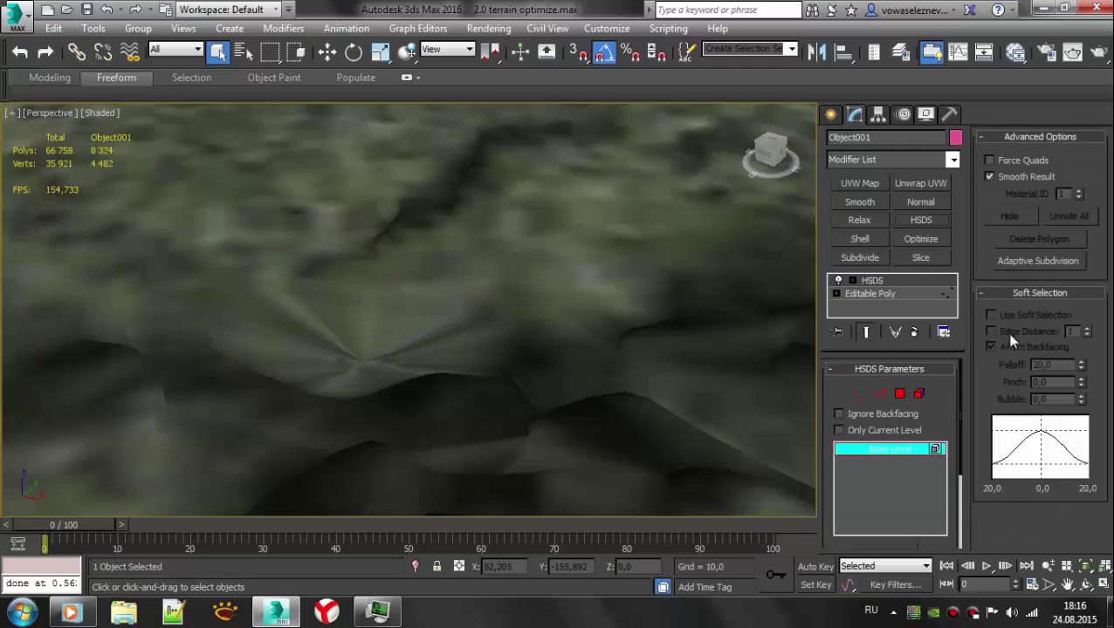
{"action": "key", "text": "z"}
{"action": "key", "text": "F4"}
{"action": "scroll", "coordinate": [539, 268], "scroll_direction": "up", "scroll_amount": 5}
{"action": "key", "text": "F4"}
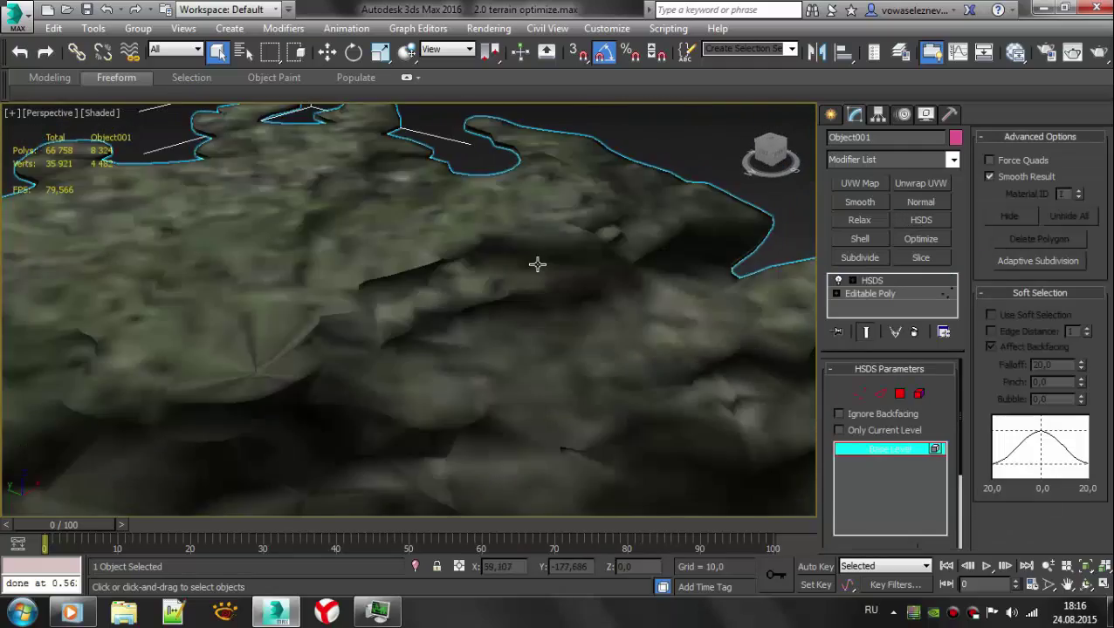
{"action": "key", "text": "ctrl+z"}
{"action": "scroll", "coordinate": [659, 207], "scroll_direction": "down", "scroll_amount": 3}
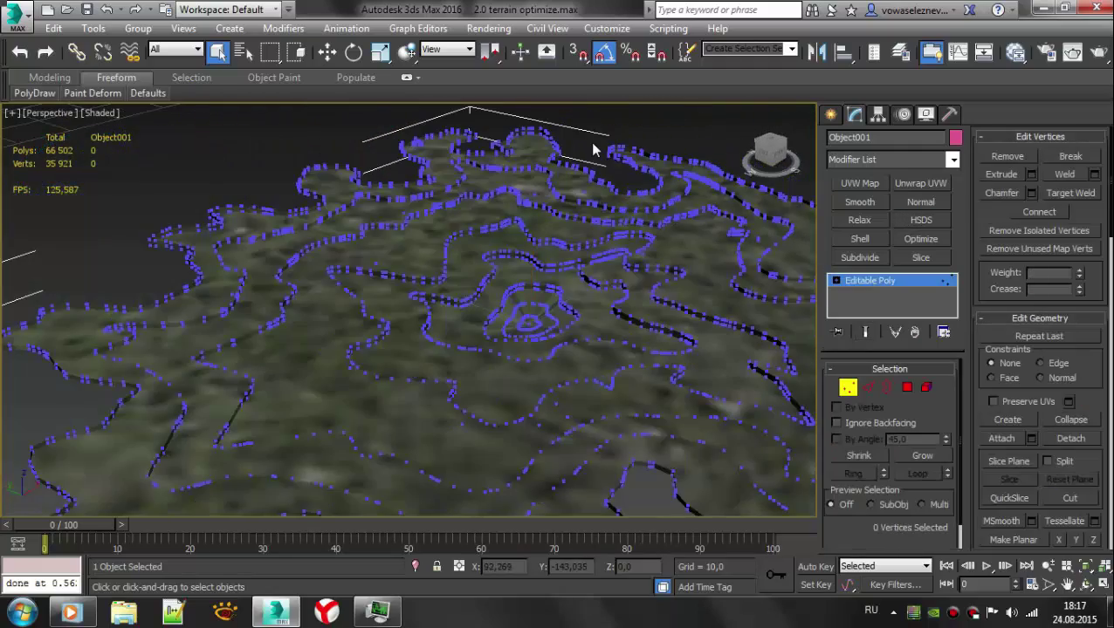
- Leave vertex editing and frame the whole terrain to inspect it
{"action": "key", "text": "1"}
{"action": "key", "text": "z"}
{"action": "key", "text": "F4"}
{"action": "scroll", "coordinate": [515, 241], "scroll_direction": "up", "scroll_amount": 5}
{"action": "key", "text": "F4"}
{"action": "scroll", "coordinate": [464, 227], "scroll_direction": "down", "scroll_amount": 3}
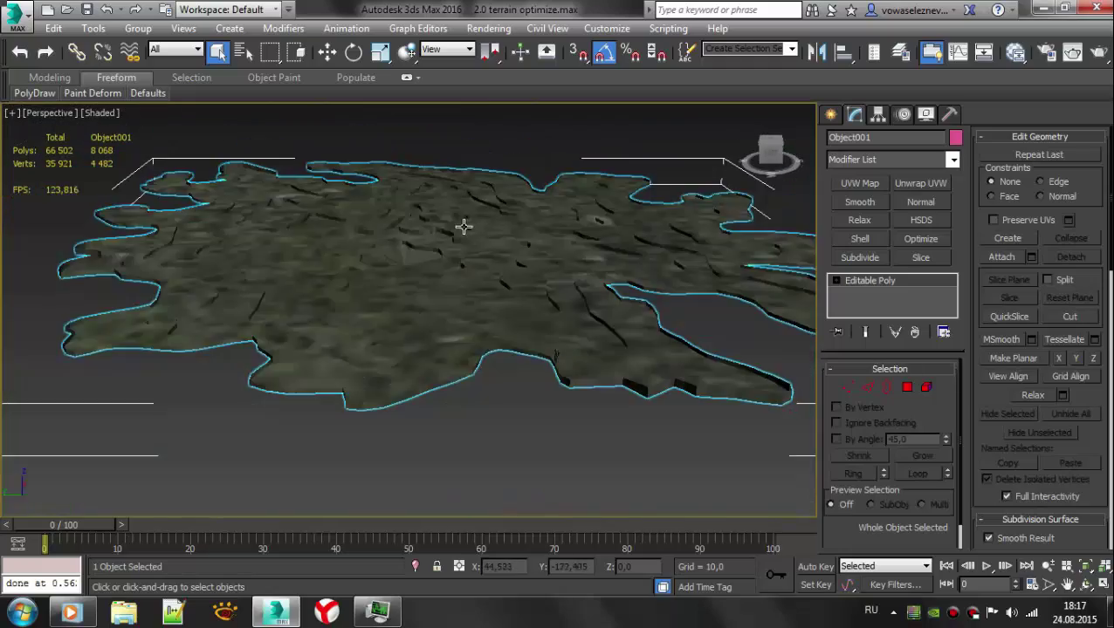
{"action": "mouse_move", "coordinate": [463, 227]}
{"action": "middle_mouse_down", "text": "alt"}
{"action": "mouse_move", "coordinate": [568, 261]}
{"action": "mouse_move", "coordinate": [671, 249]}
{"action": "mouse_move", "coordinate": [589, 256]}
{"action": "middle_mouse_up", "text": "alt"}
- Inspect the terrain's dip in the enlarged Right view, then return to Perspective
{"action": "key", "text": "alt+w"}
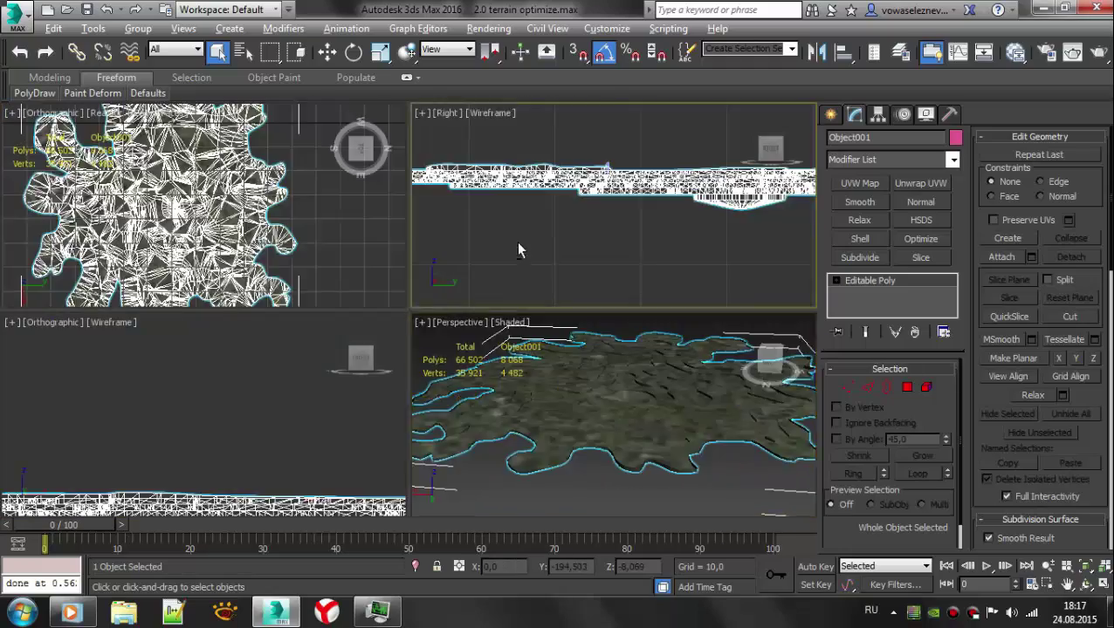
{"action": "key", "text": "alt+w"}
{"action": "scroll", "coordinate": [372, 340], "scroll_direction": "up", "scroll_amount": 5}
{"action": "key", "text": "1"}
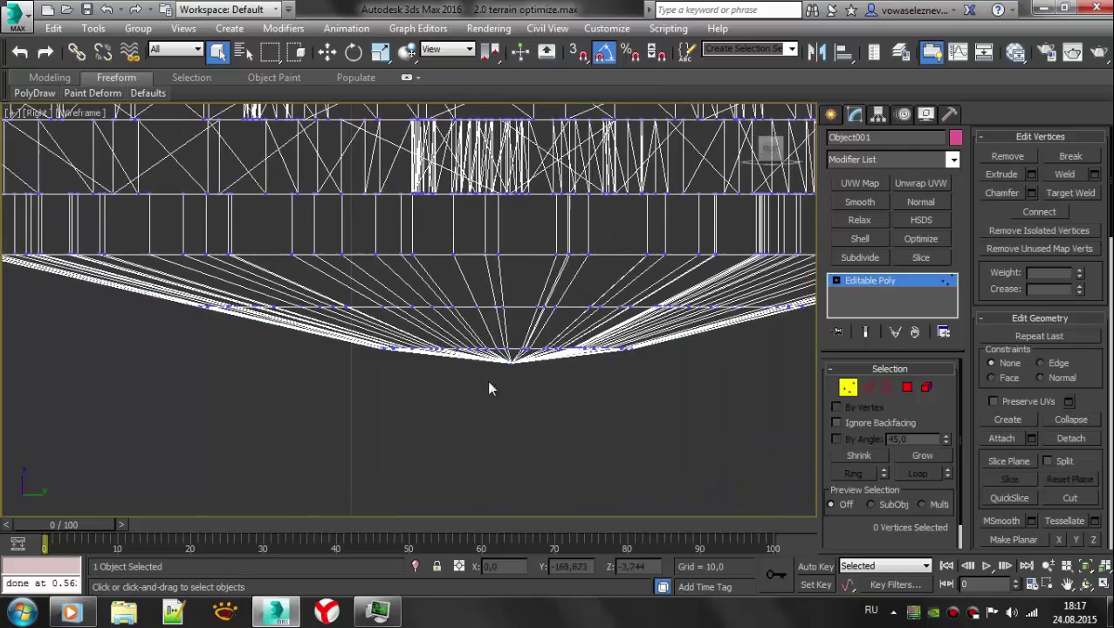
{"action": "key", "text": "z"}
{"action": "key", "text": "alt+w"}
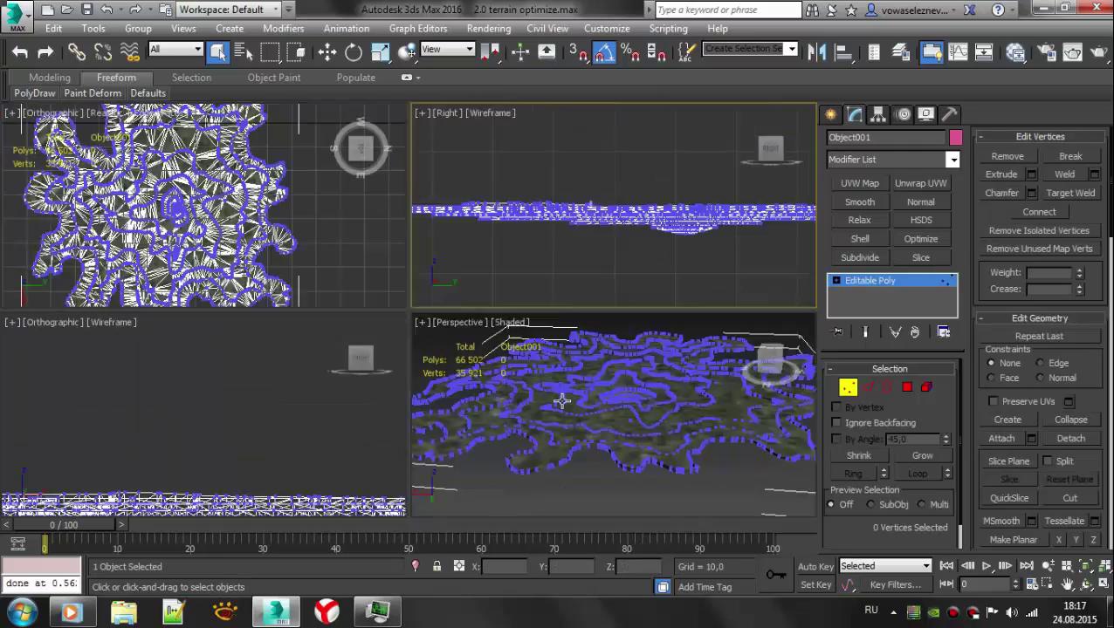
{"action": "key", "text": "alt+w"}
{"action": "key", "text": "F4"}
{"action": "left_click", "coordinate": [226, 611]}
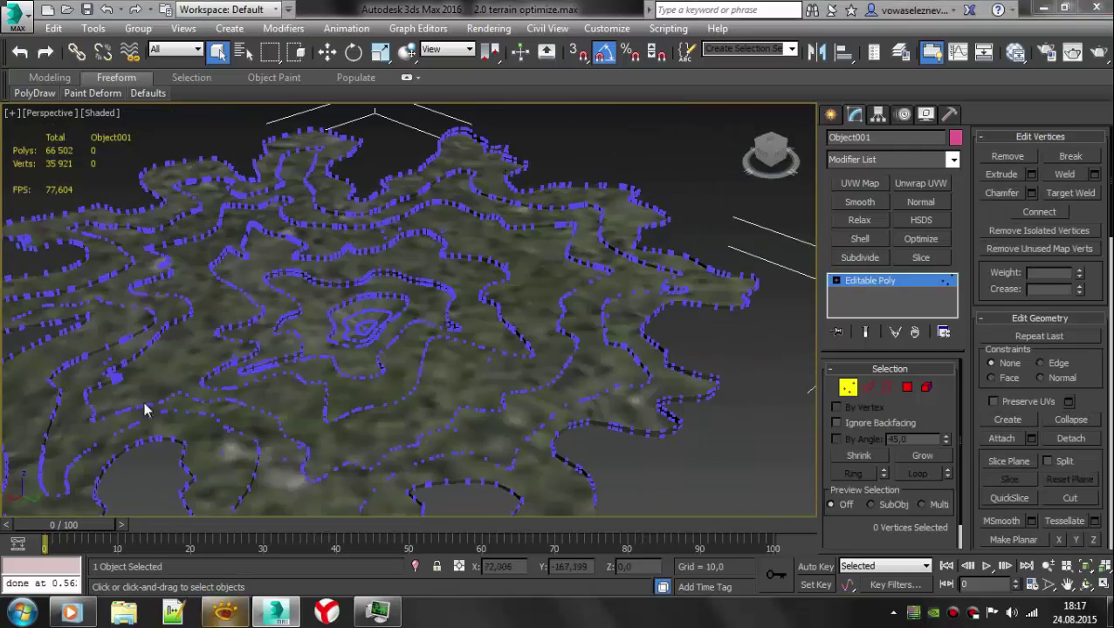
- Open the grnd textures folder and preview grnd_01.dds
{"action": "left_click", "coordinate": [112, 185]}
{"action": "scroll", "coordinate": [115, 253], "scroll_direction": "up", "scroll_amount": 12}
{"action": "scroll", "coordinate": [115, 218], "scroll_direction": "down", "scroll_amount": 4}
{"action": "left_click", "coordinate": [114, 185]}
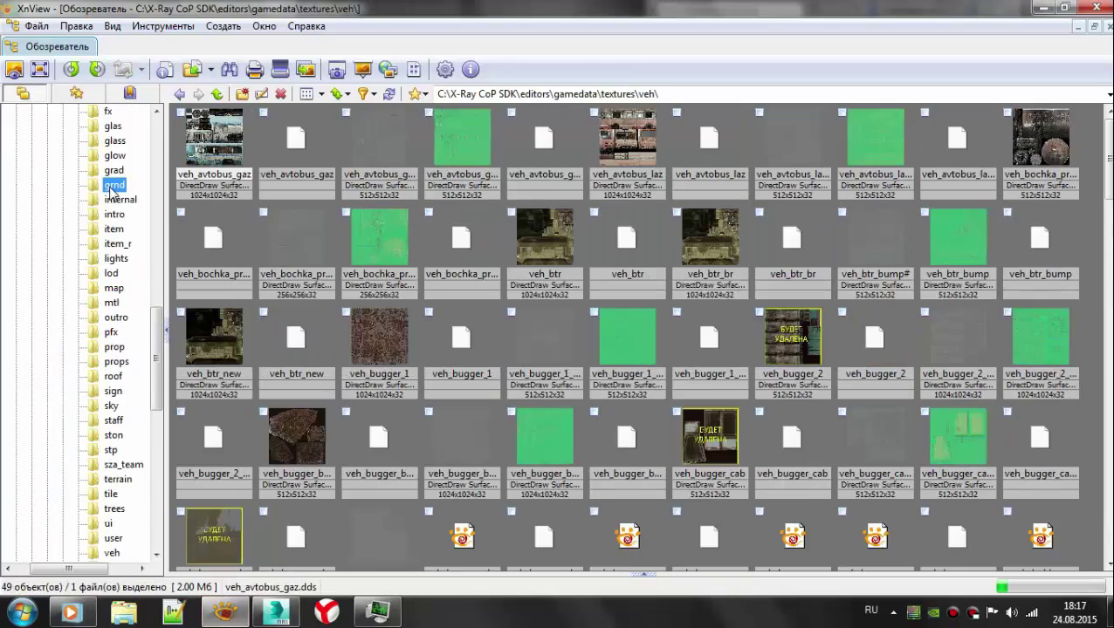
{"action": "double_click", "coordinate": [210, 142]}
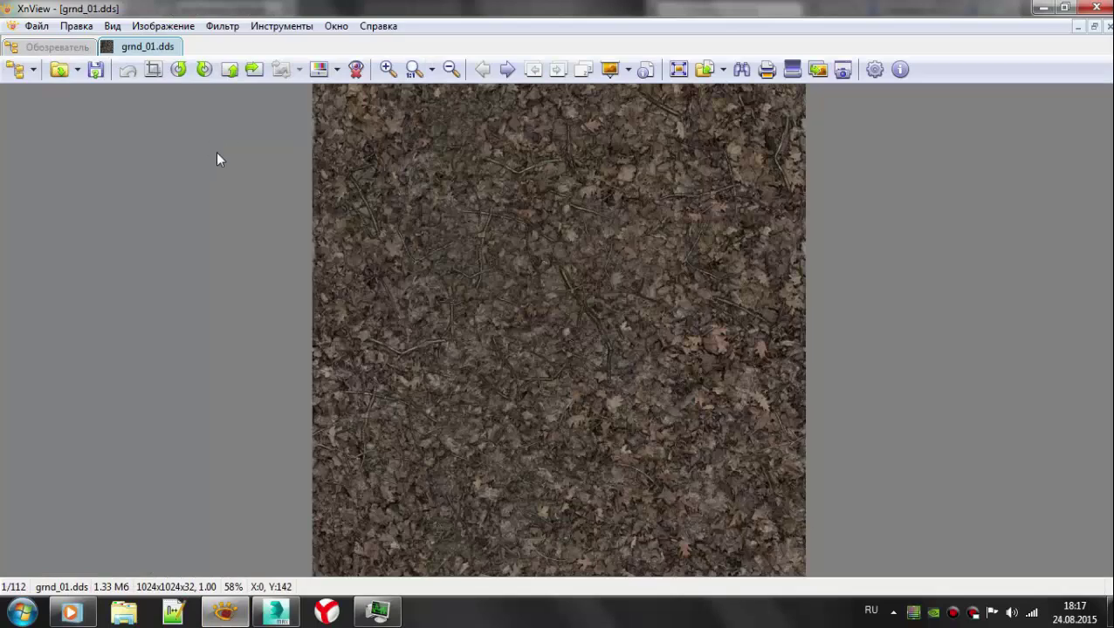
{"action": "key", "text": "Escape"}
- Preview grnd_concrete_2 and other ground textures, settling on grnd_dirt_dust_01.dds
{"action": "double_click", "coordinate": [469, 229]}
{"action": "key", "text": "Escape"}
{"action": "double_click", "coordinate": [627, 235]}
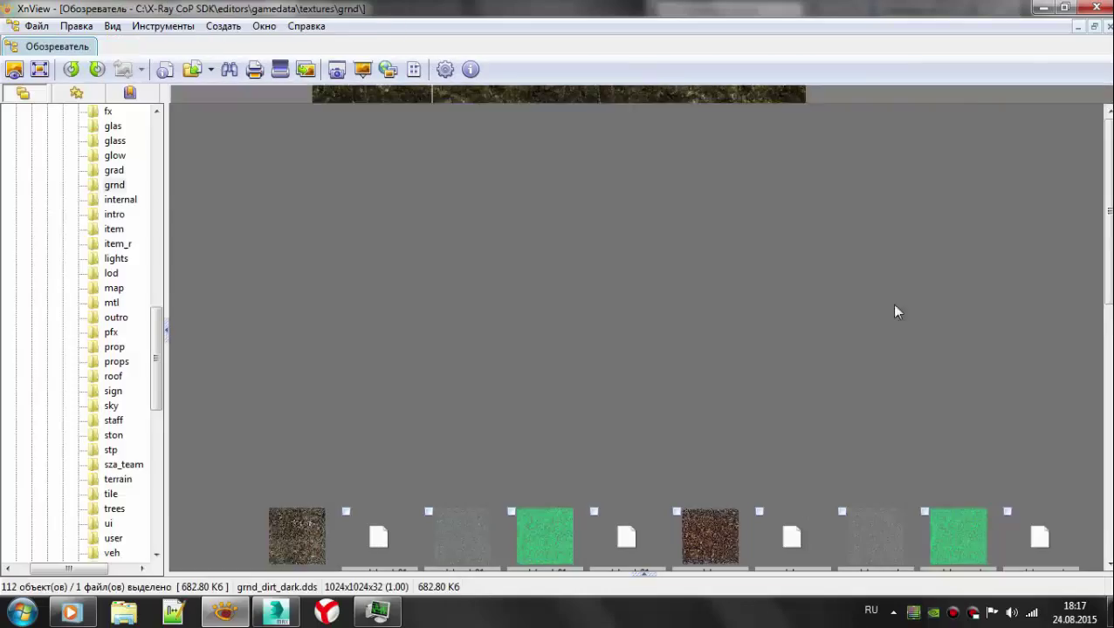
{"action": "key", "text": "Escape"}
{"action": "double_click", "coordinate": [1036, 244]}
{"action": "key", "text": "Escape"}
{"action": "double_click", "coordinate": [1059, 251]}
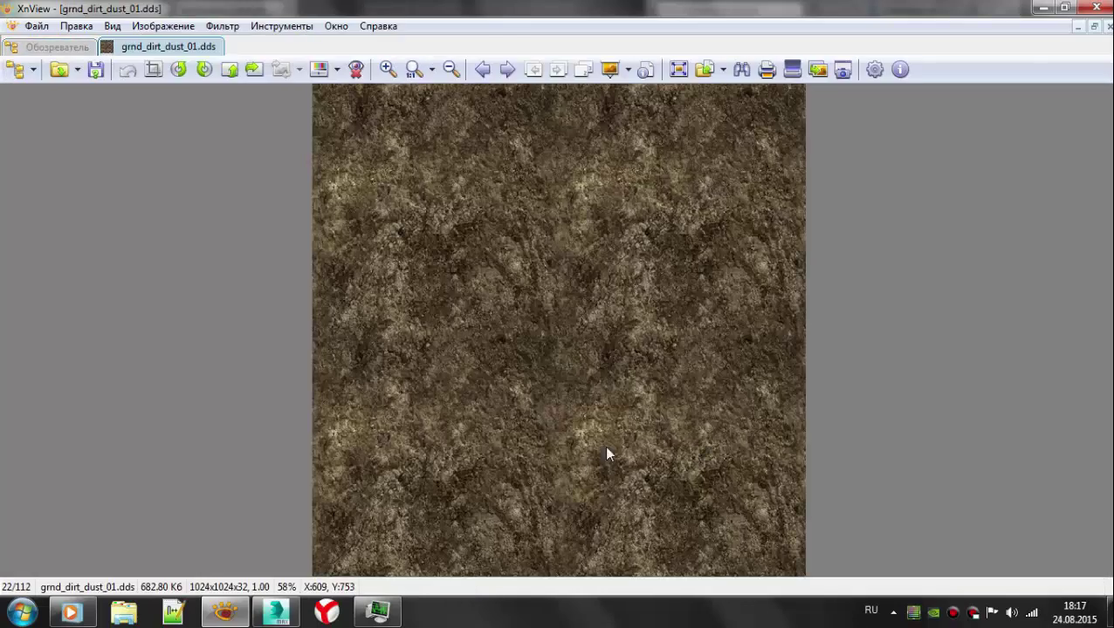
{"action": "key", "text": "Escape"}
{"action": "key", "text": "F2"}
{"action": "key", "text": "Escape"}
- Create a Standard material with the grnd_dirt_dust_01 texture as its Diffuse bitmap
{"action": "left_click", "coordinate": [277, 613]}
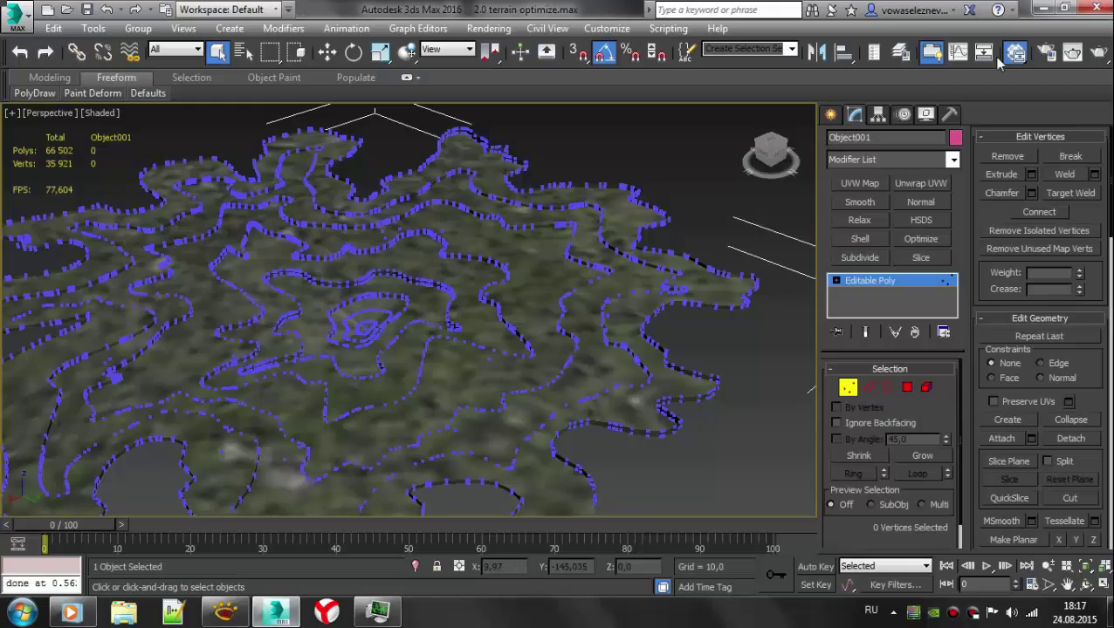
{"action": "key", "text": "m"}
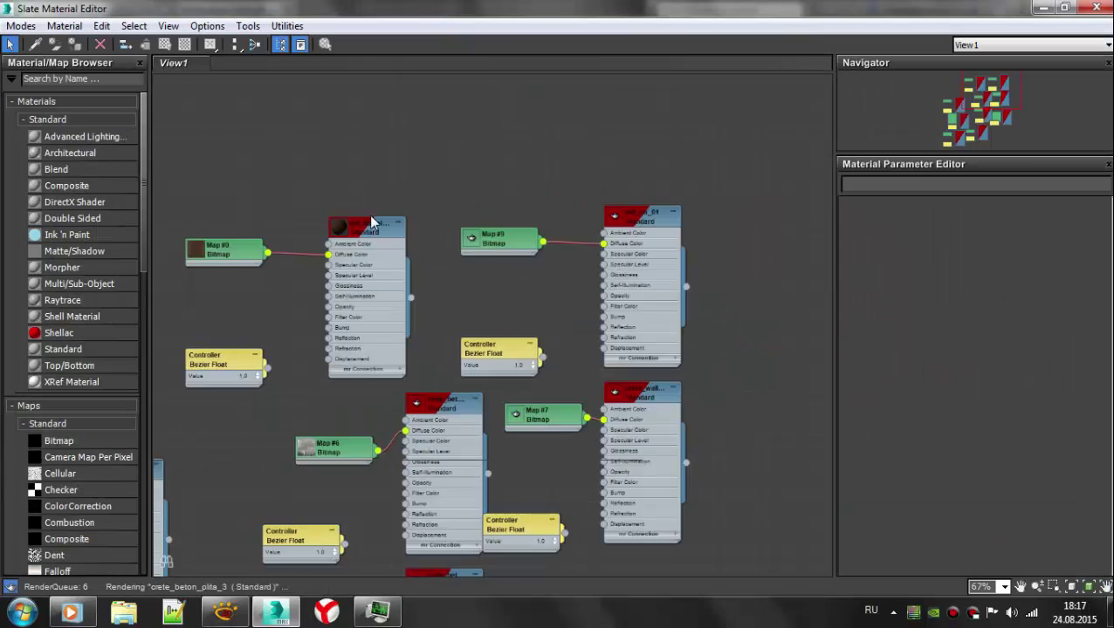
{"action": "mouse_move", "coordinate": [63, 349]}
{"action": "left_mouse_down"}
{"action": "mouse_move", "coordinate": [529, 368]}
{"action": "mouse_move", "coordinate": [572, 398]}
{"action": "left_mouse_up"}
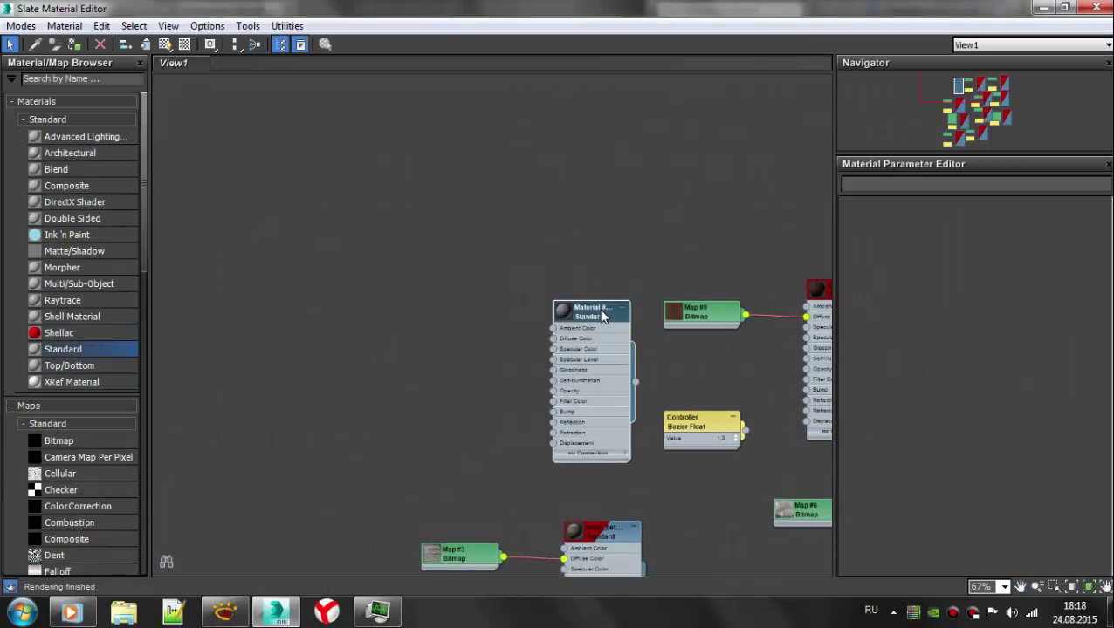
{"action": "left_click", "coordinate": [224, 612]}
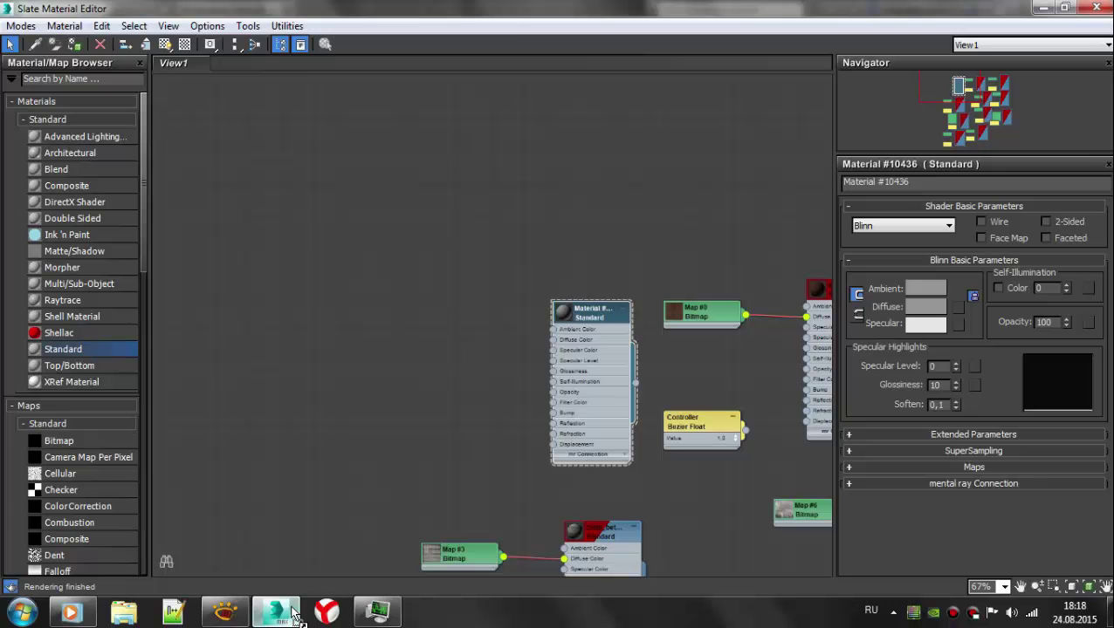
{"action": "left_click_drag", "start_coordinate": [435, 559], "coordinate": [471, 338]}
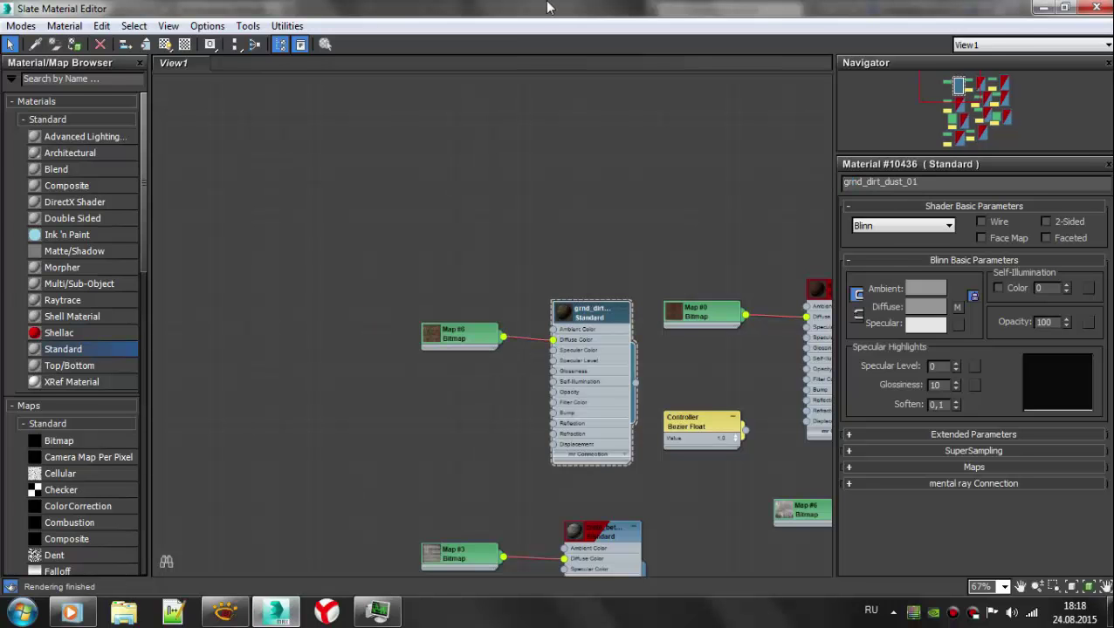
- Assign the grnd_dirt_dust_01 material to the terrain and close the editor
{"action": "left_click_drag", "start_coordinate": [547, 7], "coordinate": [704, 422]}
{"action": "left_click", "coordinate": [602, 403]}
{"action": "left_click", "coordinate": [1101, 360]}
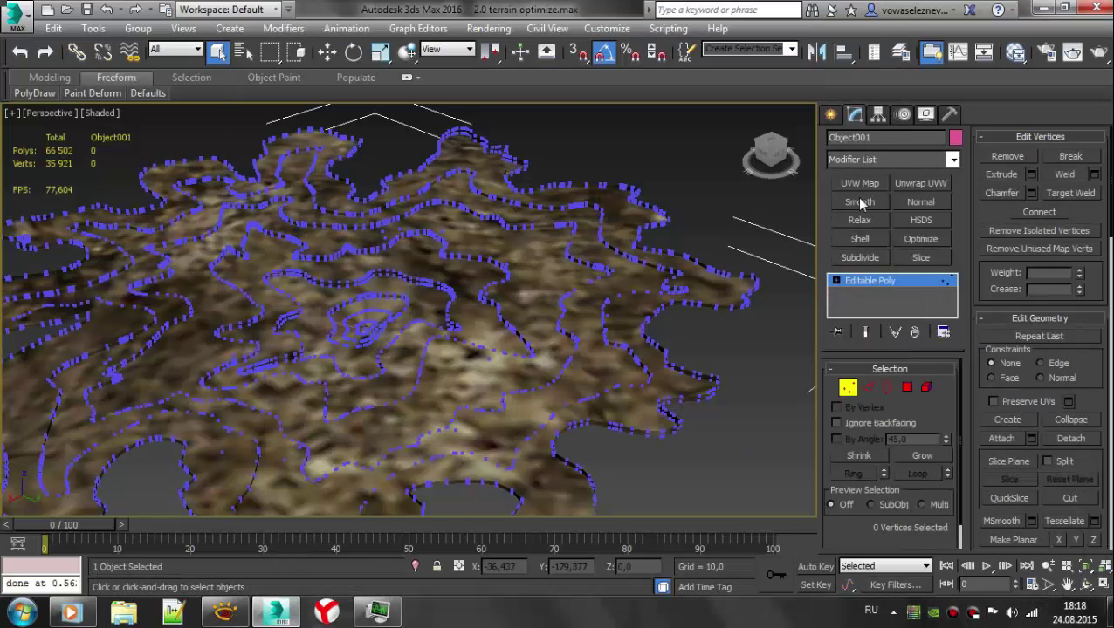
{"action": "left_click", "coordinate": [859, 183]}
- Set the UVW Map to Box projection with Length, Width and Height of 40
{"action": "left_click", "coordinate": [874, 458]}
{"action": "scroll", "coordinate": [909, 451], "scroll_direction": "down", "scroll_amount": 2}
{"action": "mouse_move", "coordinate": [911, 459]}
{"action": "left_mouse_down"}
{"action": "mouse_move", "coordinate": [908, 251]}
{"action": "mouse_move", "coordinate": [896, 466]}
{"action": "left_mouse_up"}
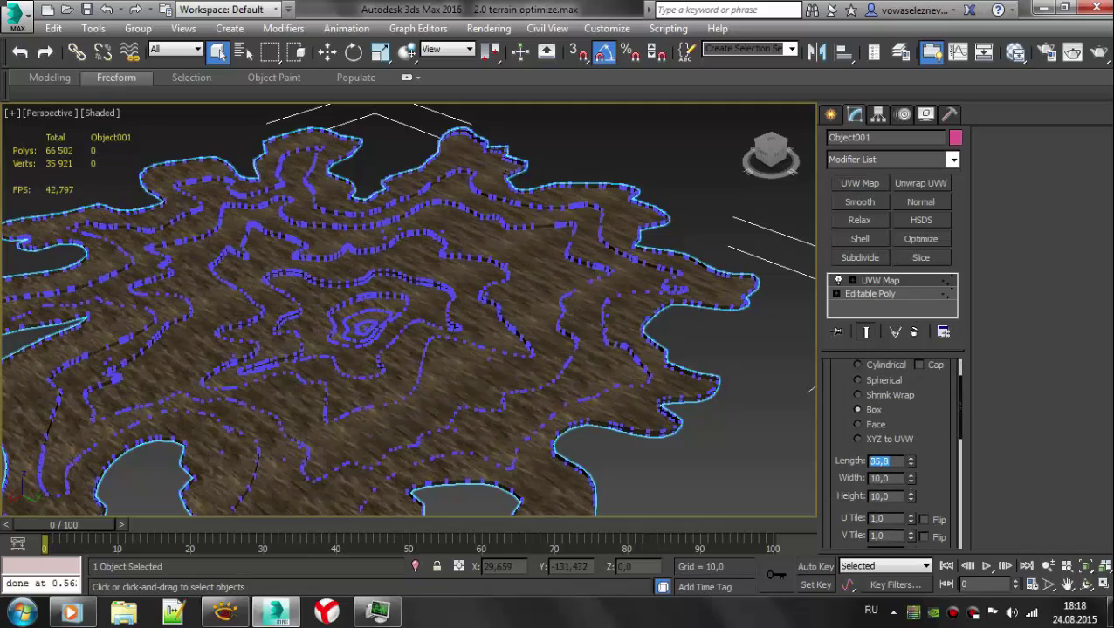
{"action": "type", "text": "30"}
{"action": "key", "text": "Tab"}
{"action": "type", "text": "30"}
{"action": "key", "text": "Tab"}
{"action": "type", "text": "3"}
{"action": "scroll", "coordinate": [527, 335], "scroll_direction": "up", "scroll_amount": 5}
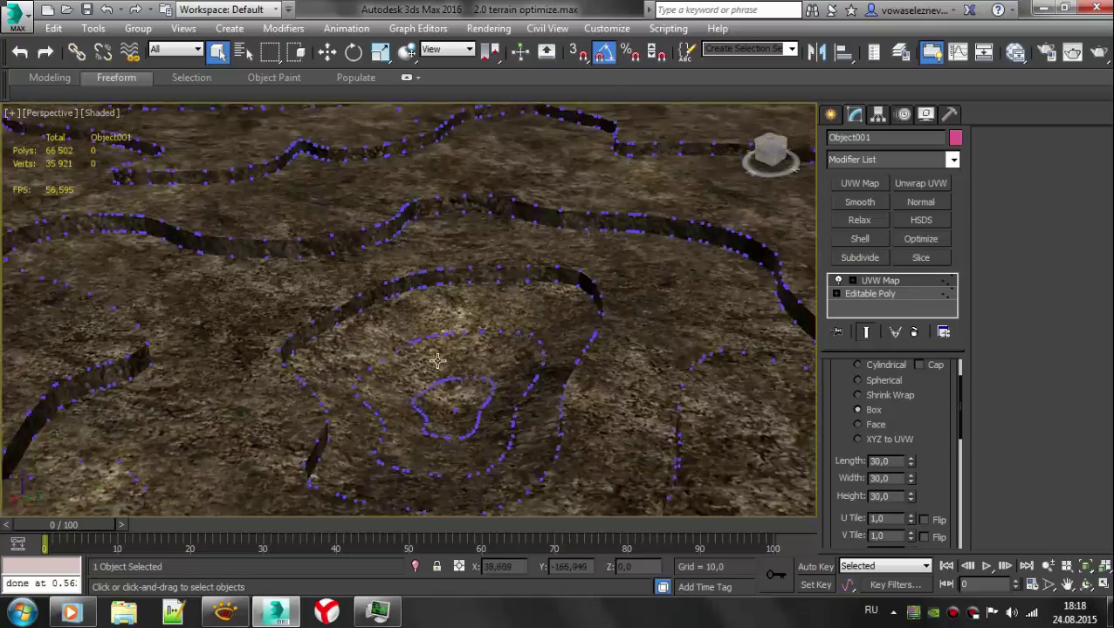
{"action": "mouse_move", "coordinate": [527, 335]}
{"action": "middle_mouse_down", "text": "alt"}
{"action": "mouse_move", "coordinate": [640, 327]}
{"action": "mouse_move", "coordinate": [672, 340]}
{"action": "middle_mouse_up", "text": "alt"}
{"action": "type", "text": "40"}
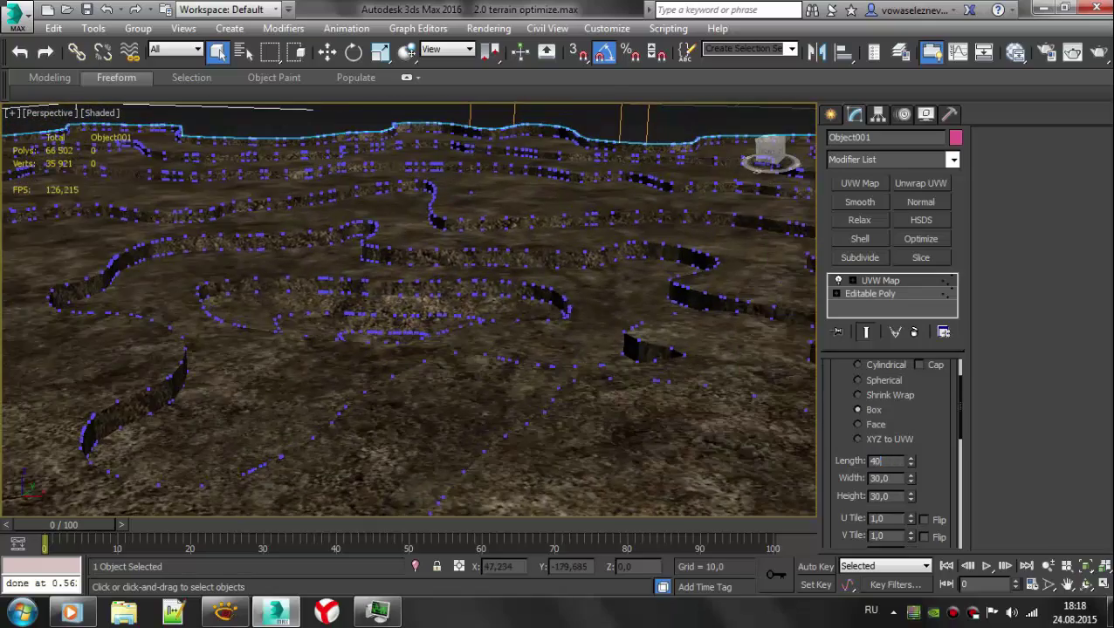
{"action": "key", "text": "Tab"}
{"action": "type", "text": "40"}
{"action": "key", "text": "Tab"}
{"action": "type", "text": "40"}
{"action": "key", "text": "Tab"}
- Collapse the stack to bake the box mapping into the Editable Poly
{"action": "mouse_move", "coordinate": [514, 331]}
{"action": "middle_mouse_down", "text": "alt"}
{"action": "mouse_move", "coordinate": [515, 388]}
{"action": "mouse_move", "coordinate": [472, 297]}
{"action": "middle_mouse_up", "text": "alt"}
{"action": "right_click", "coordinate": [472, 297]}
{"action": "left_click", "coordinate": [646, 485]}
{"action": "middle_click_drag", "start_coordinate": [673, 452], "coordinate": [595, 403]}
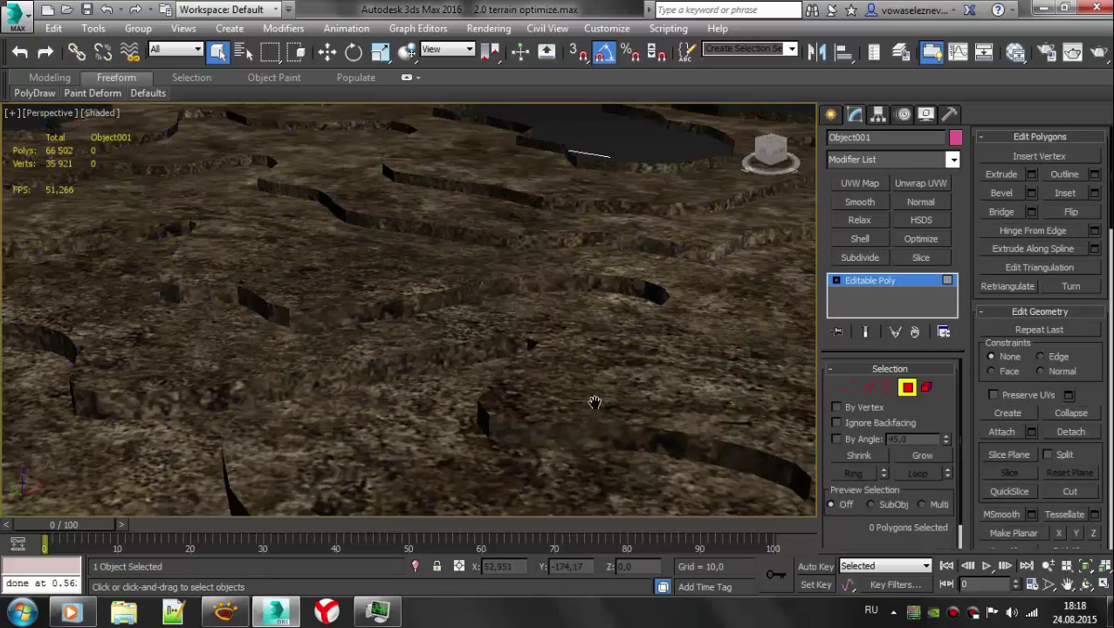
{"action": "scroll", "coordinate": [594, 402], "scroll_direction": "down", "scroll_amount": 5}
- Inspect the mapped terrain in the enlarged Right viewport
{"action": "key", "text": "alt+w"}
{"action": "middle_click", "coordinate": [510, 210]}
{"action": "key", "text": "alt+w"}
{"action": "scroll", "coordinate": [347, 333], "scroll_direction": "up", "scroll_amount": 3}
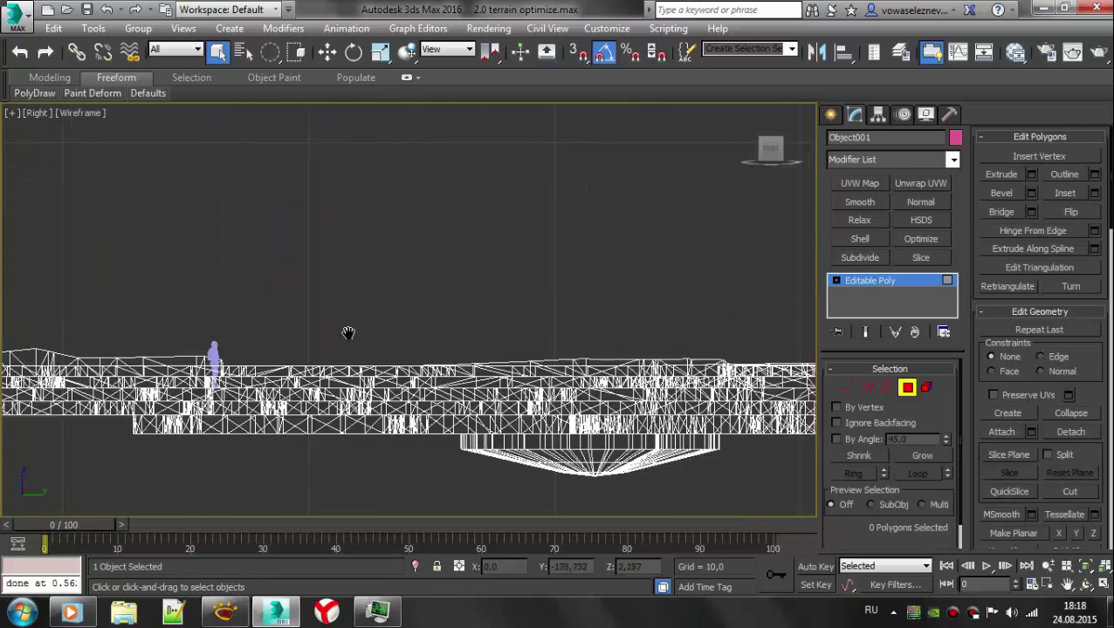
{"action": "scroll", "coordinate": [347, 332], "scroll_direction": "down", "scroll_amount": 2}
{"action": "scroll", "coordinate": [504, 300], "scroll_direction": "down", "scroll_amount": 1}
{"action": "scroll", "coordinate": [95, 279], "scroll_direction": "up", "scroll_amount": 2}
{"action": "scroll", "coordinate": [144, 219], "scroll_direction": "up", "scroll_amount": 2}
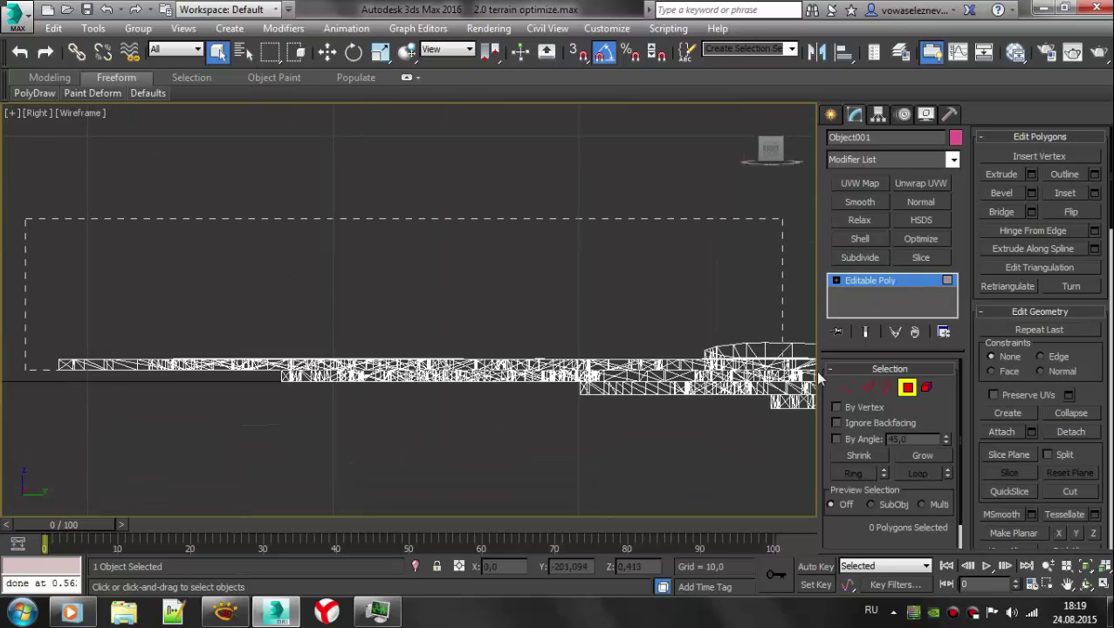
- Rubber-band select the first step tops in the Right wireframe view
{"action": "left_click_drag", "start_coordinate": [818, 377], "coordinate": [825, 364]}
{"action": "middle_click_drag", "start_coordinate": [825, 364], "coordinate": [338, 288]}
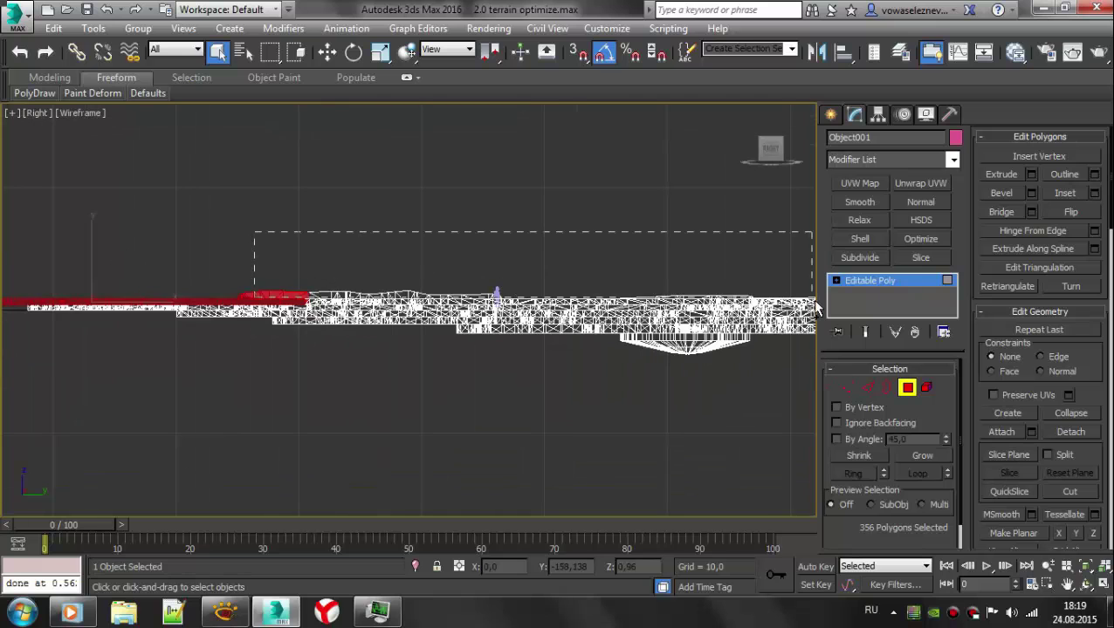
{"action": "left_click_drag", "start_coordinate": [816, 307], "coordinate": [816, 307]}
{"action": "middle_click_drag", "start_coordinate": [816, 307], "coordinate": [199, 268]}
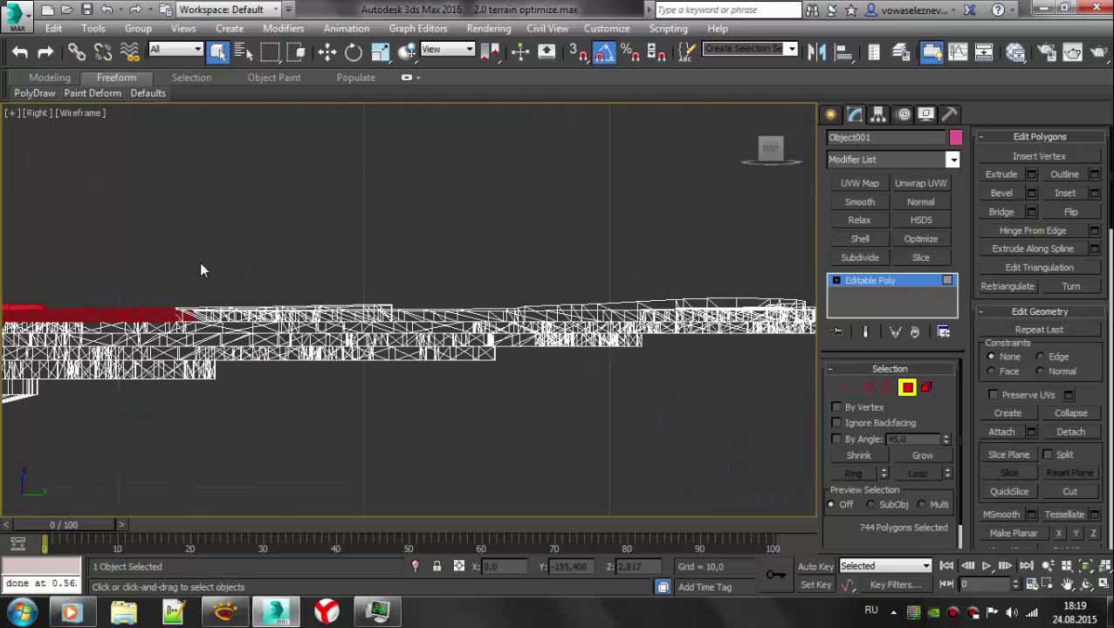
{"action": "left_click_drag", "start_coordinate": [862, 314], "coordinate": [862, 314]}
{"action": "middle_click_drag", "start_coordinate": [812, 310], "coordinate": [166, 253]}
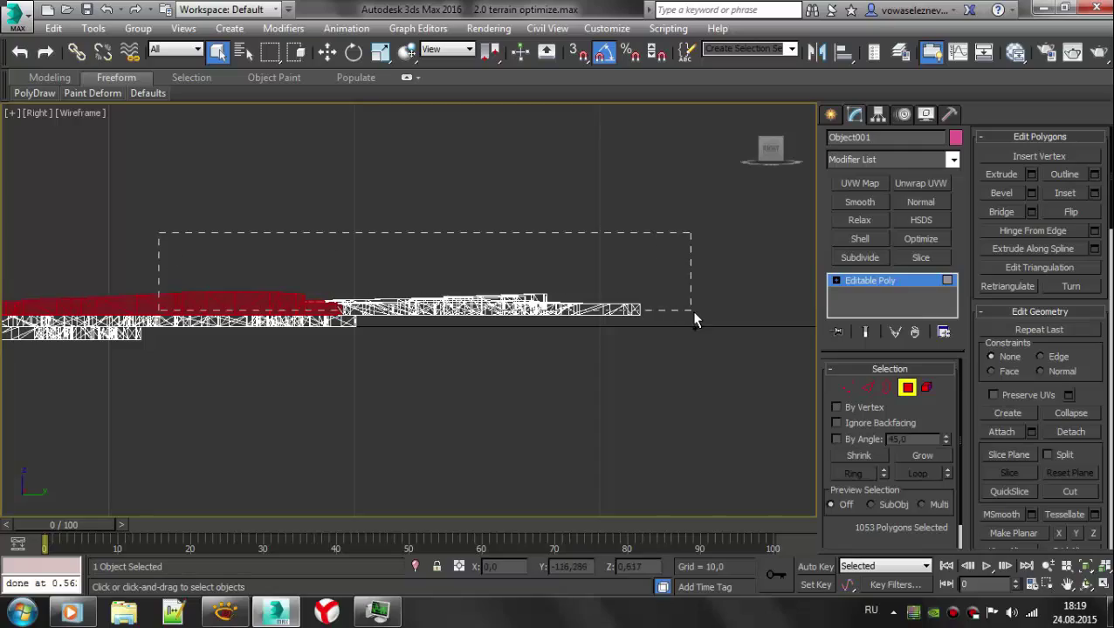
{"action": "left_click_drag", "start_coordinate": [694, 320], "coordinate": [686, 318]}
- Check the selected step tops in the shaded Perspective view
{"action": "key", "text": "p"}
{"action": "mouse_move", "coordinate": [671, 430]}
{"action": "middle_mouse_down", "text": "alt"}
{"action": "mouse_move", "coordinate": [716, 463]}
{"action": "mouse_move", "coordinate": [896, 454]}
{"action": "middle_mouse_up", "text": "alt"}
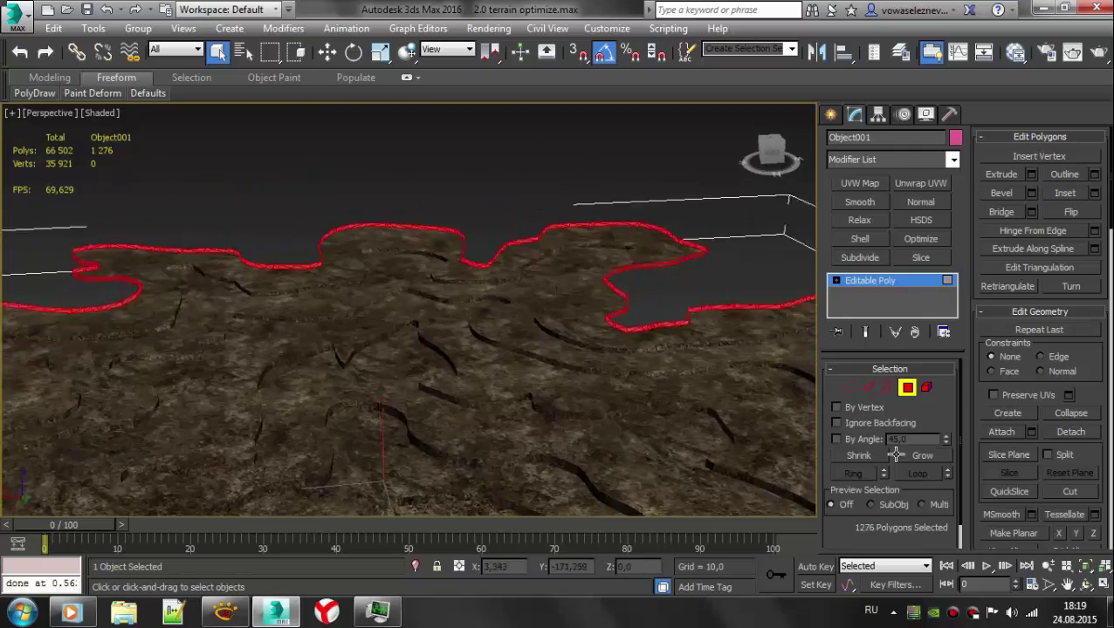
{"action": "scroll", "coordinate": [450, 410], "scroll_direction": "up", "scroll_amount": 3}
{"action": "scroll", "coordinate": [449, 410], "scroll_direction": "down", "scroll_amount": 3}
{"action": "mouse_move", "coordinate": [449, 410]}
{"action": "middle_mouse_down", "text": "alt"}
{"action": "mouse_move", "coordinate": [499, 264]}
{"action": "mouse_move", "coordinate": [458, 251]}
{"action": "mouse_move", "coordinate": [629, 293]}
{"action": "mouse_move", "coordinate": [654, 325]}
{"action": "mouse_move", "coordinate": [785, 314]}
{"action": "middle_mouse_up", "text": "alt"}
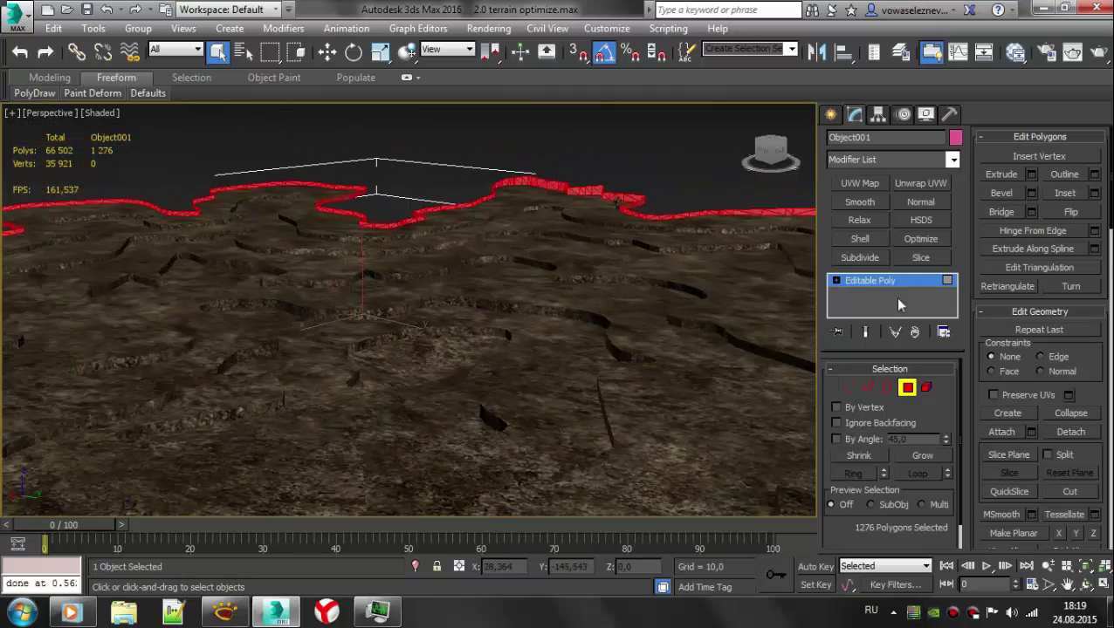
- Back in the Right view, add more step tops along the terrain to the selection
{"action": "key", "text": "alt+w"}
{"action": "key", "text": "alt+w"}
{"action": "scroll", "coordinate": [326, 253], "scroll_direction": "up", "scroll_amount": 3}
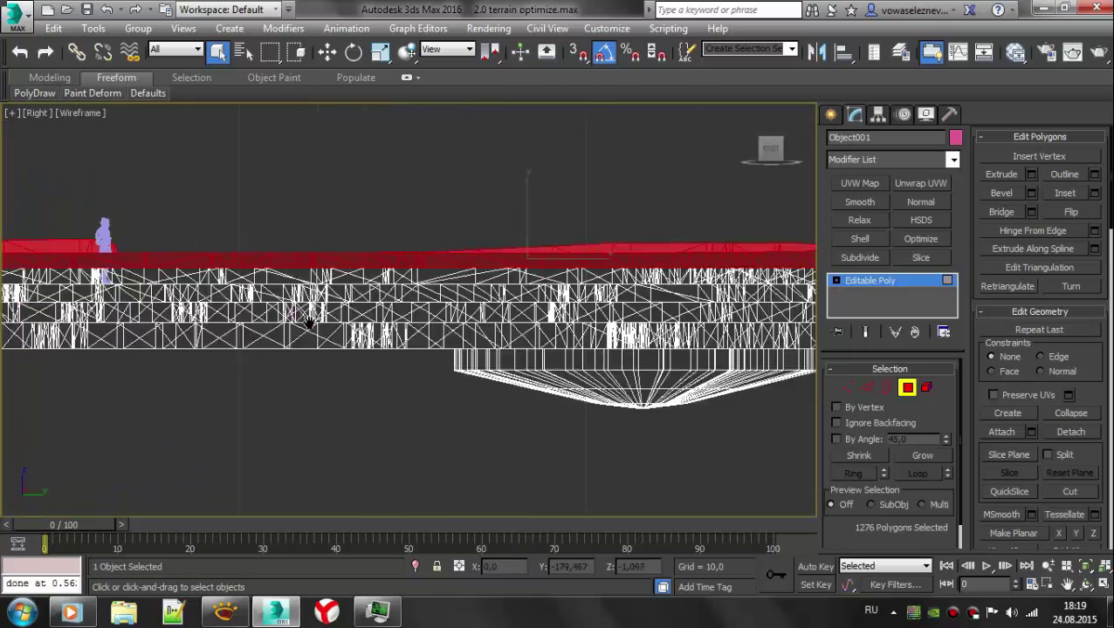
{"action": "middle_click_drag", "start_coordinate": [105, 236], "coordinate": [105, 279]}
{"action": "middle_click_drag", "start_coordinate": [694, 327], "coordinate": [615, 344]}
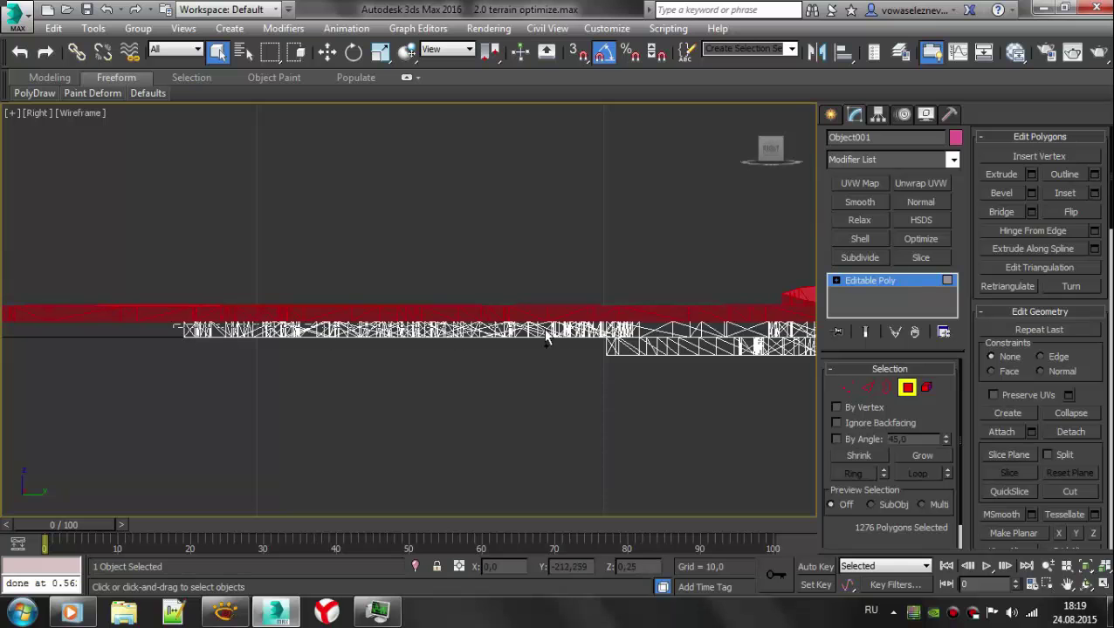
{"action": "left_click_drag", "start_coordinate": [758, 345], "coordinate": [28, 346]}
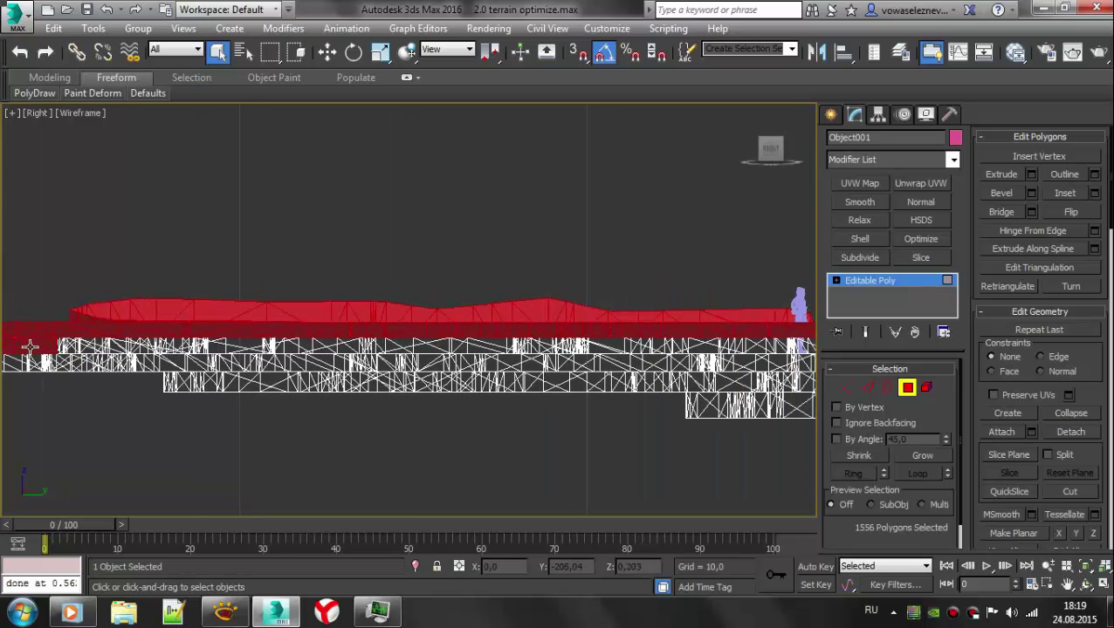
{"action": "middle_click_drag", "start_coordinate": [779, 355], "coordinate": [211, 337]}
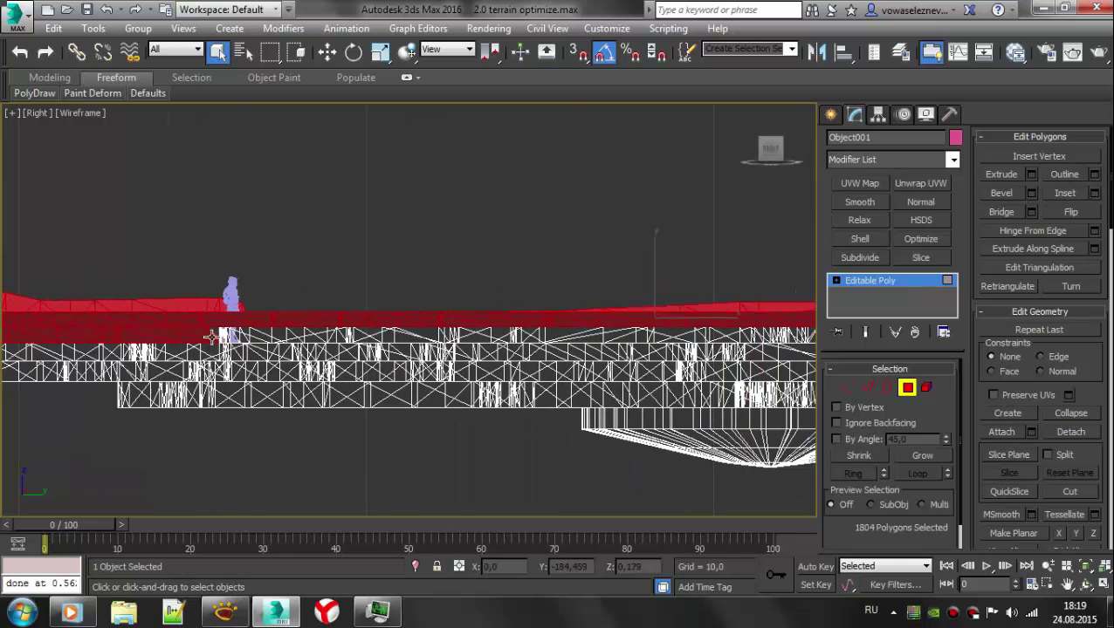
{"action": "left_click_drag", "start_coordinate": [805, 347], "coordinate": [805, 347]}
{"action": "middle_click_drag", "start_coordinate": [805, 348], "coordinate": [29, 361]}
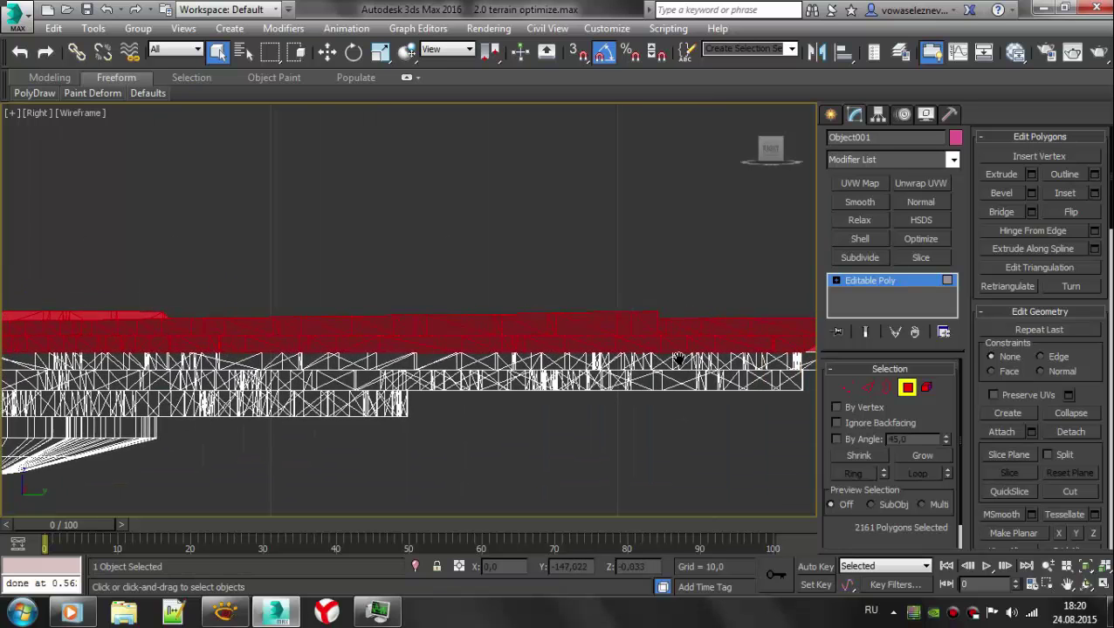
{"action": "left_click_drag", "start_coordinate": [810, 362], "coordinate": [59, 340]}
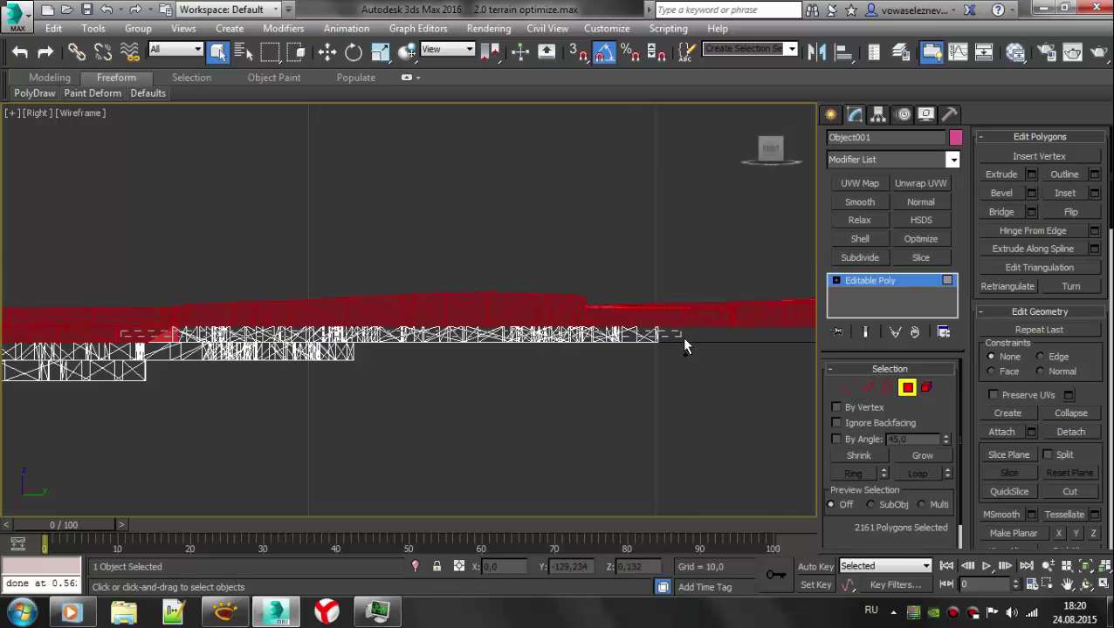
{"action": "left_click", "coordinate": [682, 338], "text": "ctrl"}
{"action": "left_click", "coordinate": [62, 348], "text": "ctrl"}
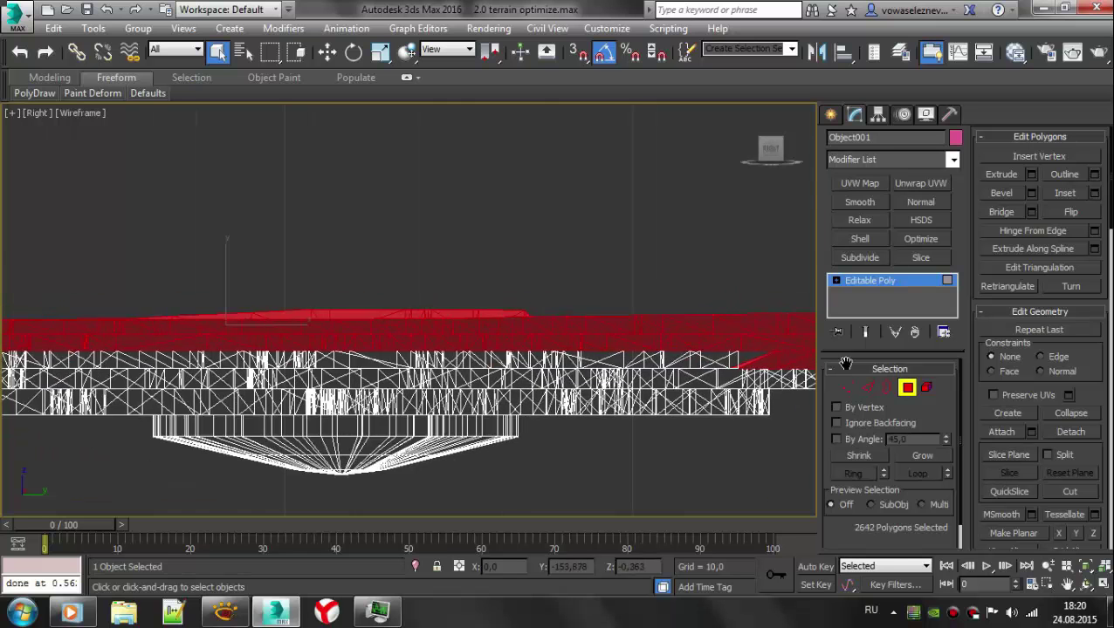
{"action": "left_click", "coordinate": [825, 371], "text": "ctrl"}
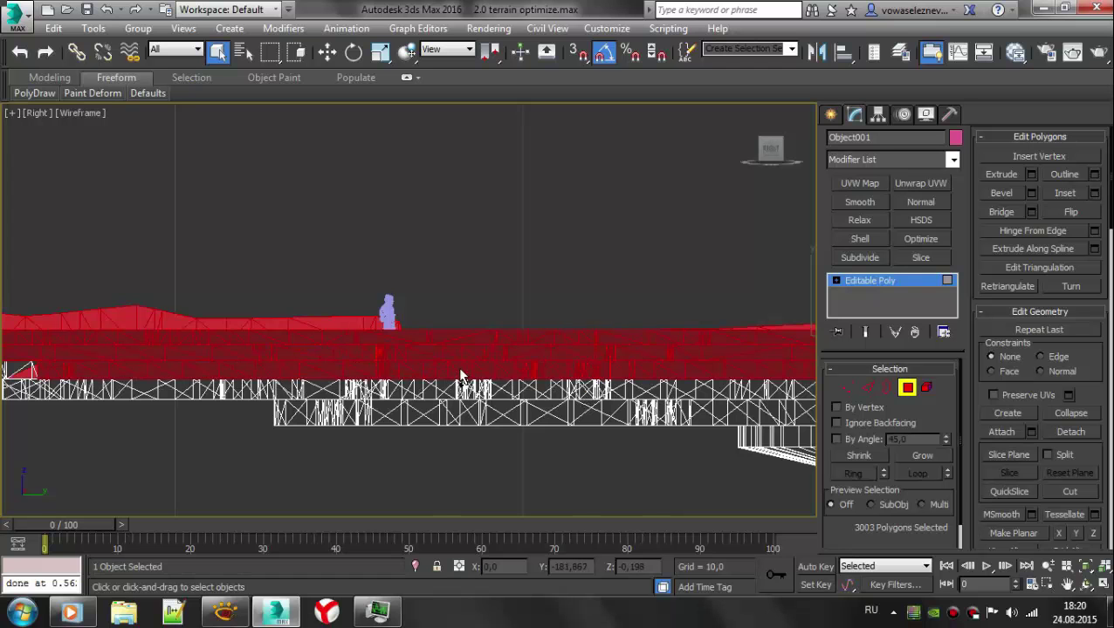
- Add the remaining step tops, the lower strip and the central dome, totalling 4460 polygons
{"action": "middle_click_drag", "start_coordinate": [461, 377], "coordinate": [611, 353]}
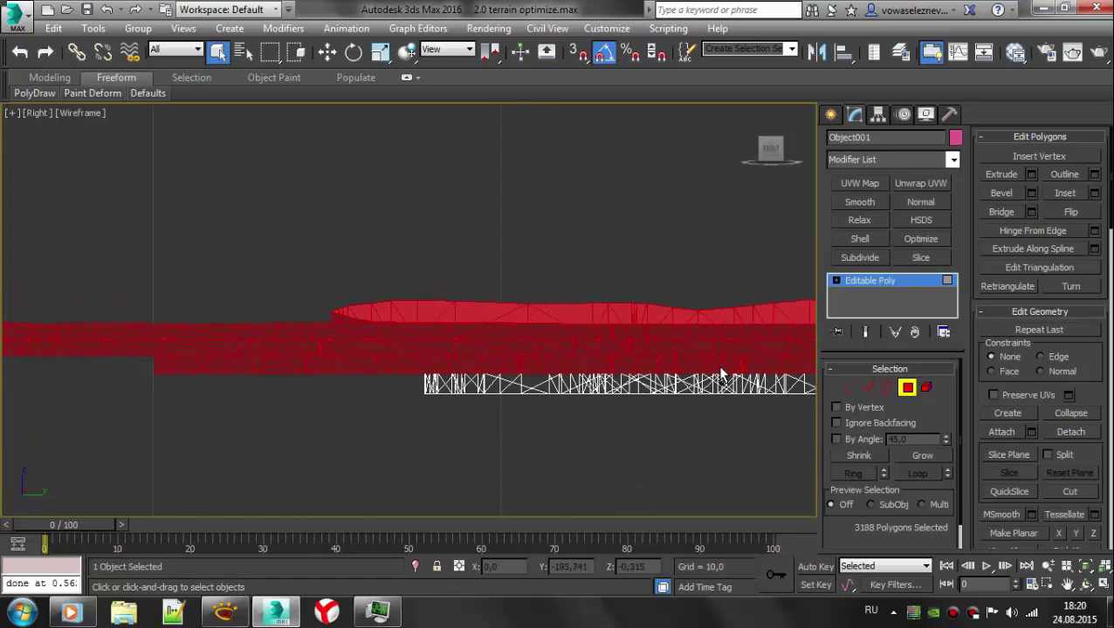
{"action": "middle_click_drag", "start_coordinate": [721, 375], "coordinate": [63, 377]}
{"action": "left_click", "coordinate": [813, 377], "text": "ctrl"}
{"action": "middle_click_drag", "start_coordinate": [814, 377], "coordinate": [75, 361]}
{"action": "left_click", "coordinate": [681, 361], "text": "ctrl"}
{"action": "middle_click_drag", "start_coordinate": [681, 360], "coordinate": [68, 387]}
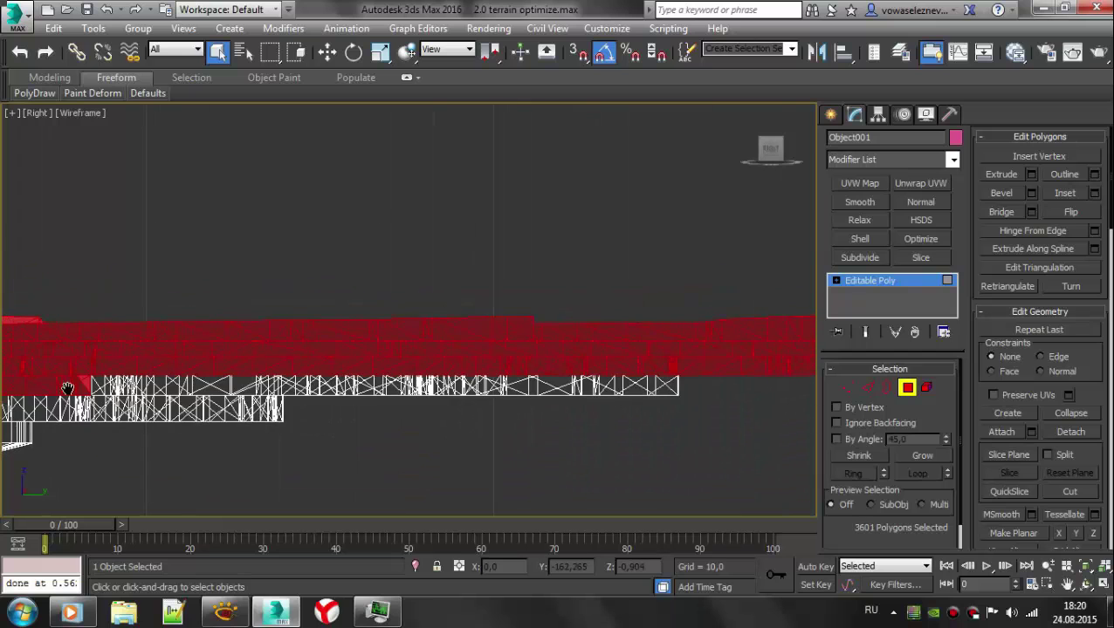
{"action": "left_click", "coordinate": [579, 399], "text": "ctrl"}
{"action": "middle_click_drag", "start_coordinate": [223, 382], "coordinate": [14, 379]}
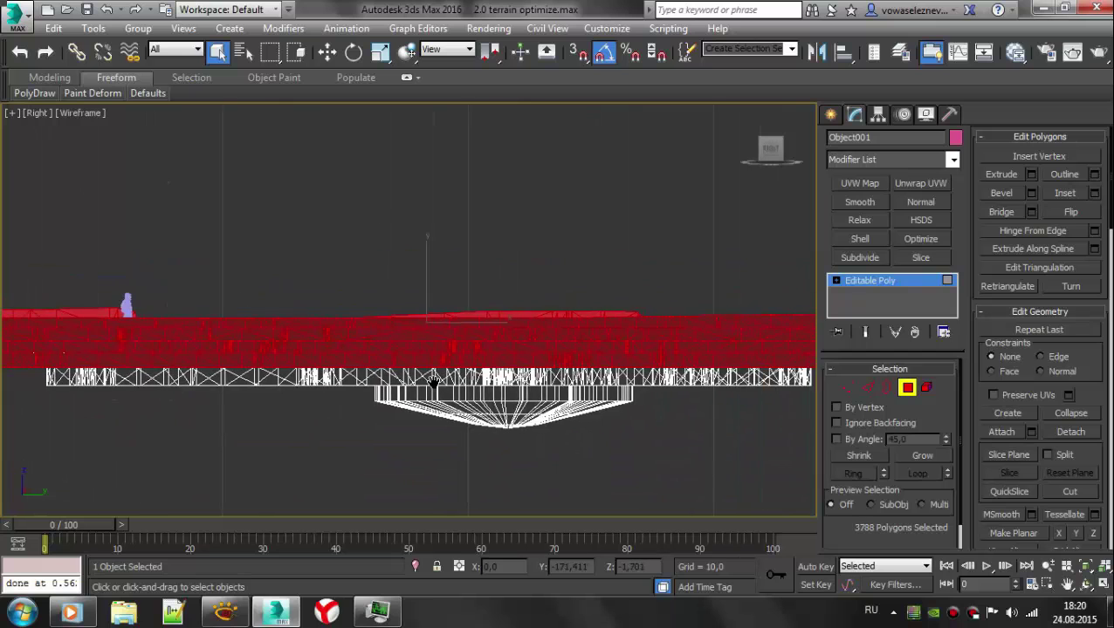
{"action": "left_click", "coordinate": [710, 389], "text": "ctrl"}
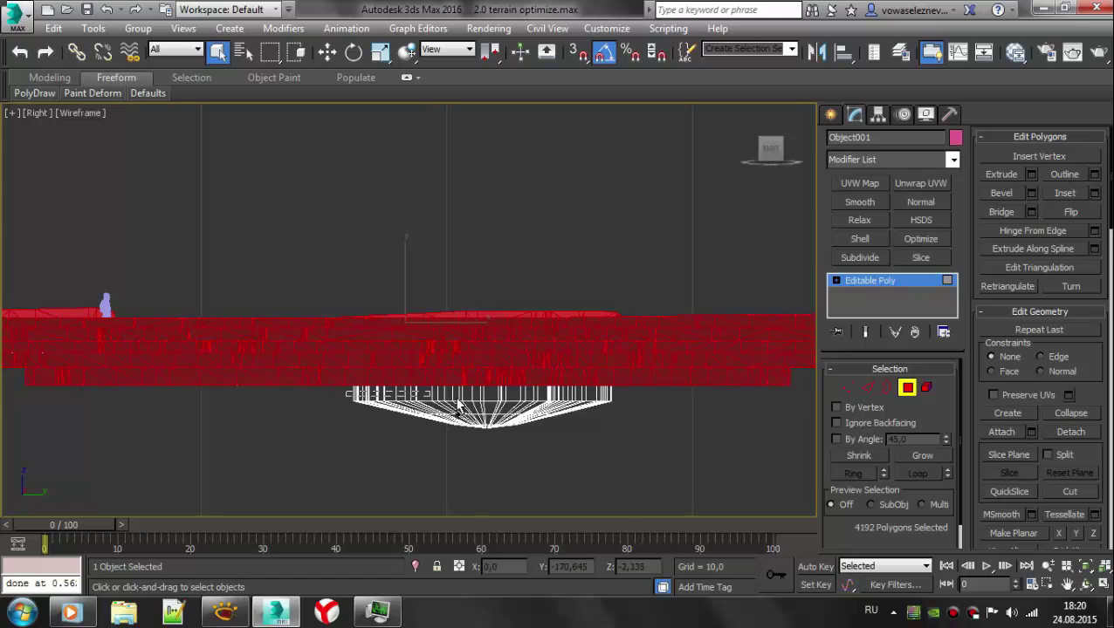
{"action": "left_click_drag", "start_coordinate": [348, 385], "coordinate": [632, 464], "text": "ctrl"}
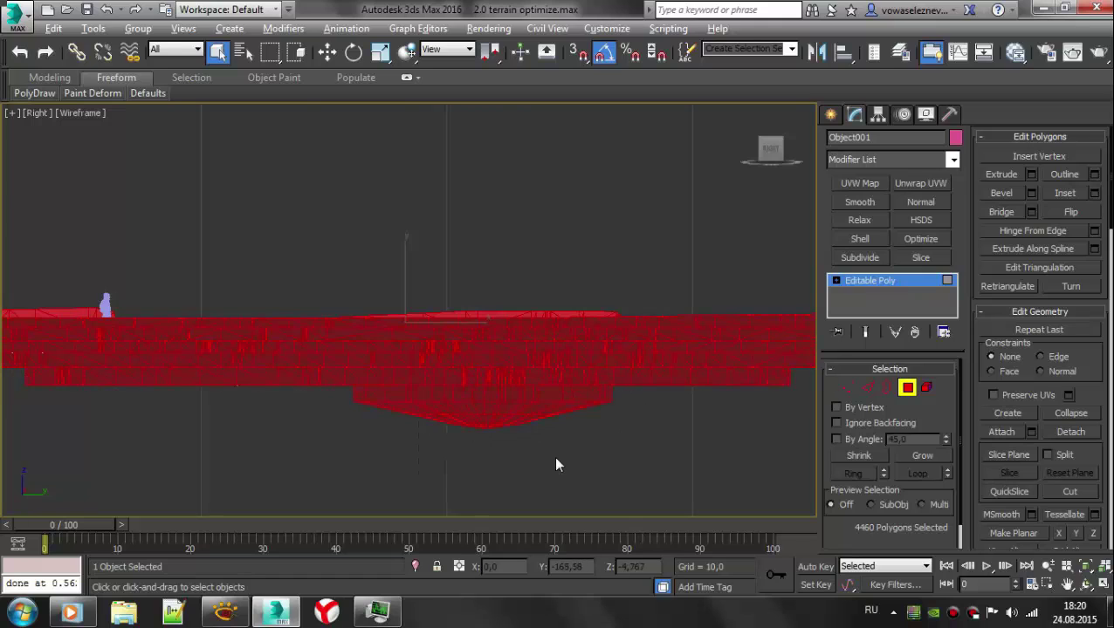
- Review the selected top faces from above and at a low oblique angle
{"action": "key", "text": "p"}
{"action": "mouse_move", "coordinate": [605, 459]}
{"action": "middle_mouse_down", "text": "alt"}
{"action": "mouse_move", "coordinate": [568, 413]}
{"action": "mouse_move", "coordinate": [584, 464]}
{"action": "mouse_move", "coordinate": [443, 219]}
{"action": "middle_mouse_up", "text": "alt"}
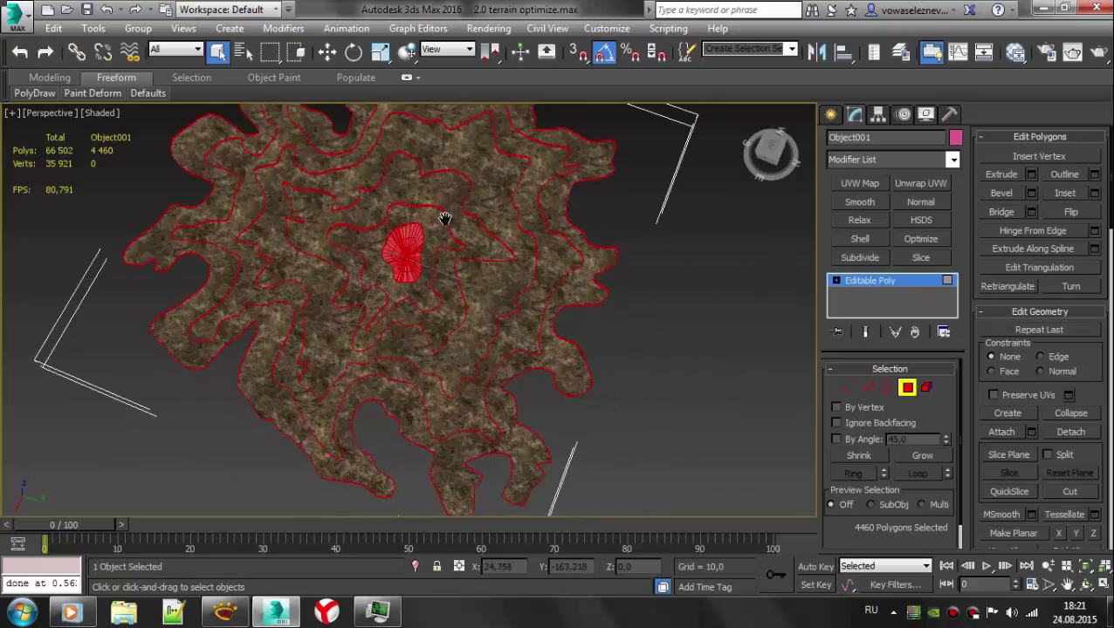
{"action": "left_click", "coordinate": [57, 613]}
{"action": "scroll", "coordinate": [733, 385], "scroll_direction": "down", "scroll_amount": 3}
{"action": "left_click", "coordinate": [1040, 7]}
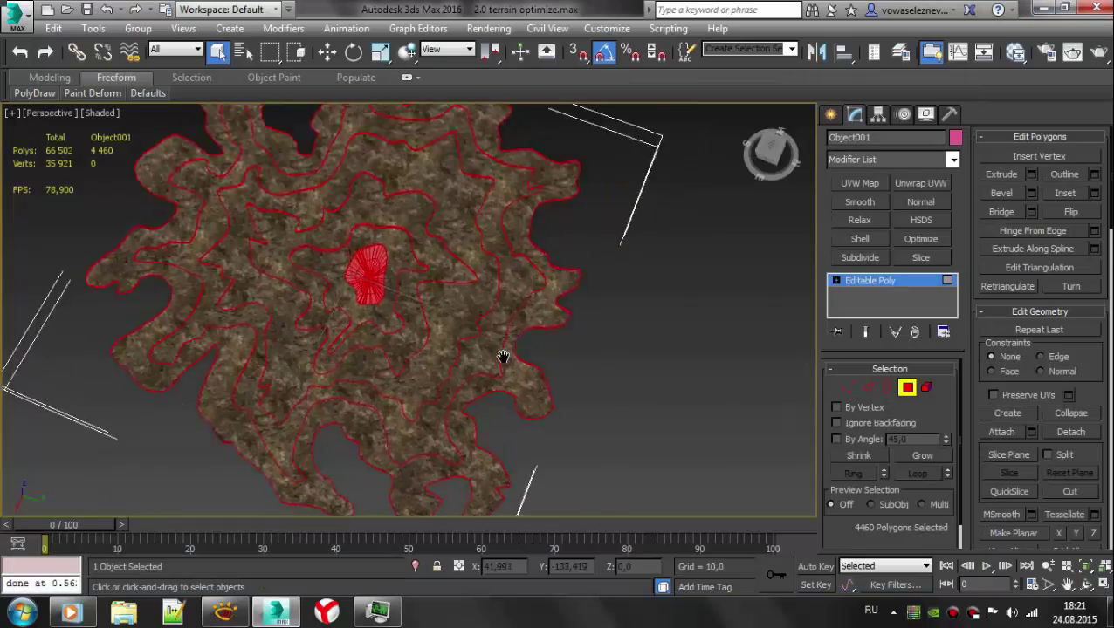
{"action": "middle_click_drag", "start_coordinate": [504, 355], "coordinate": [347, 295], "text": "alt"}
{"action": "scroll", "coordinate": [346, 294], "scroll_direction": "up", "scroll_amount": 3}
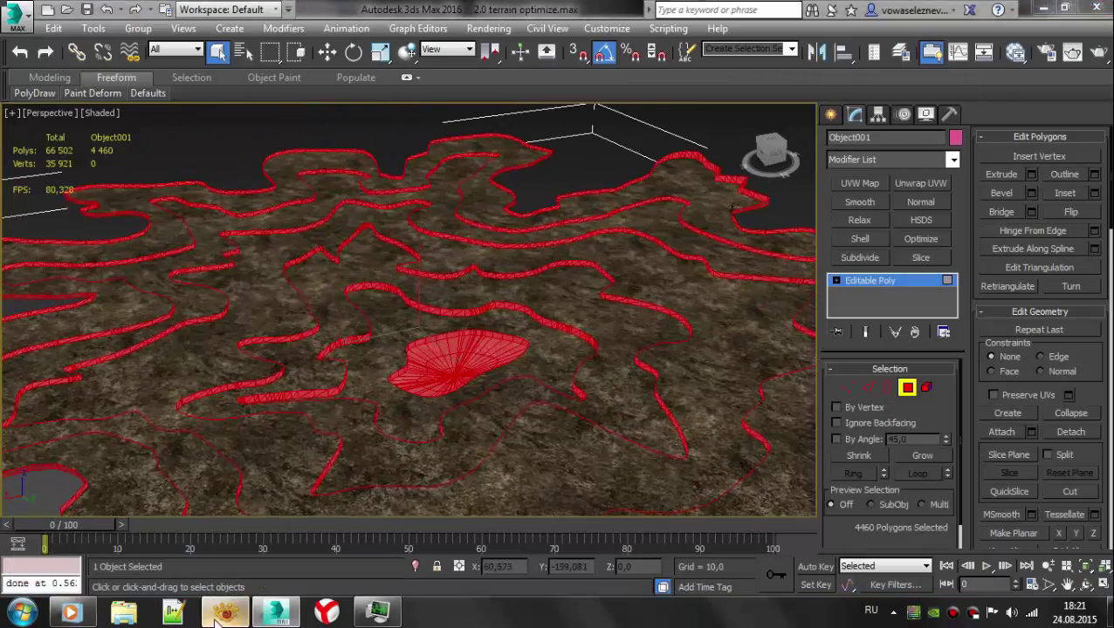
- Make a grnd_dirt_dark material with a dirt bitmap diffuse and assign it to the selected tops
{"action": "key", "text": "m"}
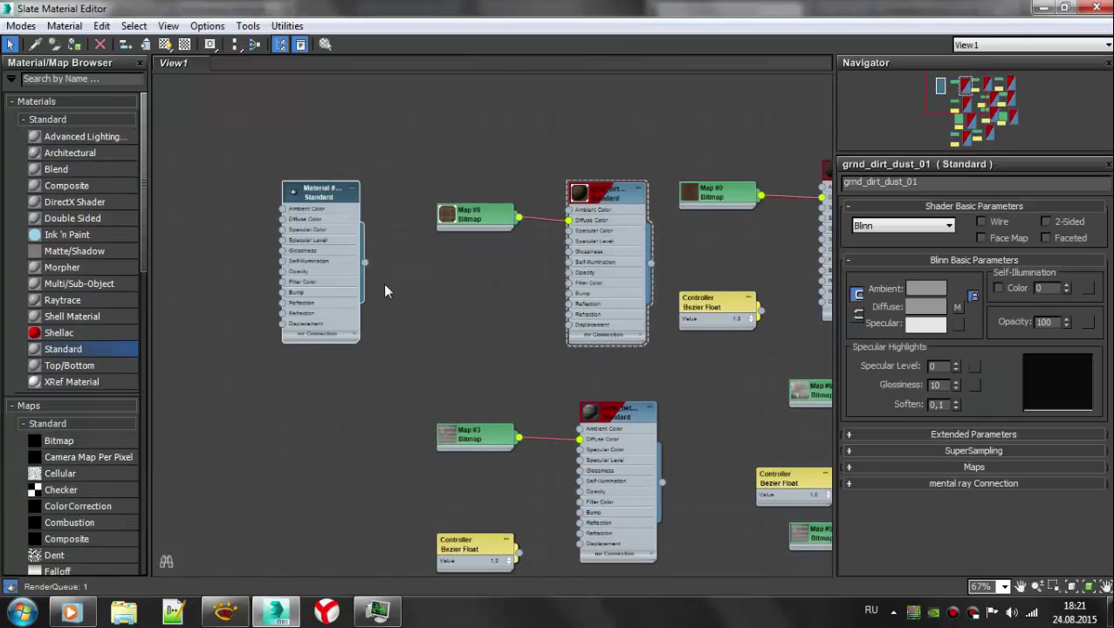
{"action": "double_click", "coordinate": [349, 288]}
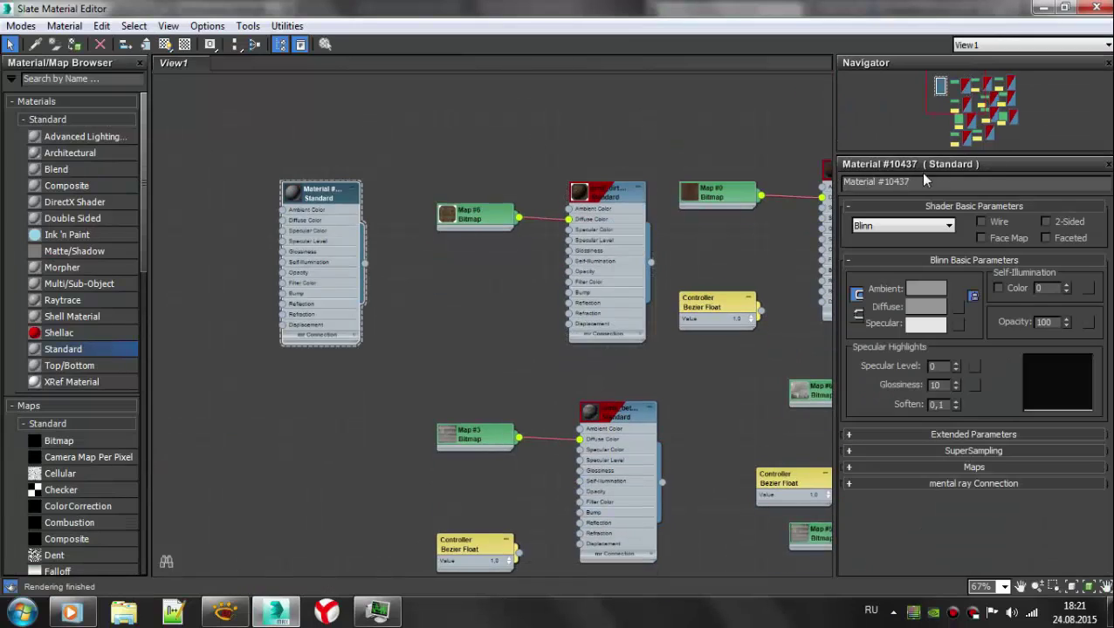
{"action": "left_click", "coordinate": [224, 612]}
{"action": "left_click", "coordinate": [276, 612]}
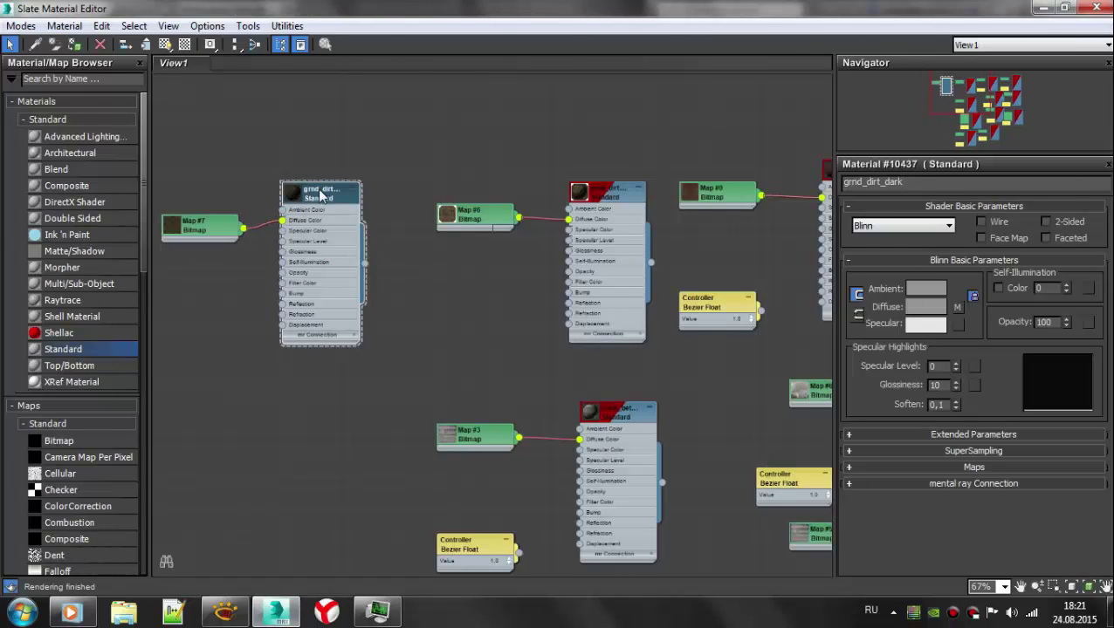
{"action": "mouse_move", "coordinate": [323, 8]}
{"action": "left_mouse_down"}
{"action": "mouse_move", "coordinate": [686, 362]}
{"action": "mouse_move", "coordinate": [422, 304]}
{"action": "left_mouse_up"}
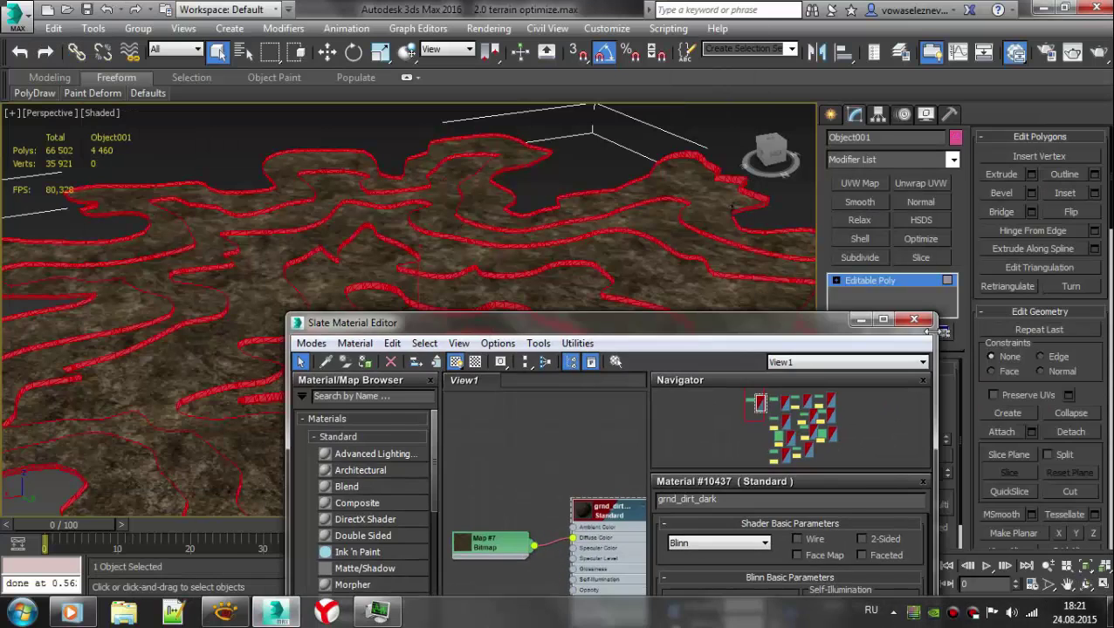
{"action": "key", "text": "m"}
{"action": "key", "text": "3"}
{"action": "key", "text": "3"}
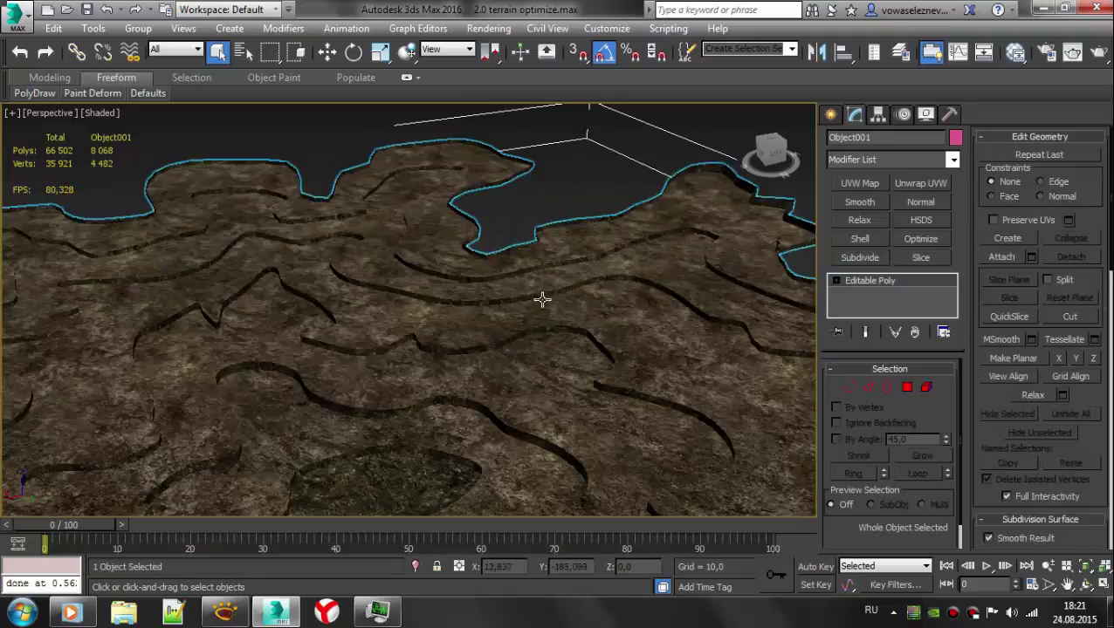
{"action": "mouse_move", "coordinate": [542, 298]}
{"action": "middle_mouse_down", "text": "alt"}
{"action": "mouse_move", "coordinate": [741, 311]}
{"action": "mouse_move", "coordinate": [1048, 305]}
{"action": "middle_mouse_up", "text": "alt"}
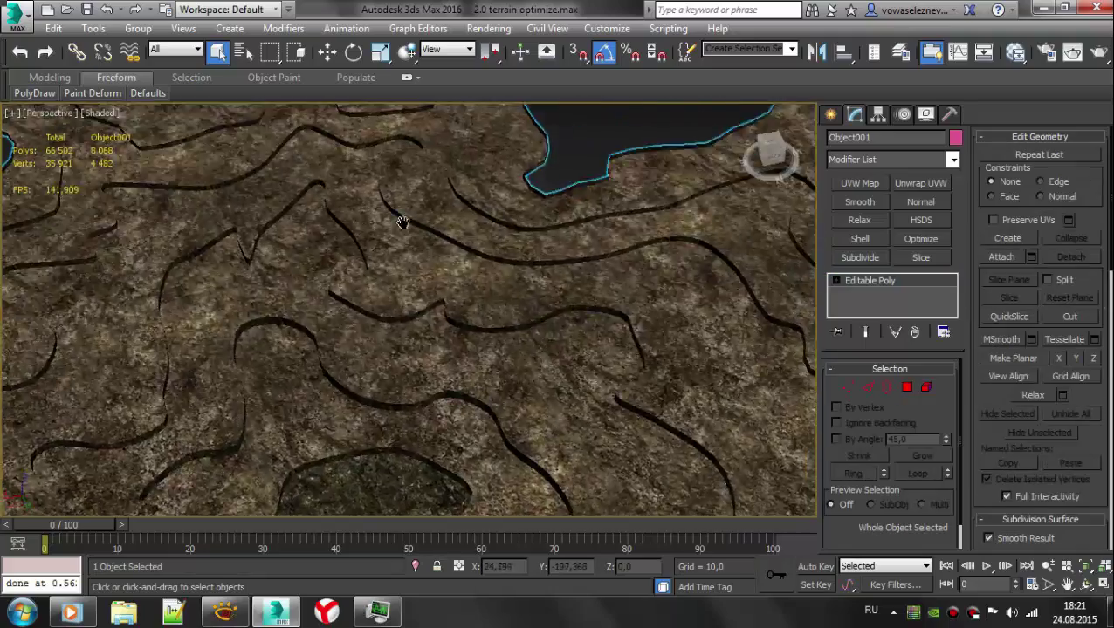
{"action": "mouse_move", "coordinate": [398, 218]}
{"action": "middle_mouse_down", "text": "ctrl+alt"}
{"action": "mouse_move", "coordinate": [440, 298]}
{"action": "mouse_move", "coordinate": [500, 360]}
{"action": "mouse_move", "coordinate": [616, 241]}
{"action": "mouse_move", "coordinate": [385, 278]}
{"action": "mouse_move", "coordinate": [471, 247]}
{"action": "mouse_move", "coordinate": [488, 314]}
{"action": "mouse_move", "coordinate": [530, 256]}
{"action": "mouse_move", "coordinate": [788, 267]}
{"action": "mouse_move", "coordinate": [595, 290]}
{"action": "mouse_move", "coordinate": [417, 347]}
{"action": "mouse_move", "coordinate": [419, 256]}
{"action": "middle_mouse_up", "text": "ctrl+alt"}
{"action": "key", "text": "F4"}
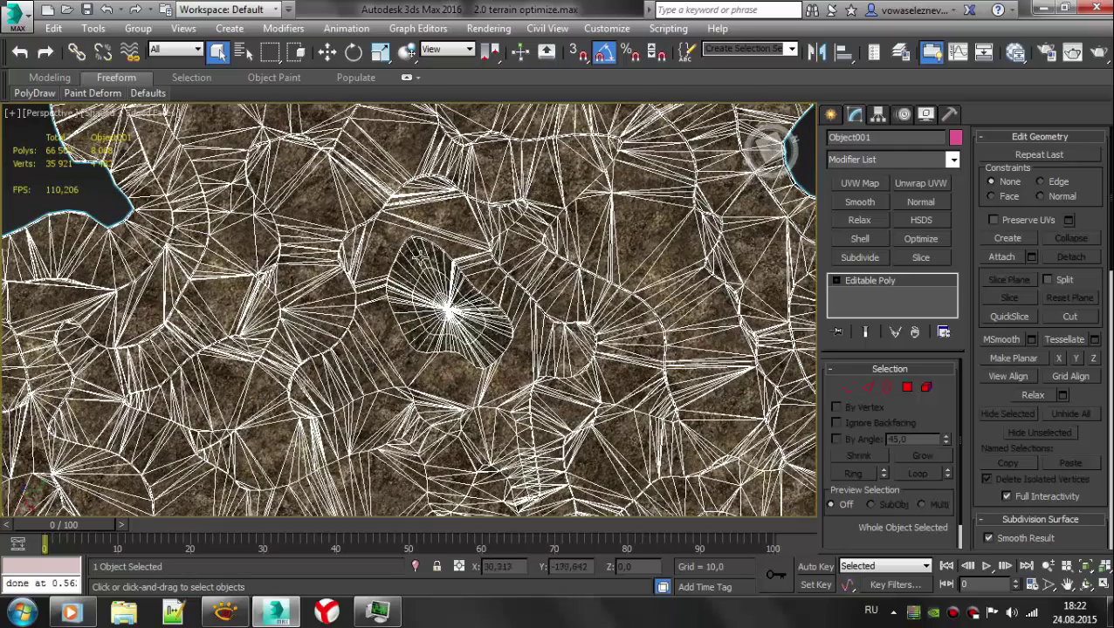
{"action": "scroll", "coordinate": [528, 104], "scroll_direction": "down", "scroll_amount": 5}
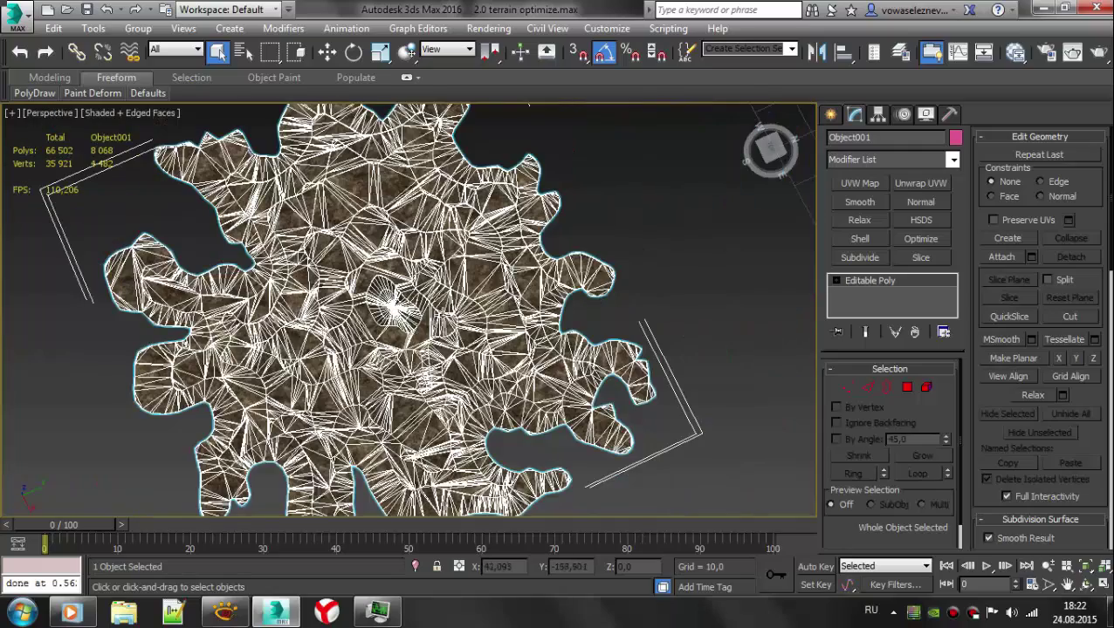
{"action": "key", "text": "F4"}
{"action": "scroll", "coordinate": [505, 303], "scroll_direction": "down", "scroll_amount": 3}
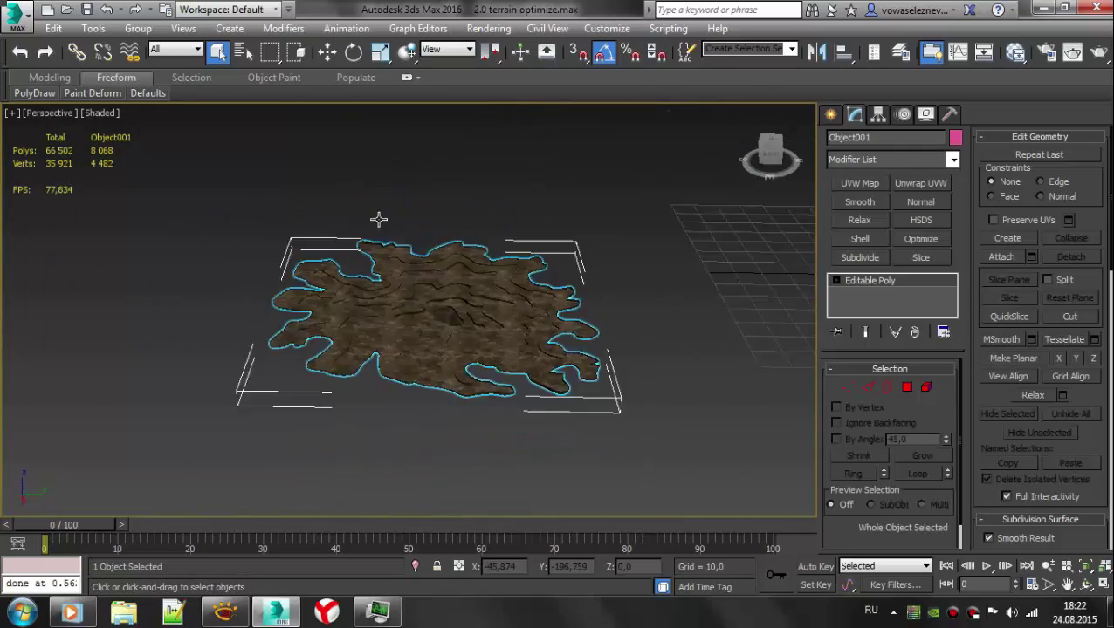